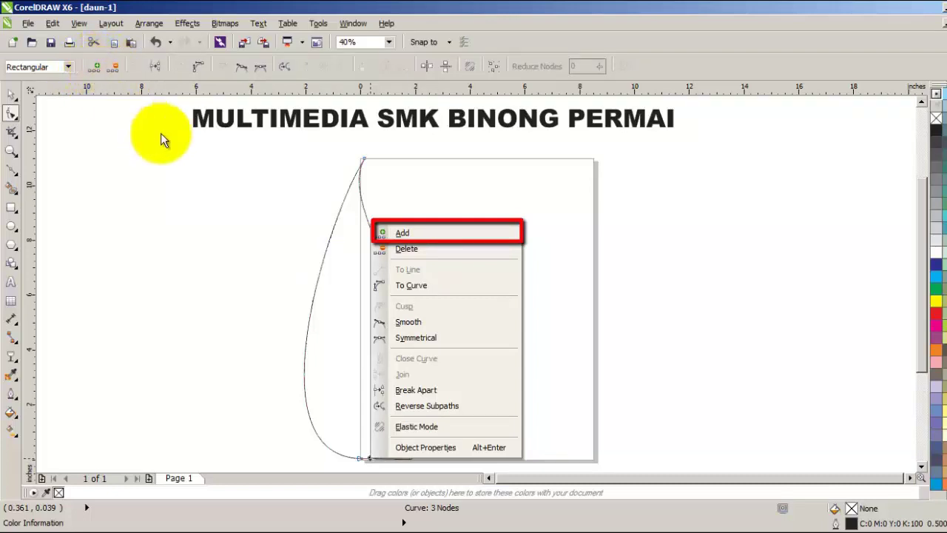
Form a pointed notch in the leaf's bottom edge by adding and raising a node, and slightly curve the notch's left side.
click(399, 235)
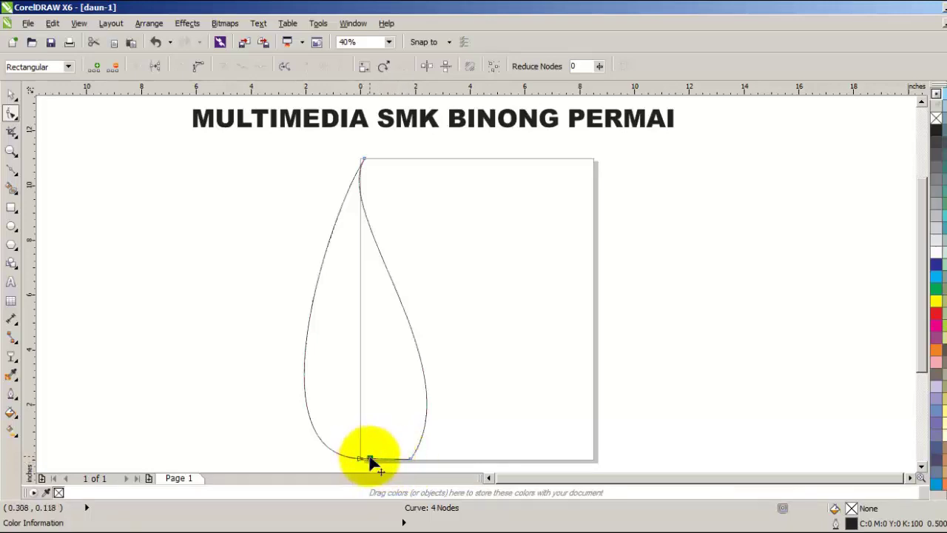
drag(370, 457, 360, 375)
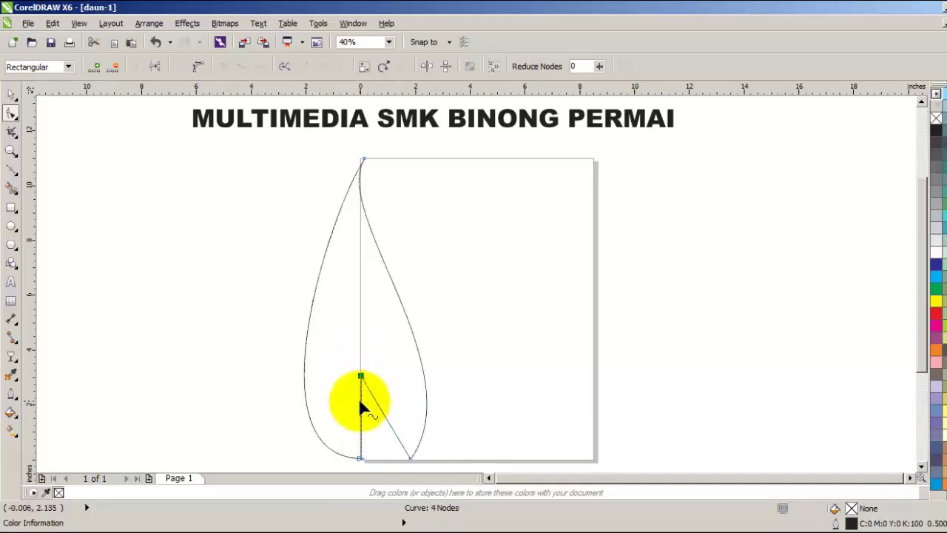
click(360, 400)
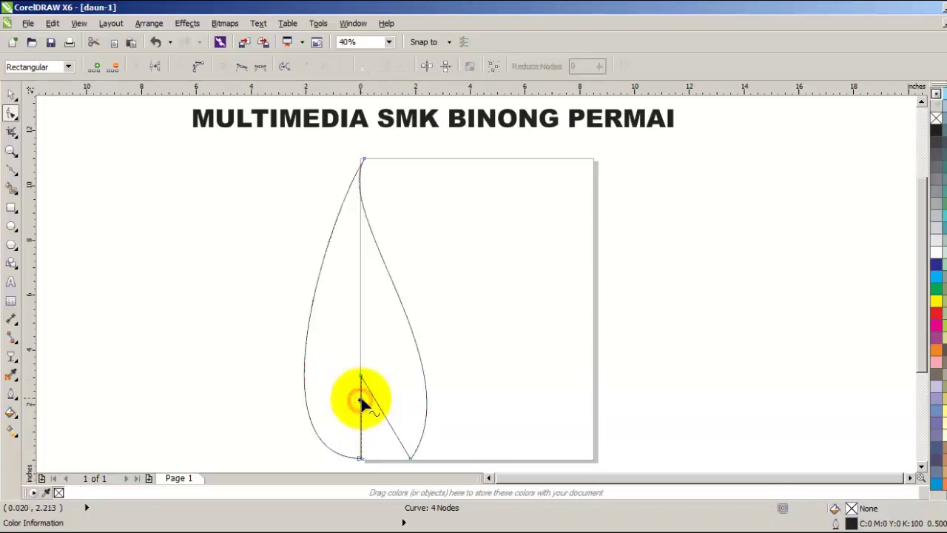
right_click(361, 400)
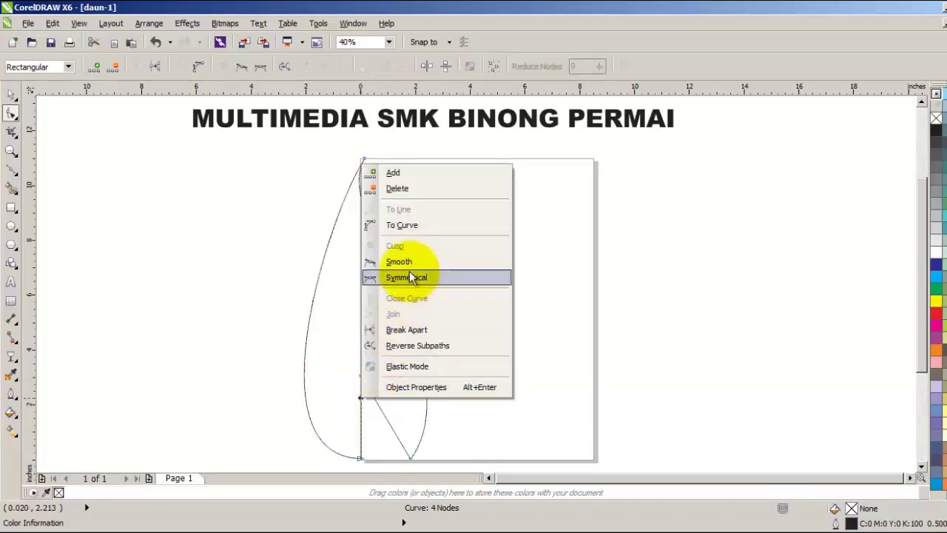
click(419, 223)
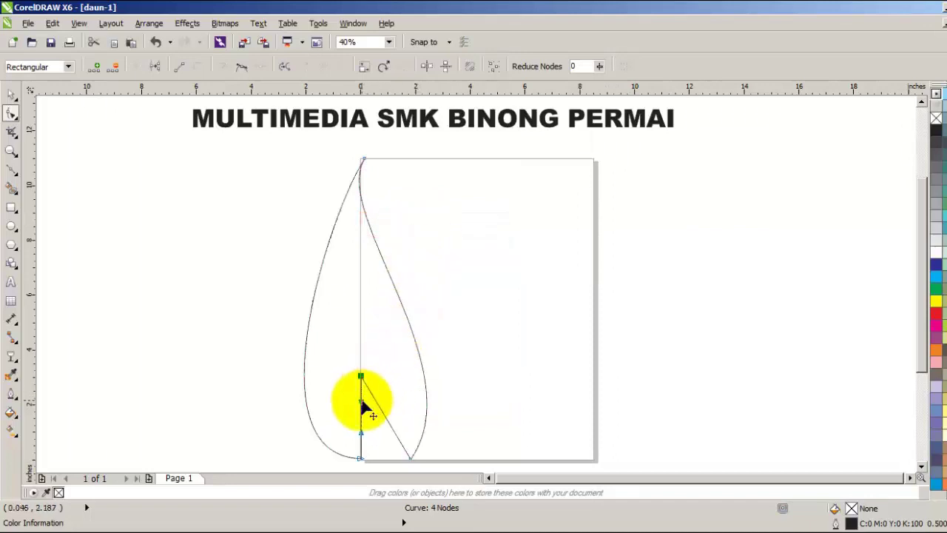
drag(362, 400, 356, 397)
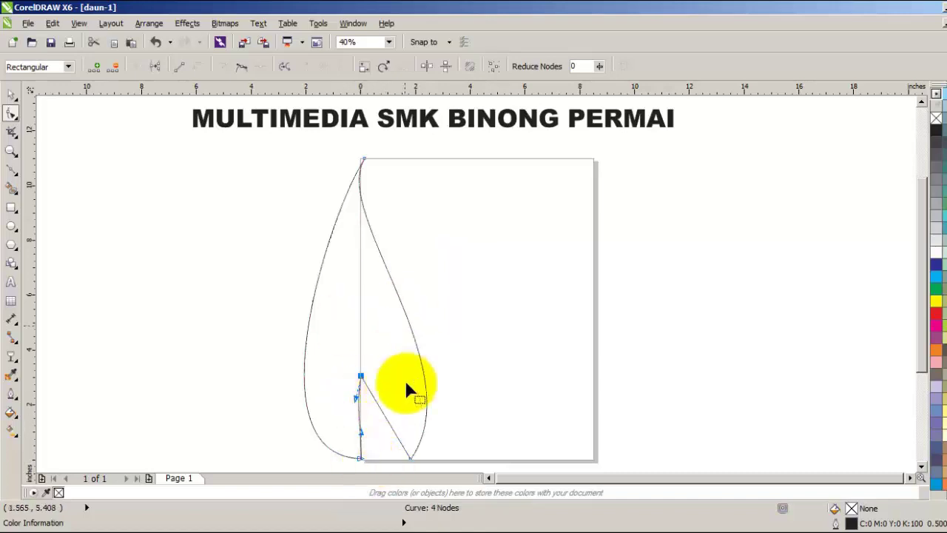
click(11, 95)
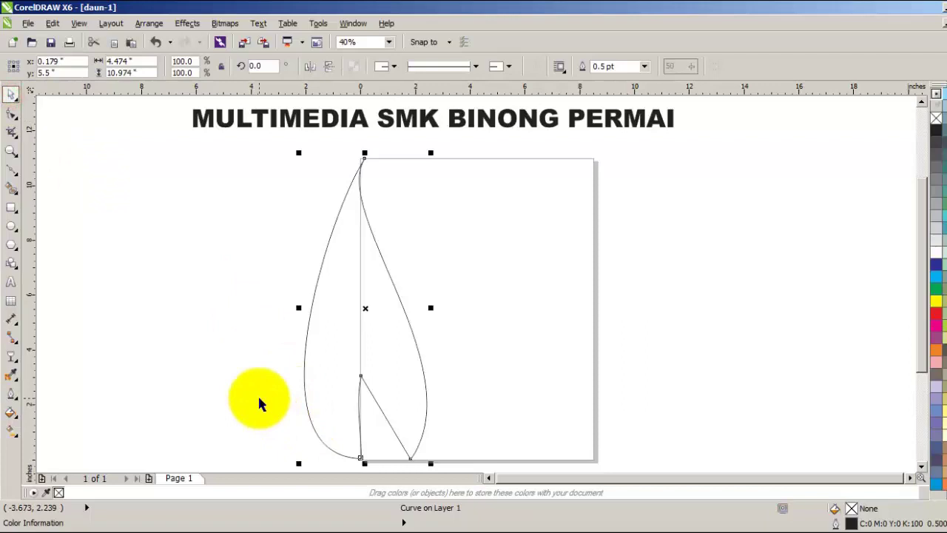
click(204, 350)
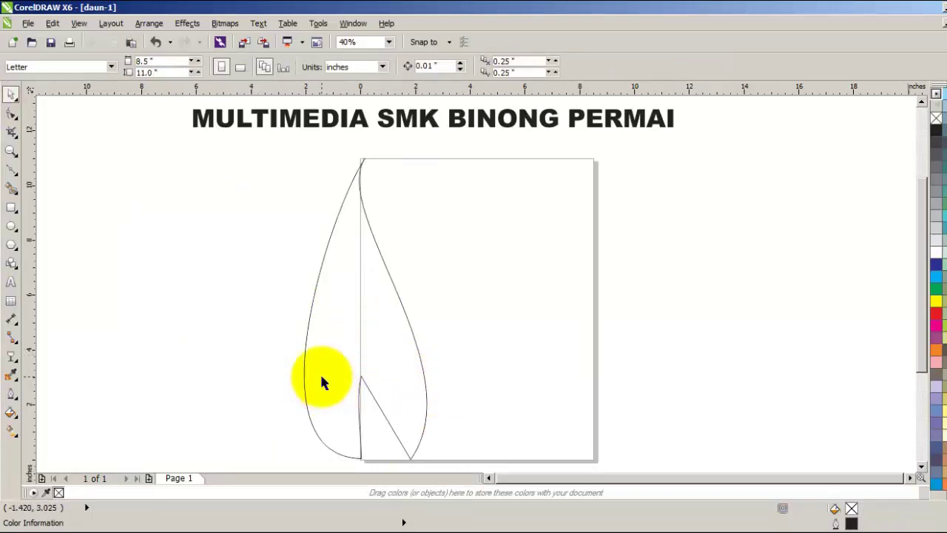
Copy the leaf outline, paste a duplicate and move it about 3 inches to the right of the original.
click(355, 340)
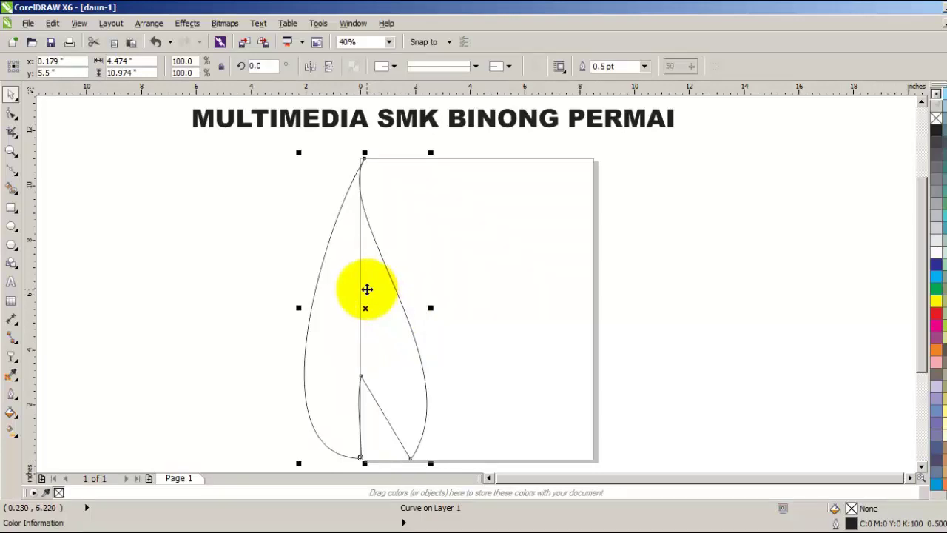
click(51, 24)
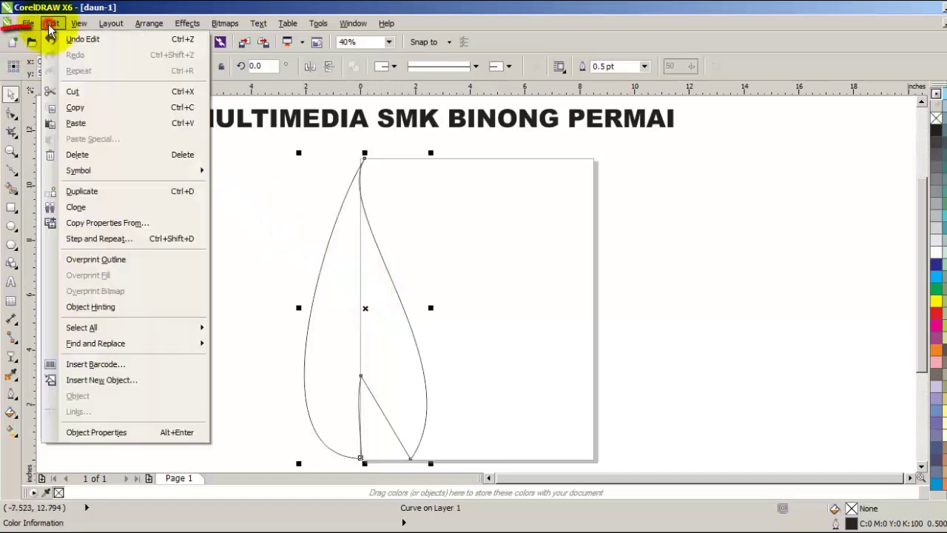
click(89, 110)
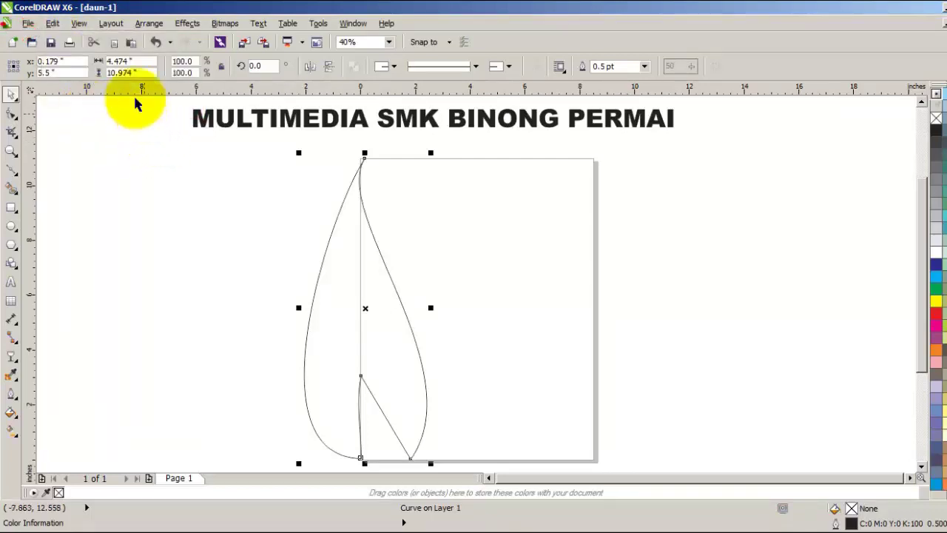
click(53, 23)
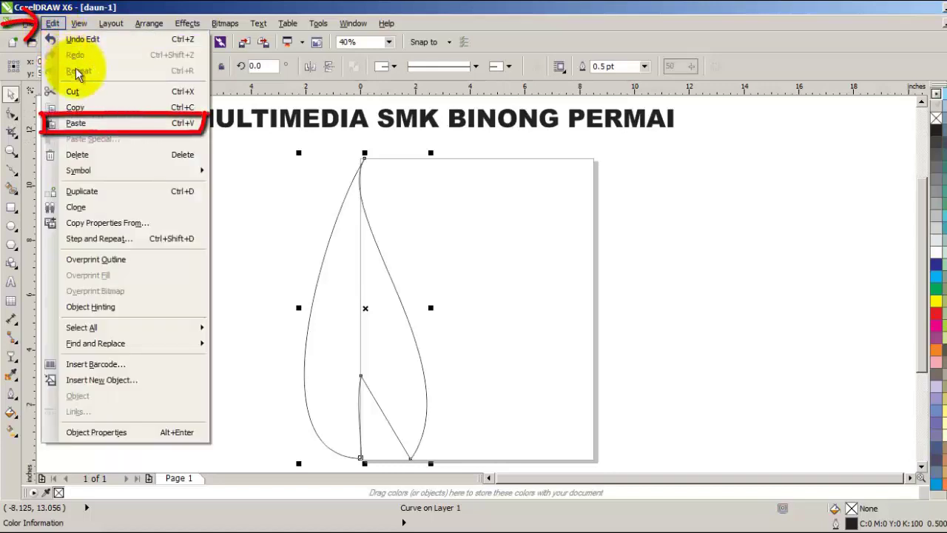
click(80, 123)
drag(341, 271, 426, 274)
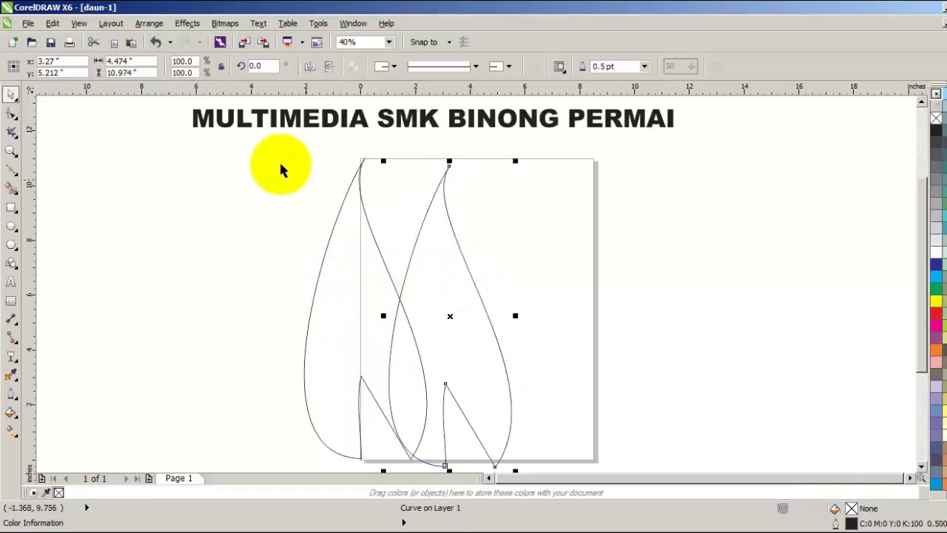
Paste two more copies of the leaf and place them to the right of the first duplicate.
click(49, 24)
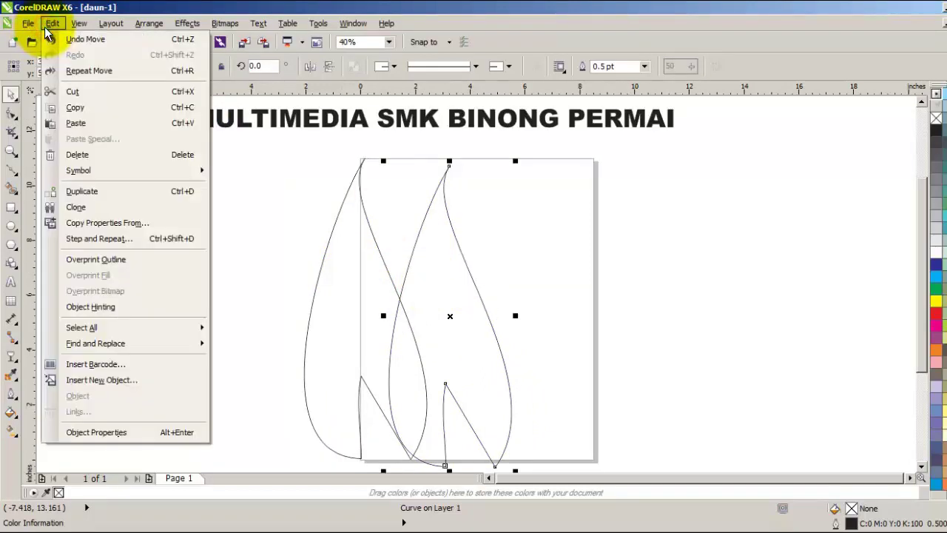
click(74, 123)
drag(359, 276, 488, 287)
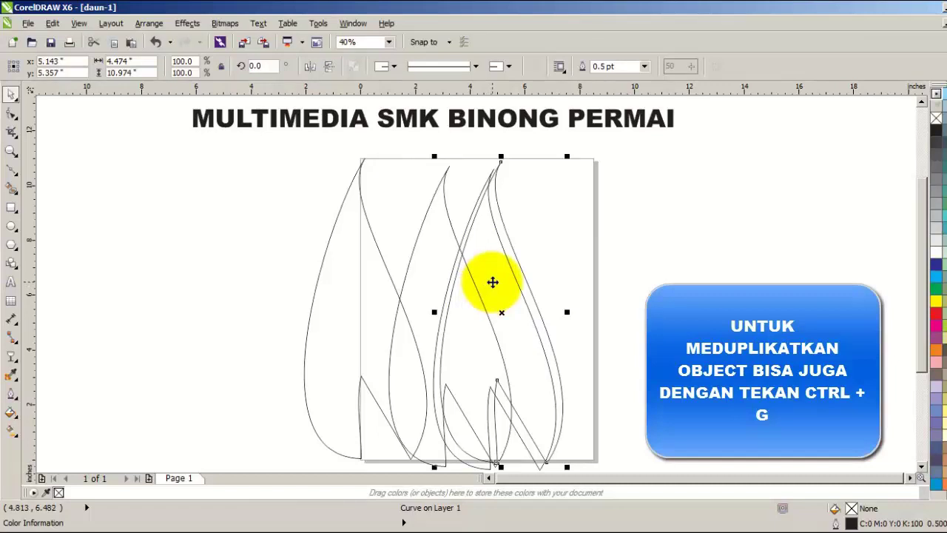
drag(493, 280, 538, 282)
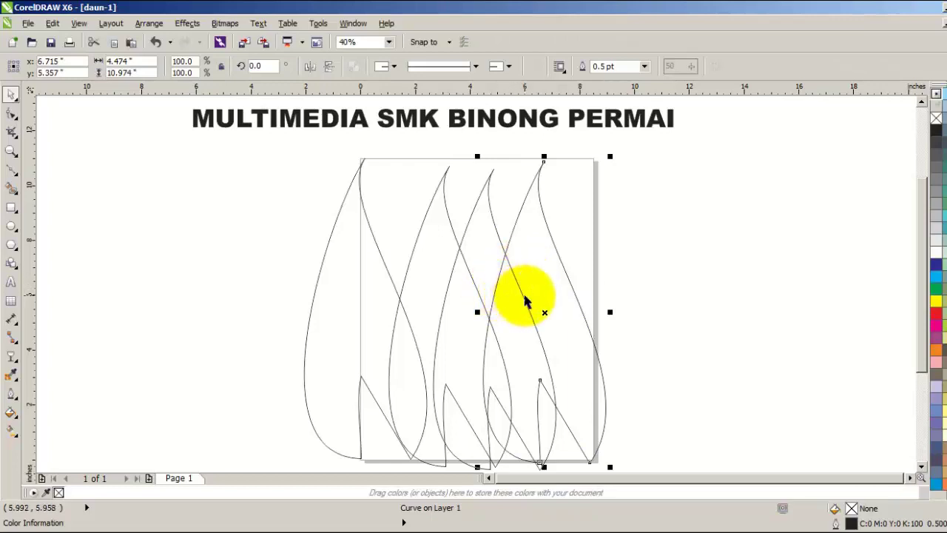
Spread the four leaf outlines into a side-by-side row at roughly equal spacing and height, without overlaps.
drag(531, 284, 698, 285)
drag(499, 299, 592, 299)
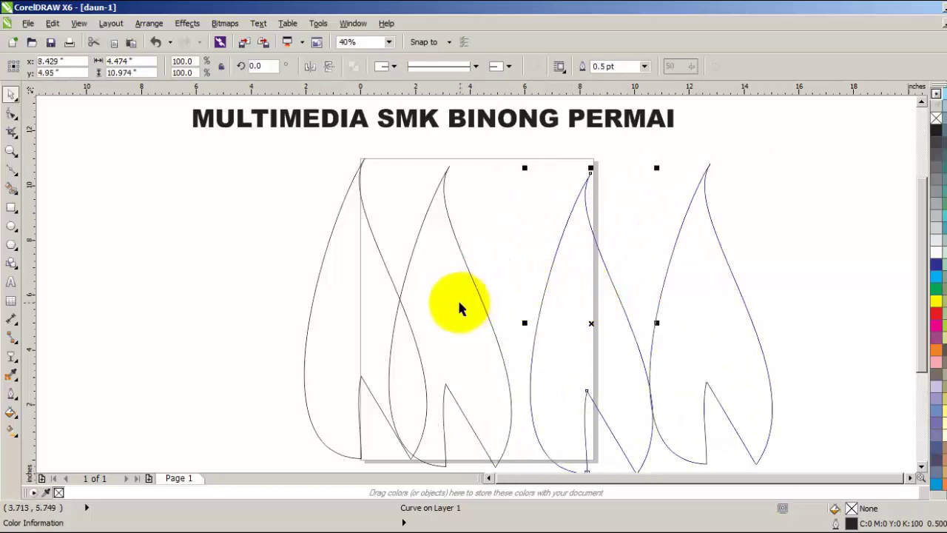
drag(458, 302, 479, 303)
drag(363, 307, 307, 315)
drag(459, 328, 438, 327)
drag(567, 327, 556, 325)
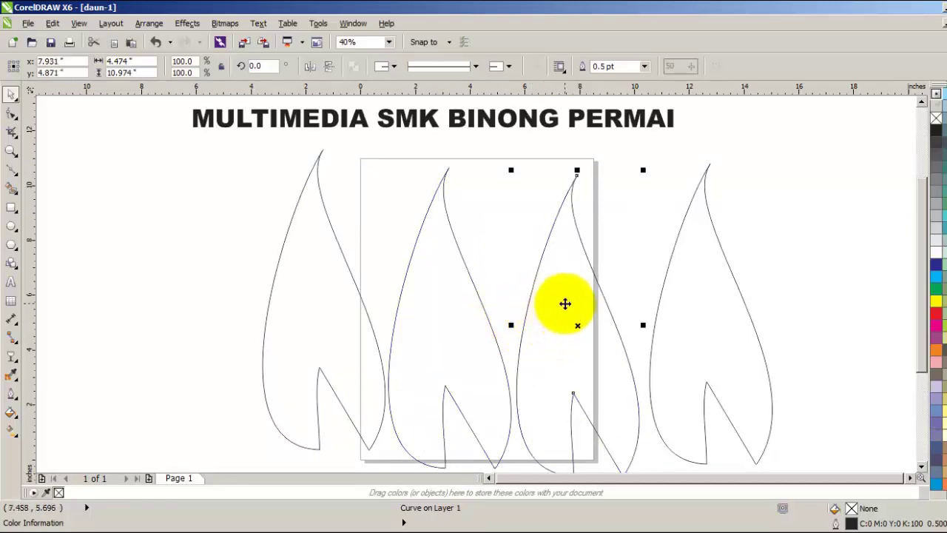
drag(566, 302, 565, 291)
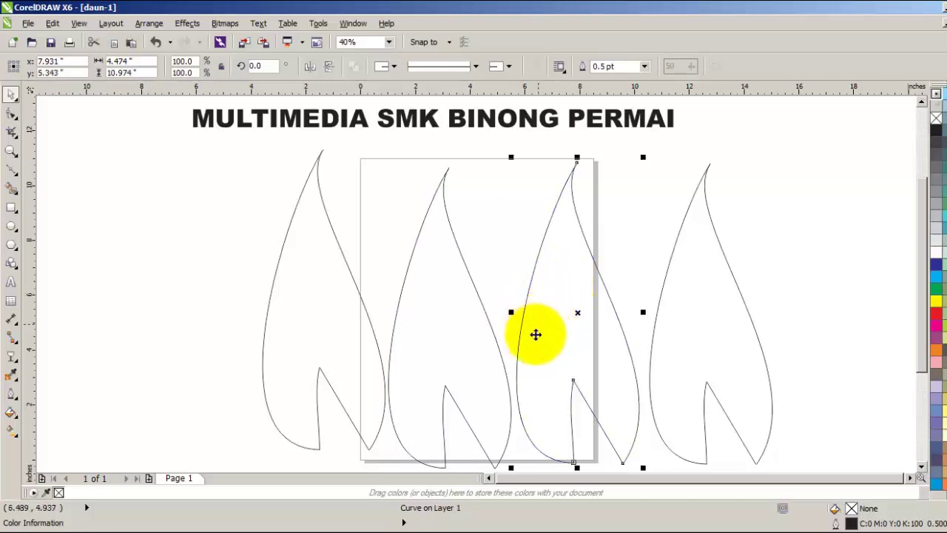
click(190, 296)
Start a custom linear fountain fill on the leftmost leaf with cyan as the start colour.
click(292, 317)
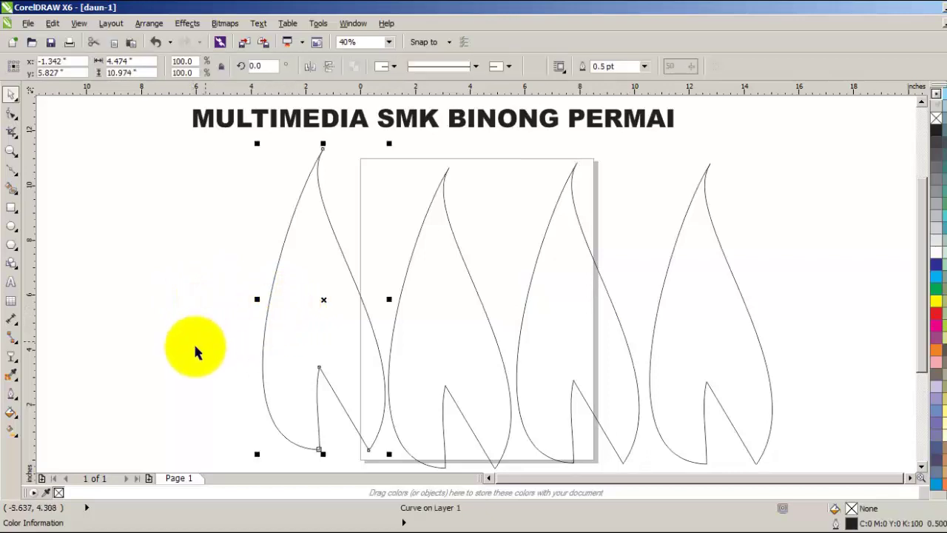
click(14, 414)
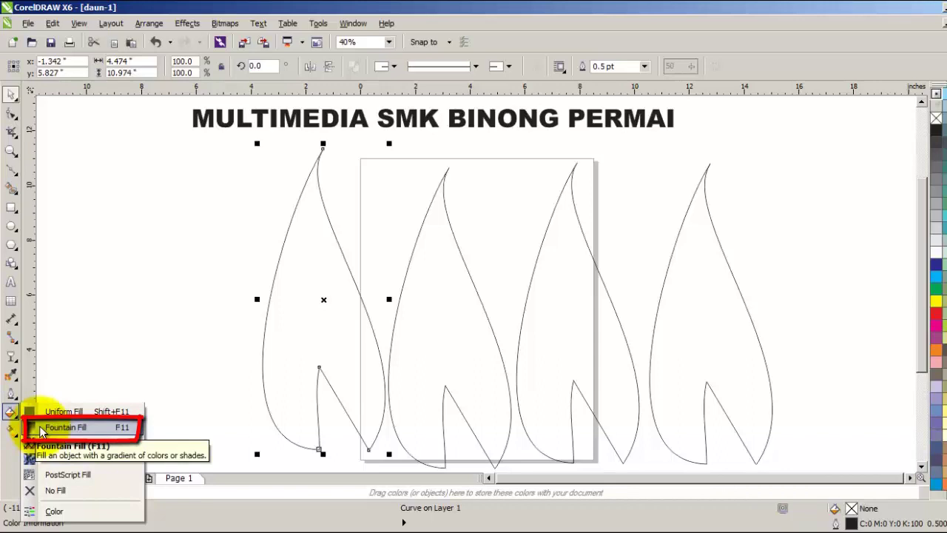
click(65, 427)
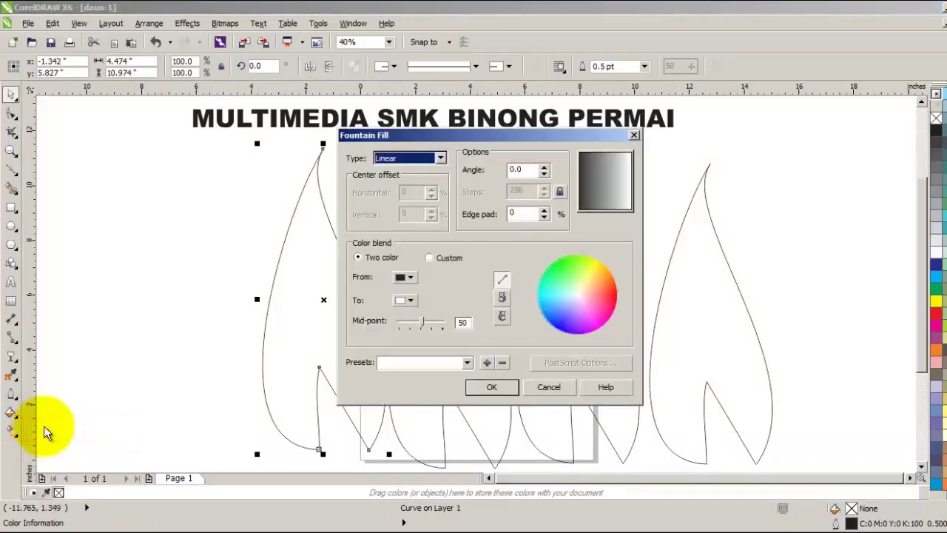
click(429, 258)
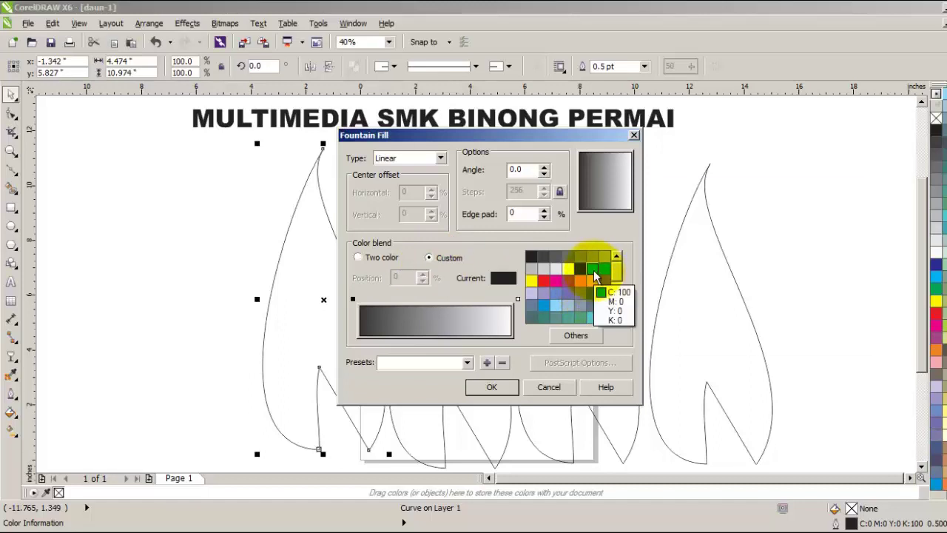
click(594, 276)
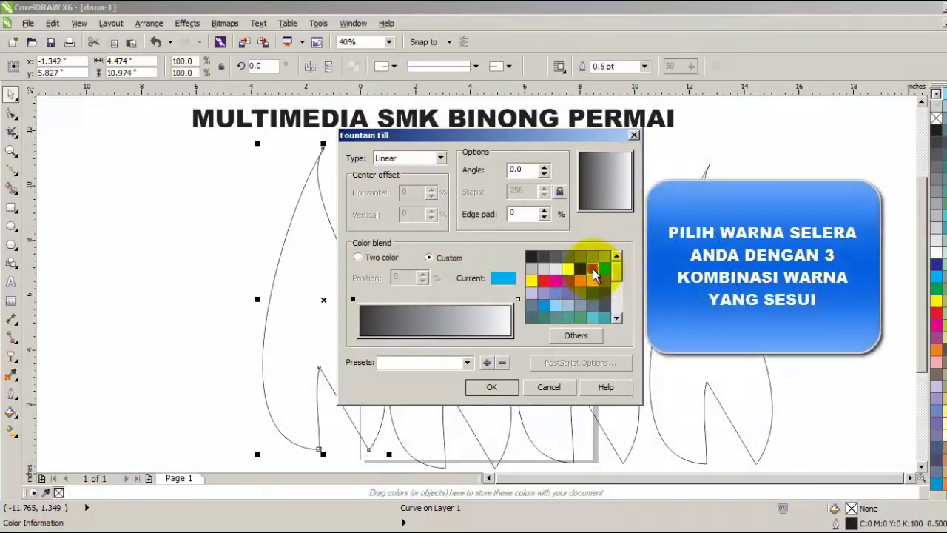
Add an intermediate colour stop at 43% of the gradient and colour it a deeper blue.
double_click(418, 301)
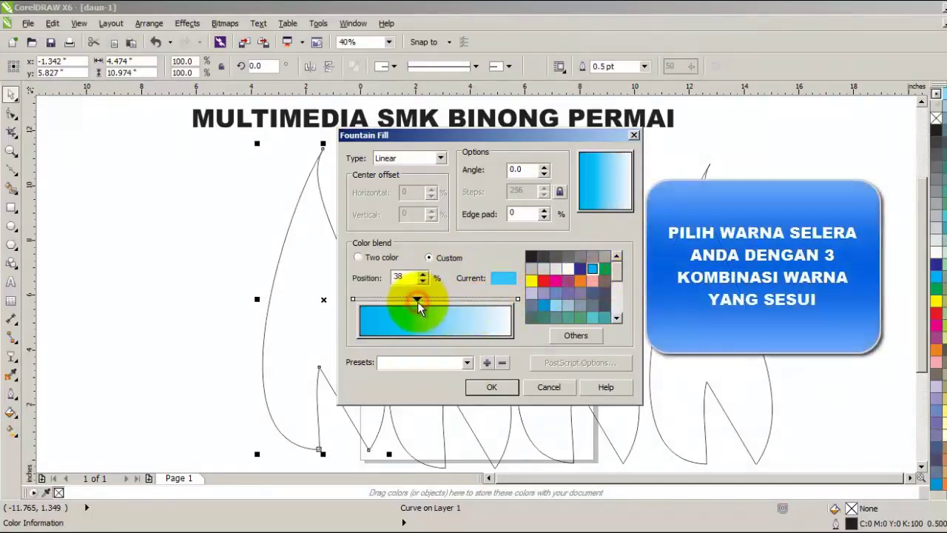
drag(418, 300, 424, 303)
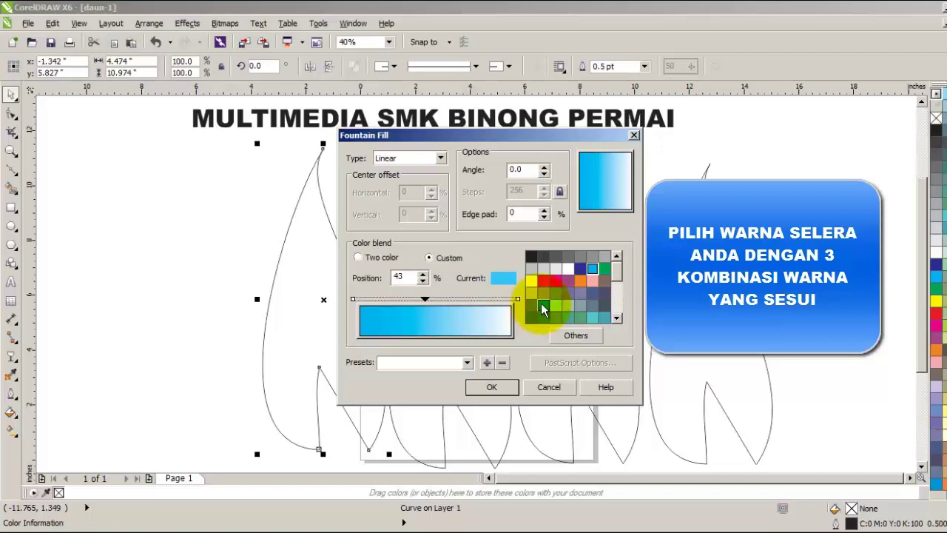
click(542, 308)
Set the gradient's end colour to light teal and apply the fountain fill to the leftmost leaf.
click(617, 318)
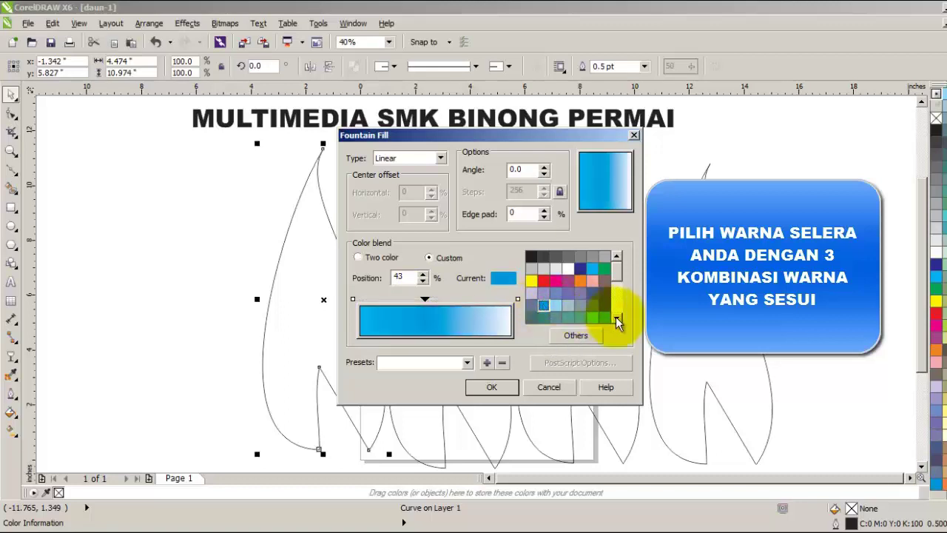
click(617, 318)
click(617, 318)
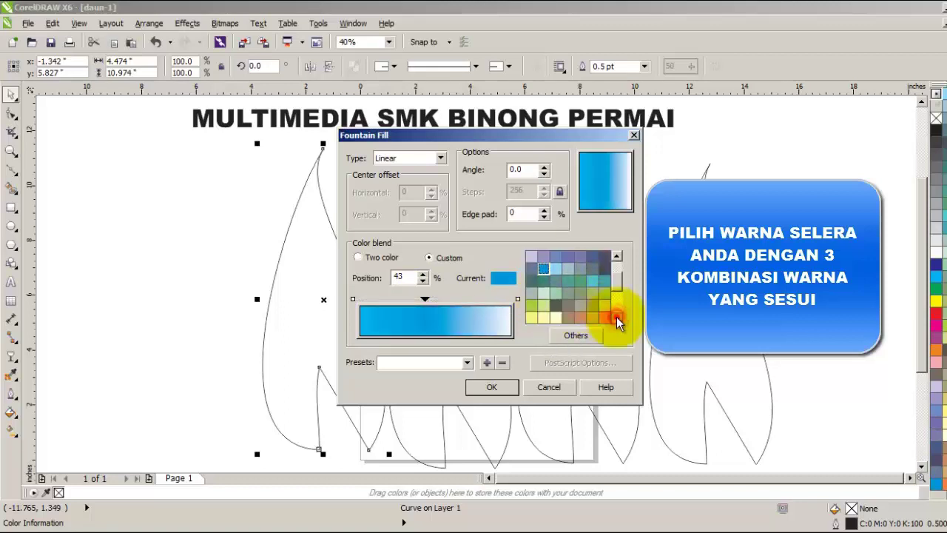
click(518, 299)
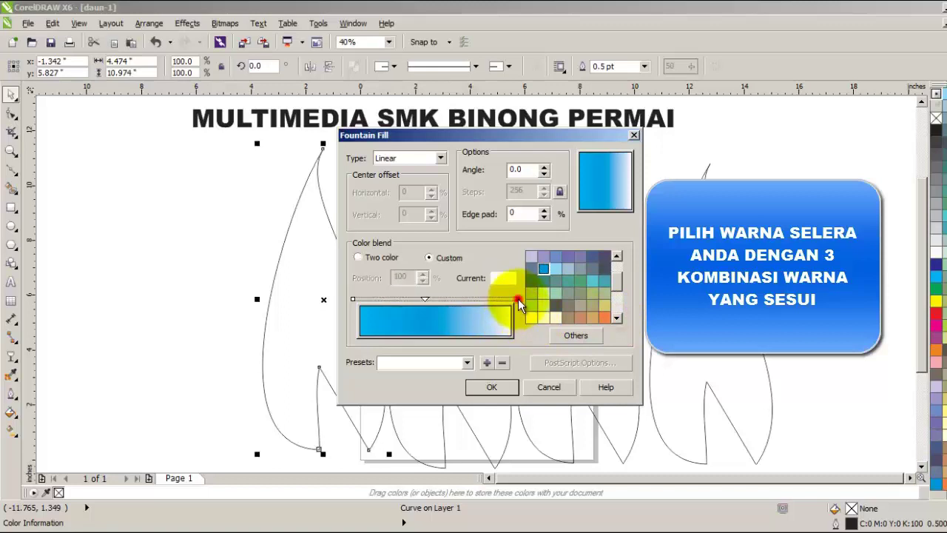
click(592, 283)
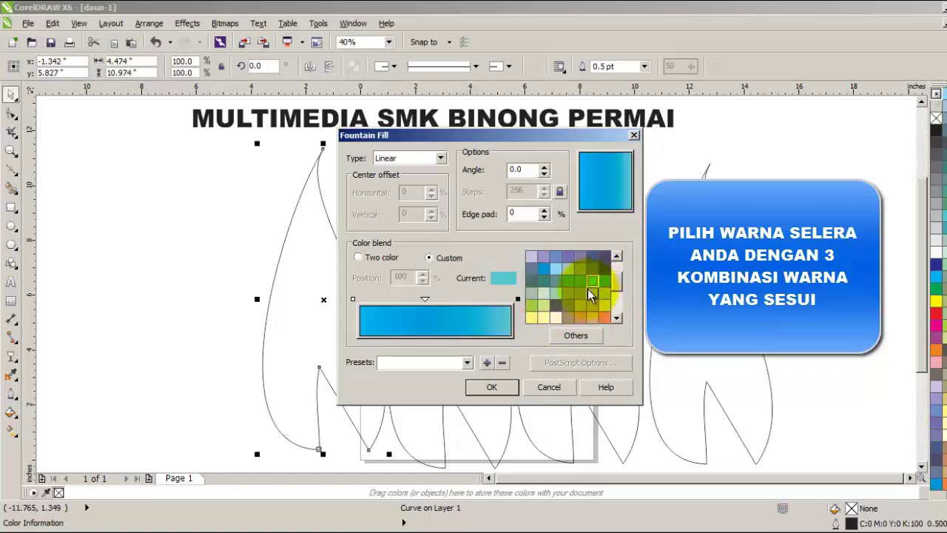
click(494, 387)
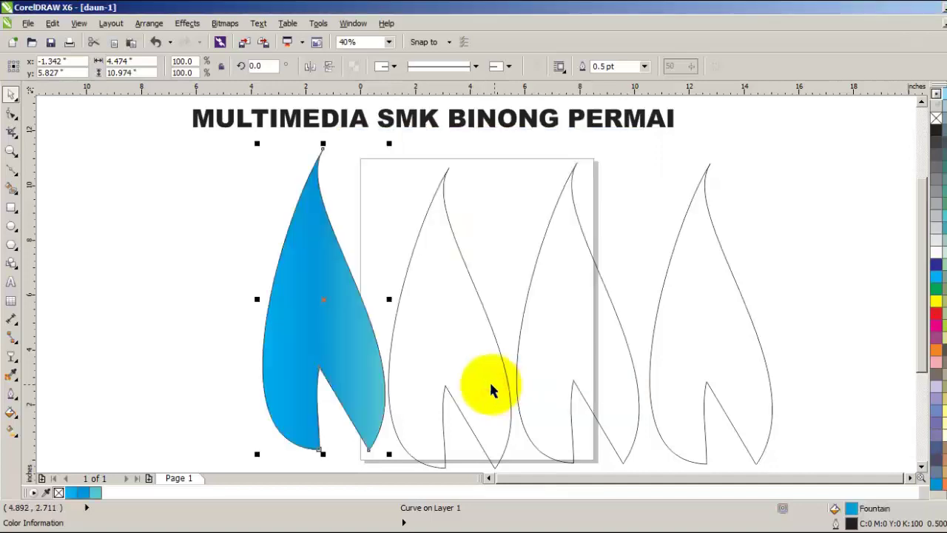
Start a custom linear fountain fill on the second leaf with pinkish red (C0 M80 Y40 K0) as the start colour.
click(448, 347)
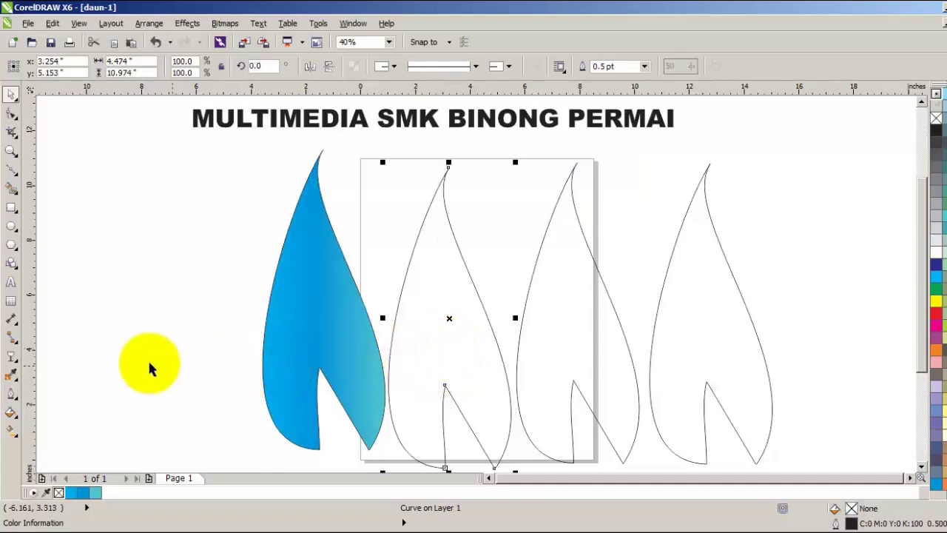
click(12, 413)
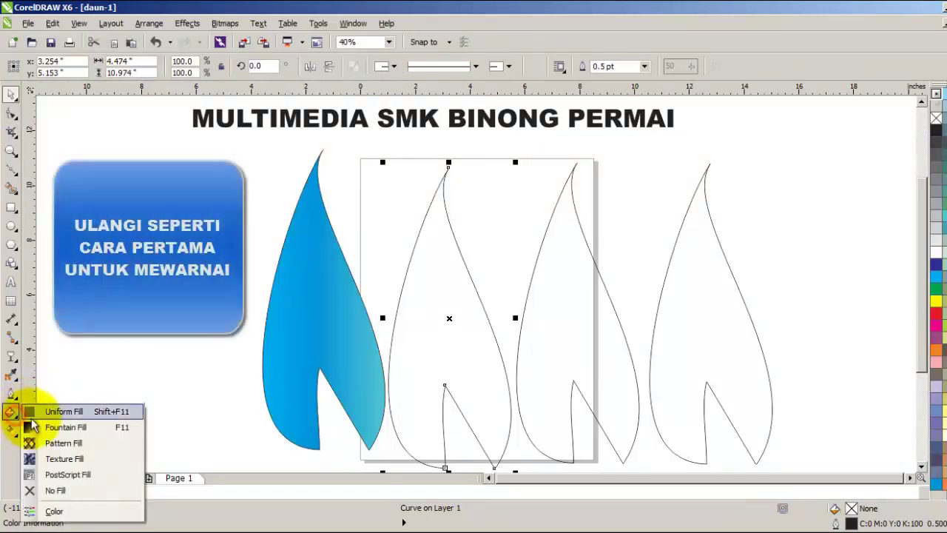
click(41, 429)
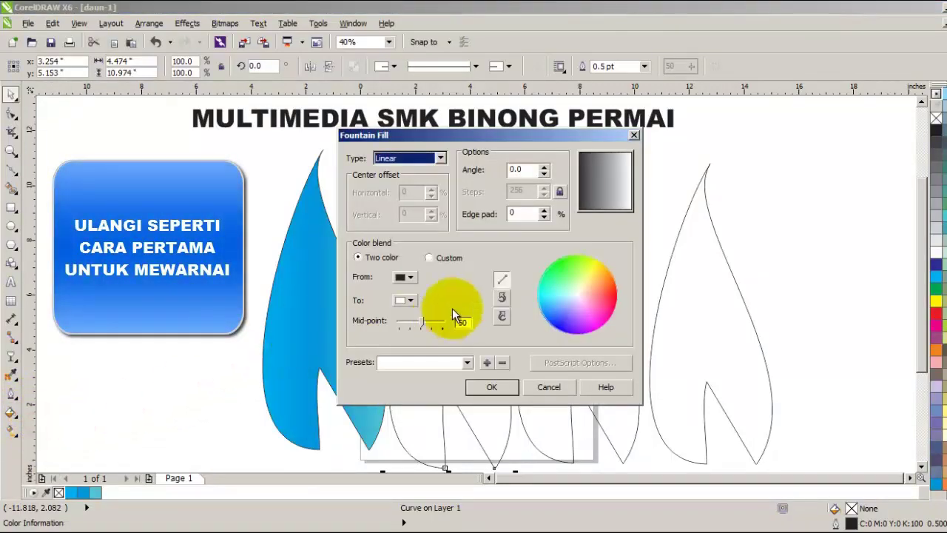
click(443, 259)
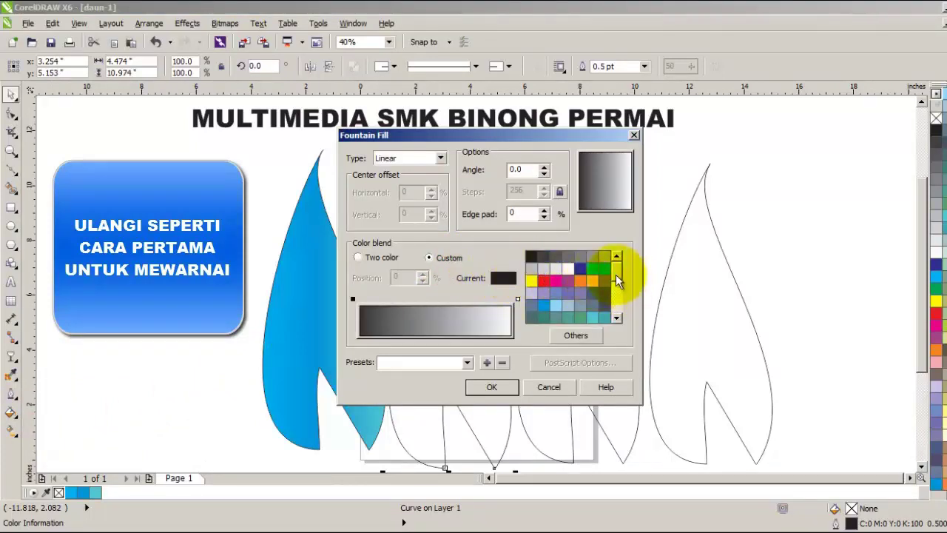
drag(618, 275, 613, 306)
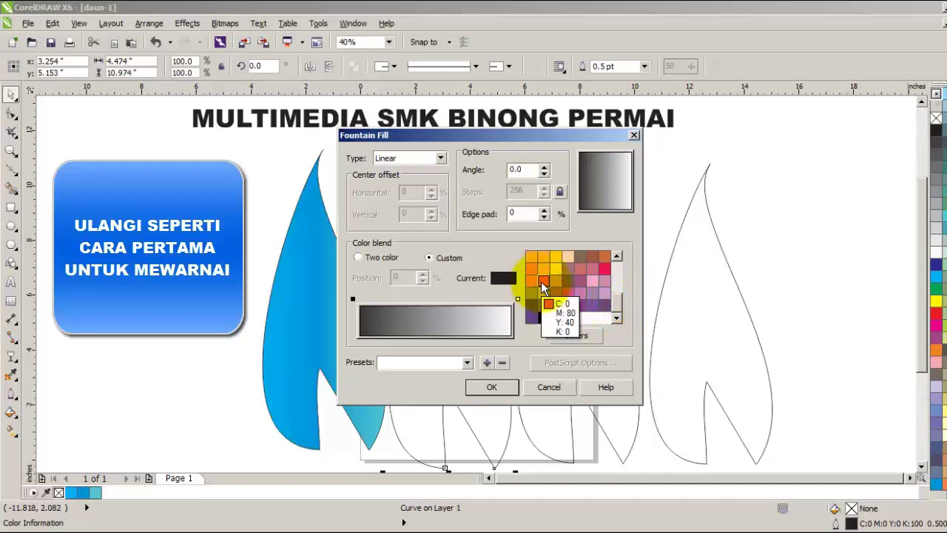
click(540, 283)
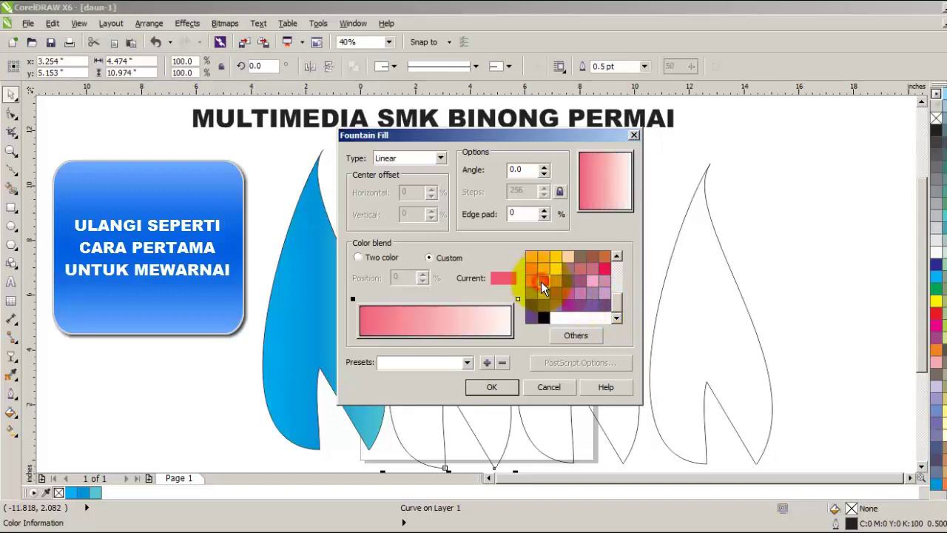
Add an intermediate colour stop at 43% of the gradient and set the end colour to crimson (C0 M100 Y60 K0).
double_click(416, 300)
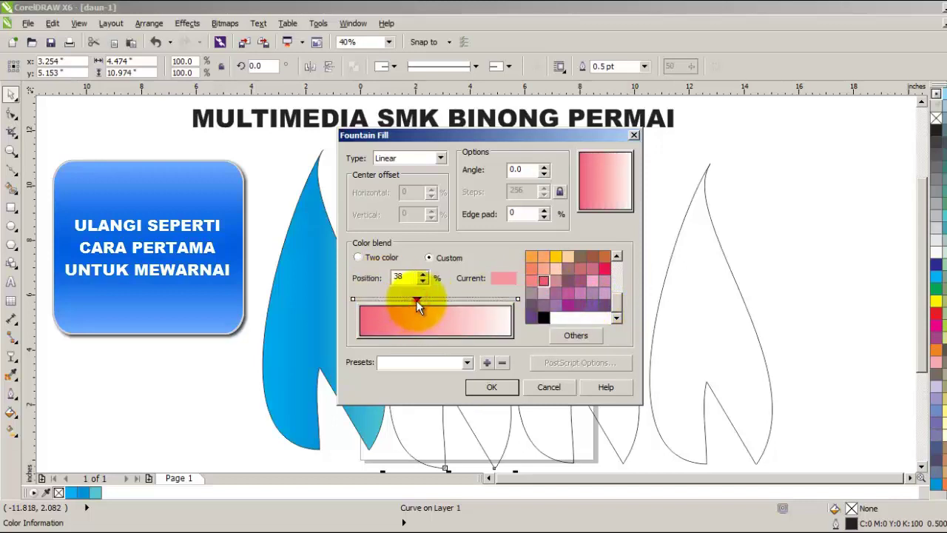
drag(415, 299, 422, 299)
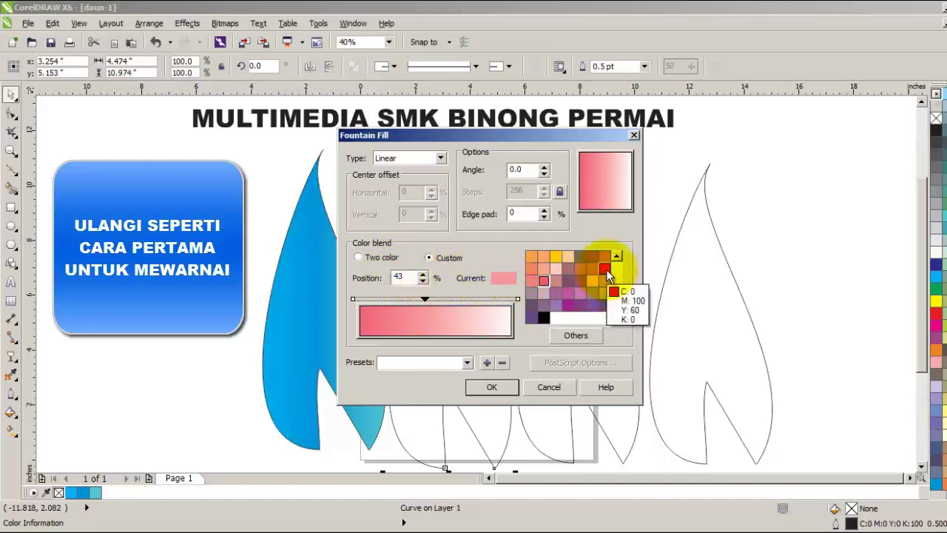
click(518, 299)
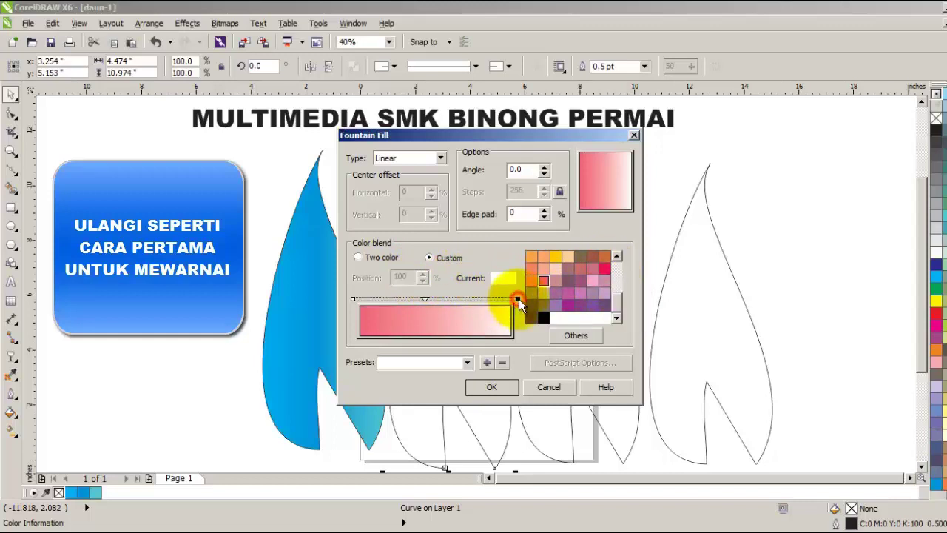
click(618, 292)
scroll(619, 292, down, 2)
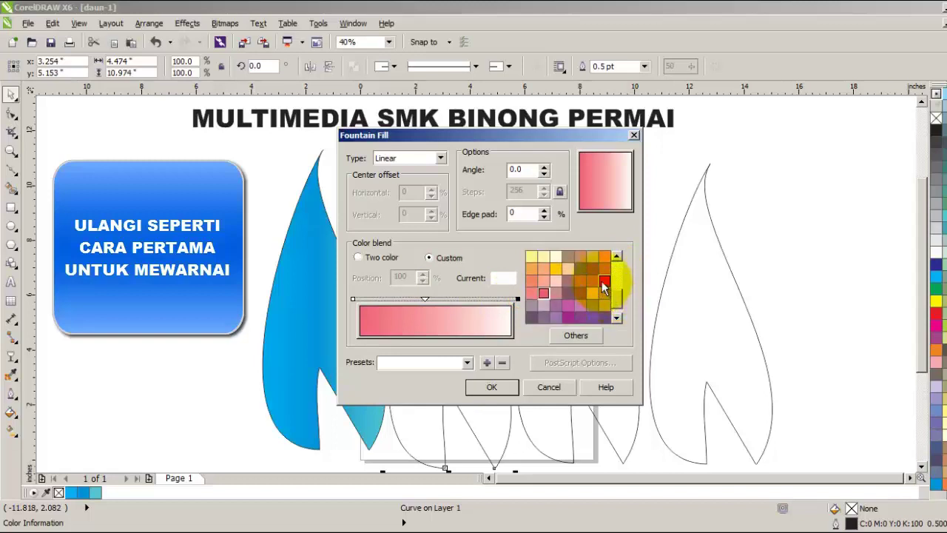
click(604, 281)
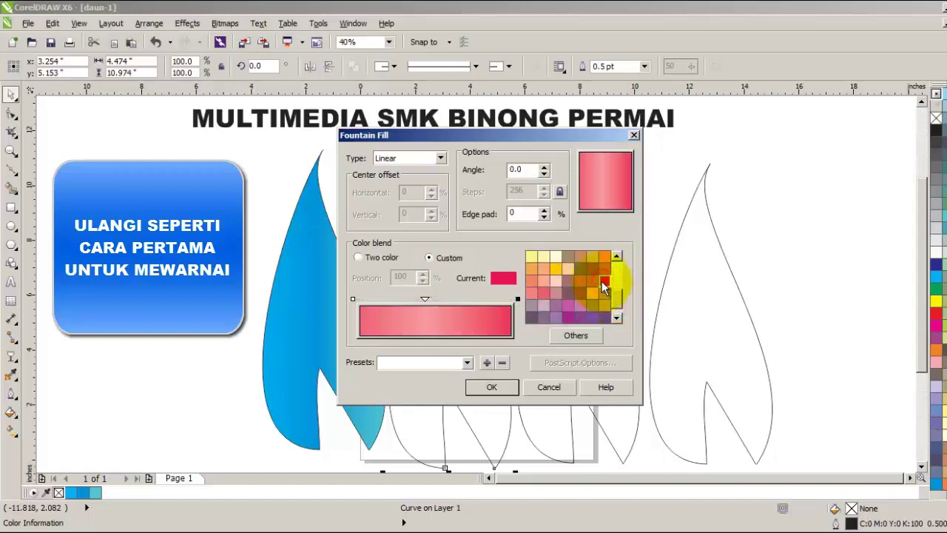
click(488, 387)
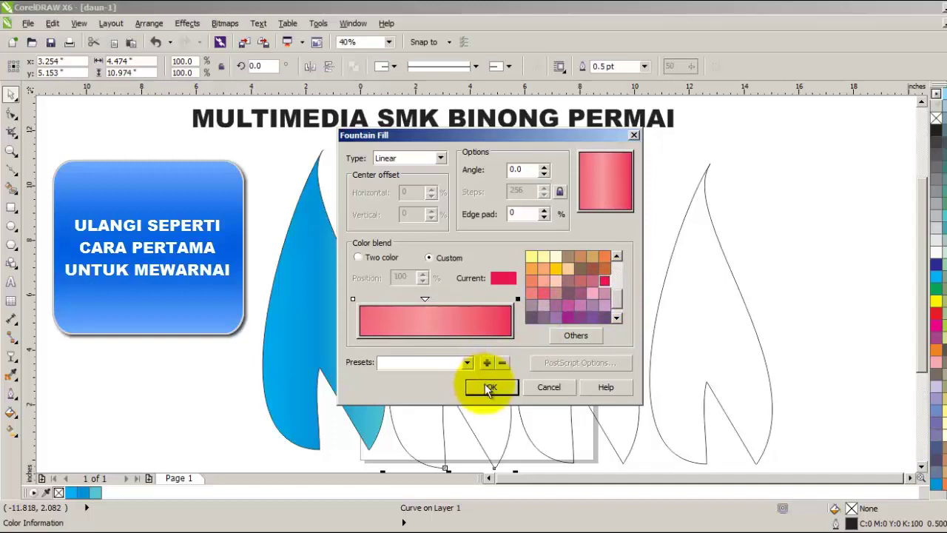
Colour the 43% stop bright red and apply the fountain fill to the second leaf.
double_click(425, 300)
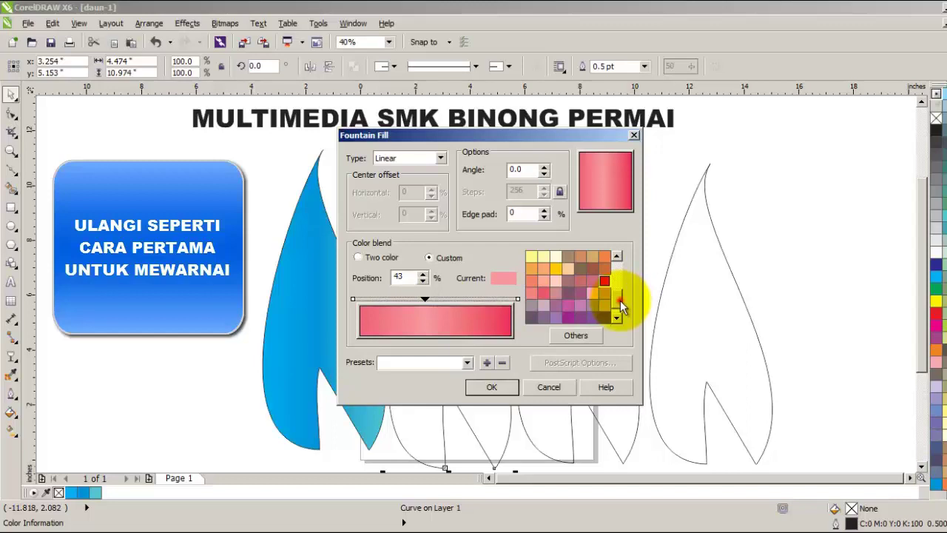
drag(619, 295, 617, 264)
click(542, 281)
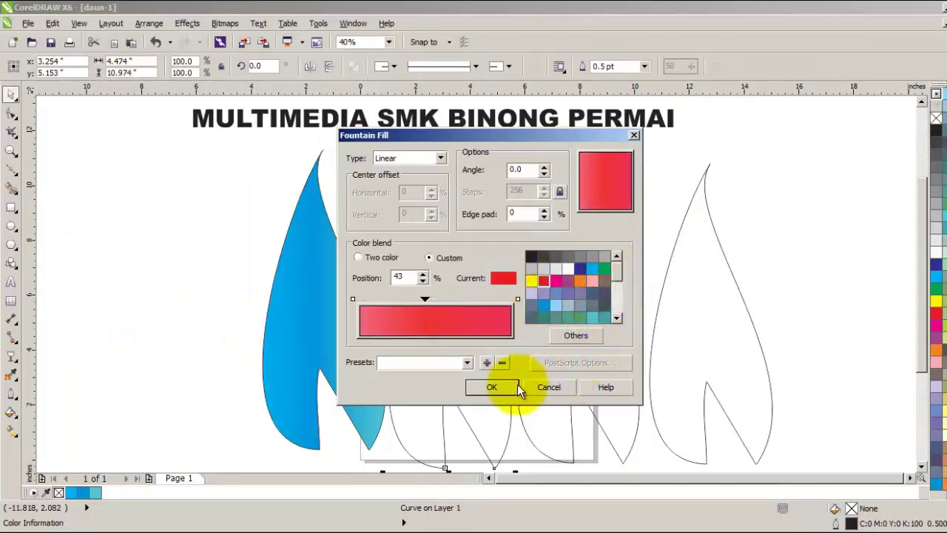
click(494, 388)
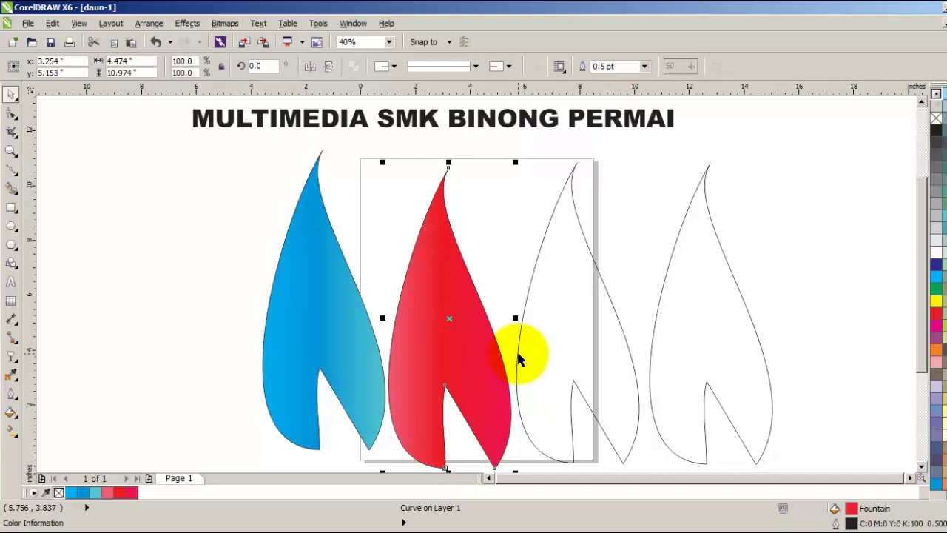
Start a custom linear fountain fill on the third leaf with yellow-green (C40 M0 Y100 K0) as the start colour.
click(575, 339)
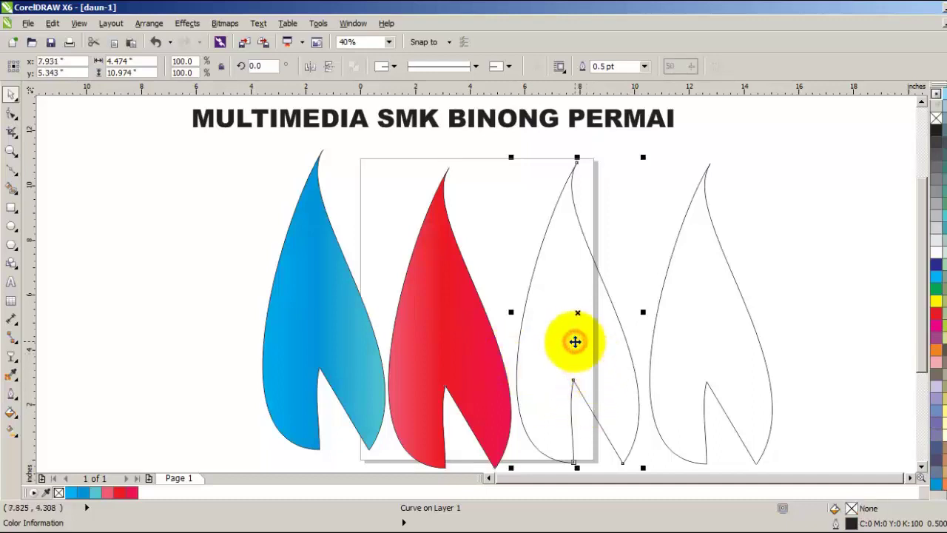
click(11, 412)
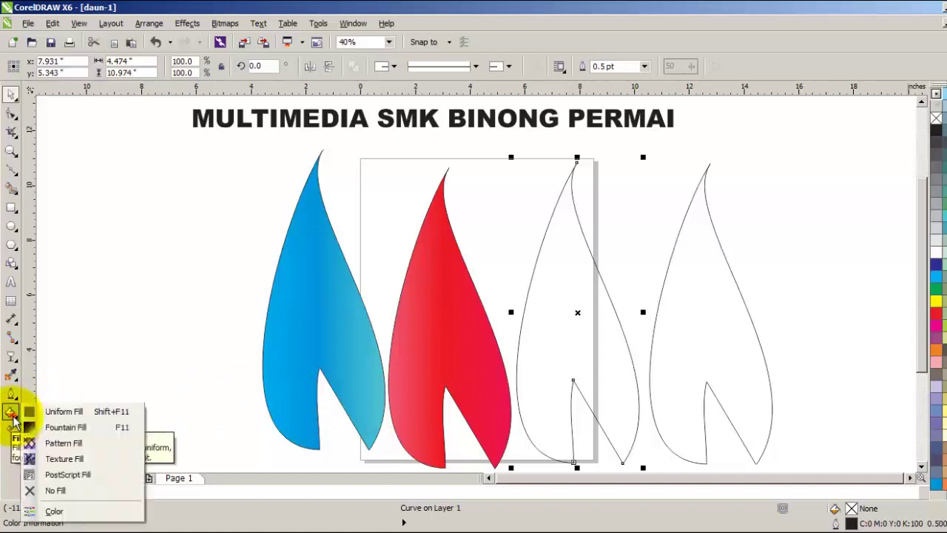
click(46, 428)
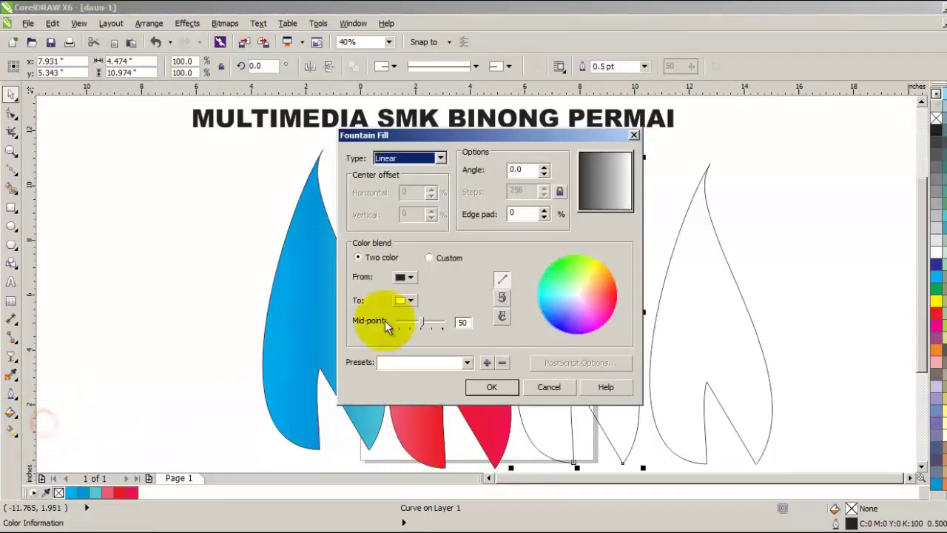
click(447, 257)
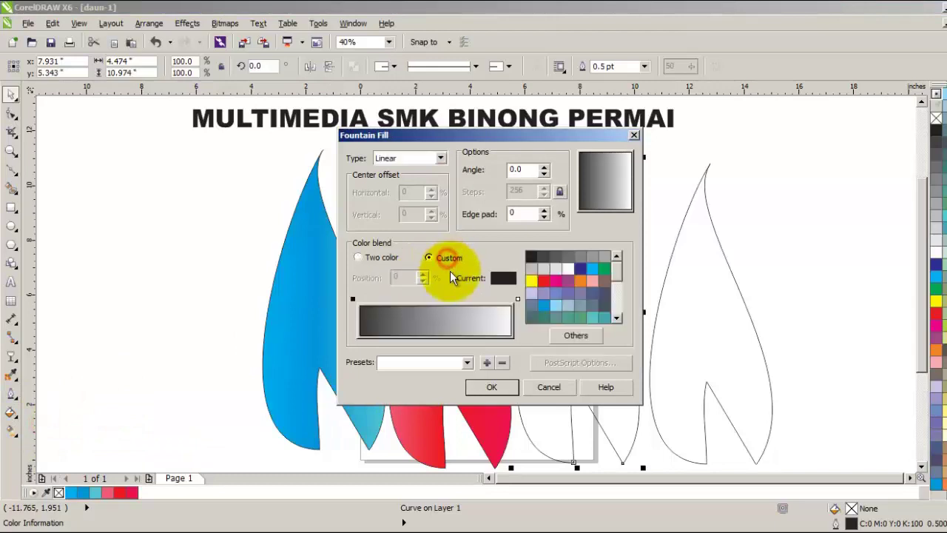
click(618, 274)
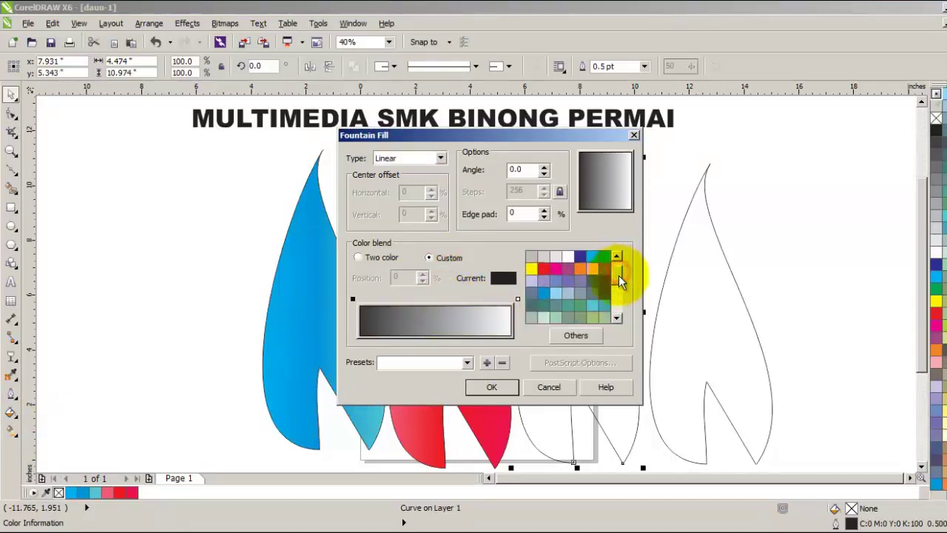
click(620, 281)
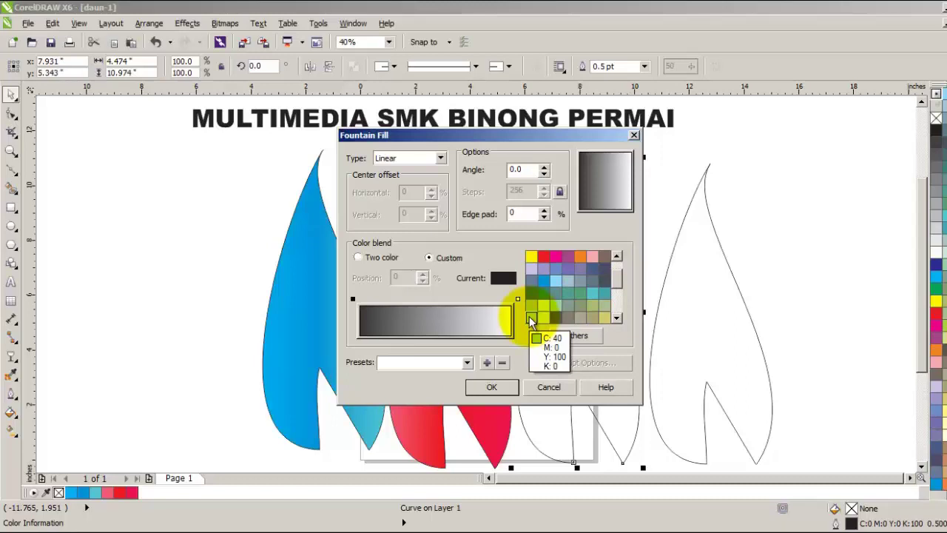
click(529, 316)
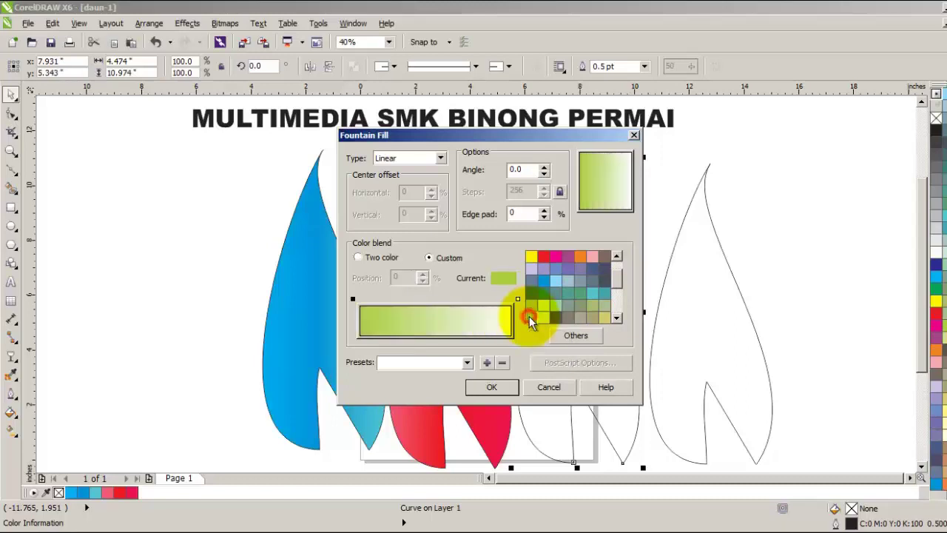
Add an intermediate colour stop to the third leaf's gradient and place it at 43%.
double_click(416, 300)
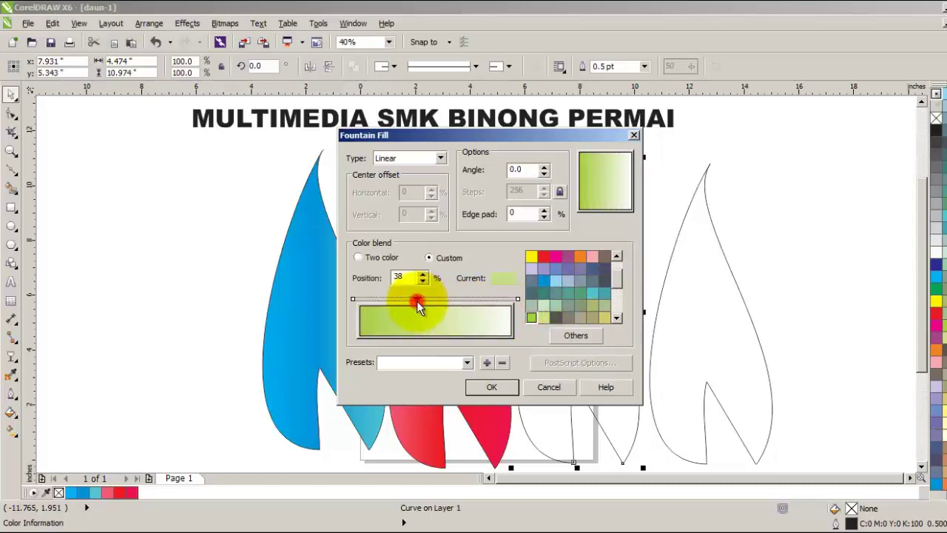
double_click(416, 300)
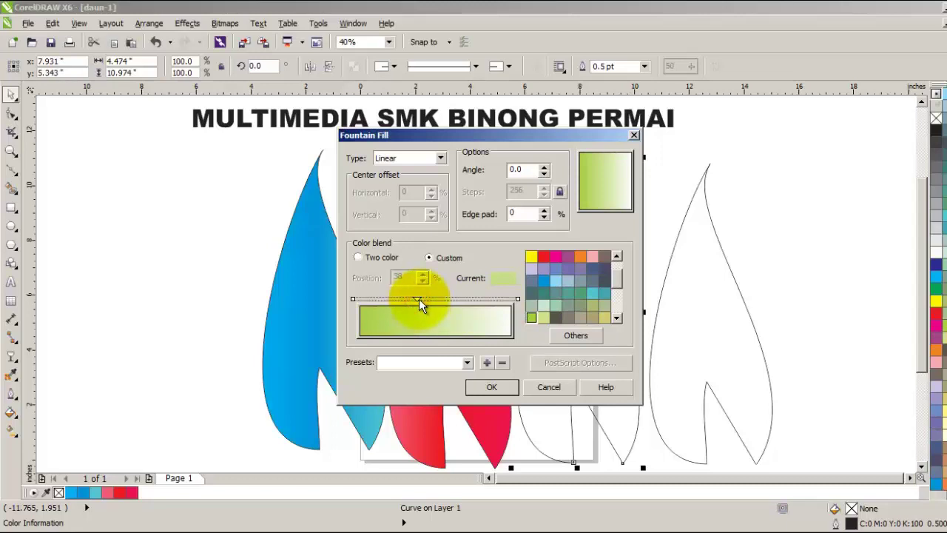
drag(419, 298, 426, 300)
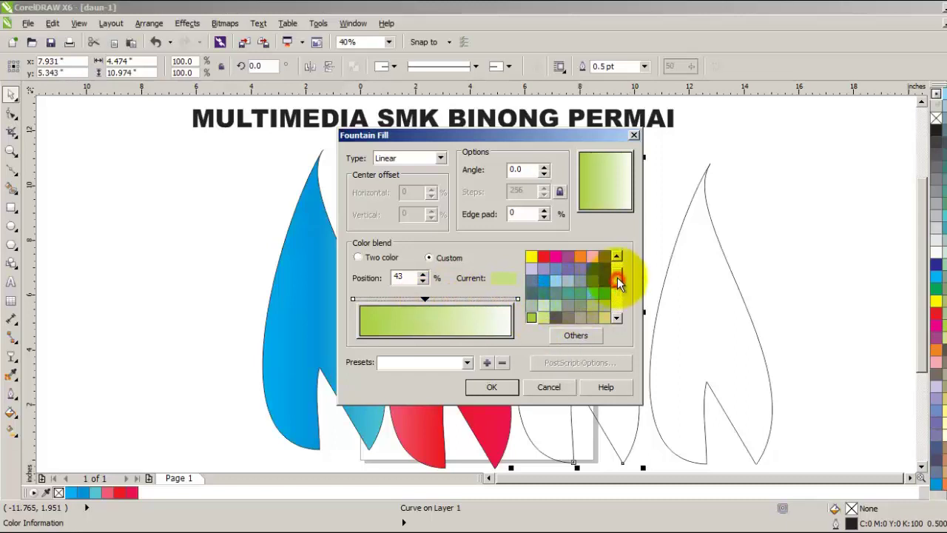
Try green and yellow-green as colours for the gradient's 43% stop.
scroll(617, 279, up, 2)
click(591, 268)
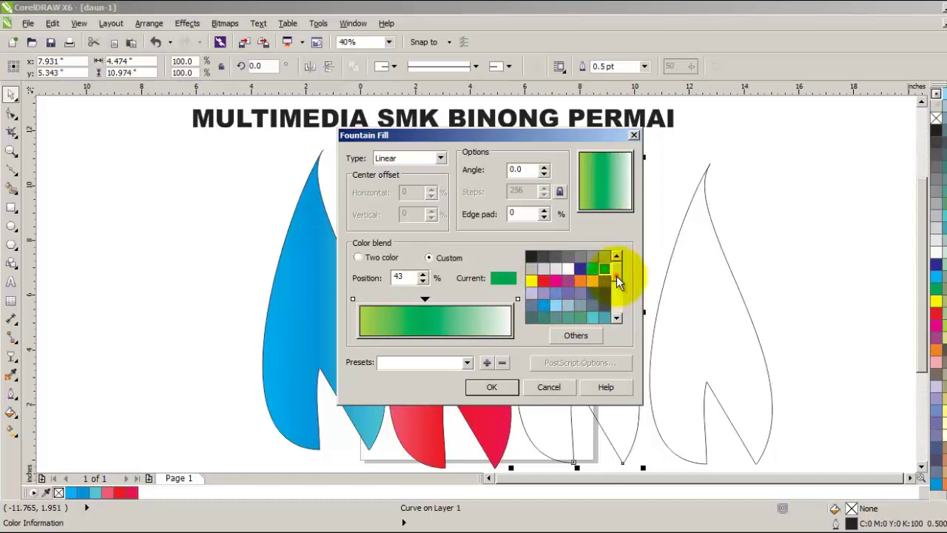
scroll(621, 281, down, 3)
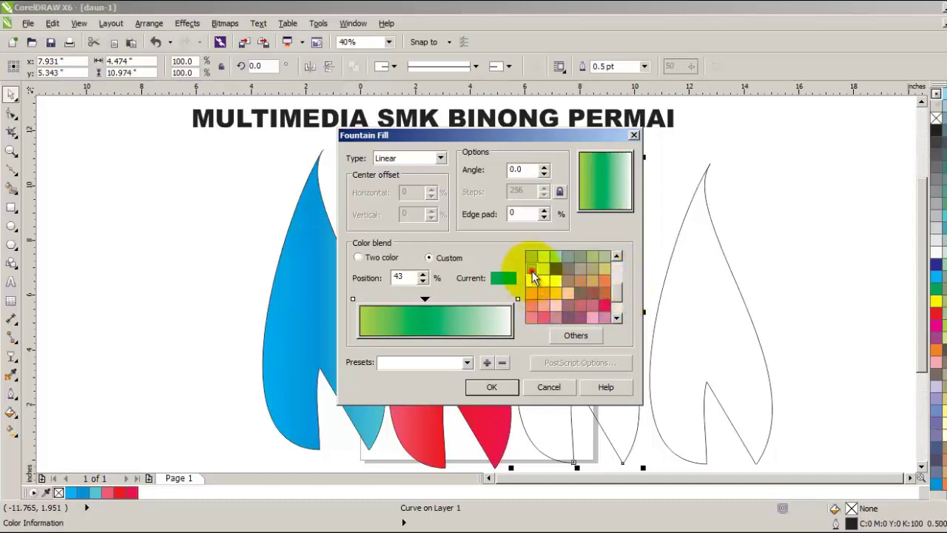
click(532, 270)
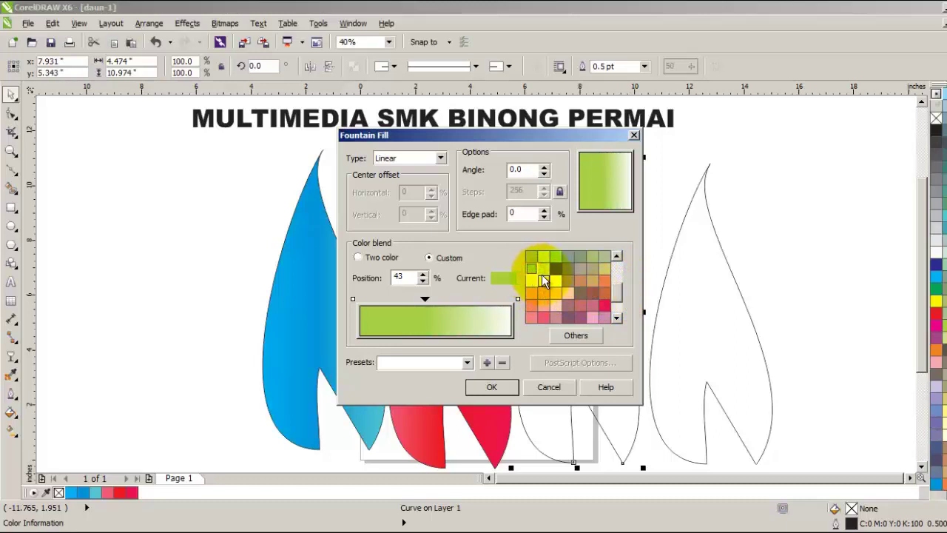
Set the gradient's end colour to yellow-green and its 43% stop to pale yellow-green, and apply the fill to the third leaf.
click(516, 298)
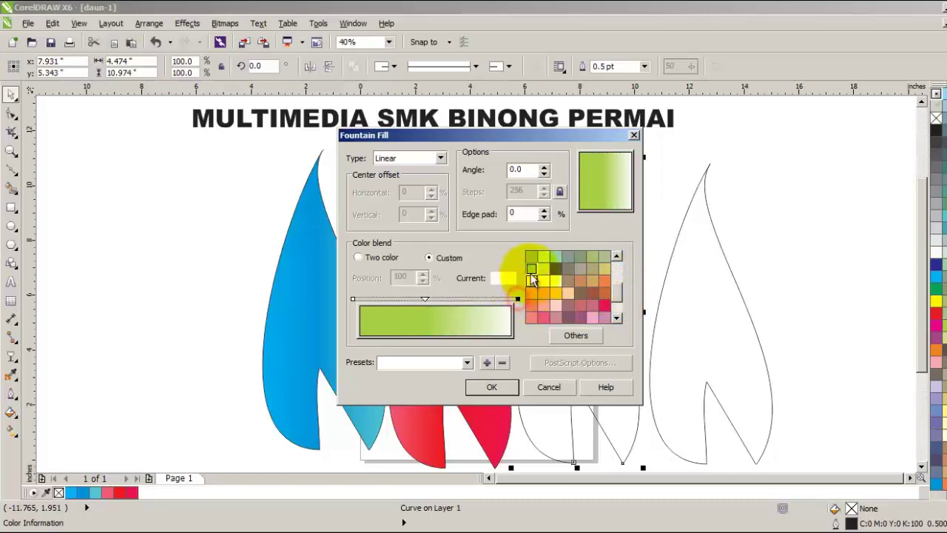
click(533, 268)
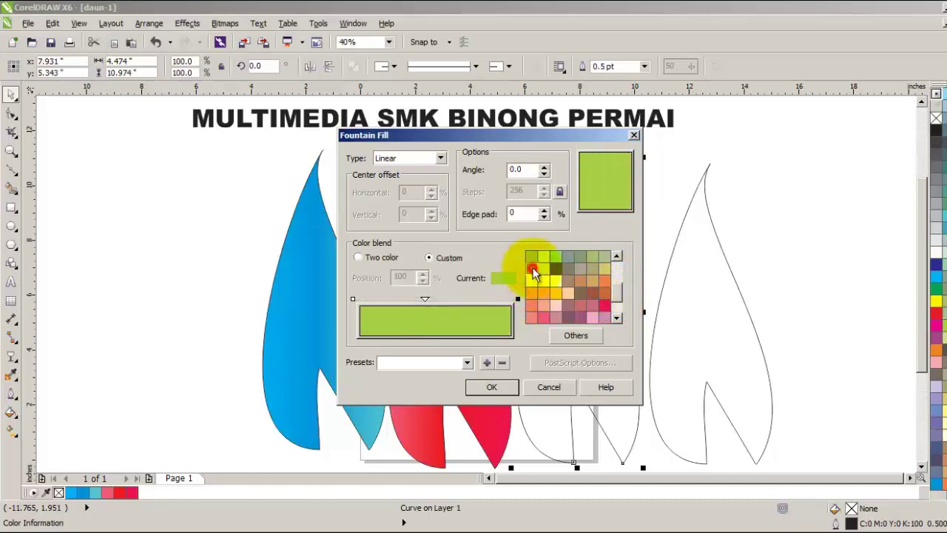
click(426, 300)
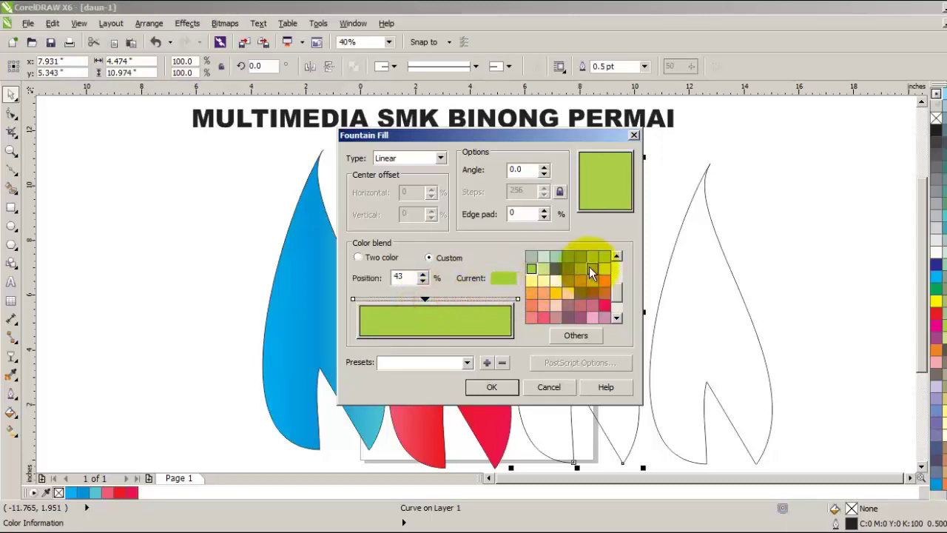
click(545, 271)
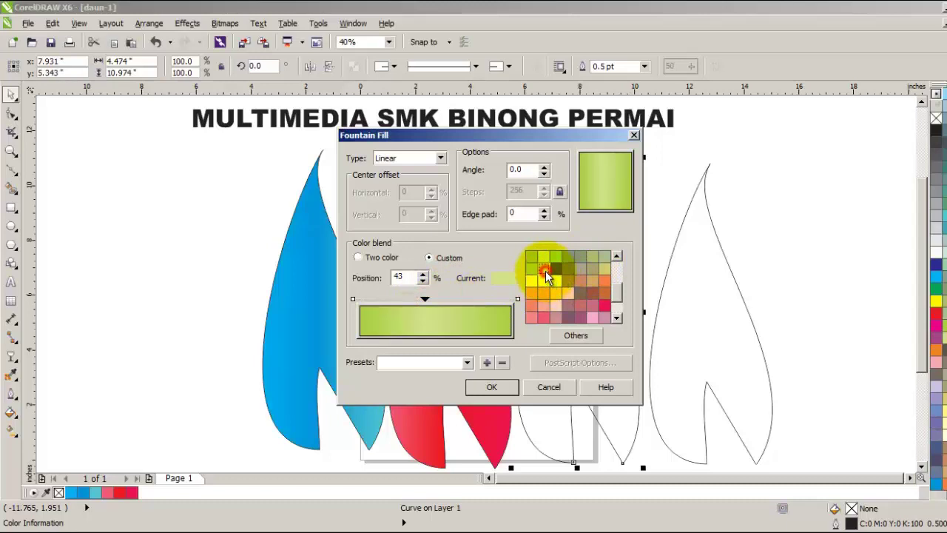
click(487, 386)
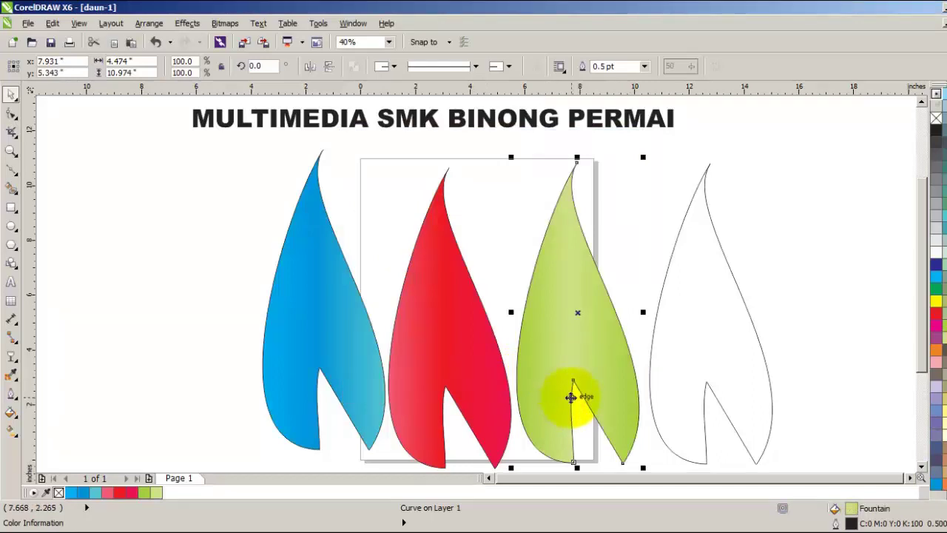
Start a custom linear fountain fill on the unfilled fourth leaf with pale yellow as the start colour.
click(697, 337)
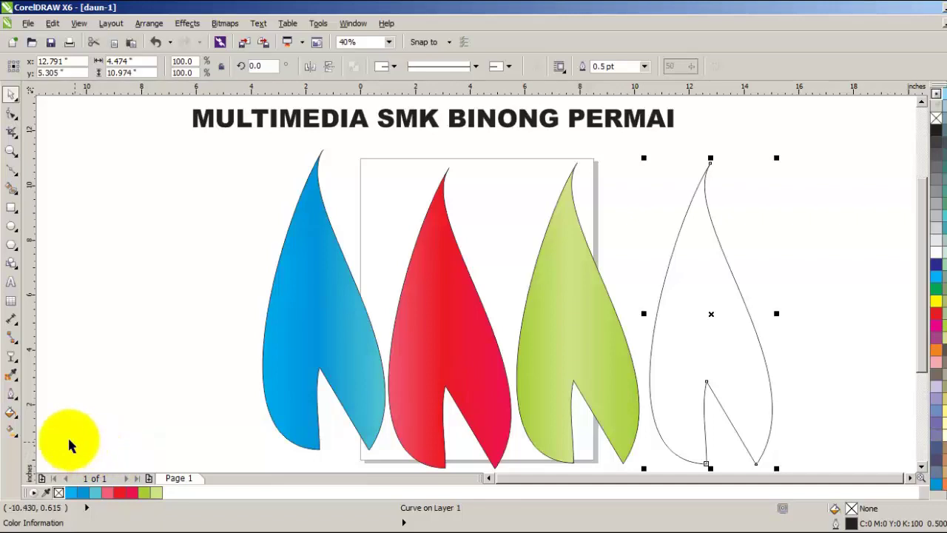
click(10, 412)
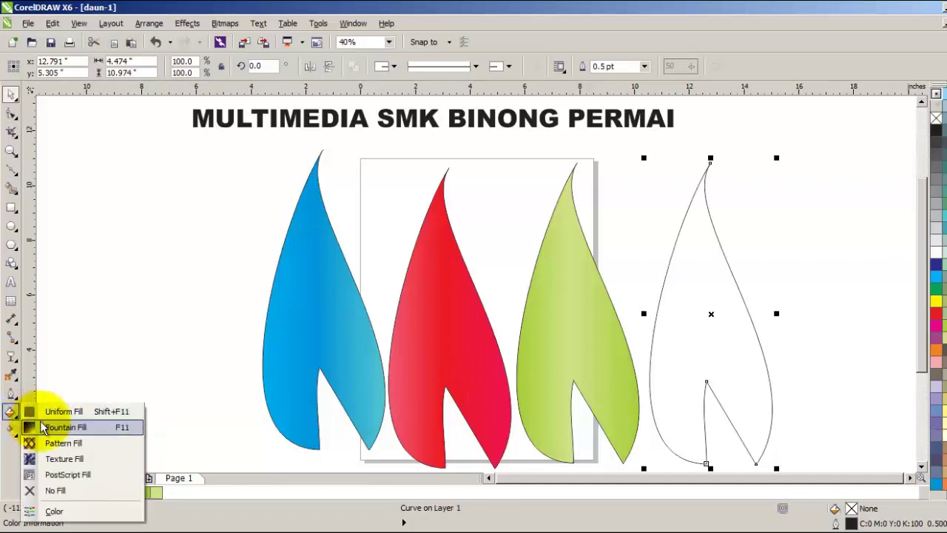
click(43, 428)
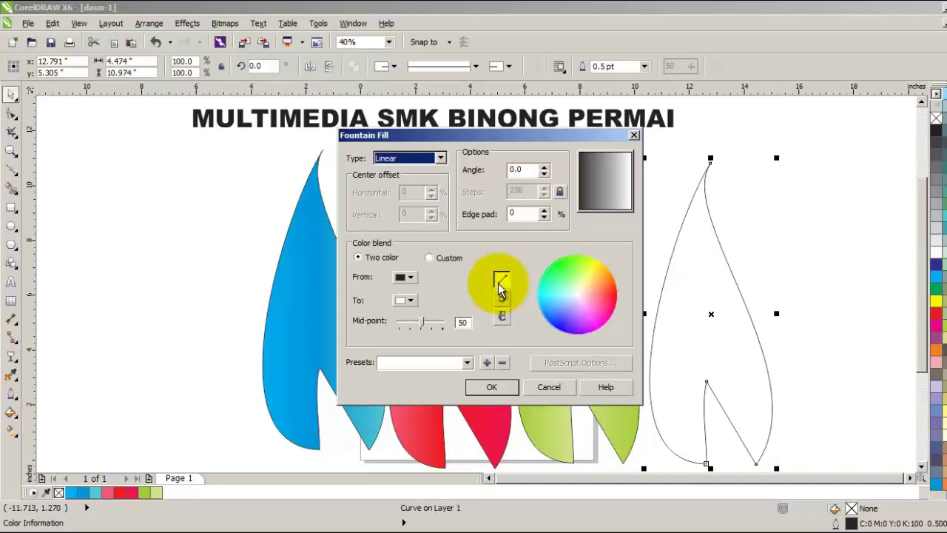
click(441, 259)
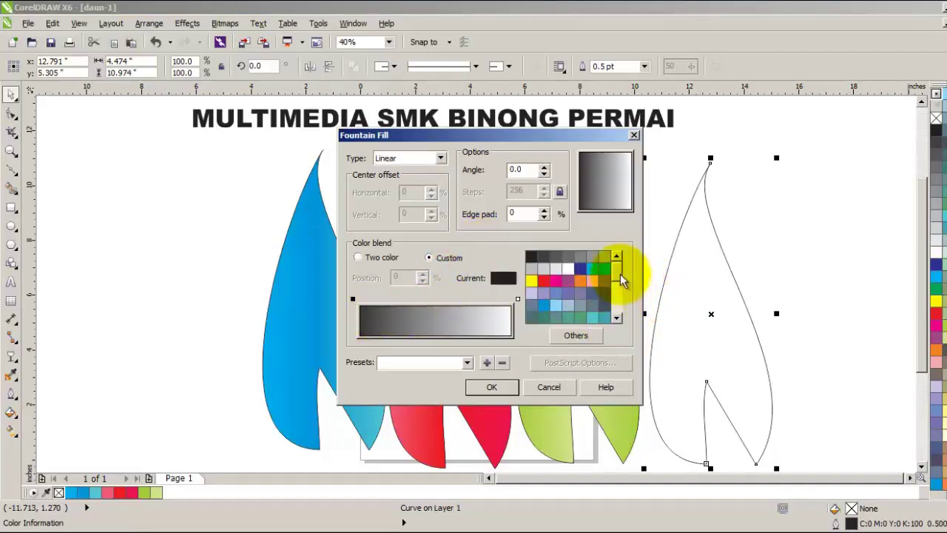
drag(620, 276, 624, 303)
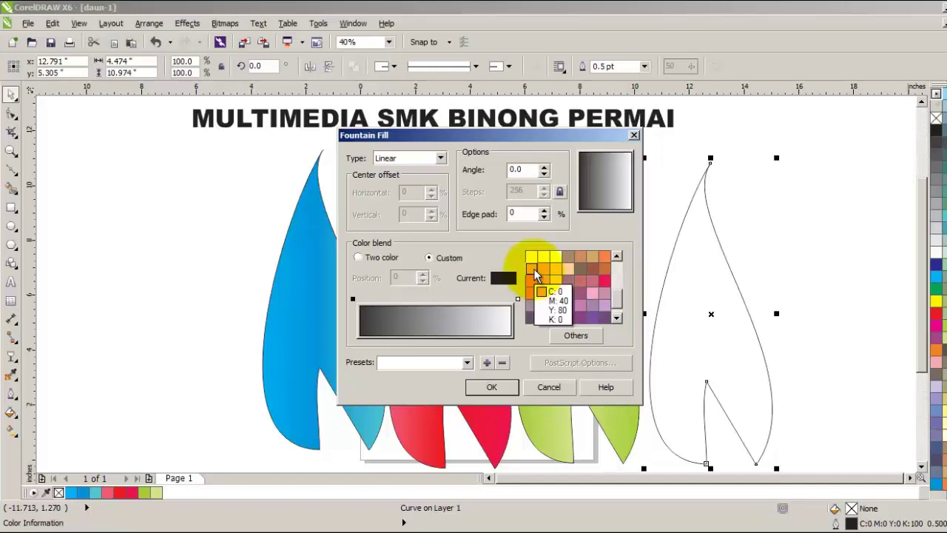
click(532, 269)
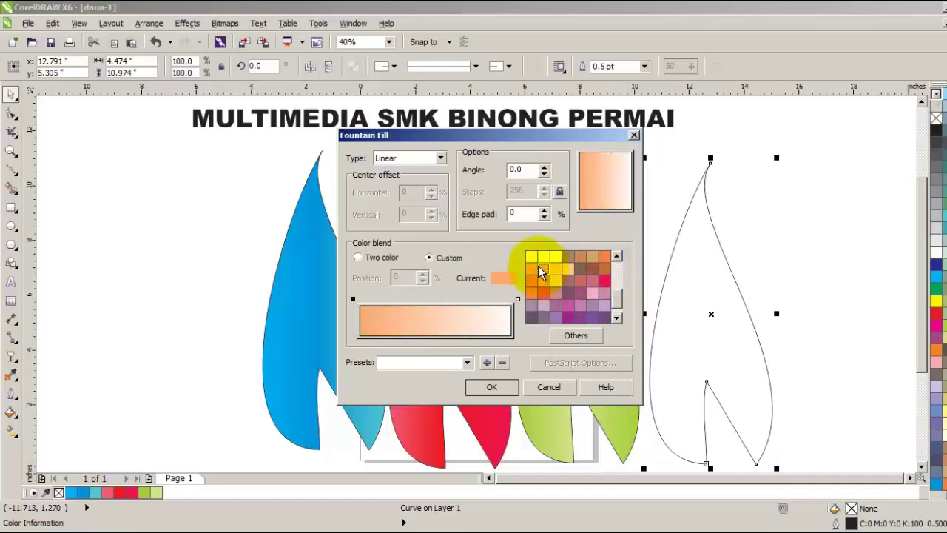
click(533, 259)
Add an intermediate stop at 43% to the fourth leaf's gradient and colour it golden yellow.
double_click(413, 300)
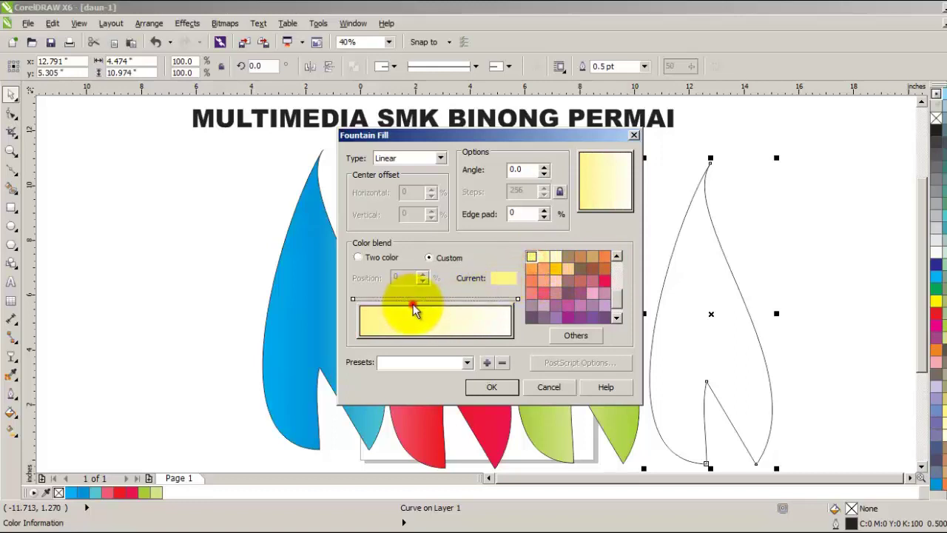
drag(414, 306, 425, 306)
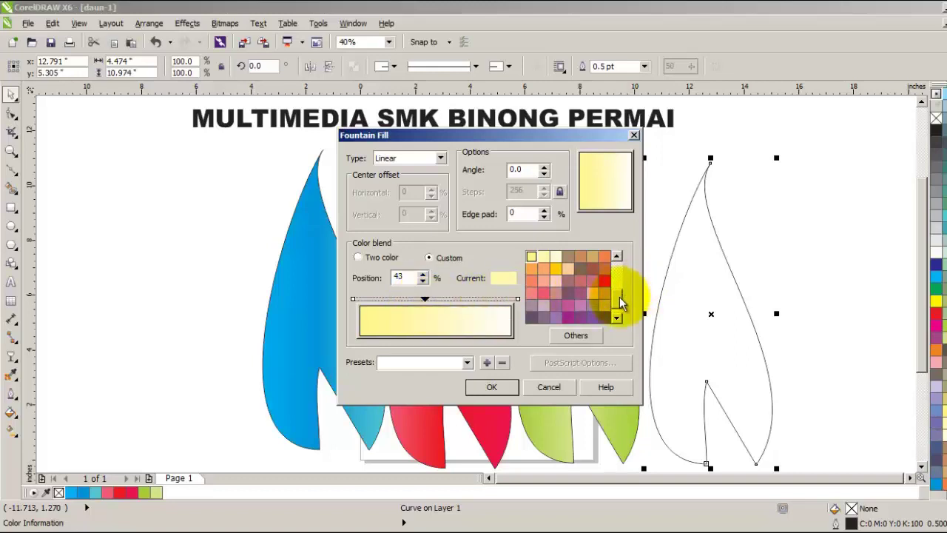
click(619, 305)
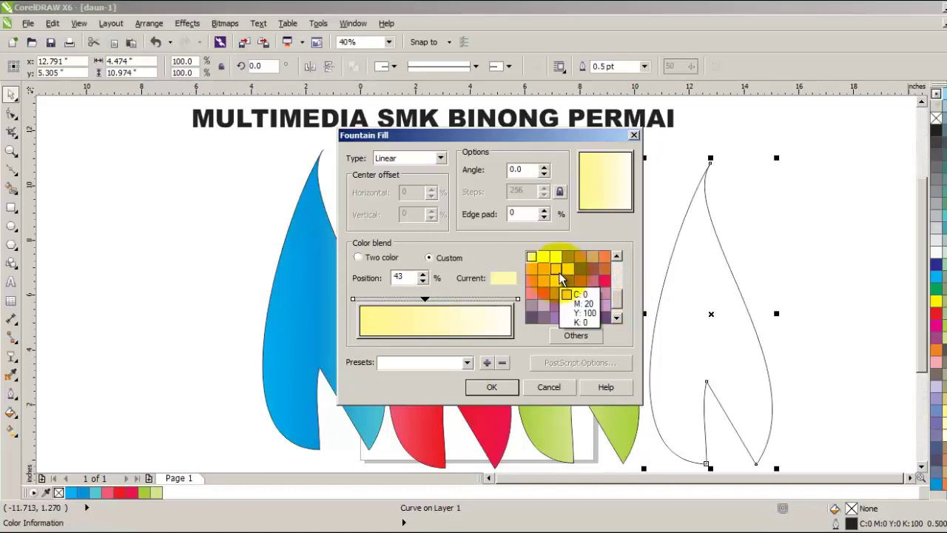
drag(623, 296, 619, 263)
click(560, 307)
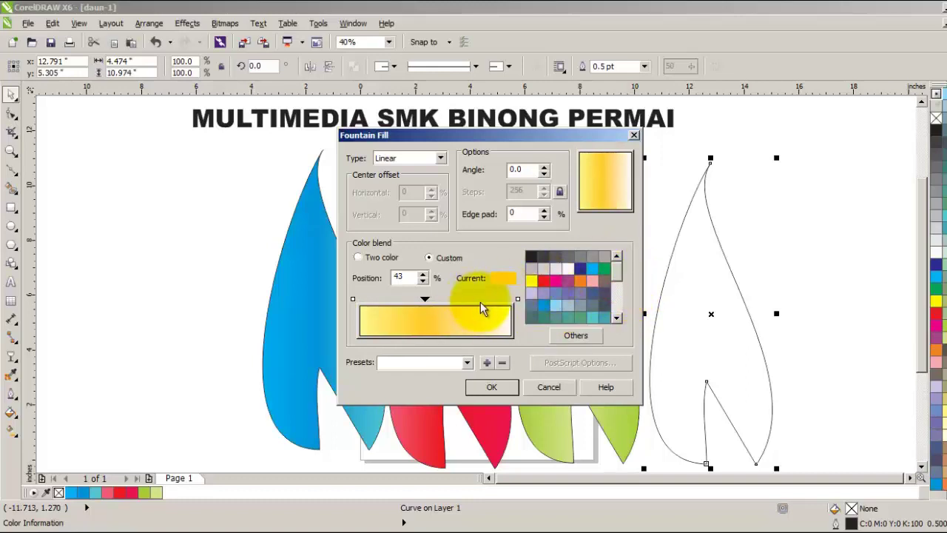
Set the gradient's end colour to bright yellow and apply the fill to the fourth leaf.
click(517, 299)
click(531, 280)
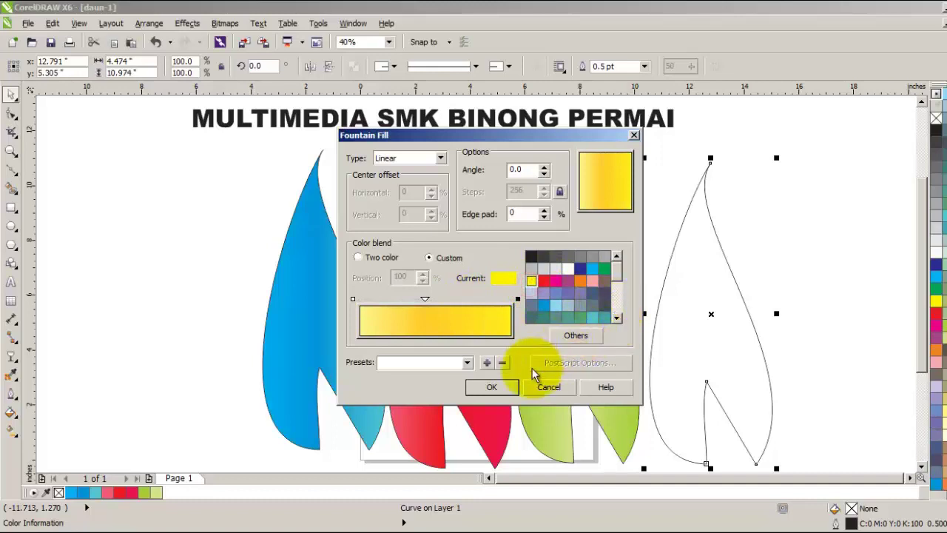
click(492, 387)
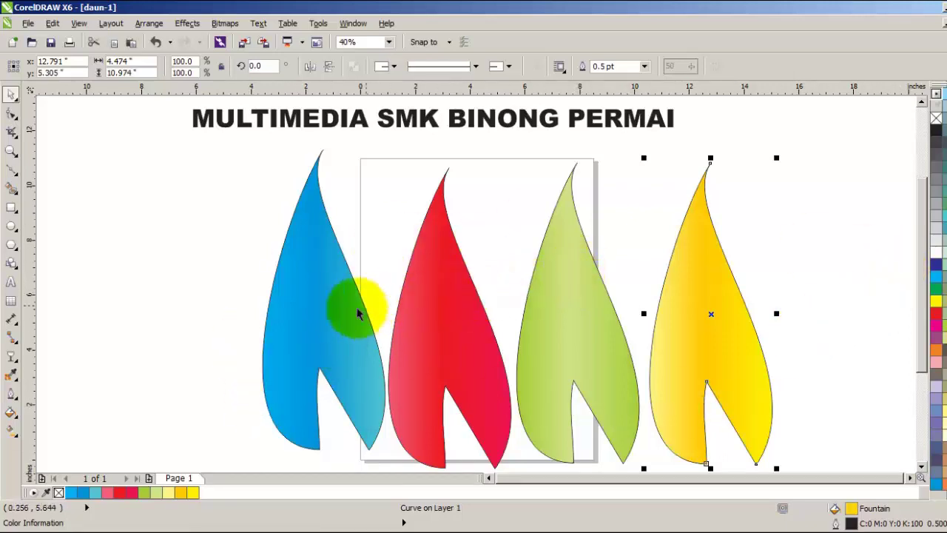
Shrink the blue leaf to about 42% and the red leaf to about 35%, placing them side by side to the right of the page.
click(323, 310)
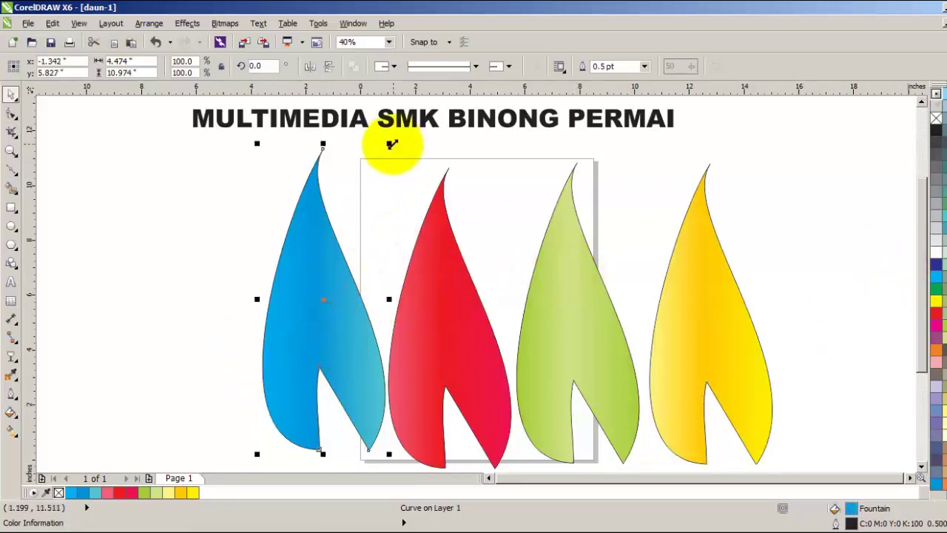
drag(390, 144, 772, 141)
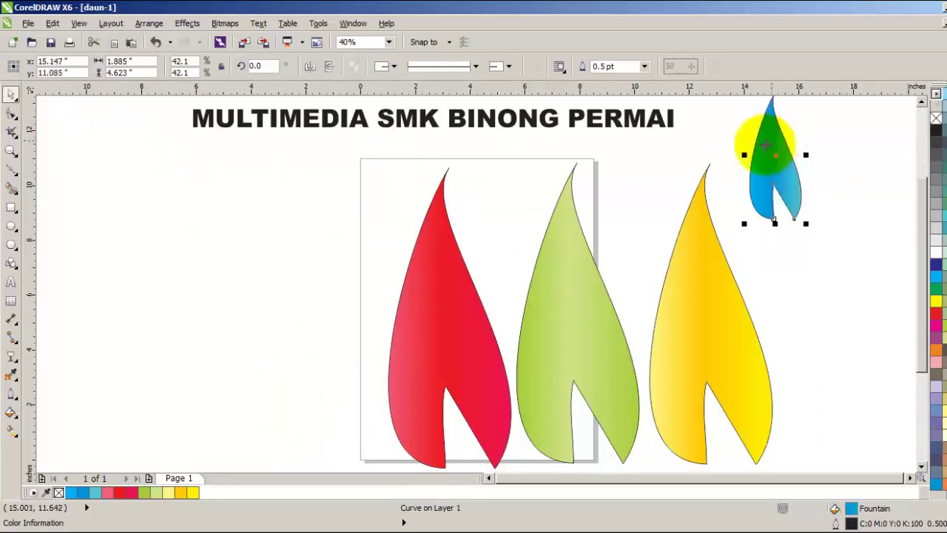
click(434, 274)
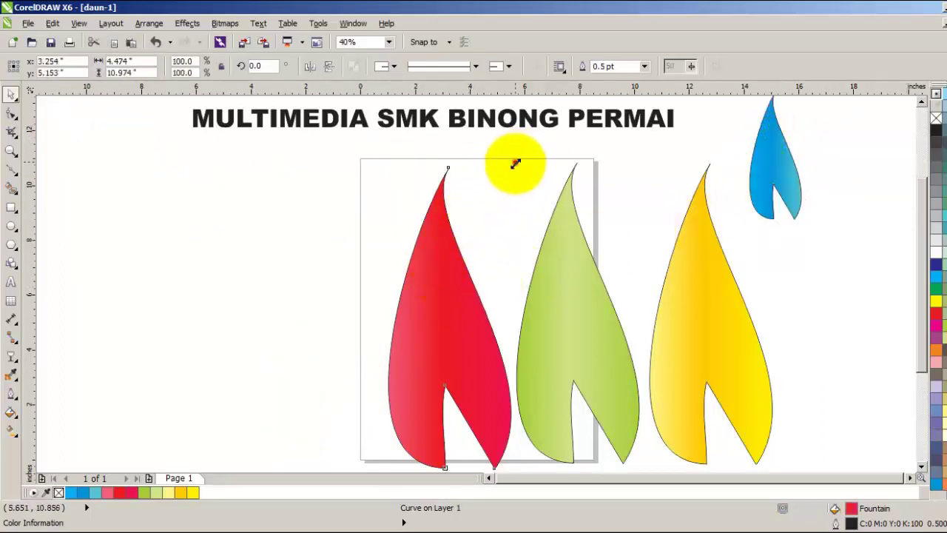
drag(514, 162, 460, 298)
drag(413, 373, 835, 151)
drag(801, 248, 826, 210)
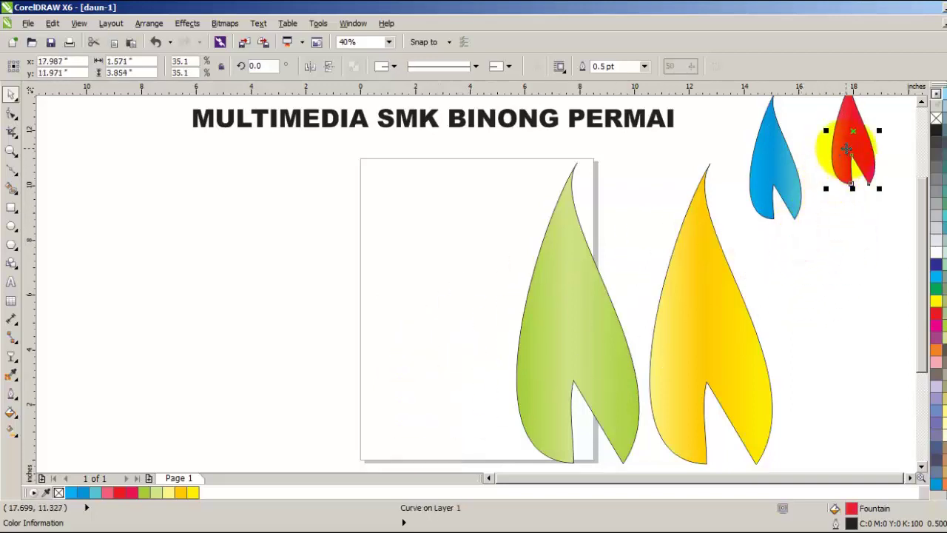
drag(849, 148, 825, 177)
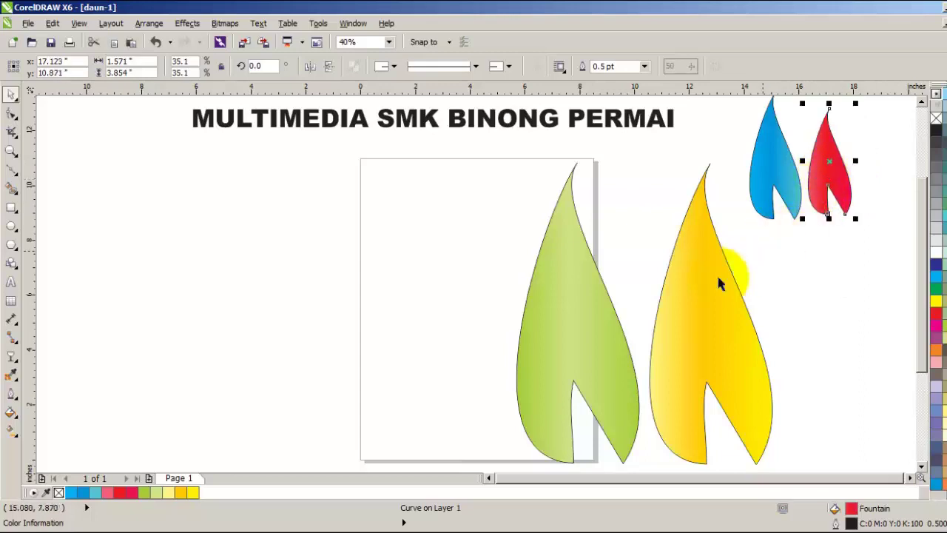
Shrink the green leaf to about 36% and the yellow leaf to about 39%, placing them below the blue and red leaves.
click(557, 341)
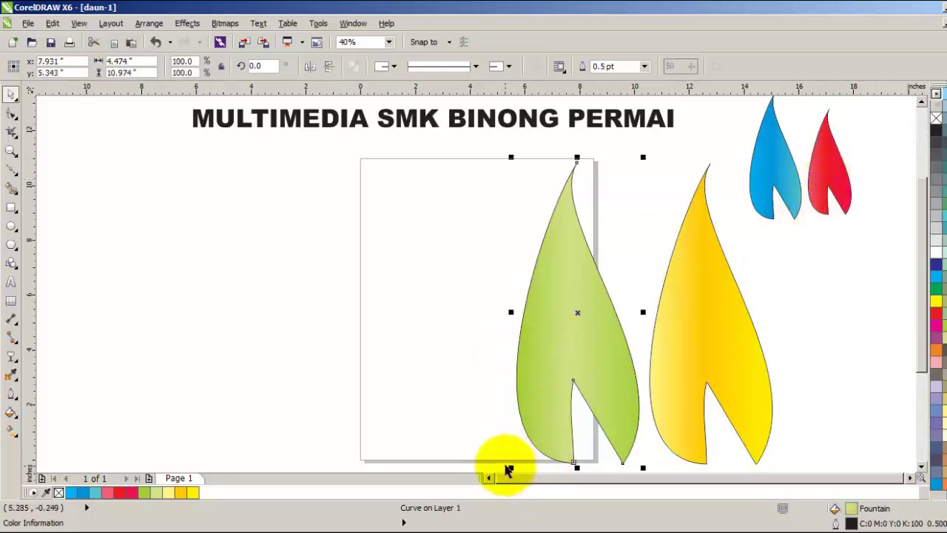
drag(511, 466, 583, 273)
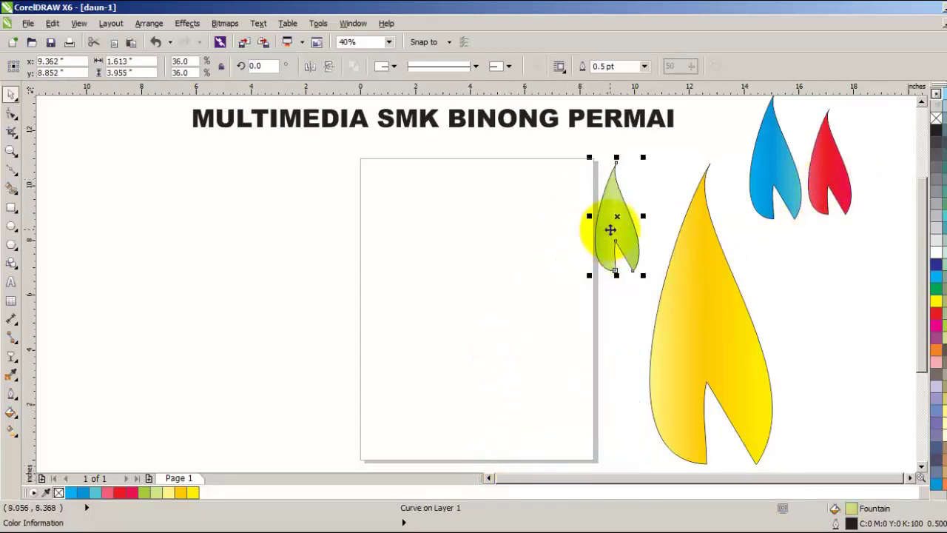
drag(613, 228, 769, 278)
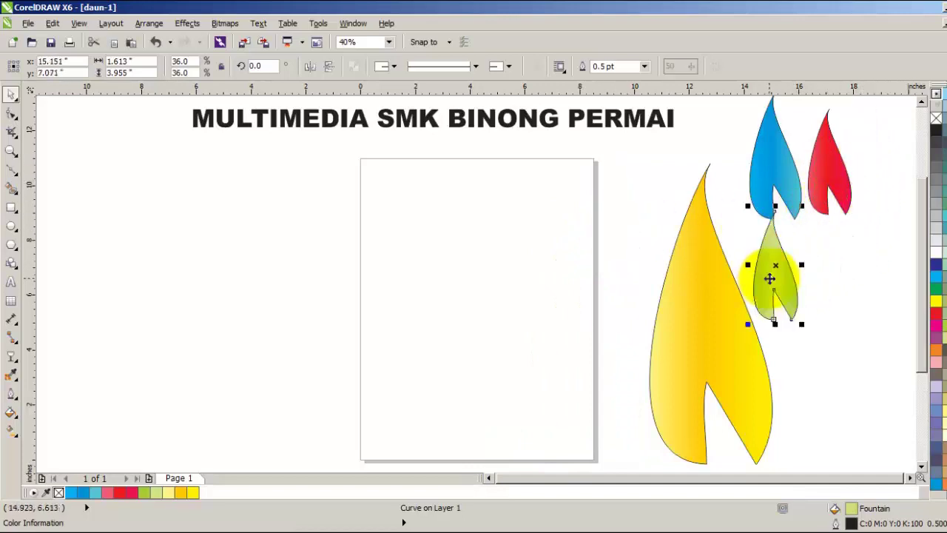
click(700, 364)
drag(643, 469, 721, 284)
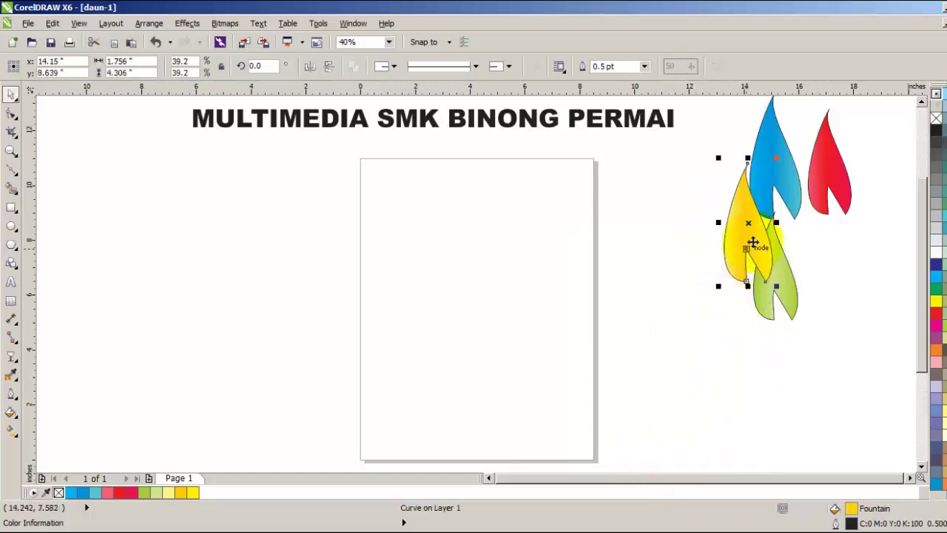
drag(752, 241, 839, 279)
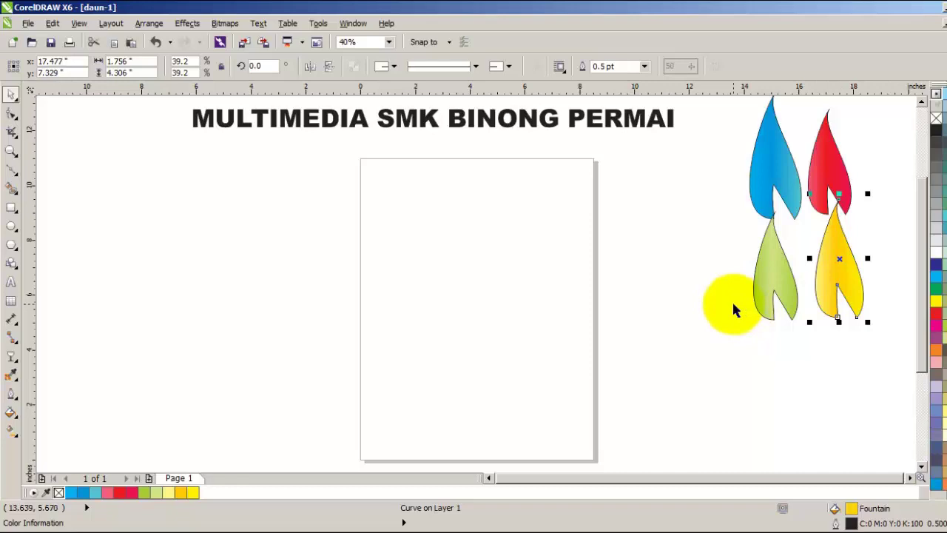
click(779, 172)
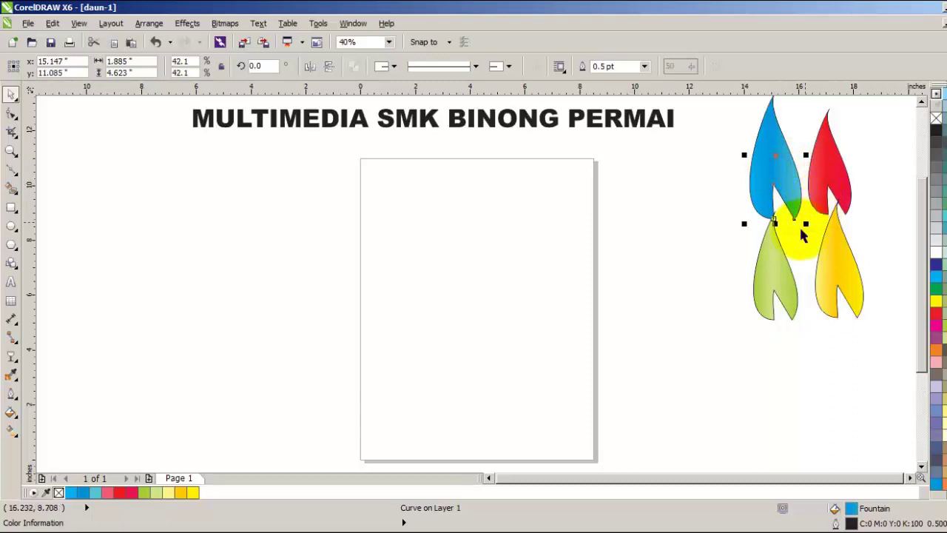
click(718, 315)
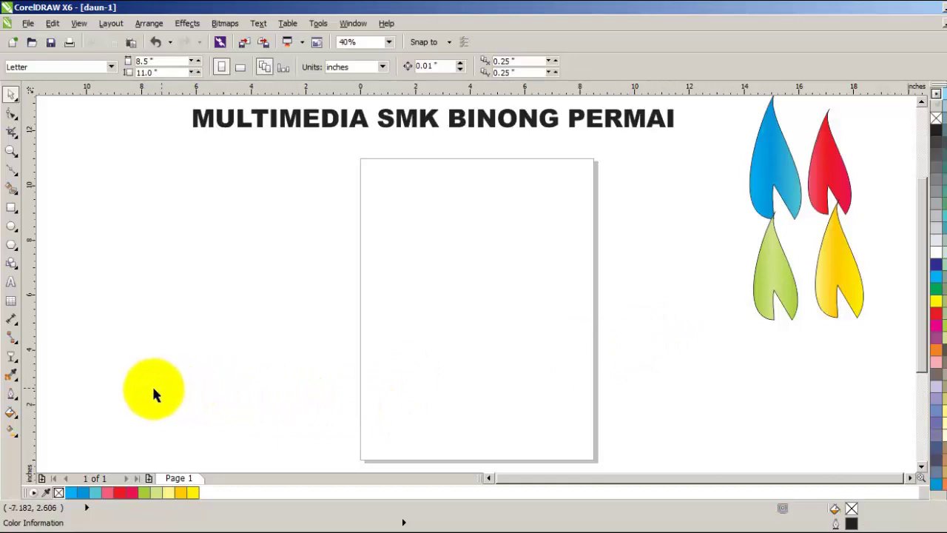
Draw a narrow closed triangle with the Bézier tool along the page's left edge, nearly page height with a base about 1 inch wide.
click(17, 176)
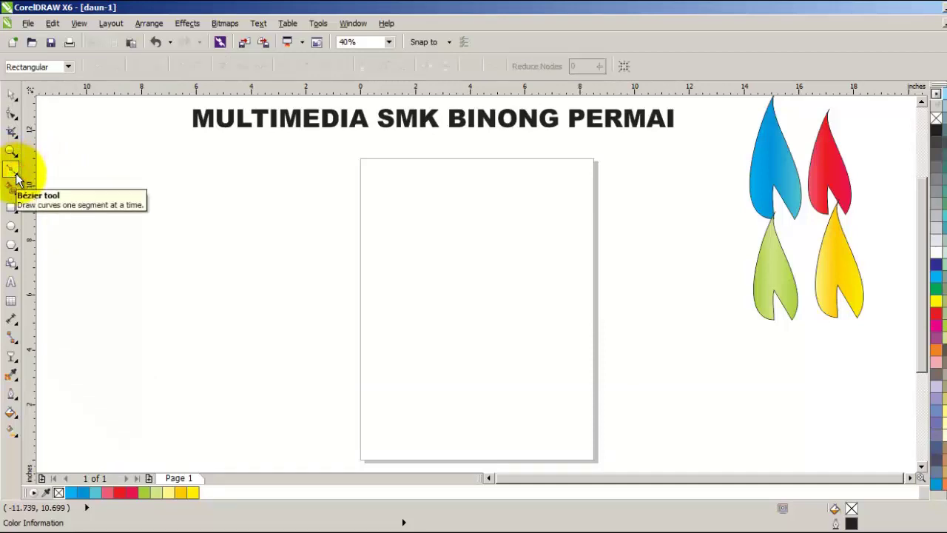
click(17, 176)
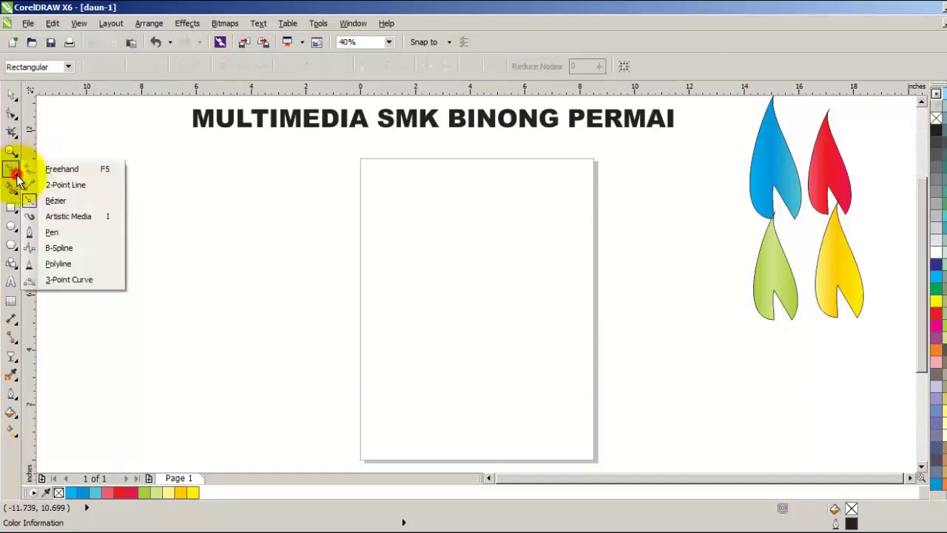
click(58, 201)
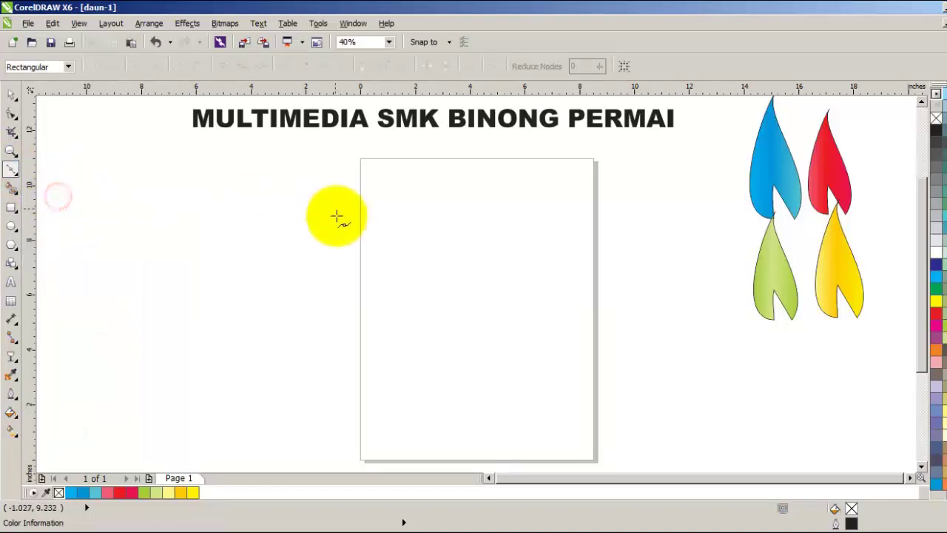
click(361, 459)
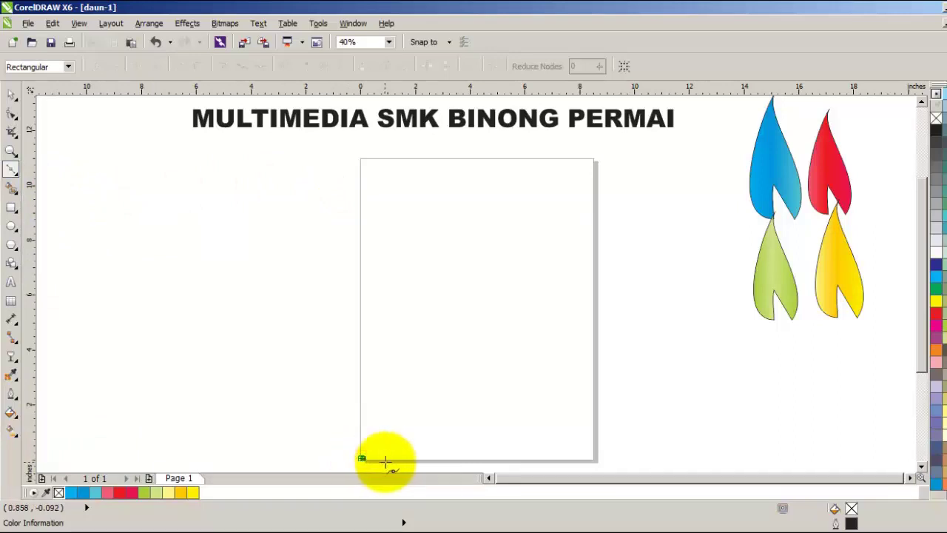
click(387, 459)
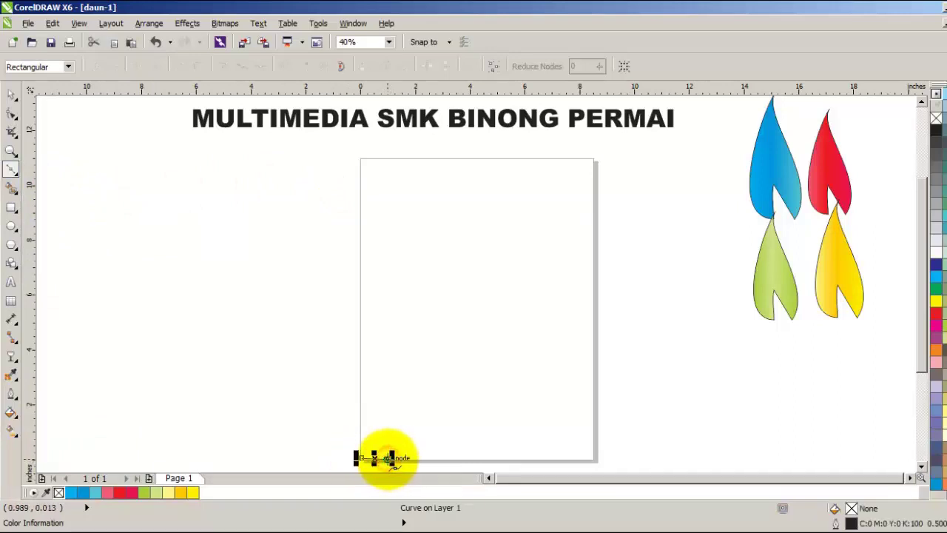
click(357, 162)
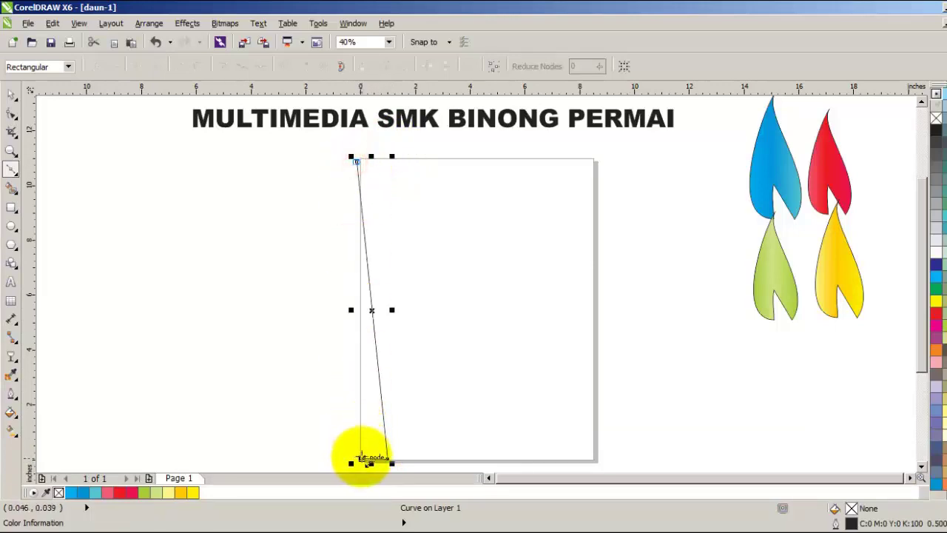
click(363, 459)
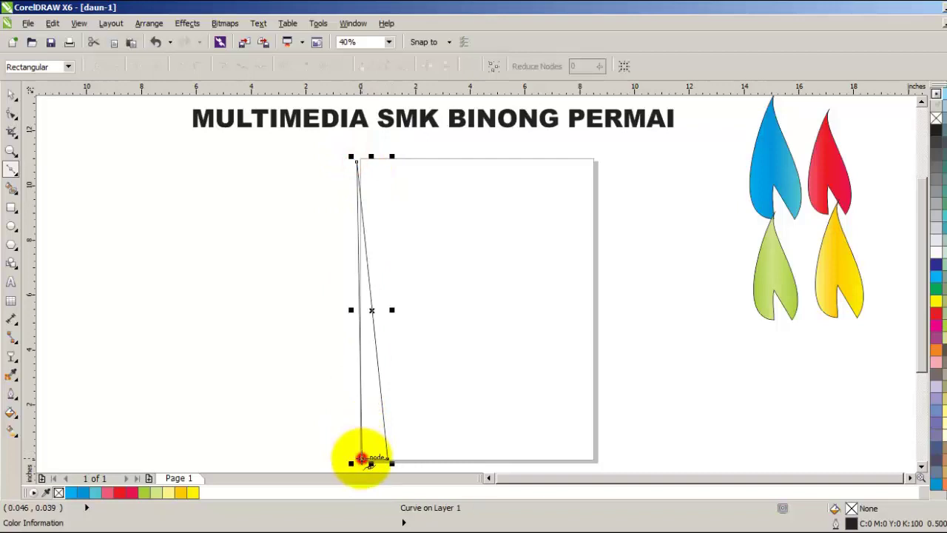
Convert the triangle's long left edge to a curve and bow its upper part outward to the left with the Shape tool.
click(11, 116)
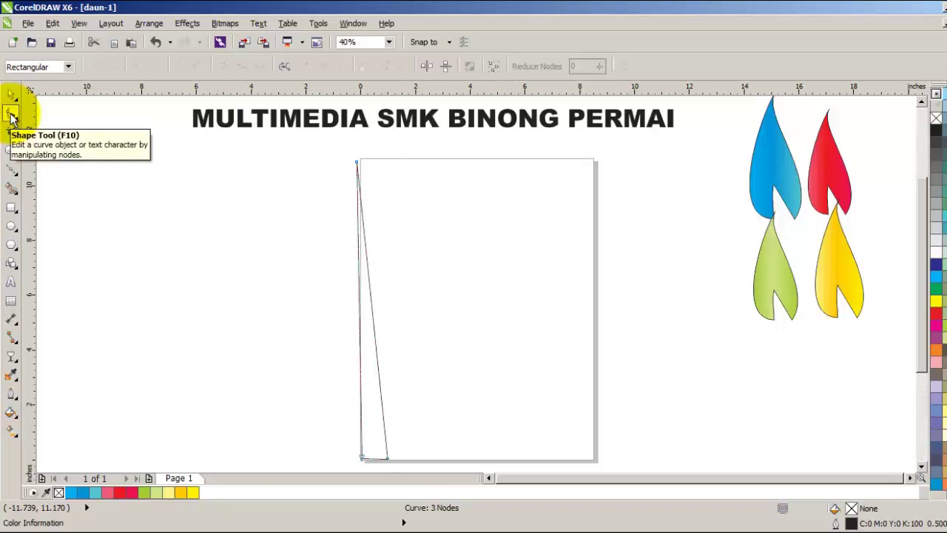
click(358, 240)
right_click(358, 240)
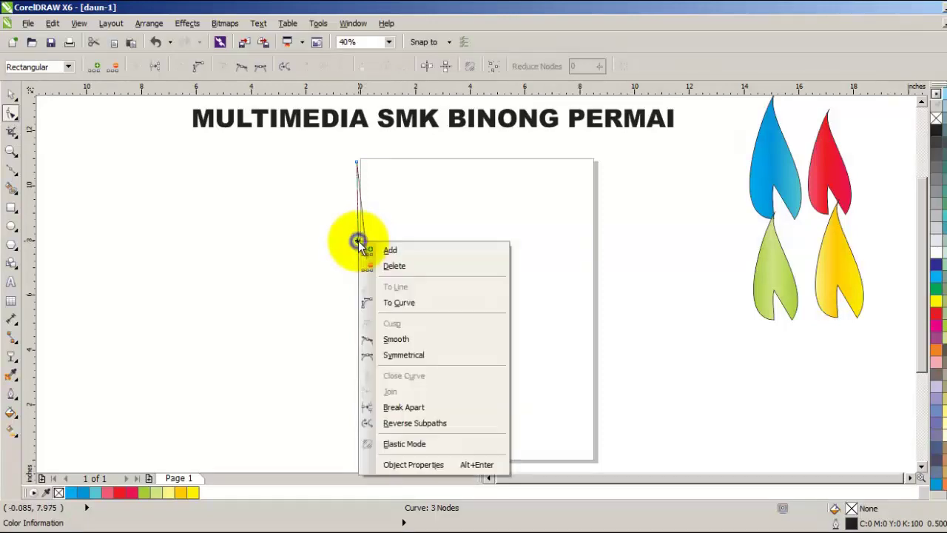
click(398, 302)
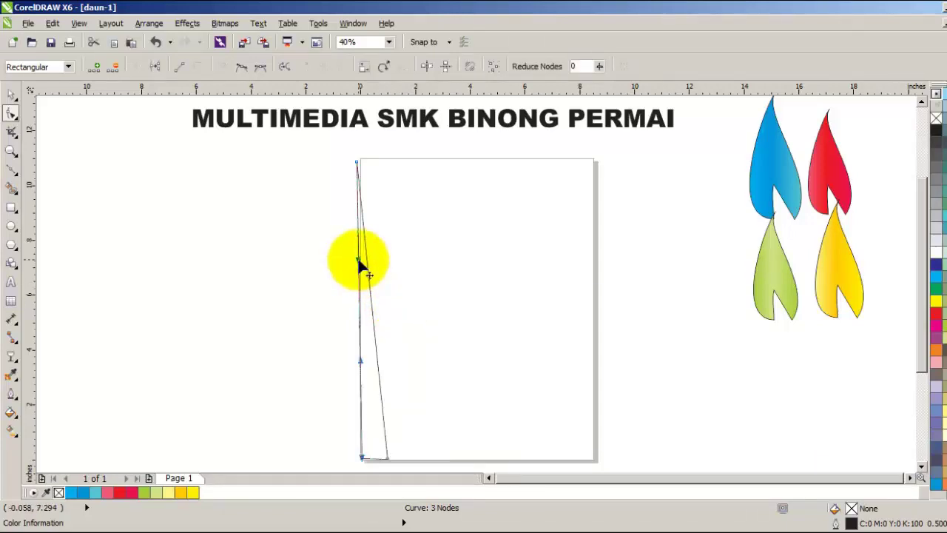
drag(359, 265, 331, 235)
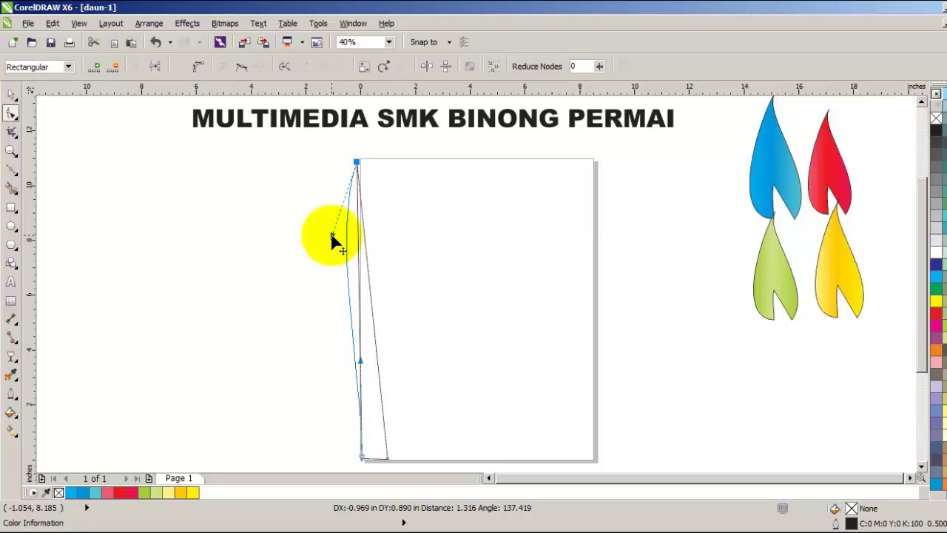
drag(332, 235, 331, 235)
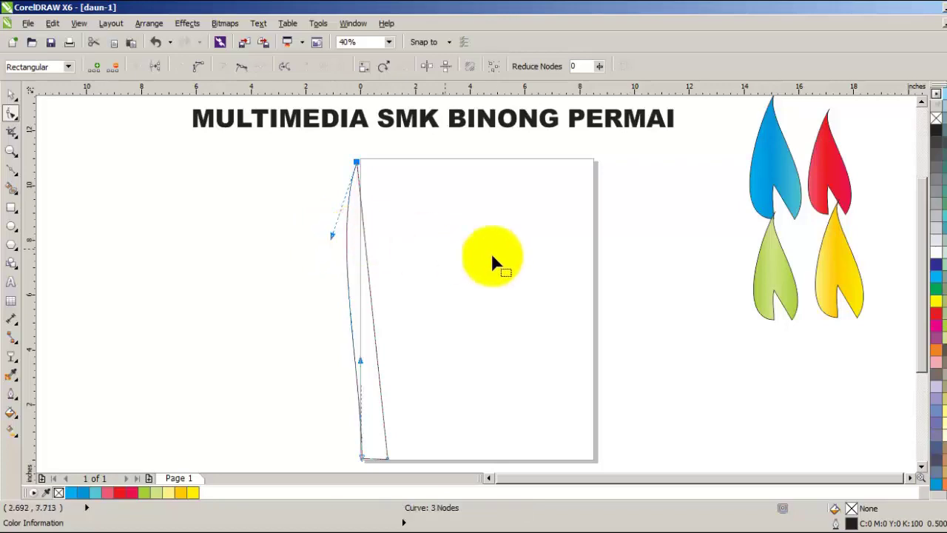
Convert the triangle's long right edge to a curve and bend it left so it follows the opposite edge.
click(365, 242)
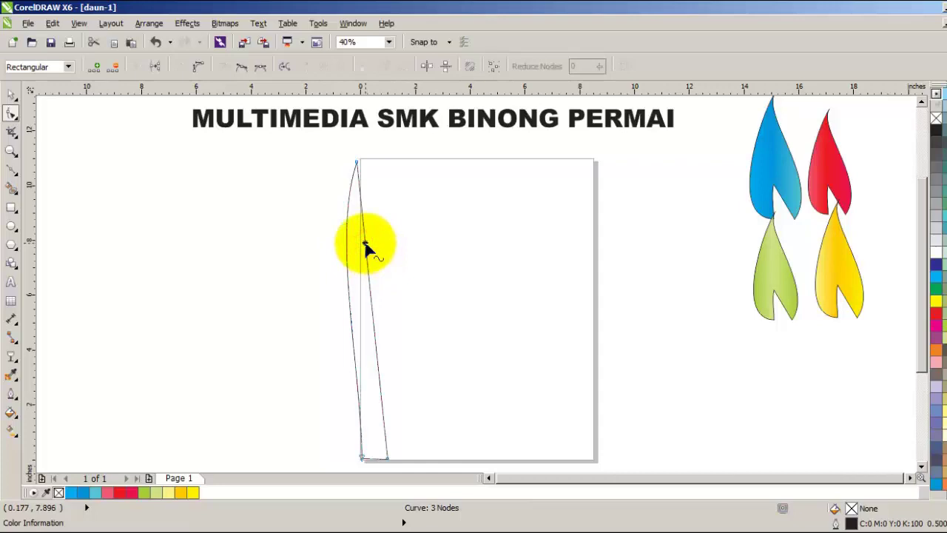
right_click(365, 244)
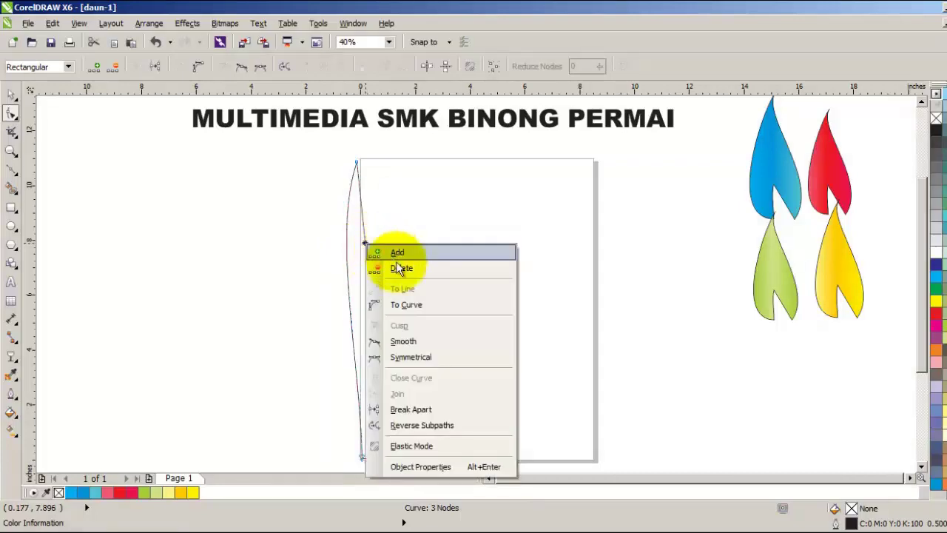
click(407, 304)
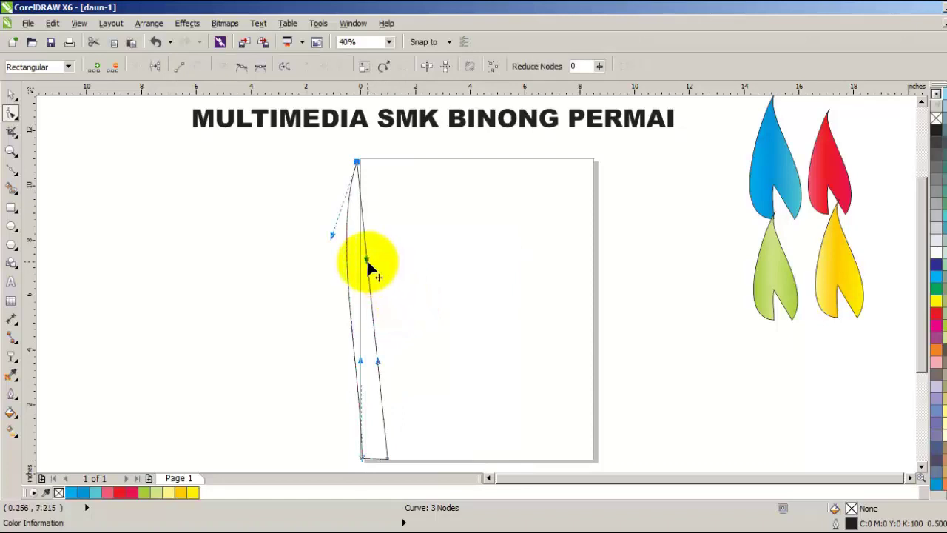
drag(367, 260, 331, 246)
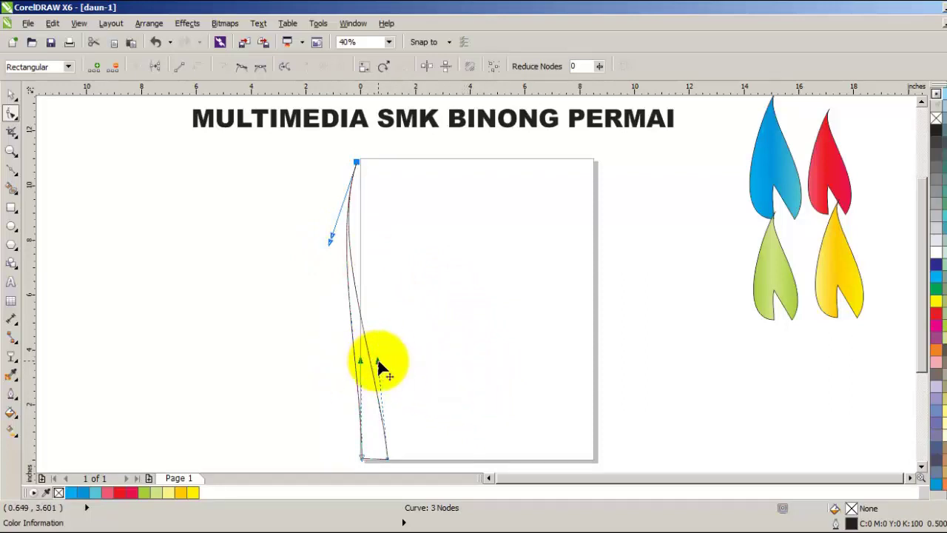
mouse_move(378, 362)
mouse_down()
mouse_move(357, 363)
mouse_move(383, 361)
mouse_move(365, 363)
mouse_up()
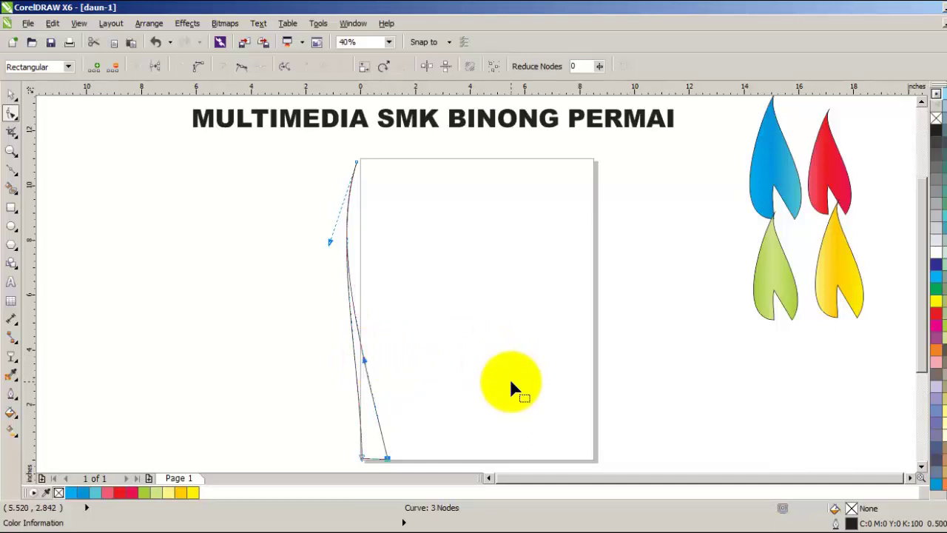
drag(364, 360, 376, 361)
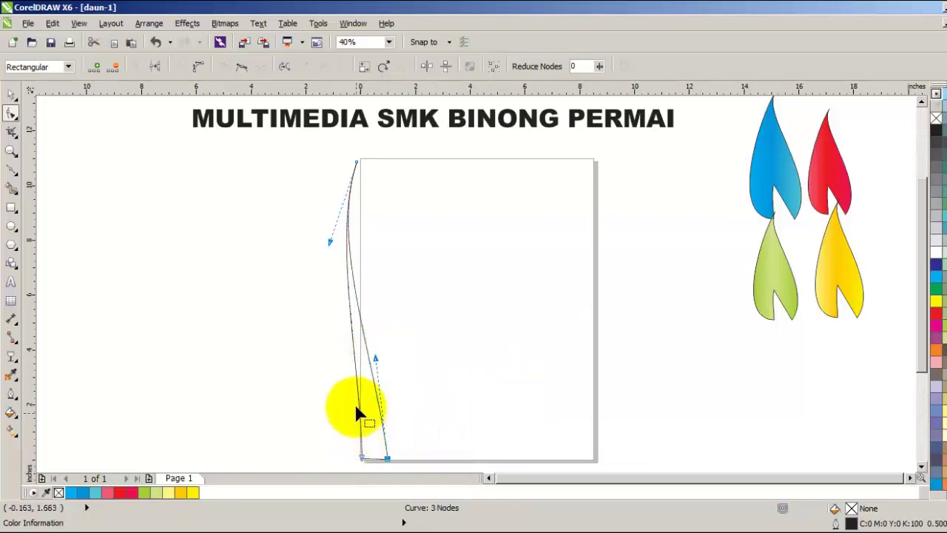
Widen the stem's base by moving its lower-left node about 0.5 inch outward, and bend the right edge's lower part further left.
drag(361, 458, 346, 455)
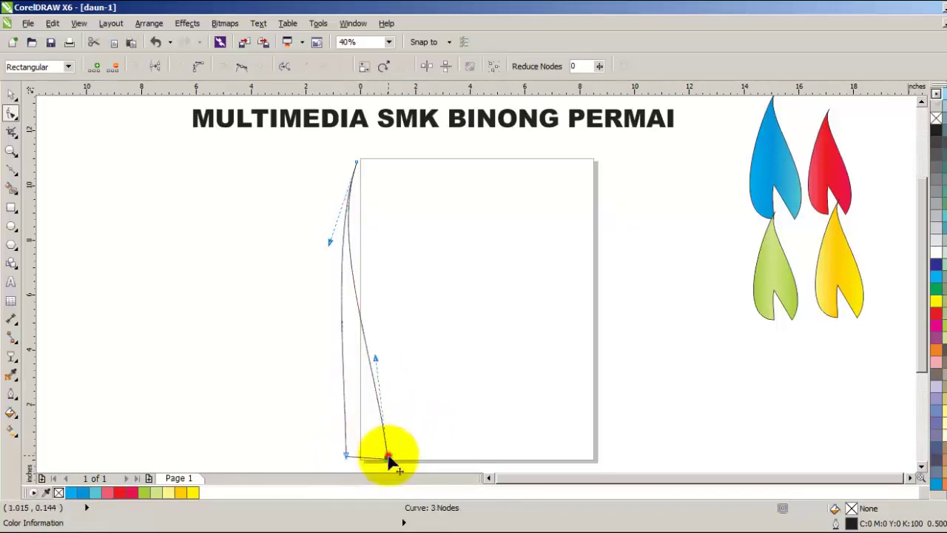
click(387, 456)
drag(375, 359, 352, 364)
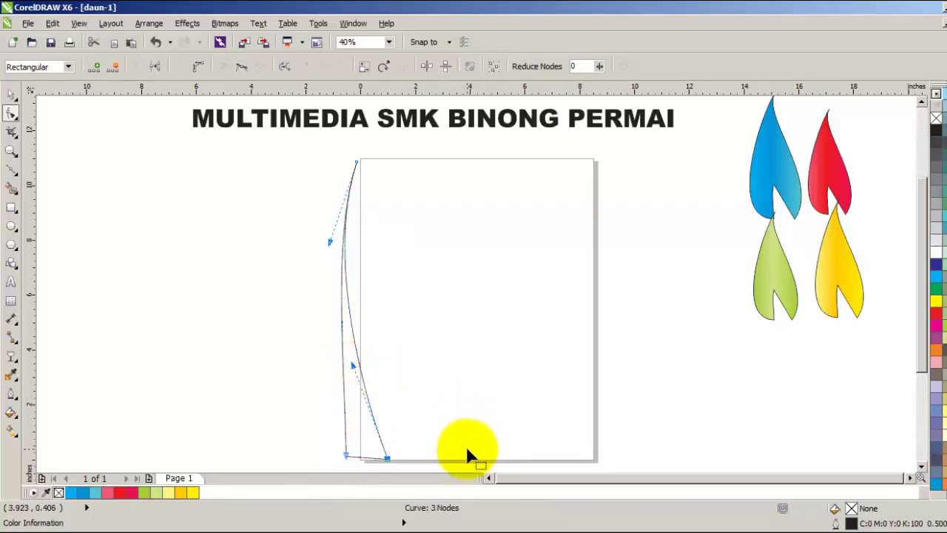
Move the stem's lower-left node slightly back inward, to about 0.35 inch outside the page edge.
click(341, 344)
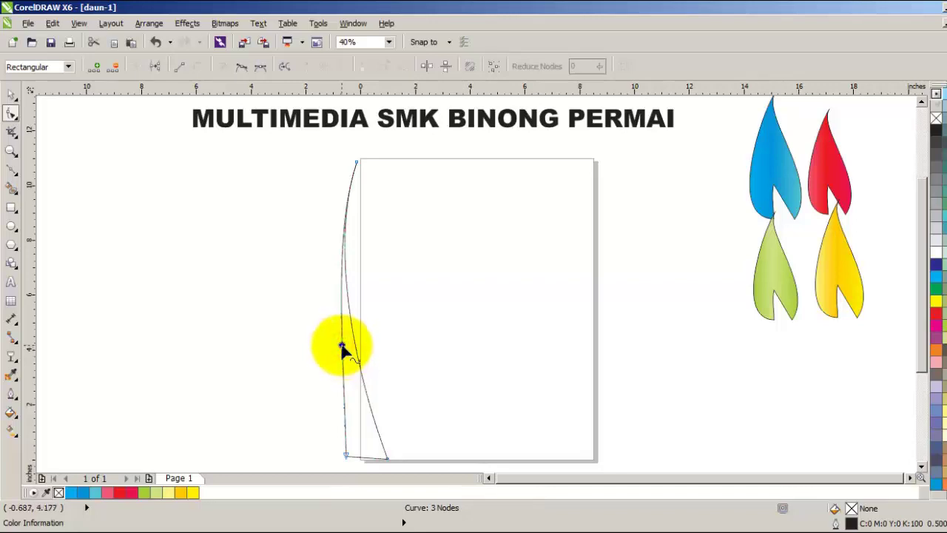
right_click(341, 345)
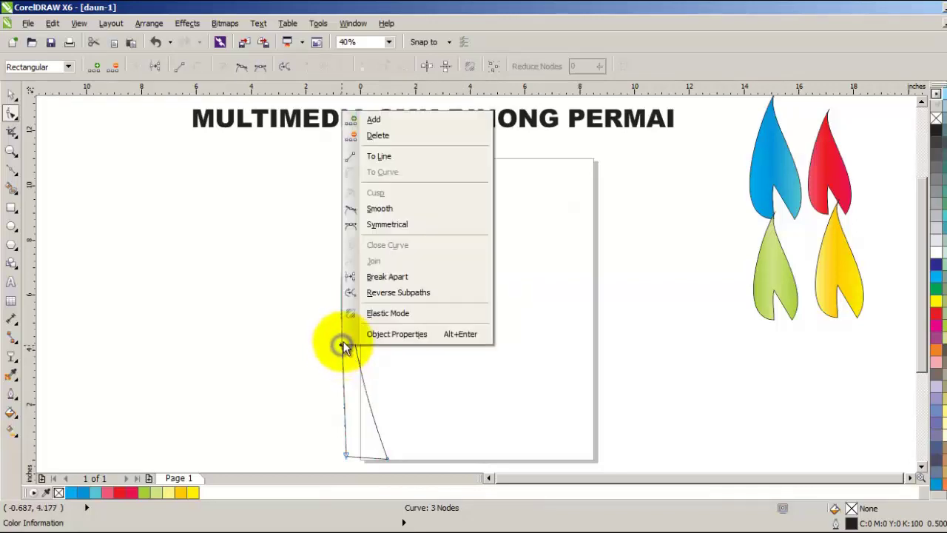
click(300, 390)
click(338, 402)
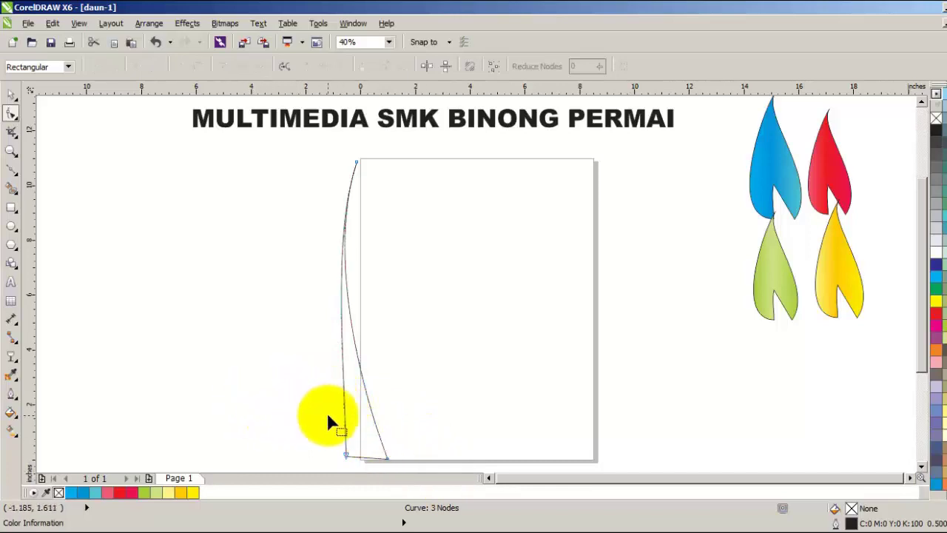
click(345, 455)
drag(346, 455, 352, 458)
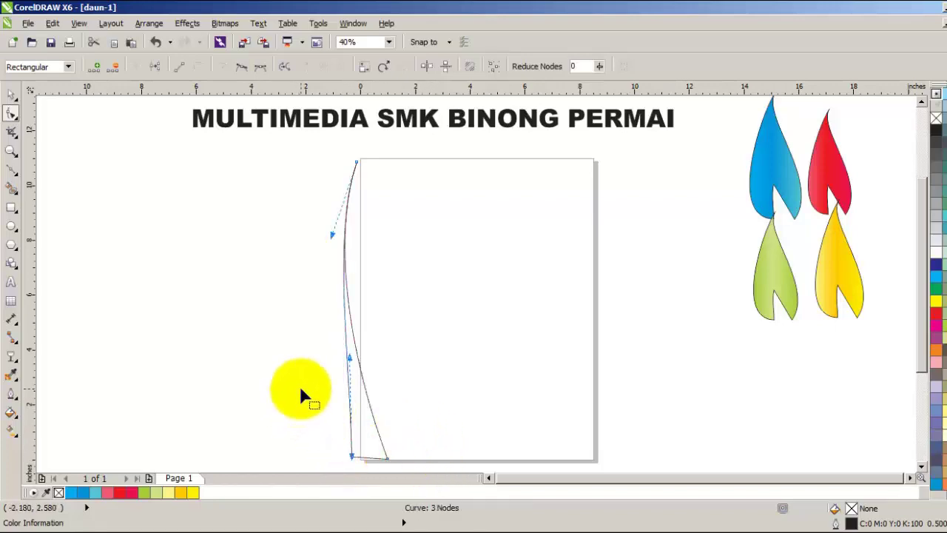
drag(330, 238, 340, 245)
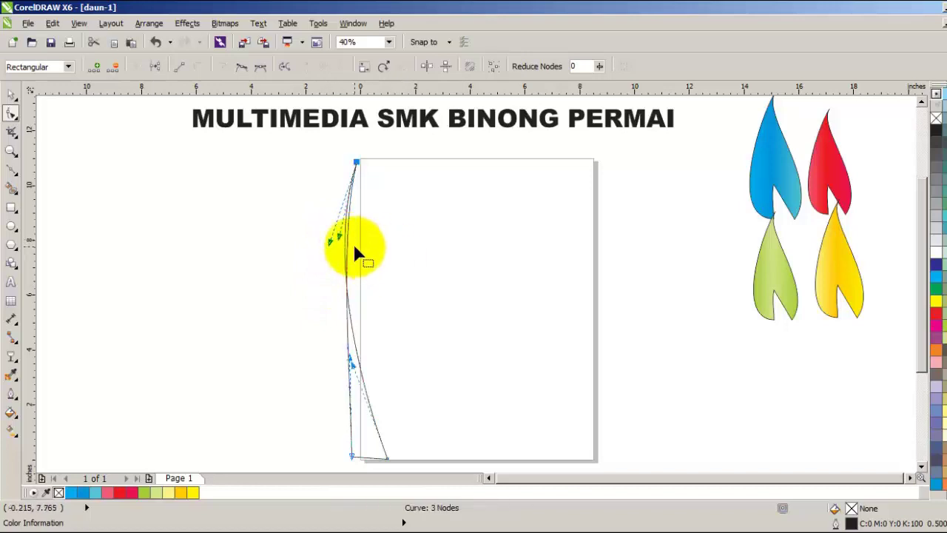
key(ctrl+z)
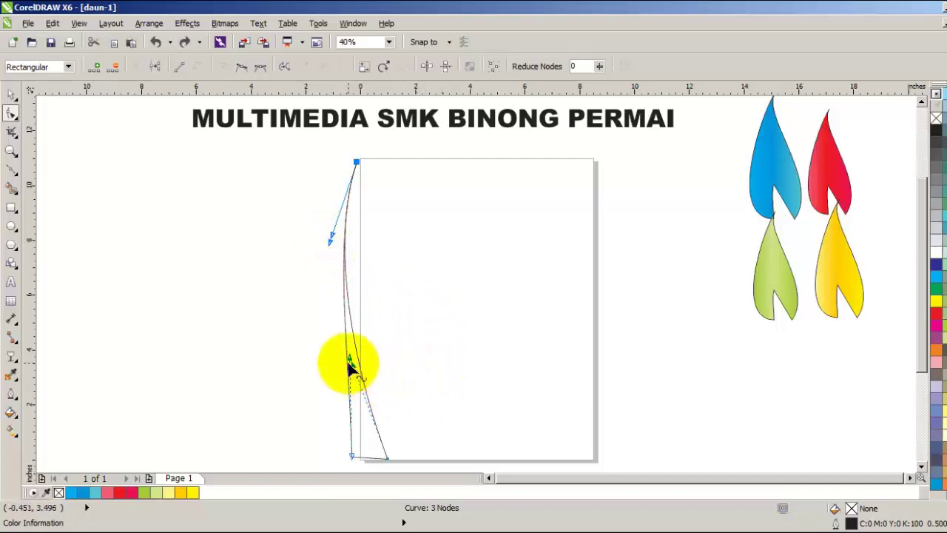
Bow the stem's left edge further outward by adjusting the curve handle of its lower-left node.
mouse_move(349, 363)
mouse_down()
mouse_move(352, 353)
mouse_move(333, 356)
mouse_up()
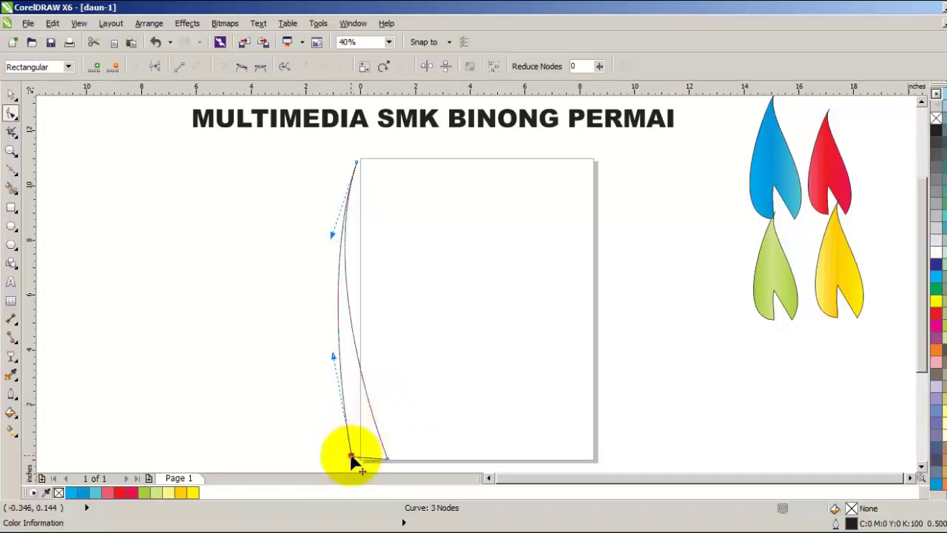
drag(351, 459, 351, 458)
click(333, 361)
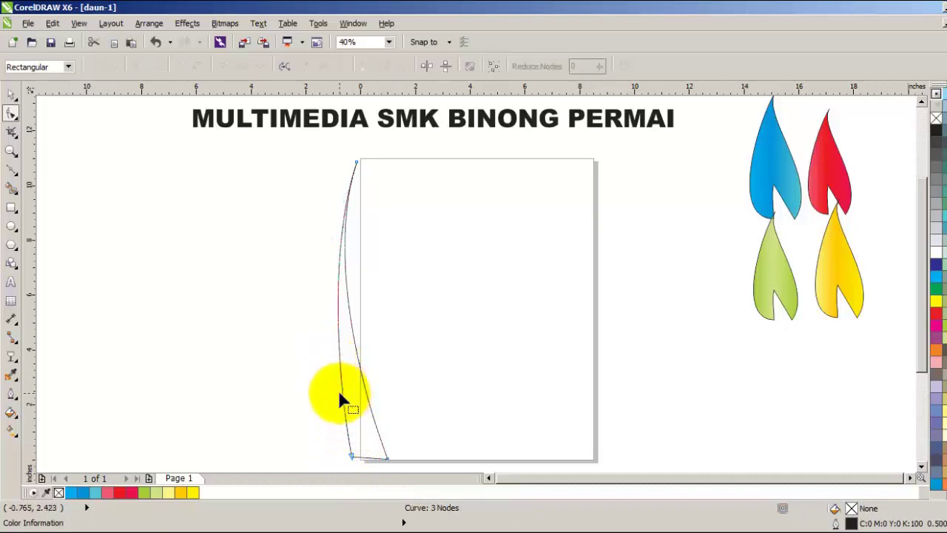
click(352, 456)
drag(334, 358, 329, 363)
click(423, 400)
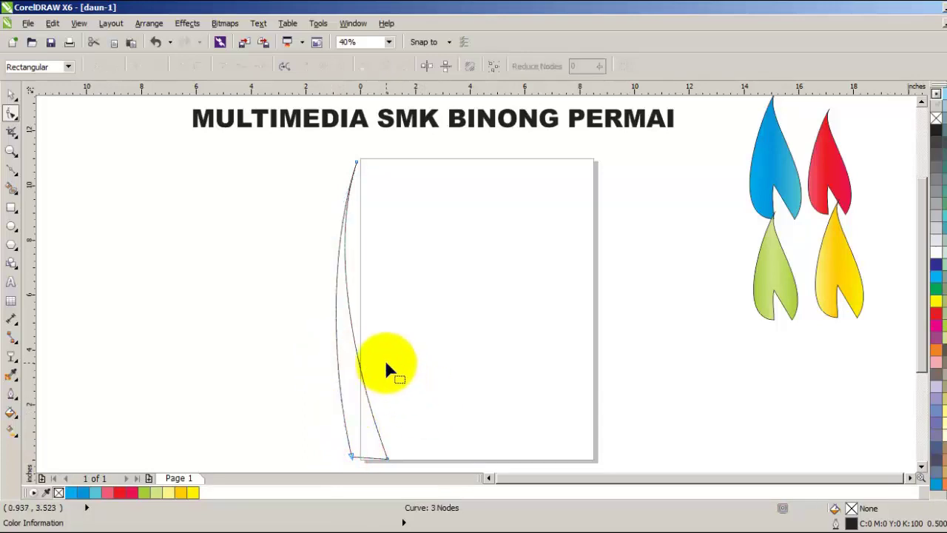
Try green and teal fills on the stem, and settle on light blue (C:40 M:0 Y:0 K:0).
click(12, 93)
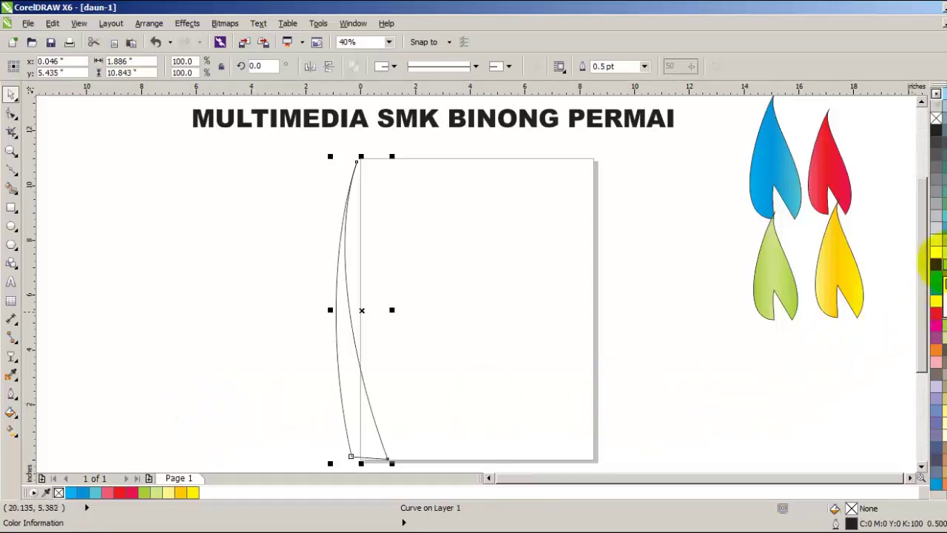
click(943, 266)
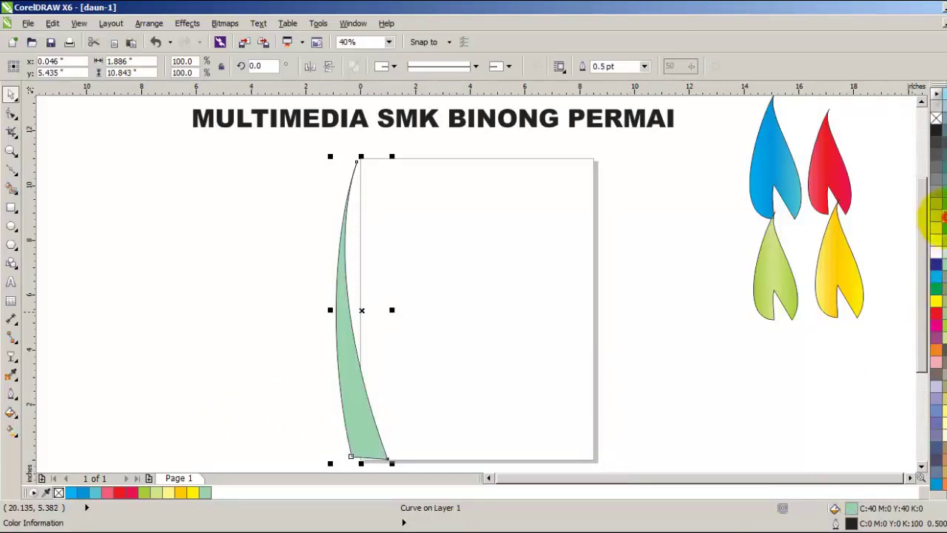
click(944, 216)
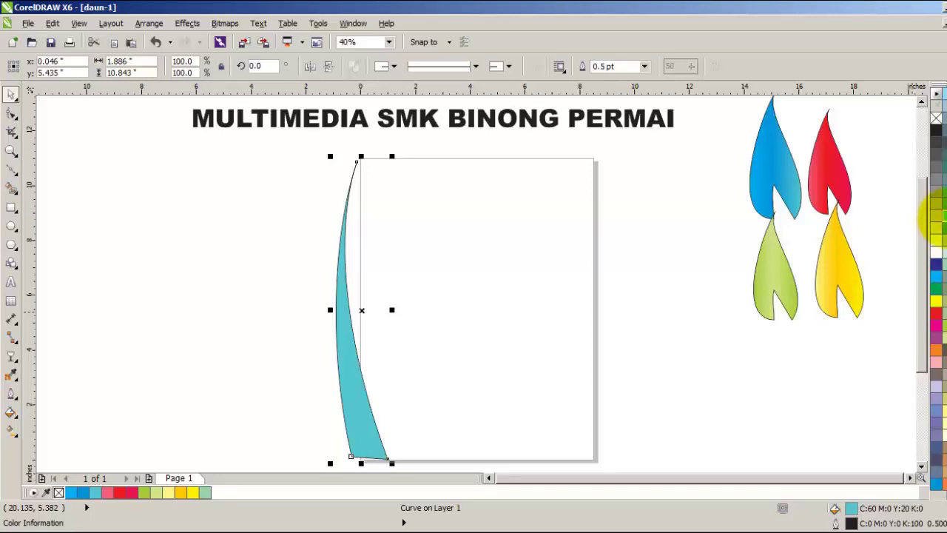
click(936, 94)
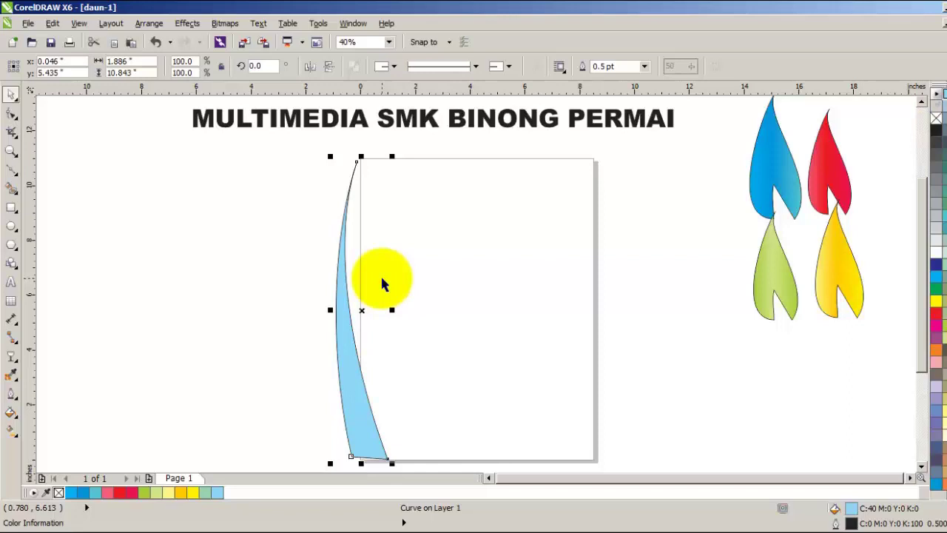
click(426, 358)
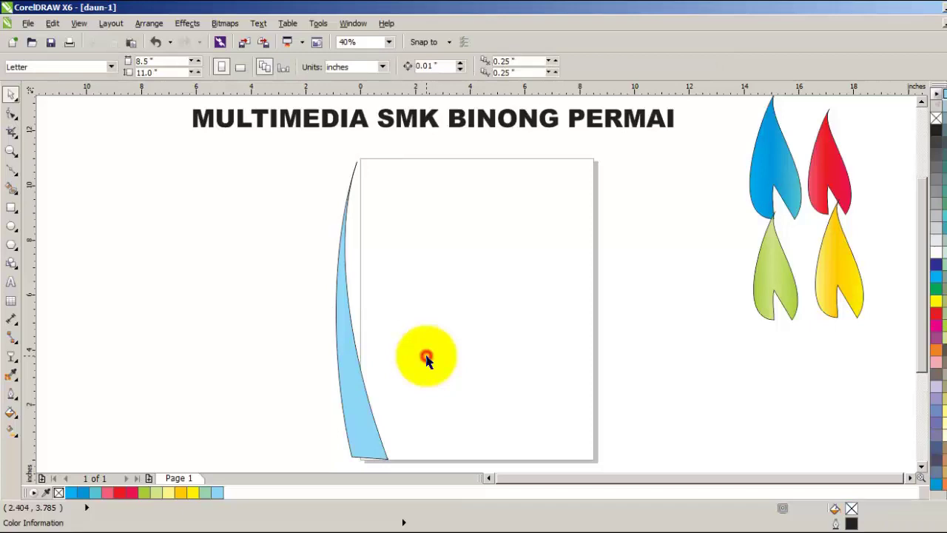
Make three copies of the light blue stem, moving the pasted one about 0.9 inch right and duplicating it twice.
click(351, 370)
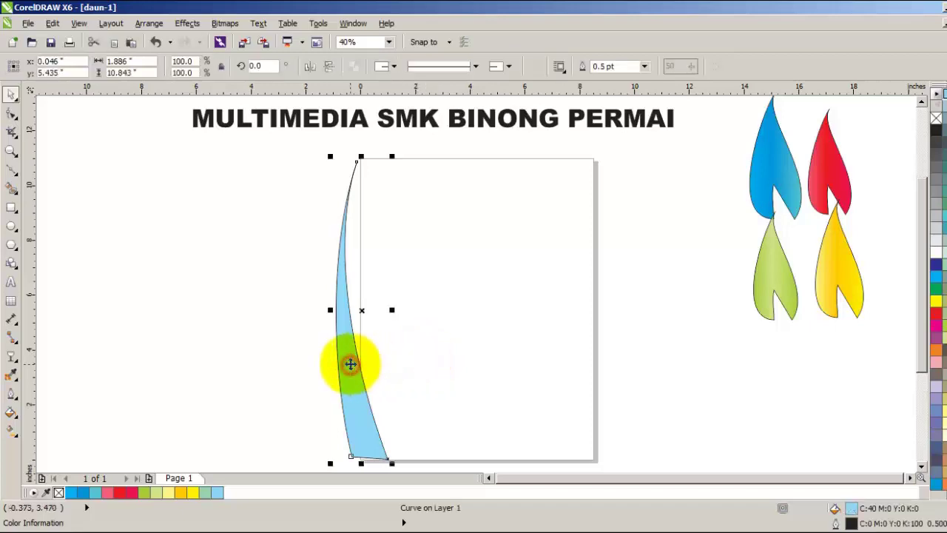
click(53, 23)
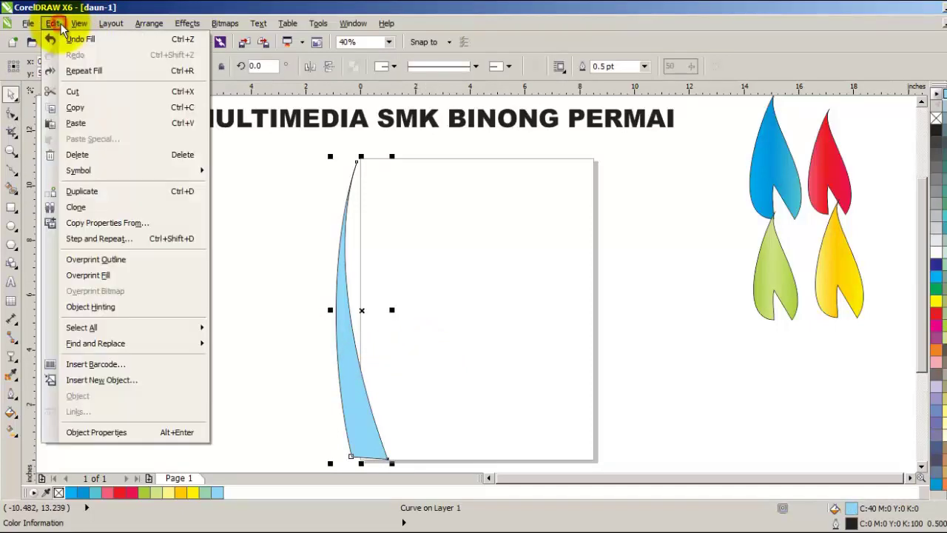
click(75, 107)
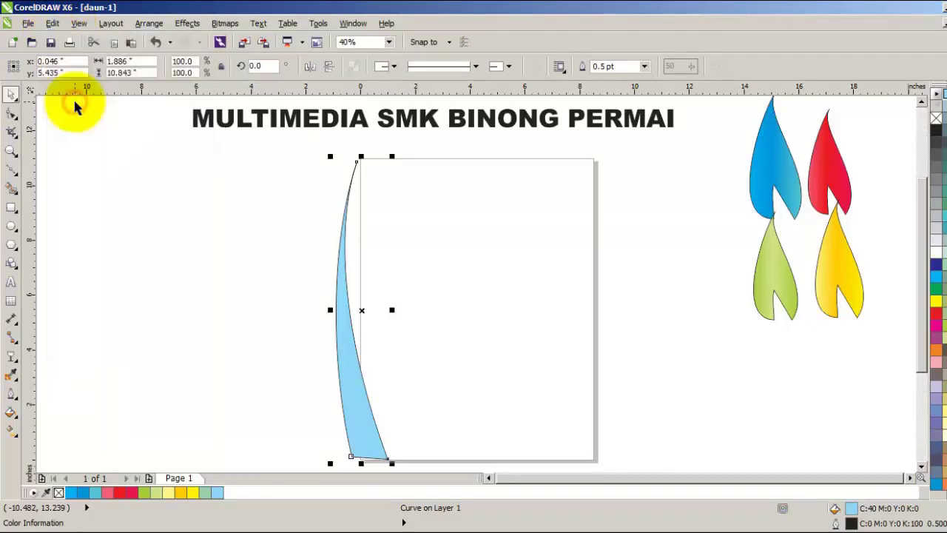
click(50, 24)
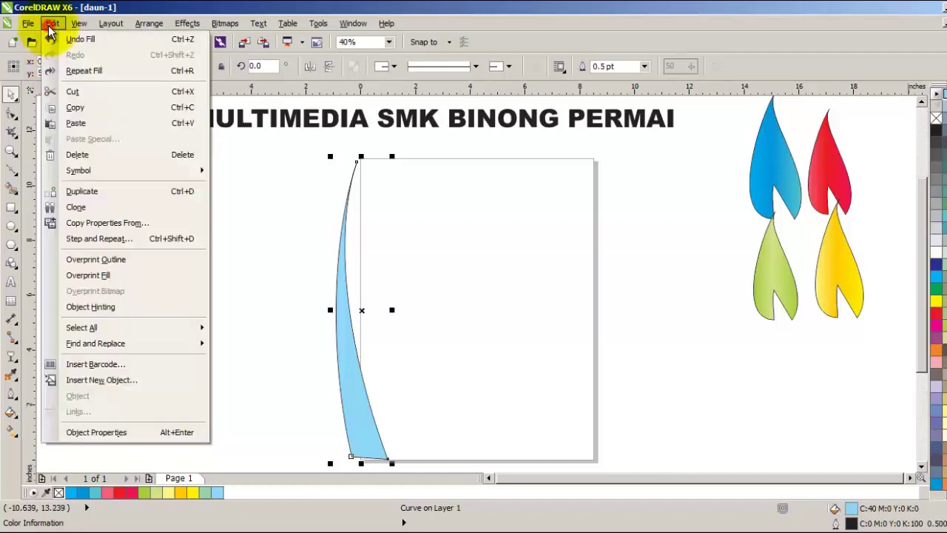
click(77, 123)
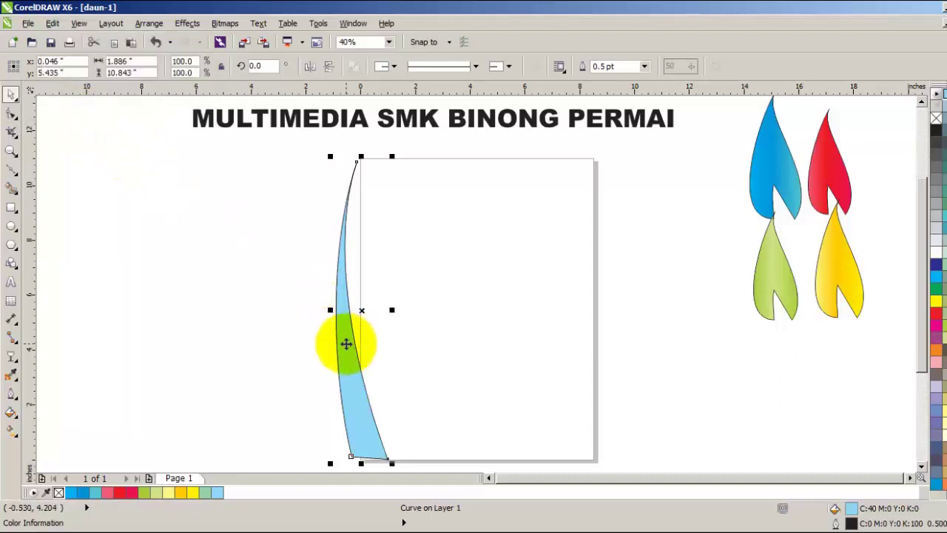
drag(346, 343, 371, 341)
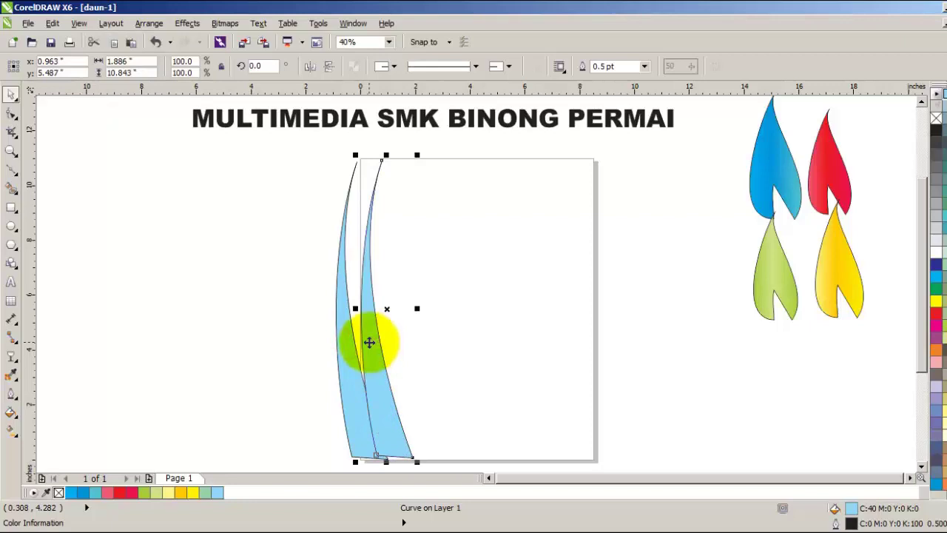
key(ctrl+d)
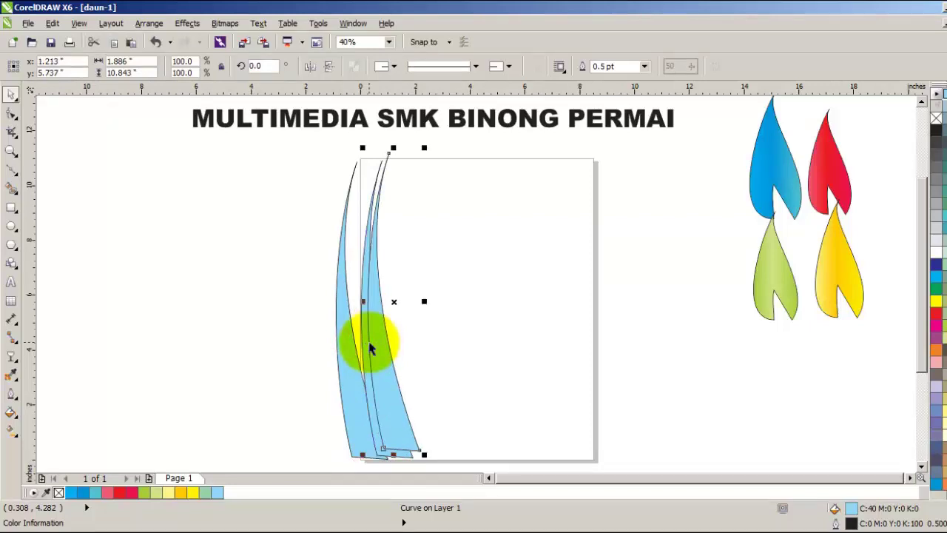
key(ctrl+d)
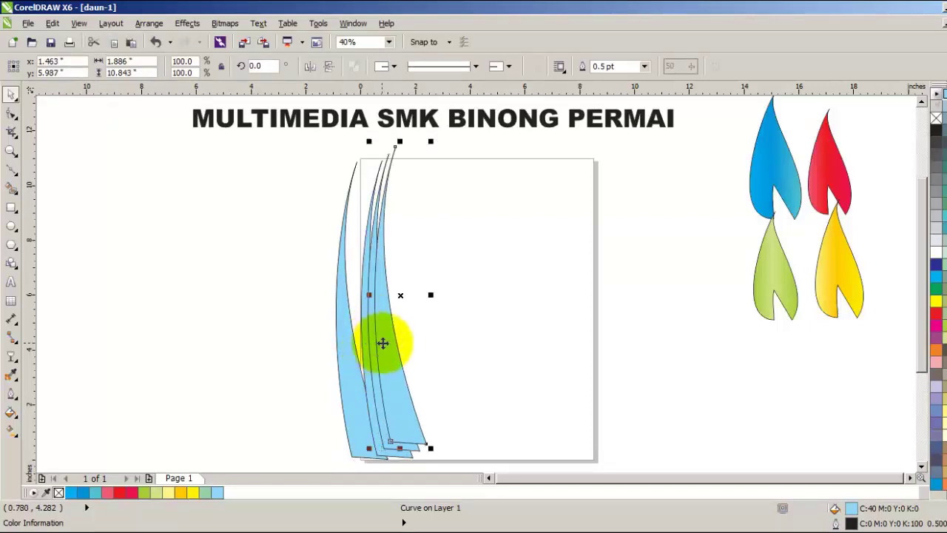
Spread the overlapping light blue stem copies apart so that they stand side by side across the page.
drag(384, 342, 575, 333)
drag(378, 352, 517, 348)
drag(375, 359, 358, 398)
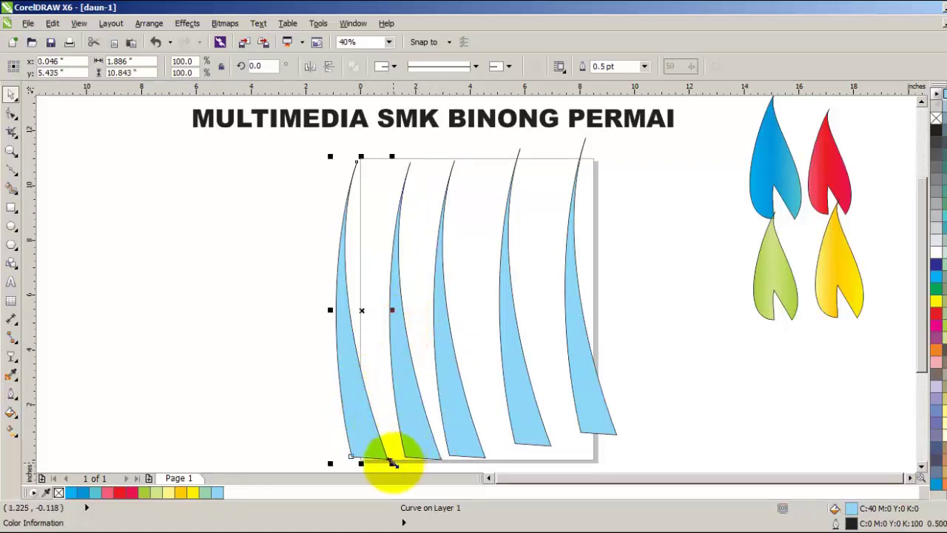
Shrink the leftmost stem to about 0.34 inch wide and 3.9 inches high, and place it about 6.3 inches left of the page edge.
drag(392, 462, 390, 425)
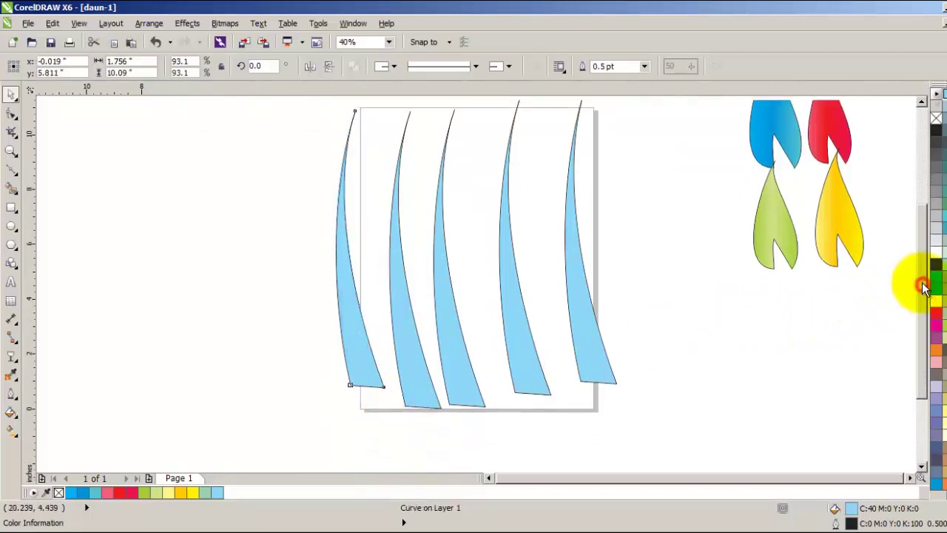
mouse_move(923, 287)
mouse_down()
mouse_move(923, 242)
mouse_move(925, 270)
mouse_up()
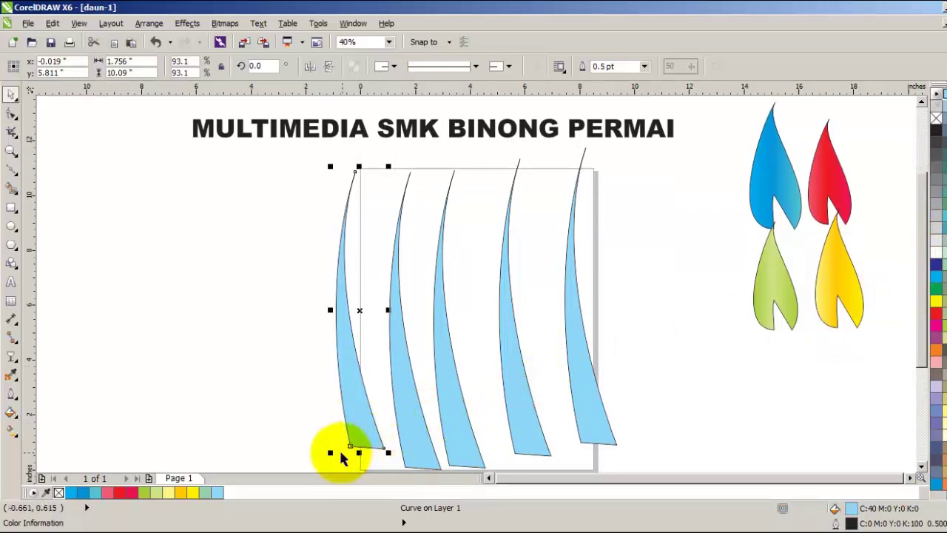
drag(330, 450, 356, 426)
drag(367, 297, 333, 382)
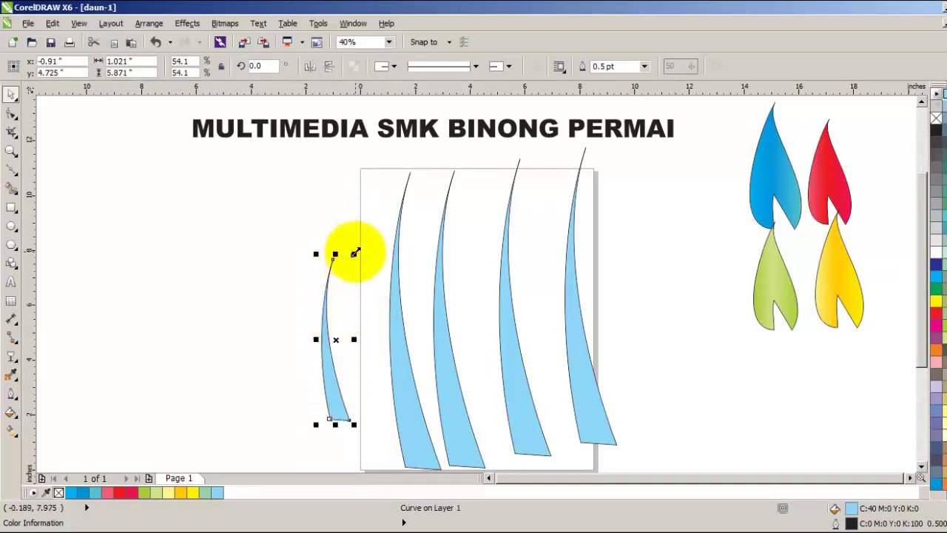
drag(353, 253, 346, 261)
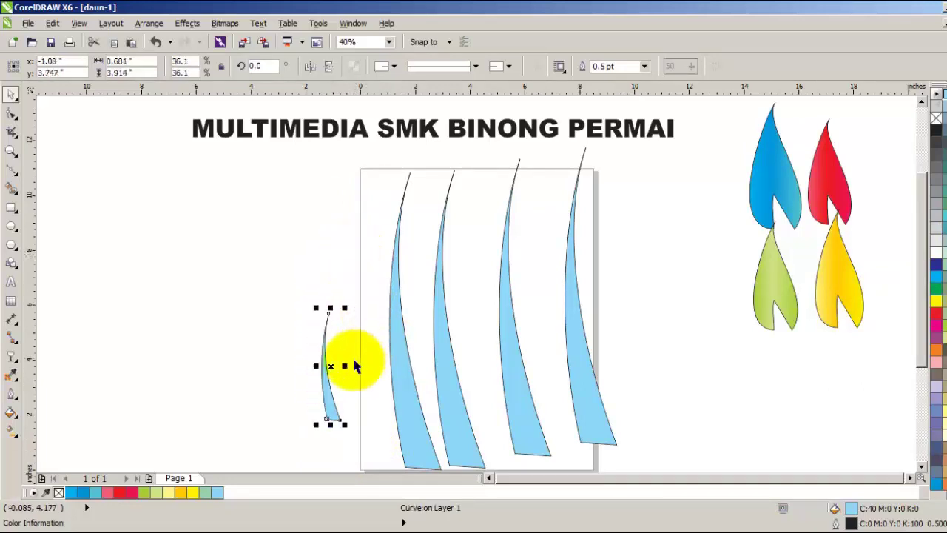
drag(345, 366, 186, 283)
Move the next stem onto the page's left edge and narrow it to 50% of its width.
click(408, 394)
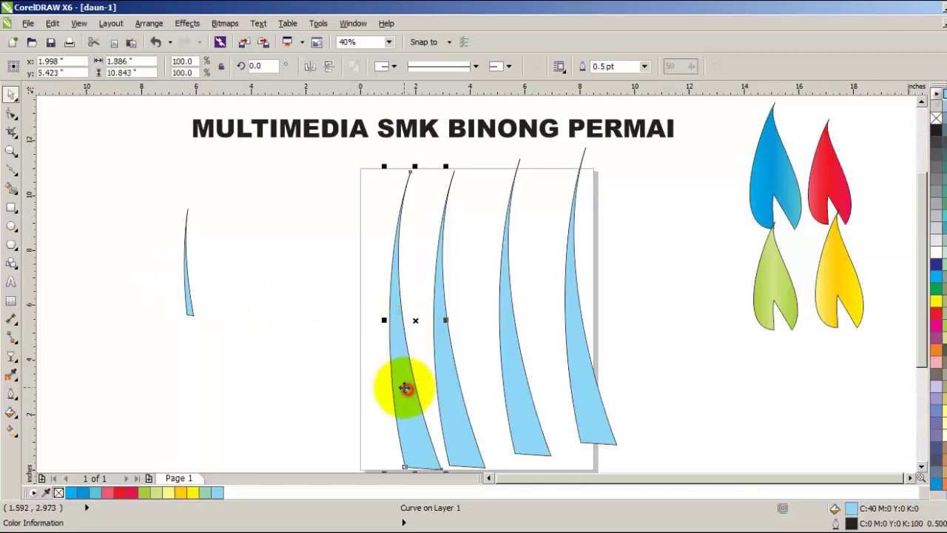
drag(408, 379, 372, 358)
drag(410, 298, 379, 300)
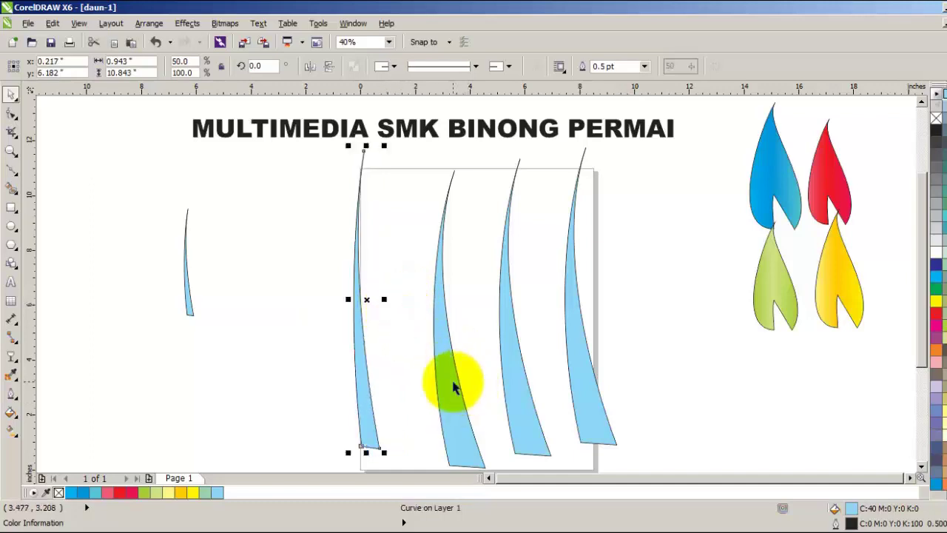
Narrow the third stem from the left to 50% width, raise it slightly, and shorten it to 80% height from the bottom.
click(451, 382)
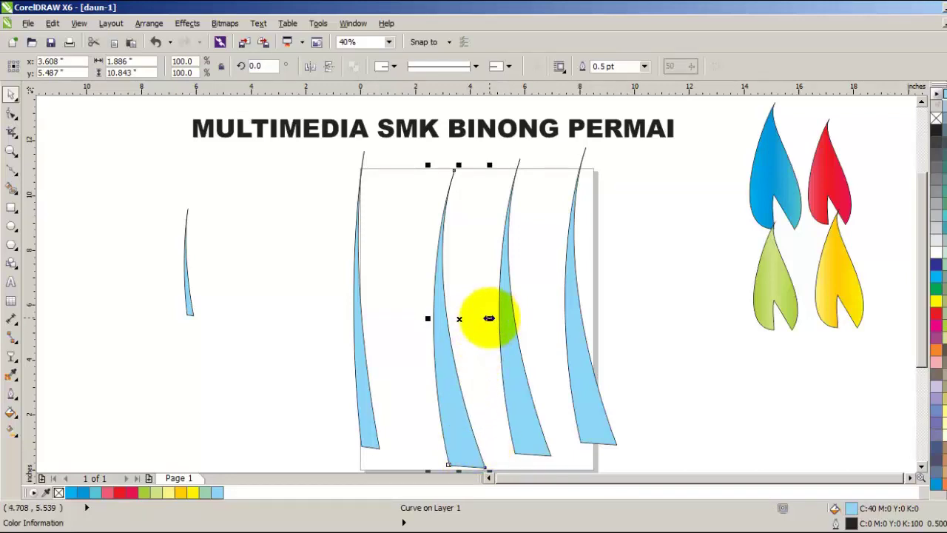
drag(489, 318, 460, 319)
drag(440, 385, 433, 352)
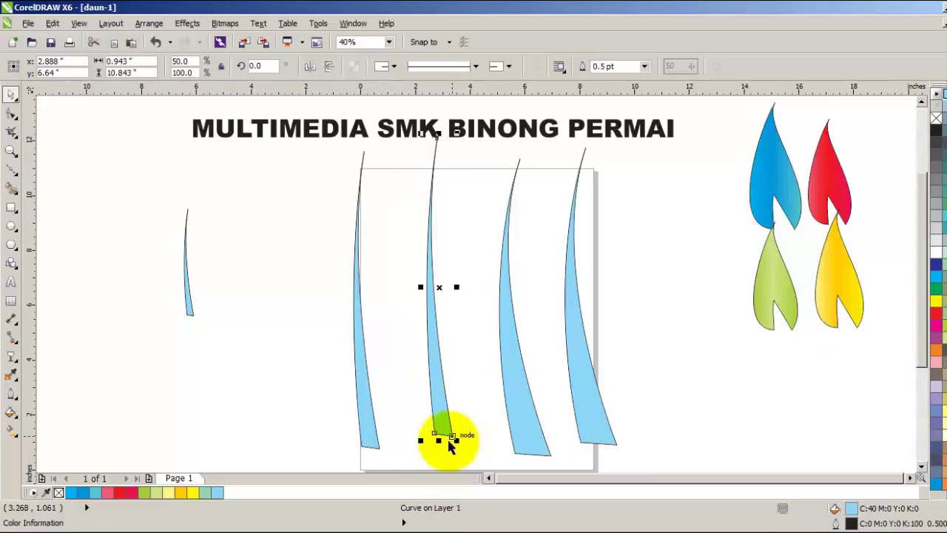
drag(438, 440, 438, 381)
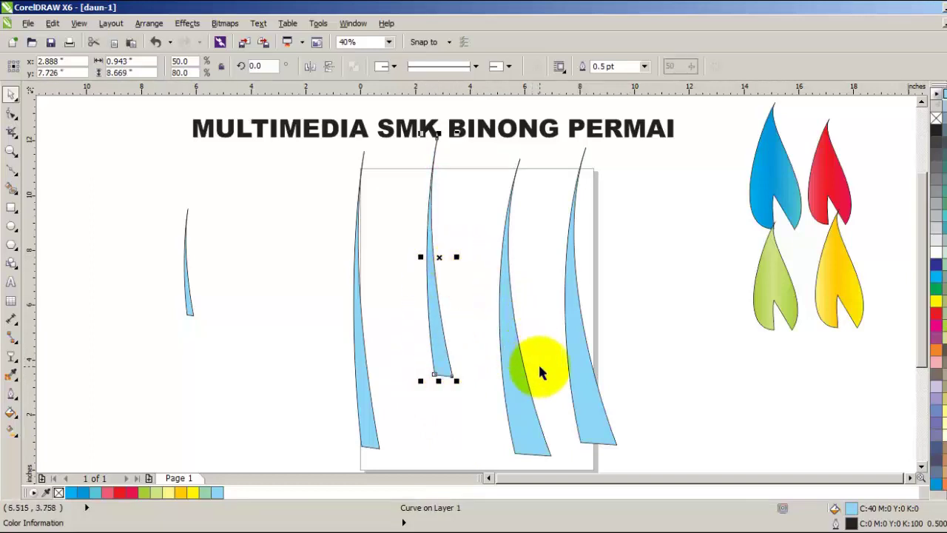
Narrow the fourth stem from the left to 50% width and shorten it to about 71% height from the bottom.
click(513, 381)
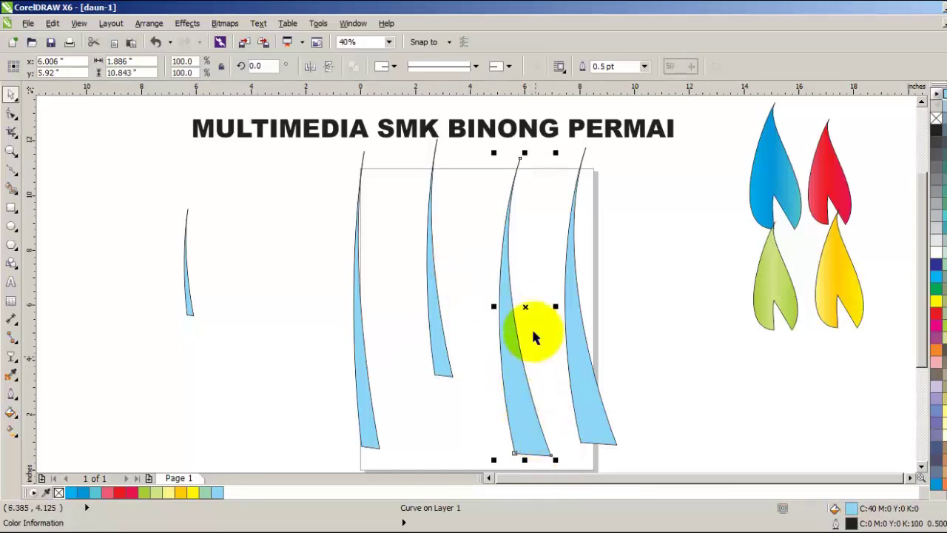
drag(556, 306, 529, 306)
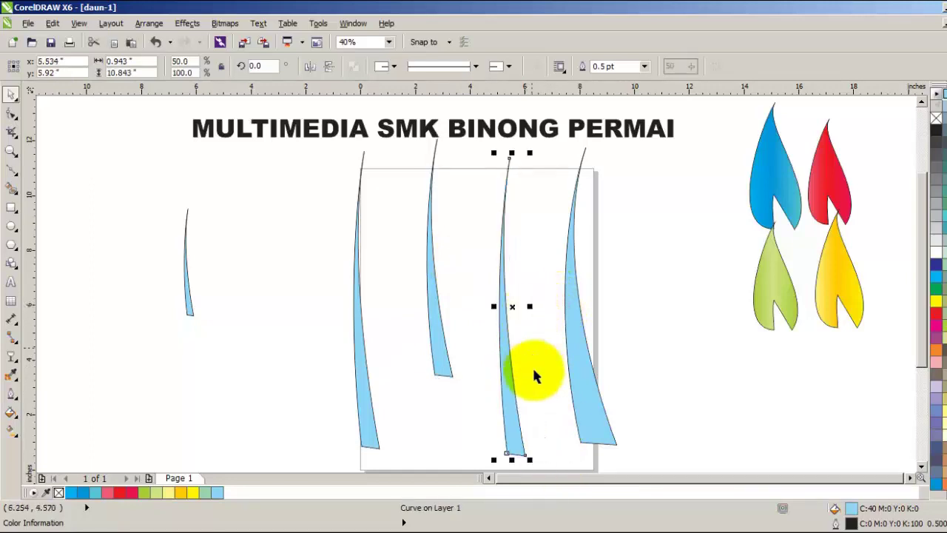
drag(511, 459, 508, 372)
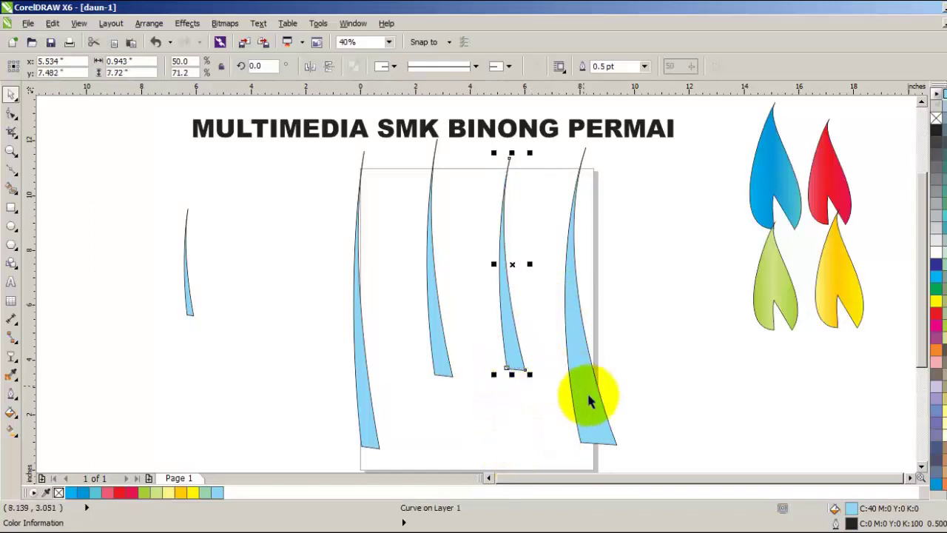
Shorten the rightmost stem to about 66% height from the bottom and narrow it to about 51% width.
click(592, 402)
drag(592, 448, 580, 345)
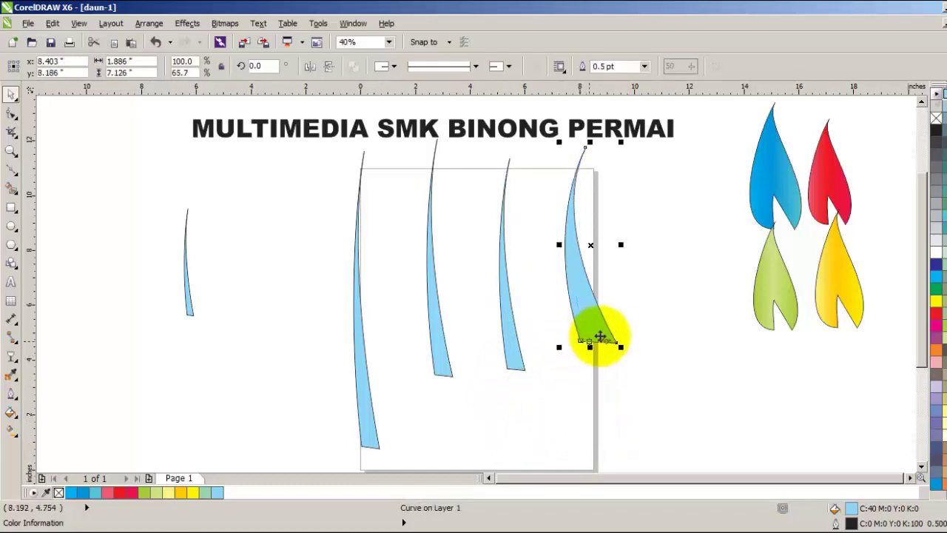
drag(621, 245, 596, 253)
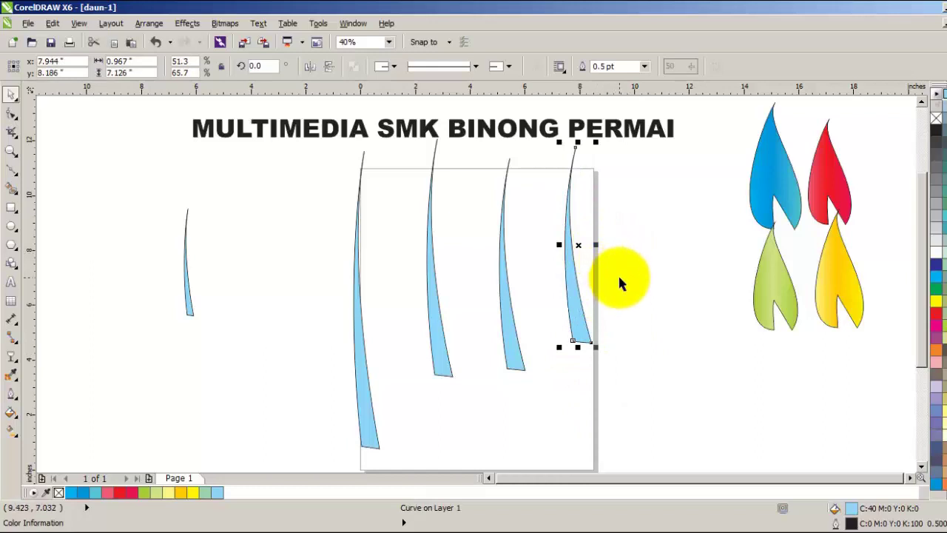
Lengthen the small stem outside the page downward to about 4.8 inches high.
click(188, 306)
drag(190, 319, 191, 342)
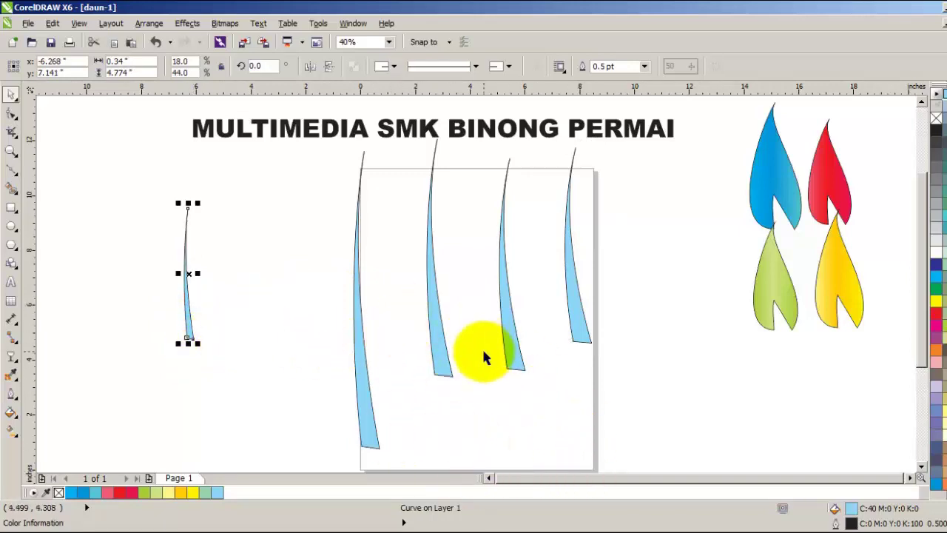
click(509, 400)
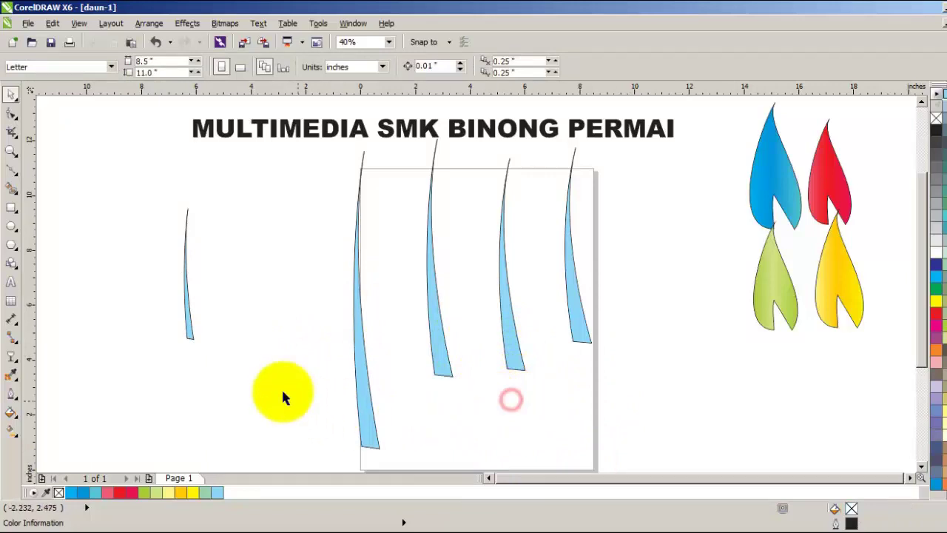
Remove the outline from the tall stem on the page's left edge and from the small stem outside the page.
click(358, 337)
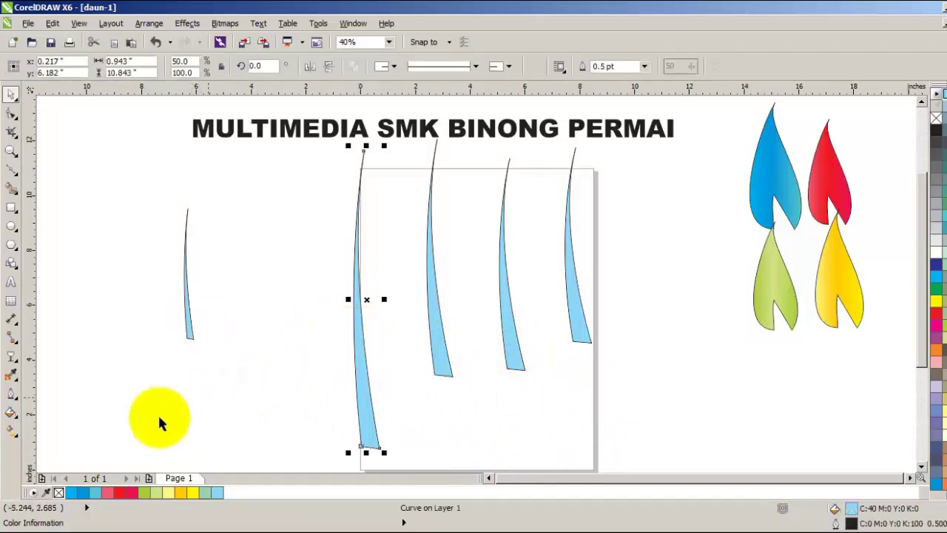
click(11, 394)
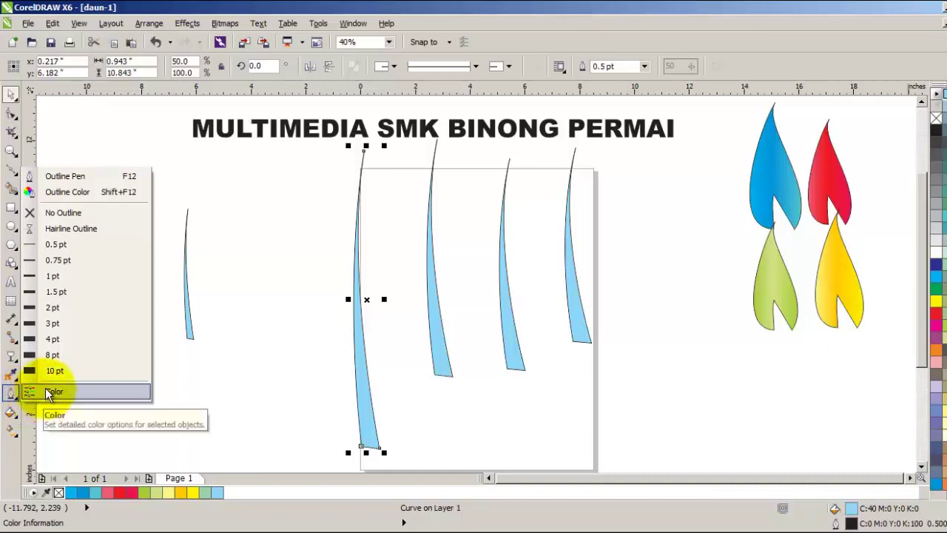
click(57, 213)
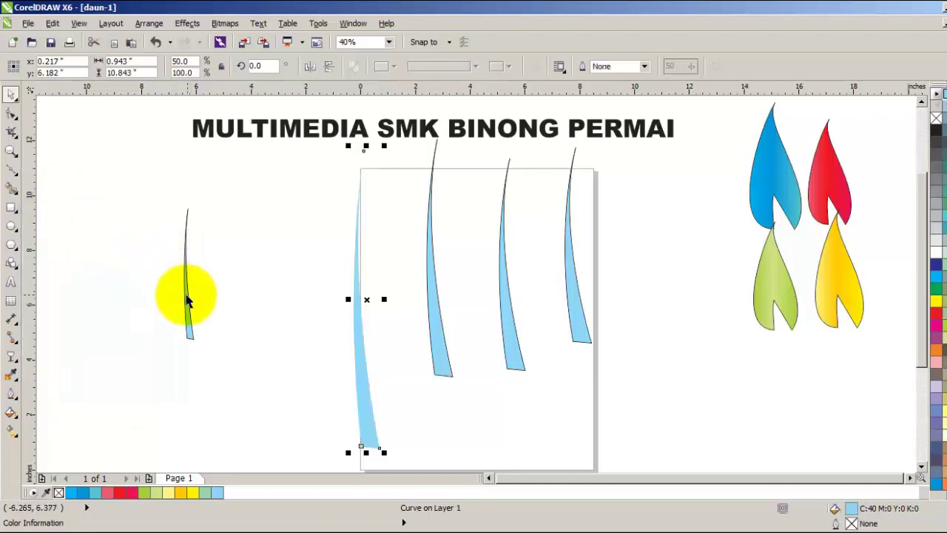
click(186, 296)
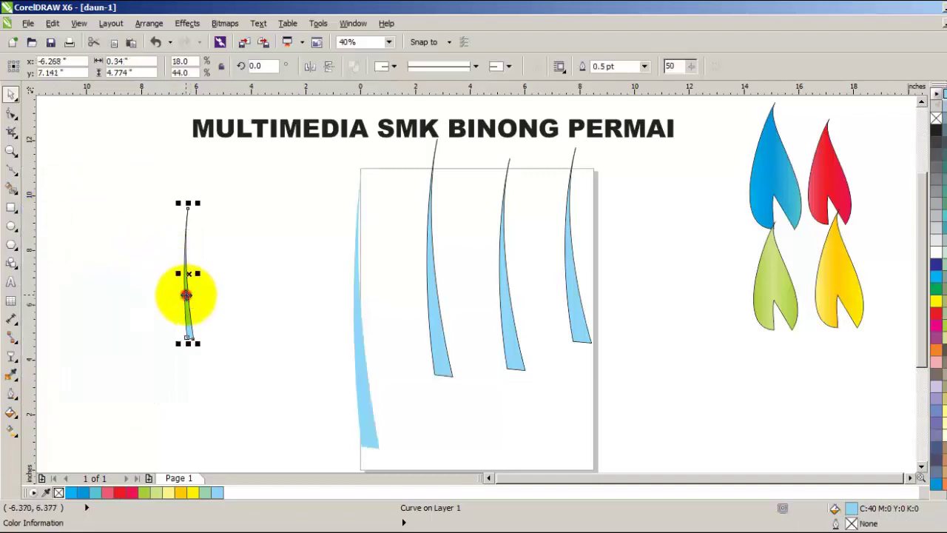
click(11, 392)
click(79, 214)
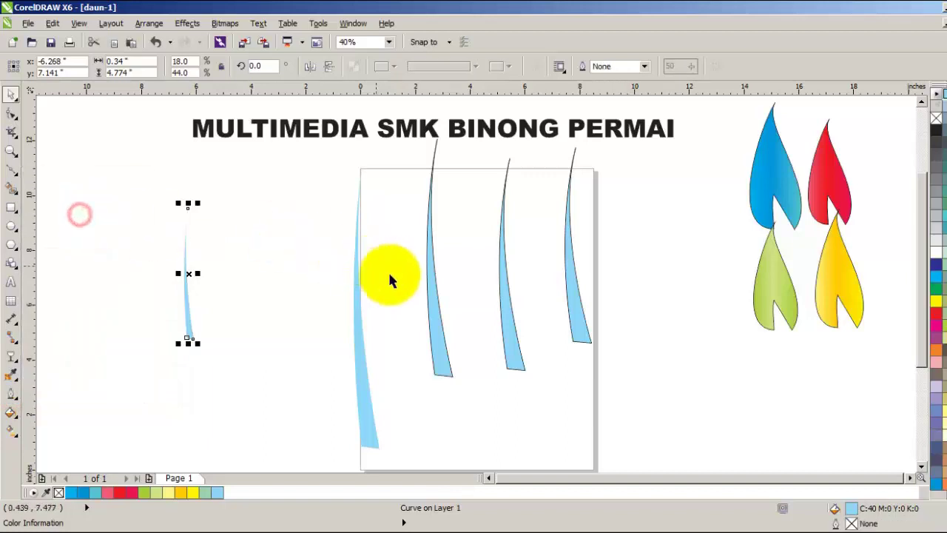
Remove the outline from each of the three remaining stems on the page.
click(435, 304)
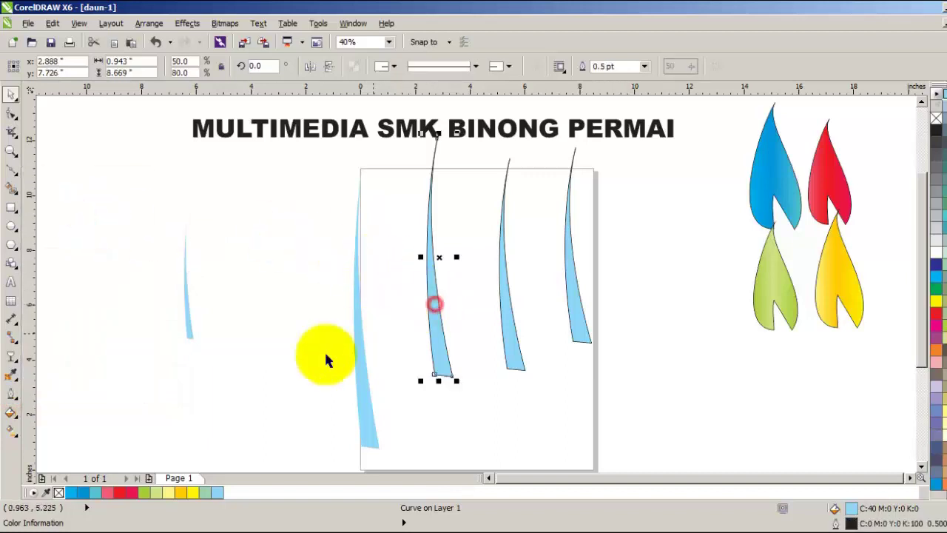
click(12, 392)
click(105, 216)
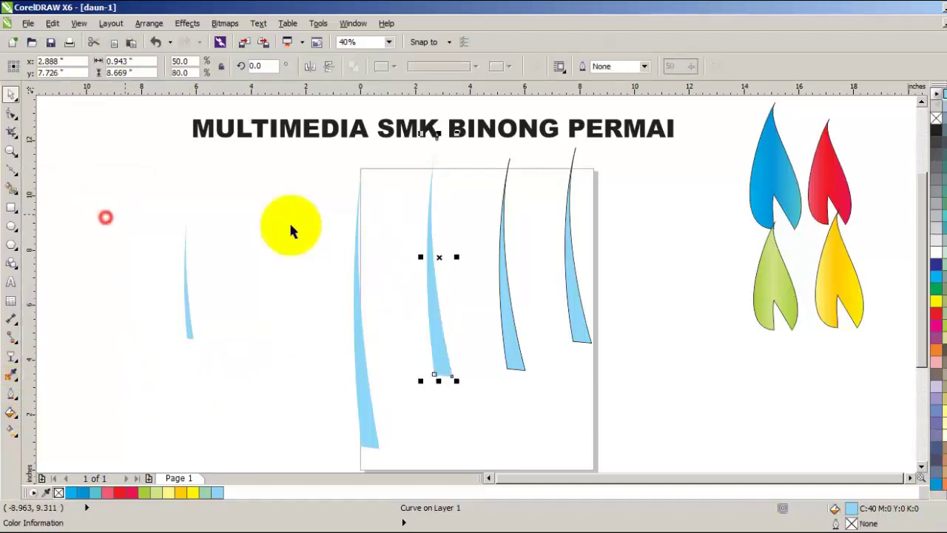
click(510, 320)
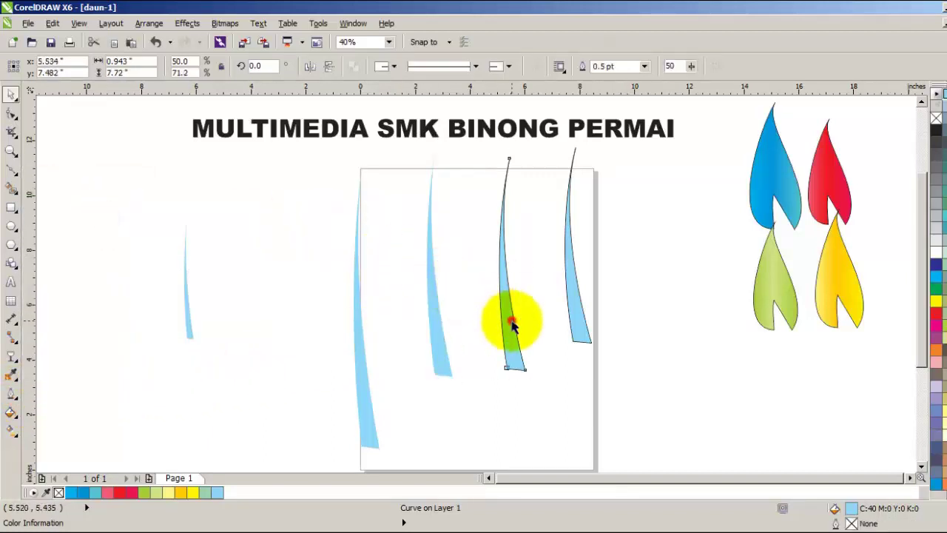
click(12, 392)
click(72, 214)
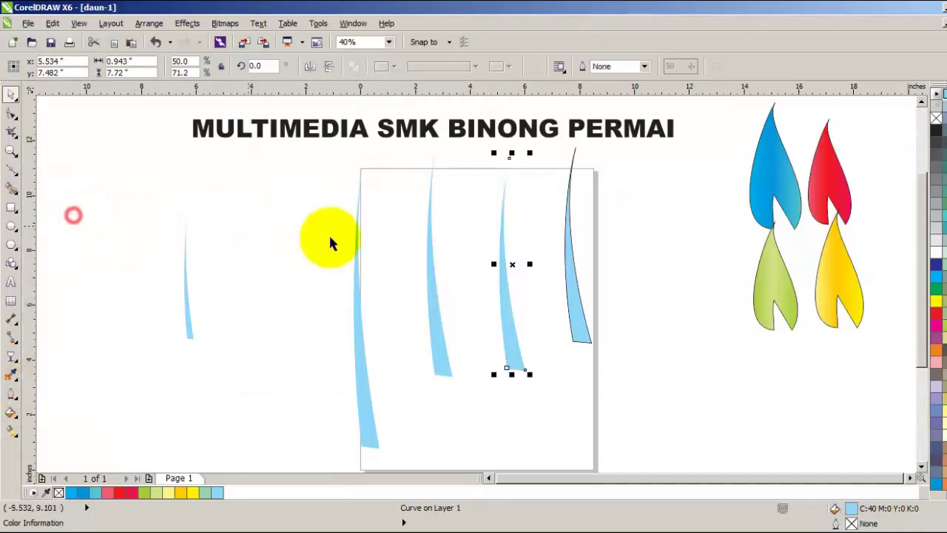
click(575, 305)
click(11, 392)
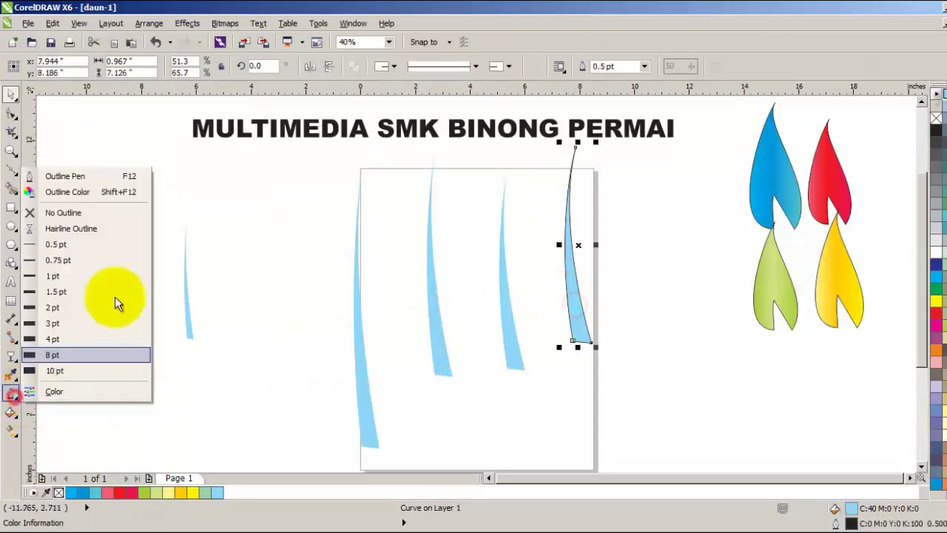
click(105, 210)
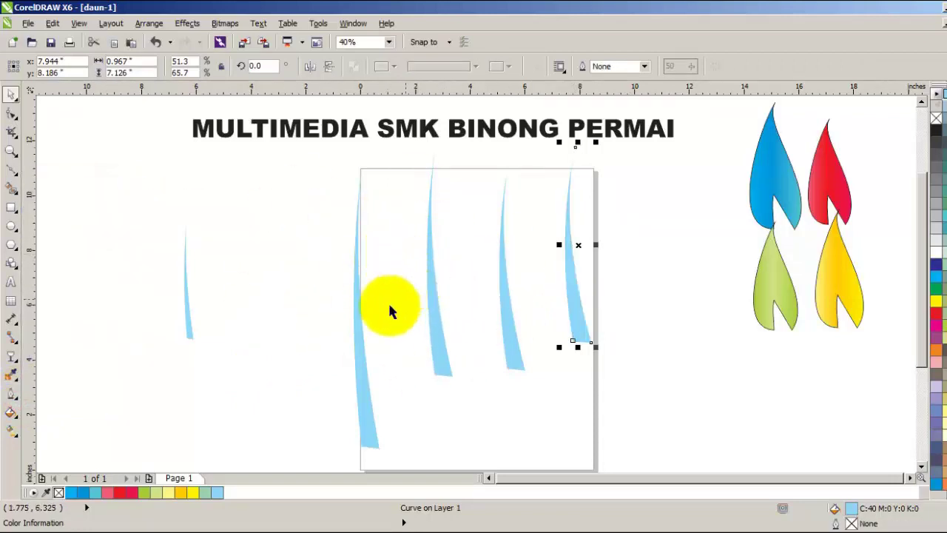
click(289, 316)
Move the three right-hand stems off the page to the empty area on its left, on both sides of the small stem.
click(436, 331)
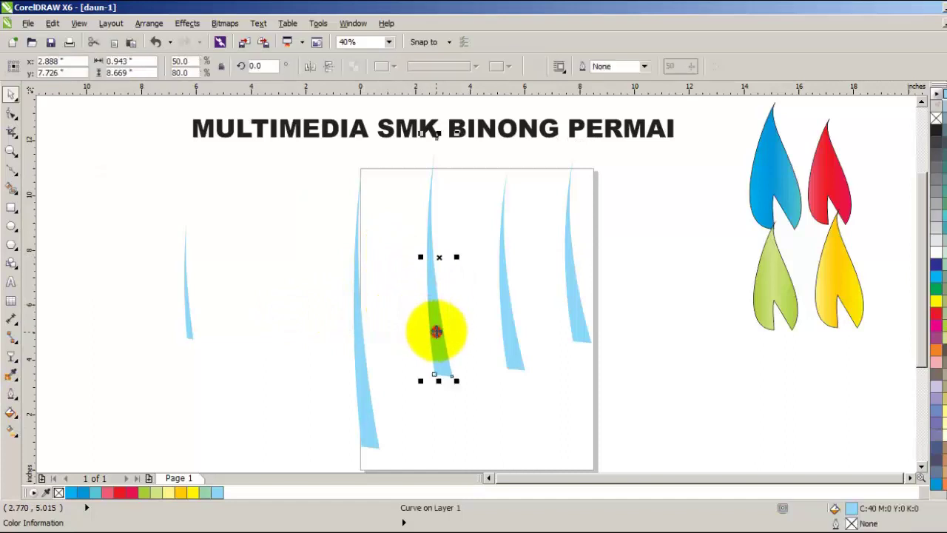
drag(436, 330, 261, 331)
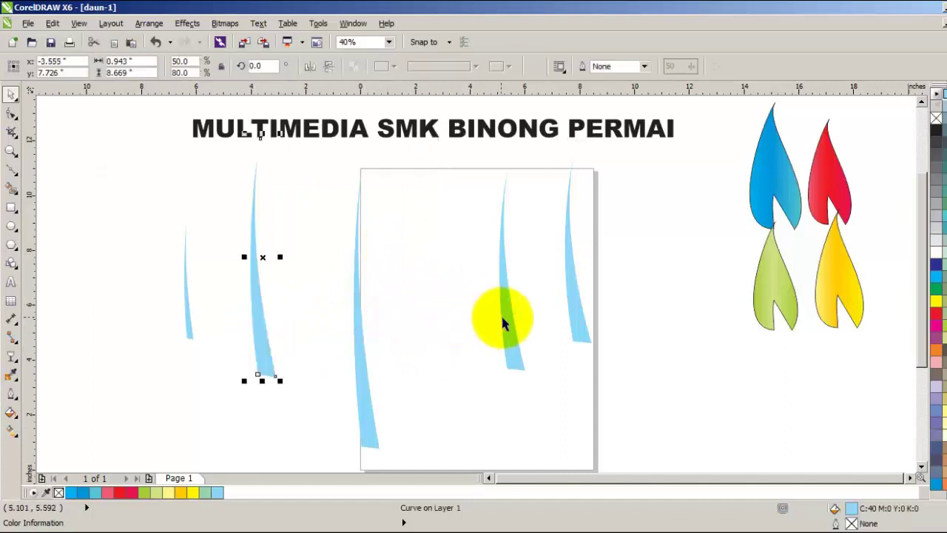
drag(503, 322, 162, 320)
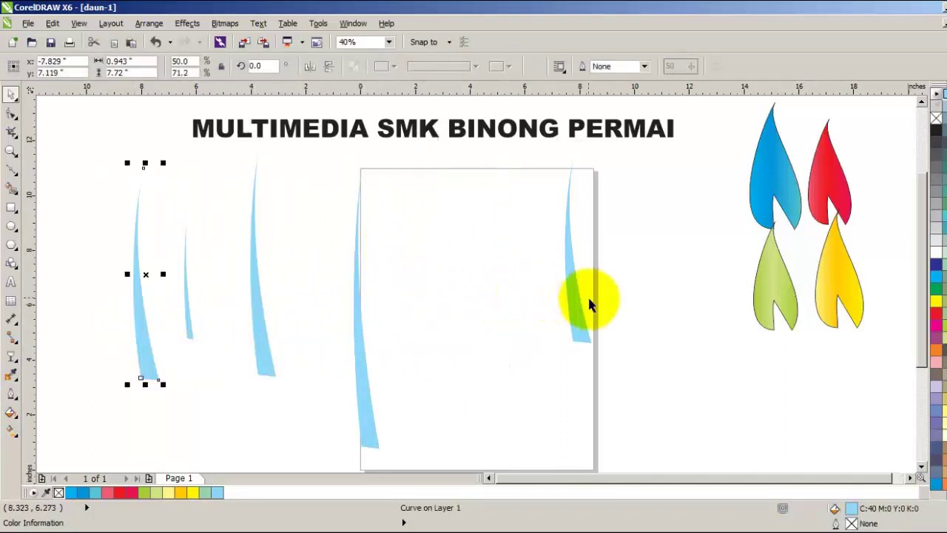
drag(579, 302, 115, 316)
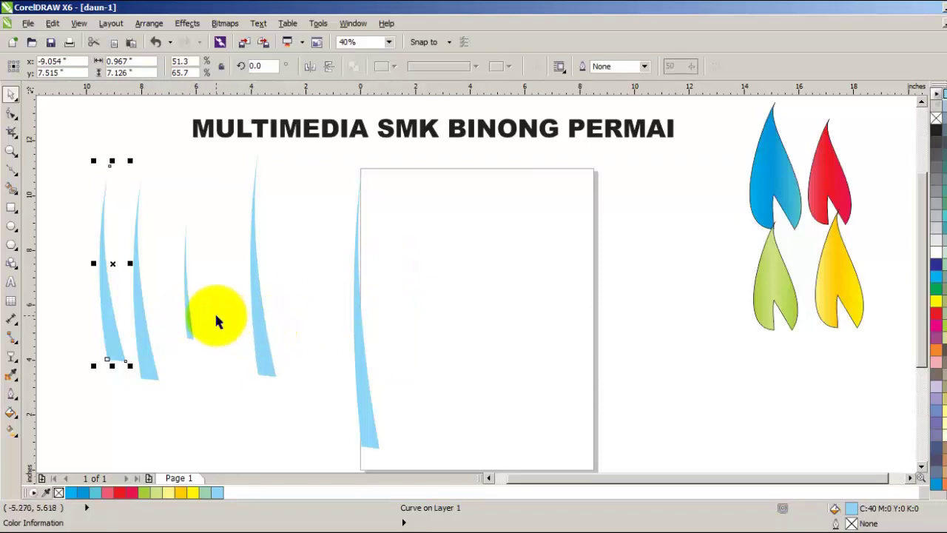
Move the small stem onto the page, right of the tall stem, and lengthen it upward to about 5.8 inches.
drag(187, 324, 435, 345)
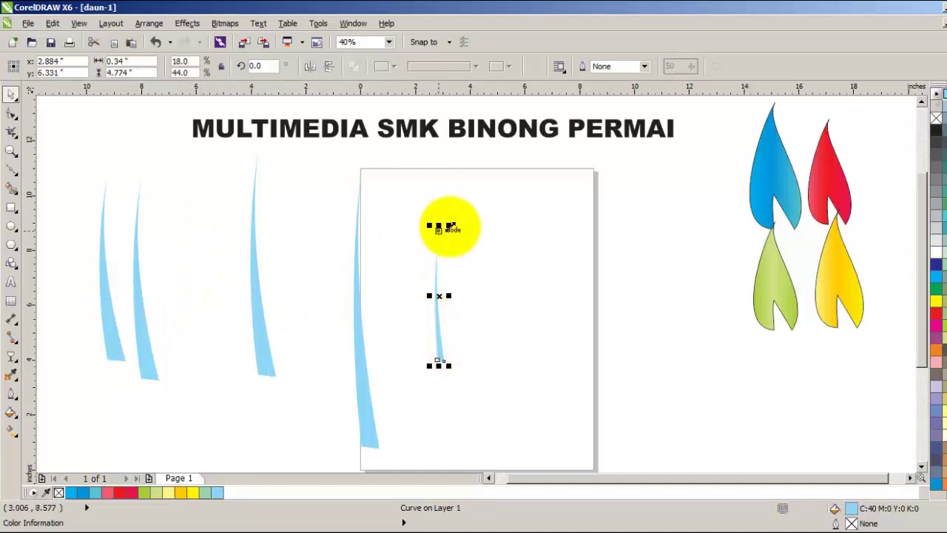
drag(437, 225, 435, 195)
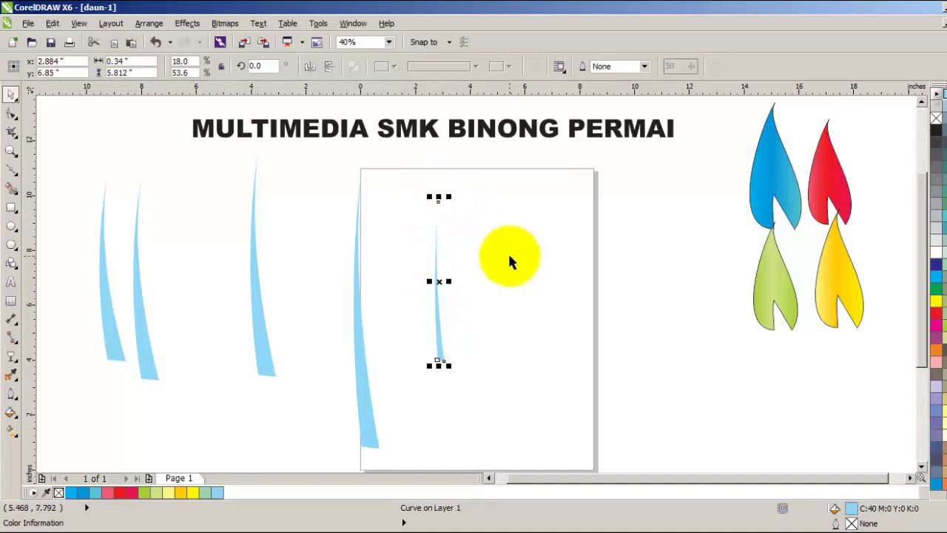
click(545, 314)
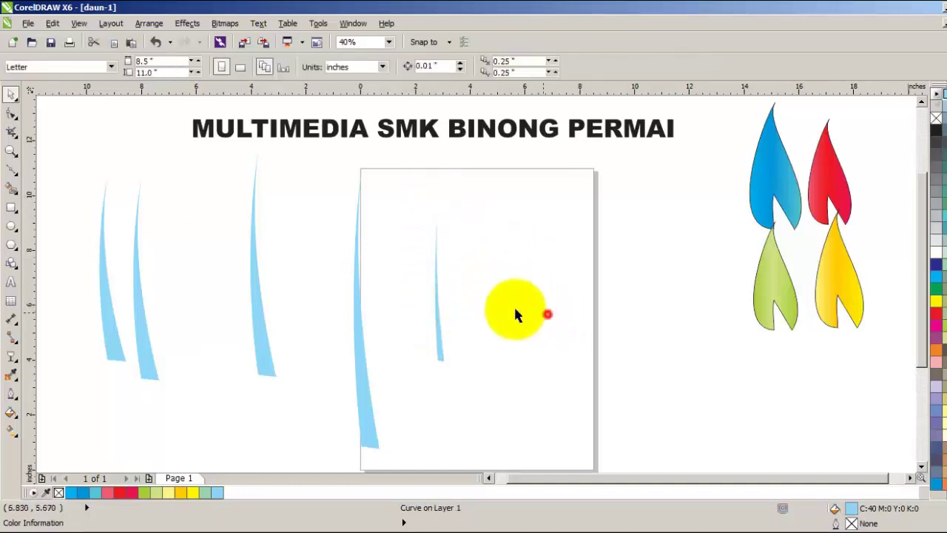
Rotate the small stem on the page clockwise to about 328.3° and attach its base to the lower right side of the tall stem.
double_click(437, 318)
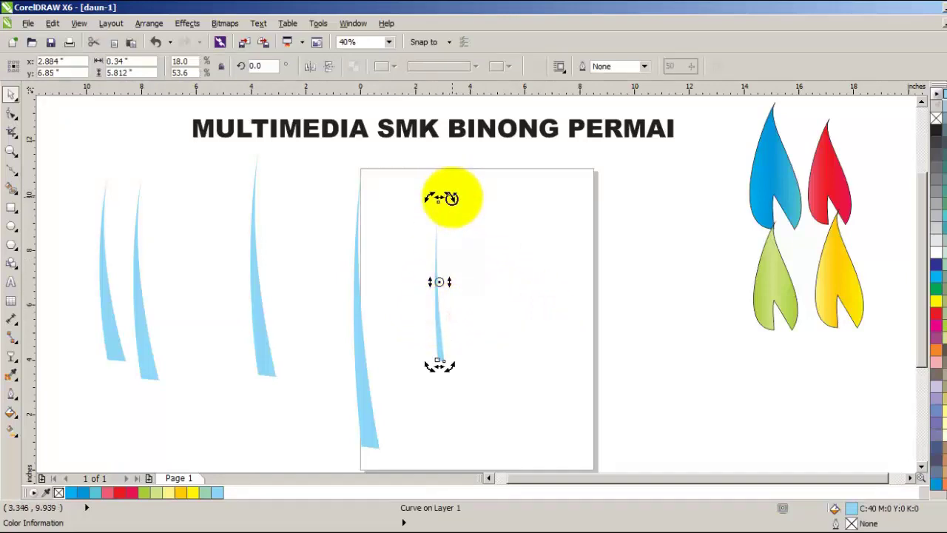
drag(451, 198, 486, 220)
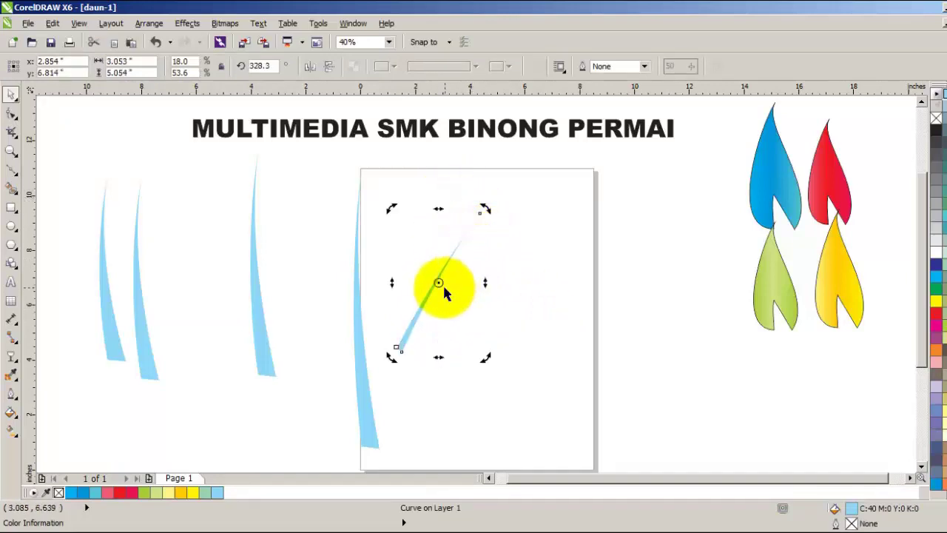
click(544, 300)
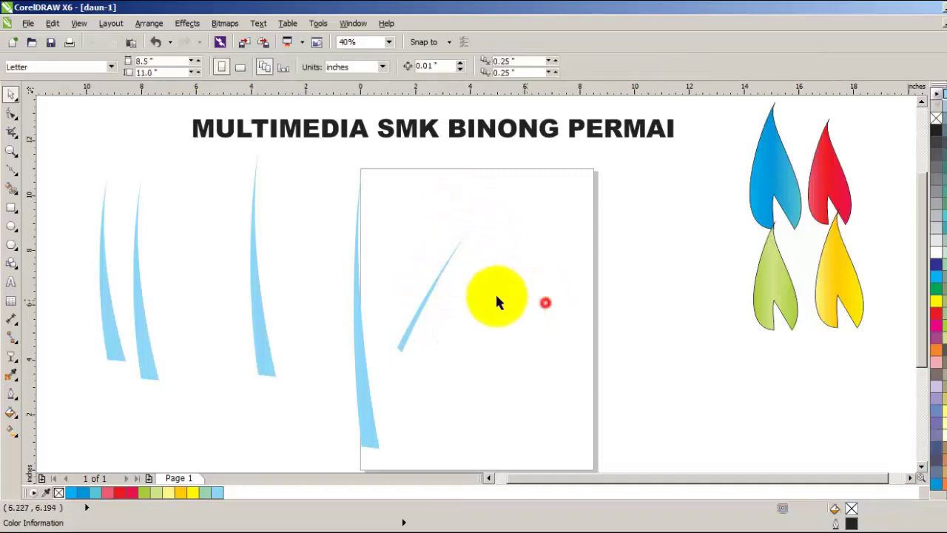
click(432, 294)
drag(432, 283, 406, 364)
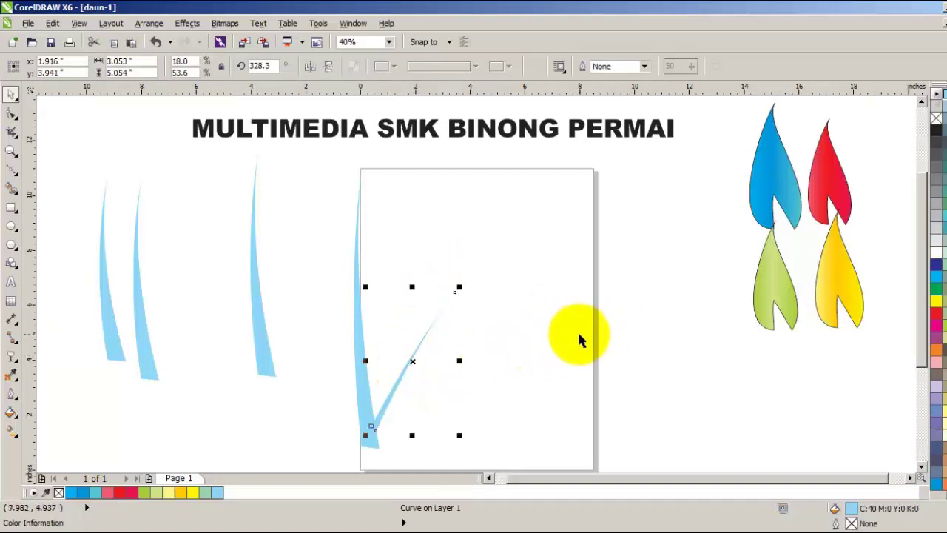
Bring the nearest off-page stem right of the tall stem and tilt it clockwise to about 318.1° as a second right-hand branch.
click(259, 314)
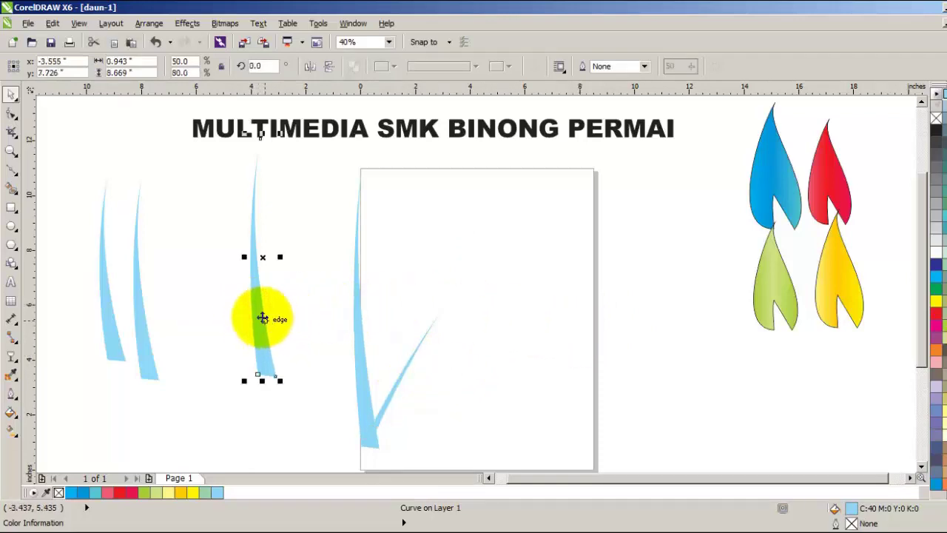
mouse_move(261, 316)
mouse_down()
mouse_move(472, 274)
mouse_move(434, 303)
mouse_up()
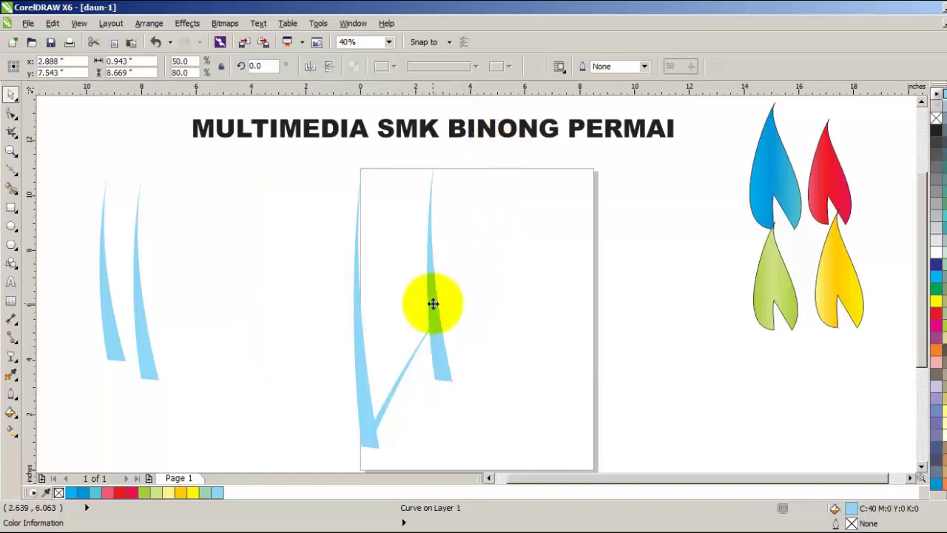
click(431, 239)
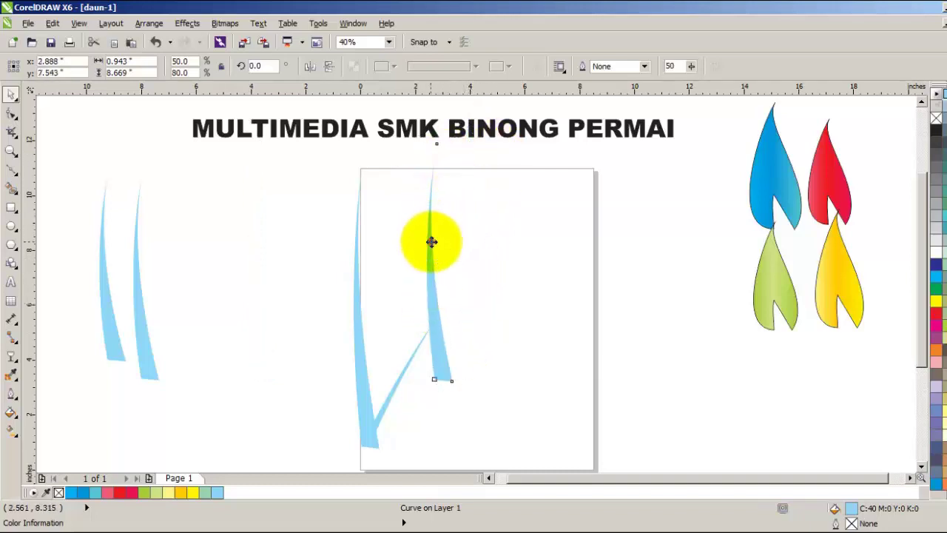
mouse_move(452, 139)
mouse_down()
mouse_move(518, 207)
mouse_move(508, 204)
mouse_up()
click(603, 390)
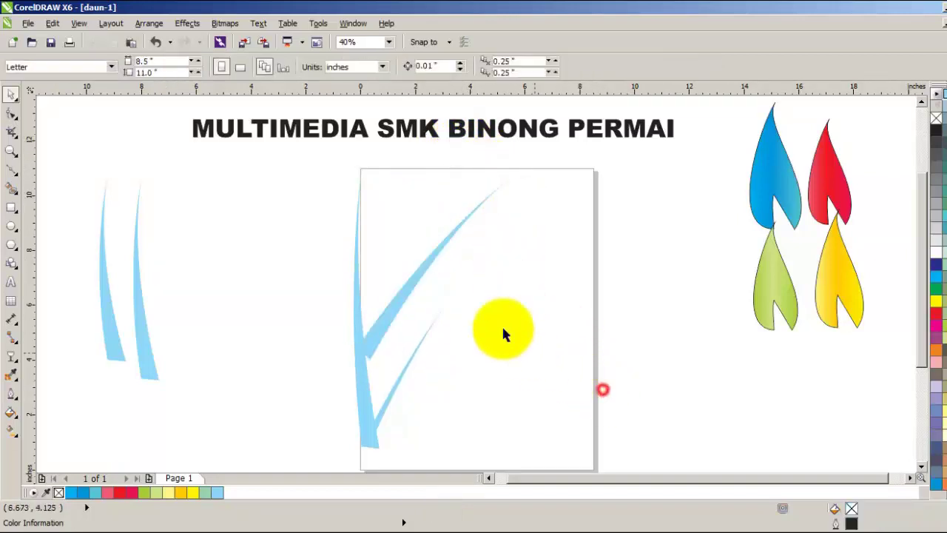
Lower the upper right-hand branch along the tall stem and shrink it to about 3.1 by 3.7 inches.
click(429, 265)
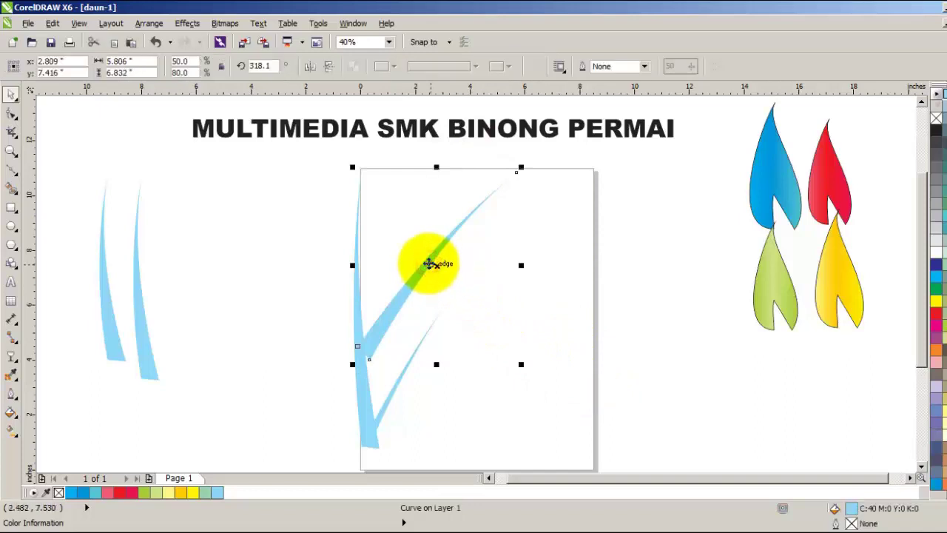
drag(429, 265, 429, 280)
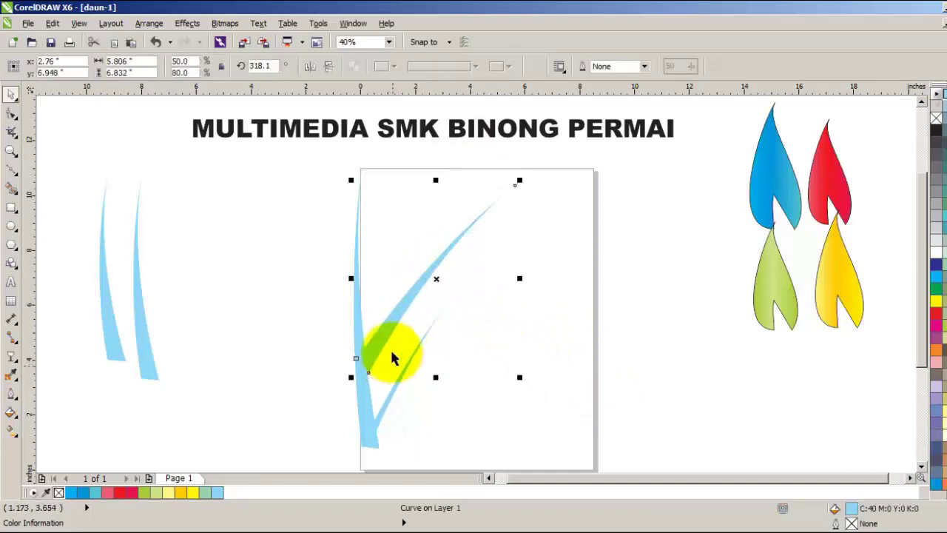
drag(519, 376, 502, 357)
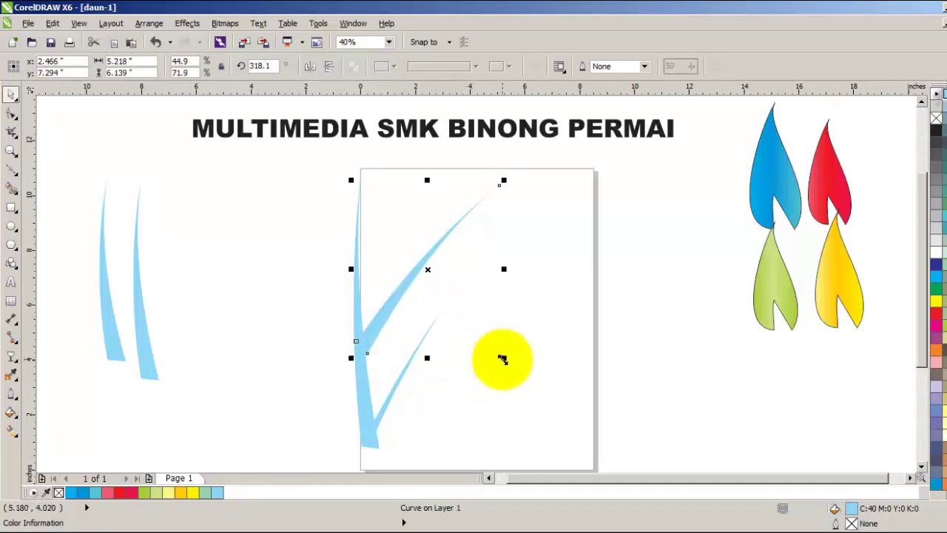
drag(502, 360, 487, 339)
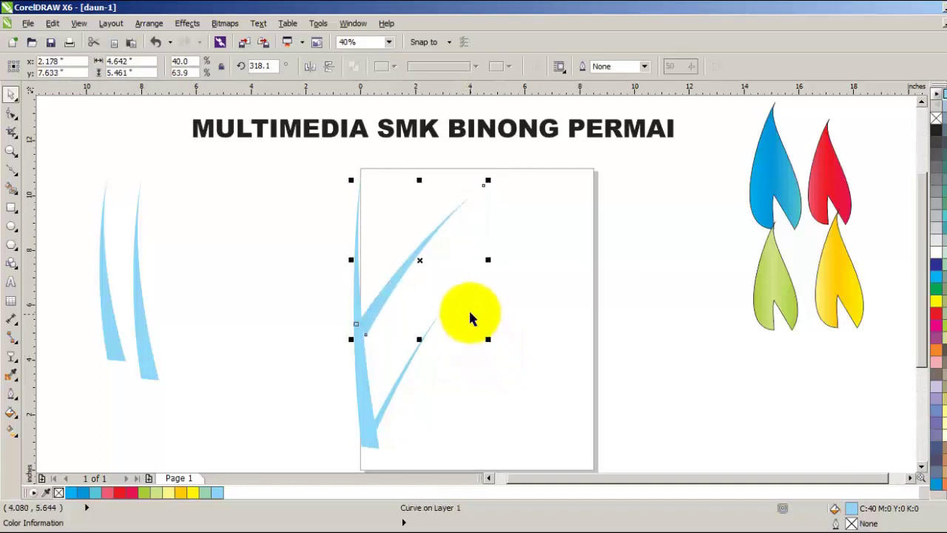
drag(489, 183, 493, 174)
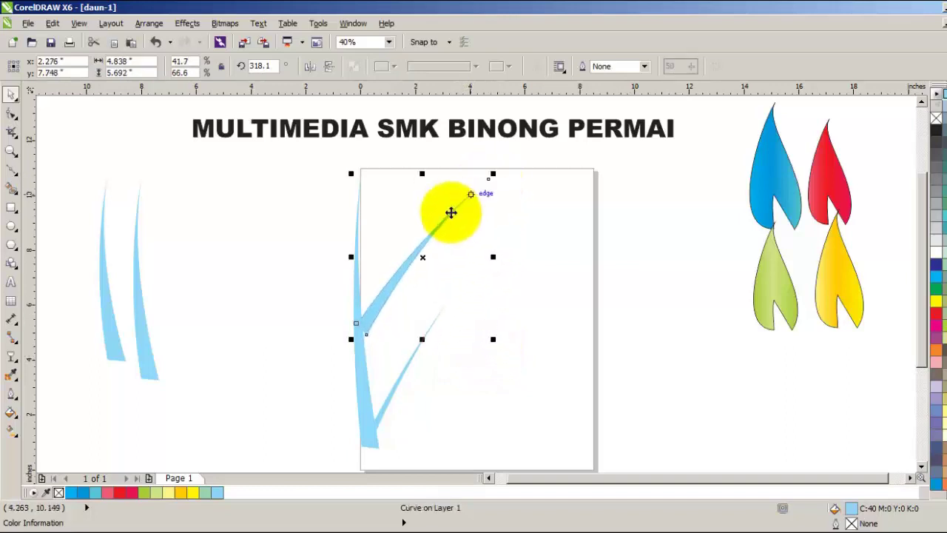
drag(390, 288, 392, 321)
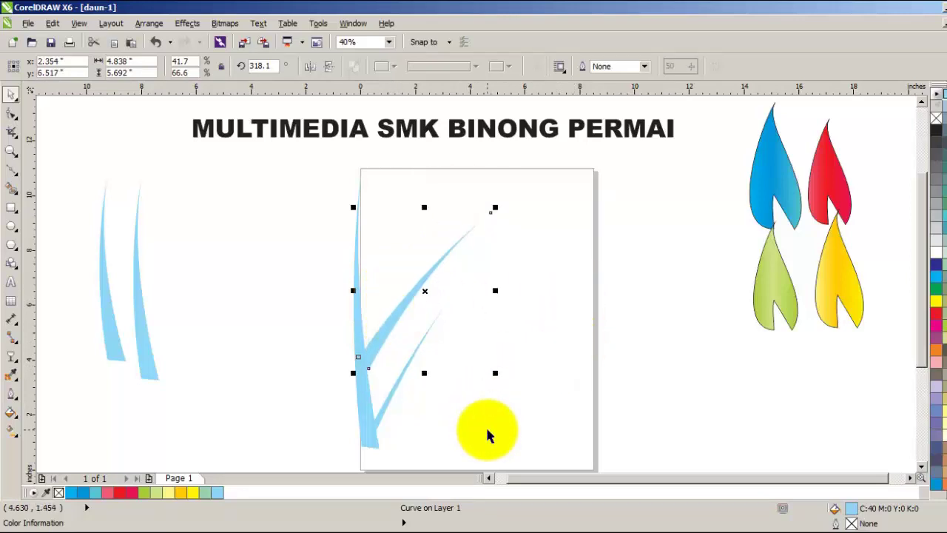
drag(494, 208, 445, 252)
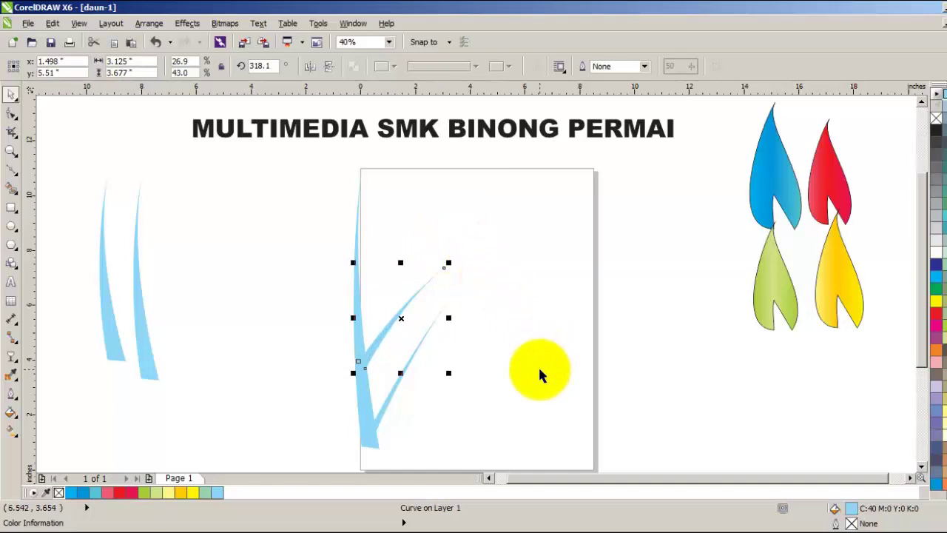
Rotate the upper right-hand branch to about 324° and fit its base against the tall stem.
click(415, 291)
drag(448, 263, 443, 253)
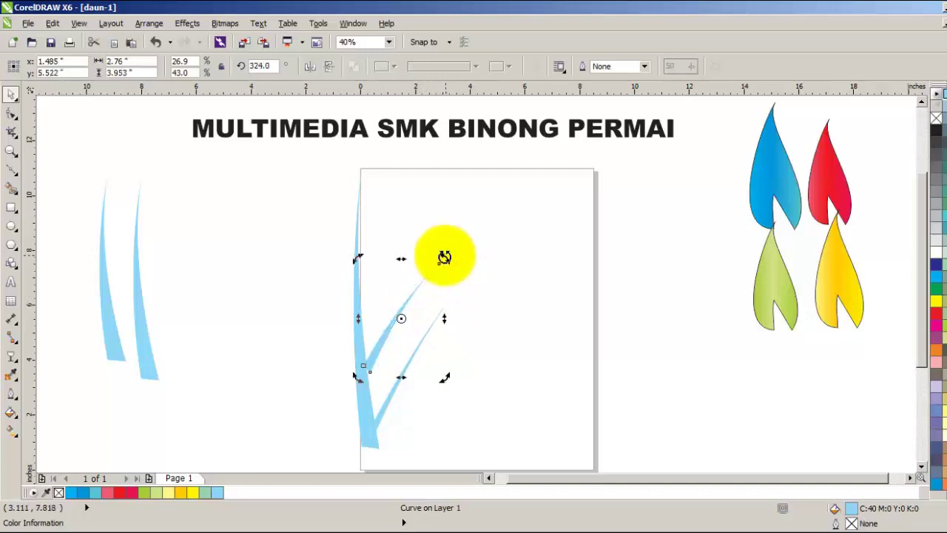
click(513, 341)
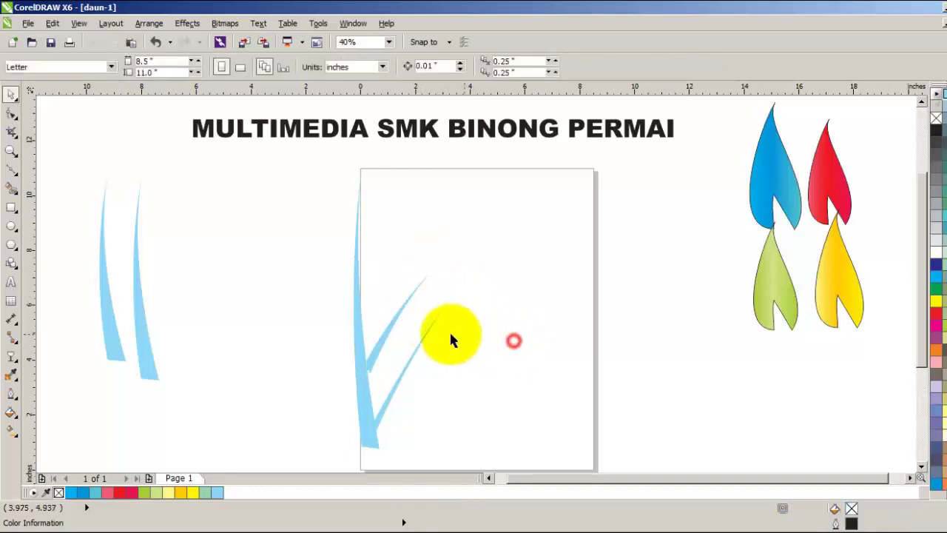
click(389, 323)
drag(388, 323, 381, 318)
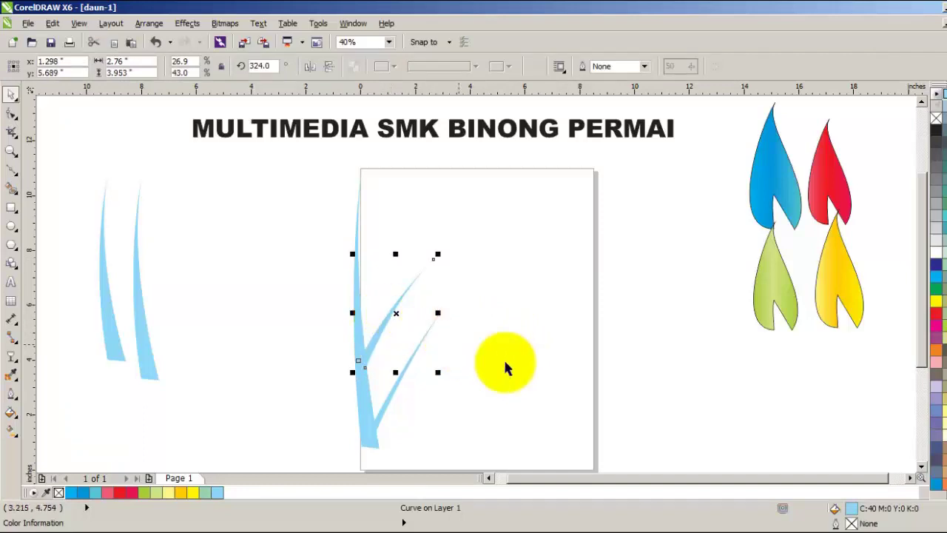
click(522, 402)
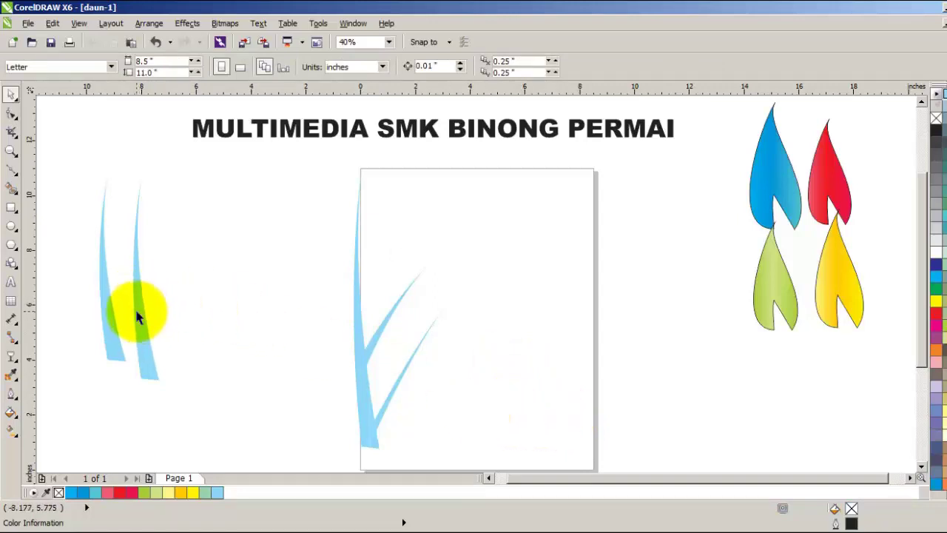
Move the leftmost off-page stem close to the tall stem's left side and tilt it counterclockwise to about 32.9°.
click(105, 319)
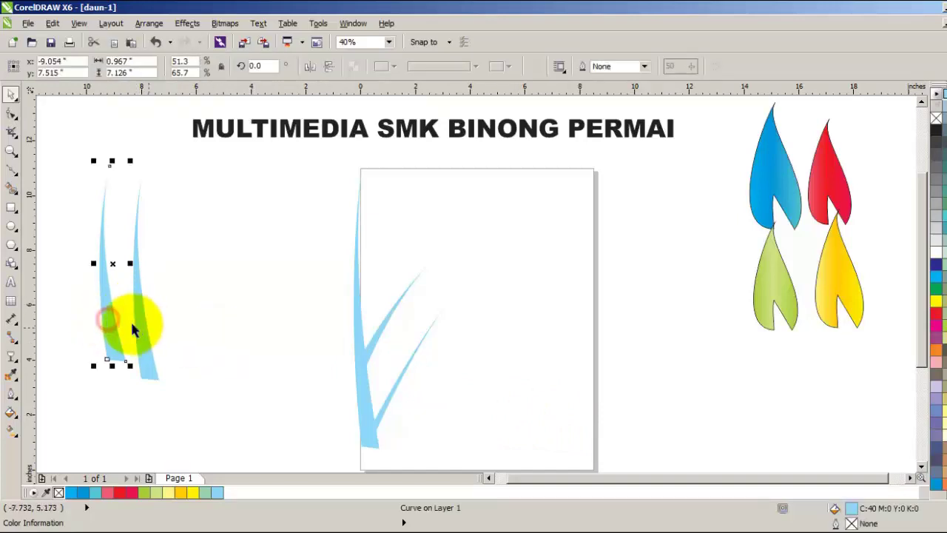
drag(106, 314, 264, 361)
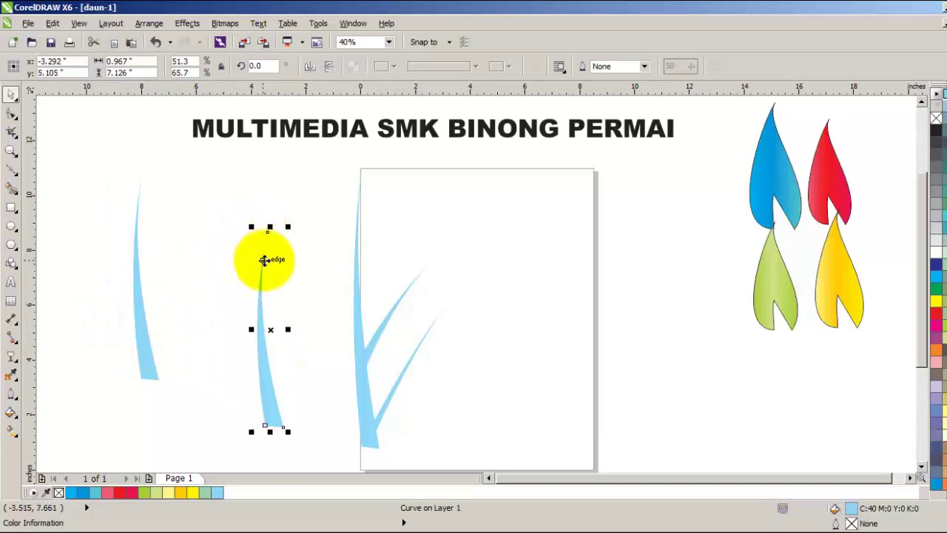
click(263, 259)
drag(249, 220, 222, 281)
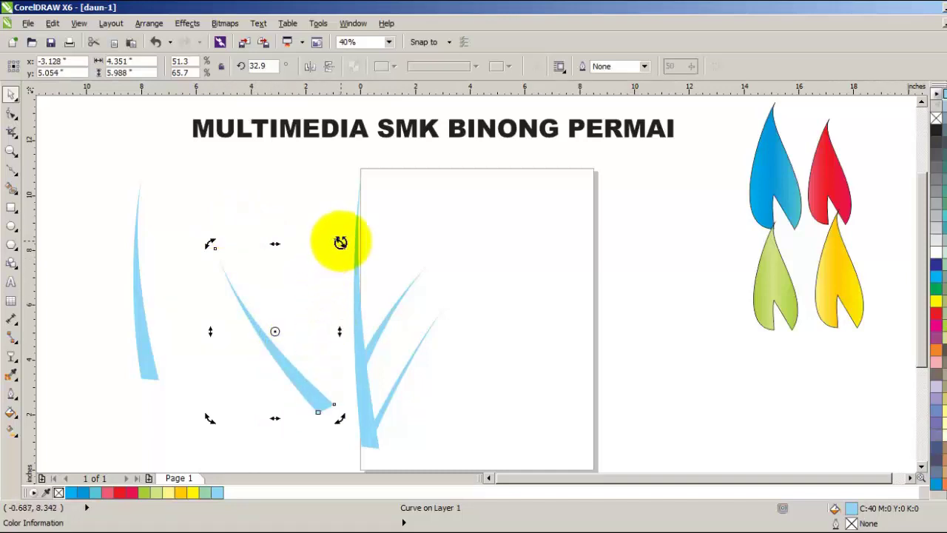
click(289, 208)
click(282, 343)
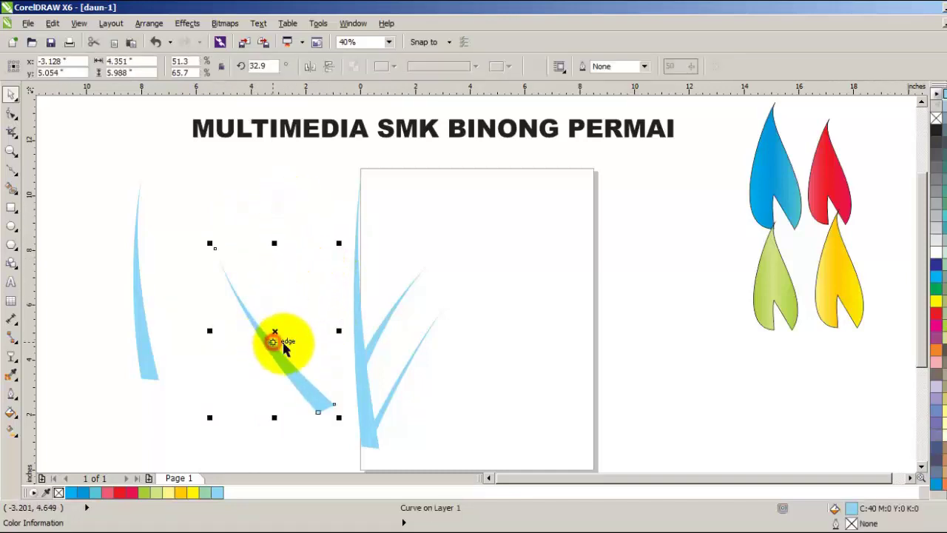
Attach the tilted left branch to the tall stem's lower left side and reduce it to about 2.9 by 4.0 inches.
drag(274, 417, 275, 373)
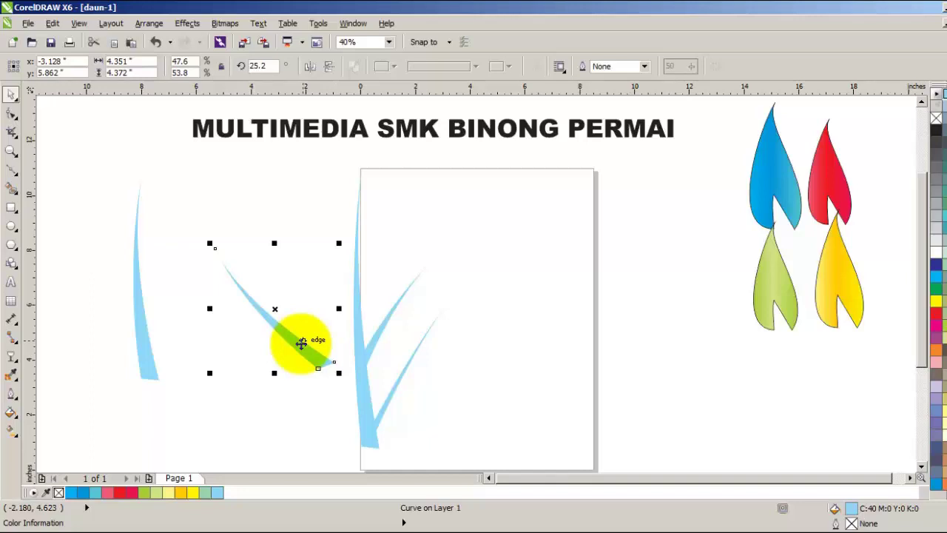
drag(302, 343, 333, 397)
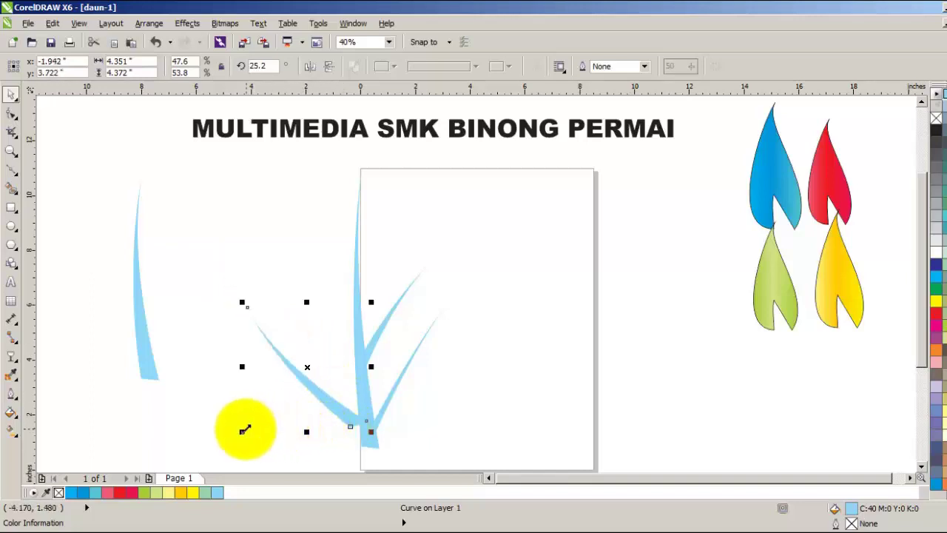
mouse_move(242, 430)
mouse_down()
mouse_move(295, 369)
mouse_move(236, 441)
mouse_move(249, 416)
mouse_up()
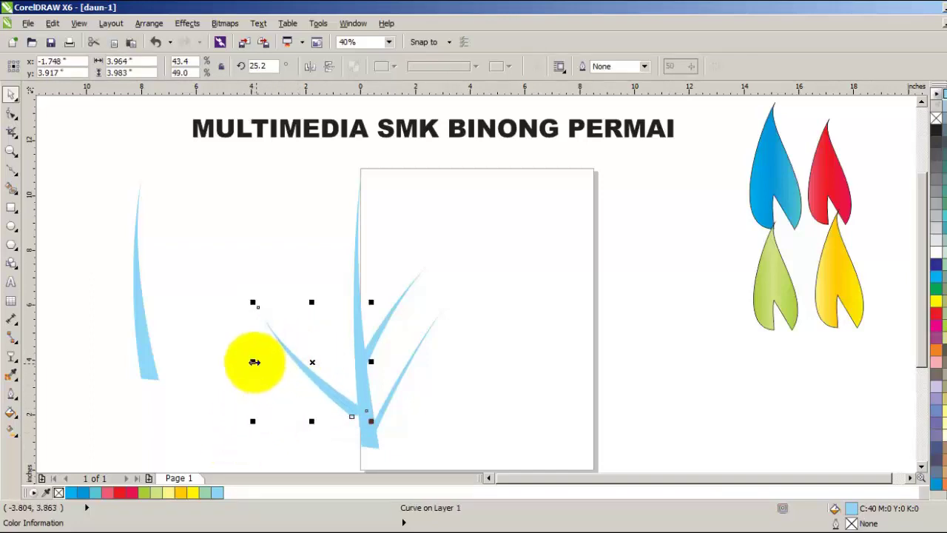
drag(253, 363, 296, 363)
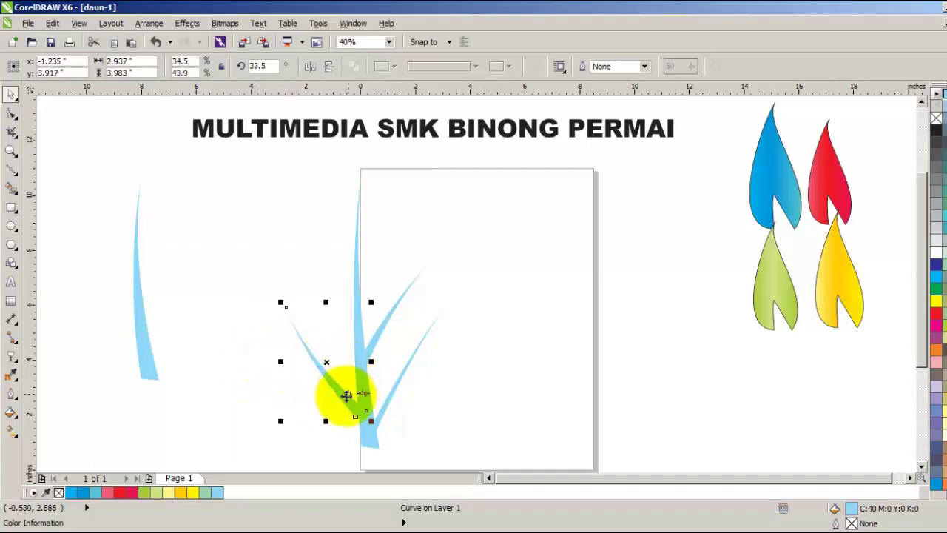
Pull the left branch away from the tall stem and reshape it to about 1.9 inches wide and 5.7 inches tall.
drag(344, 399, 309, 399)
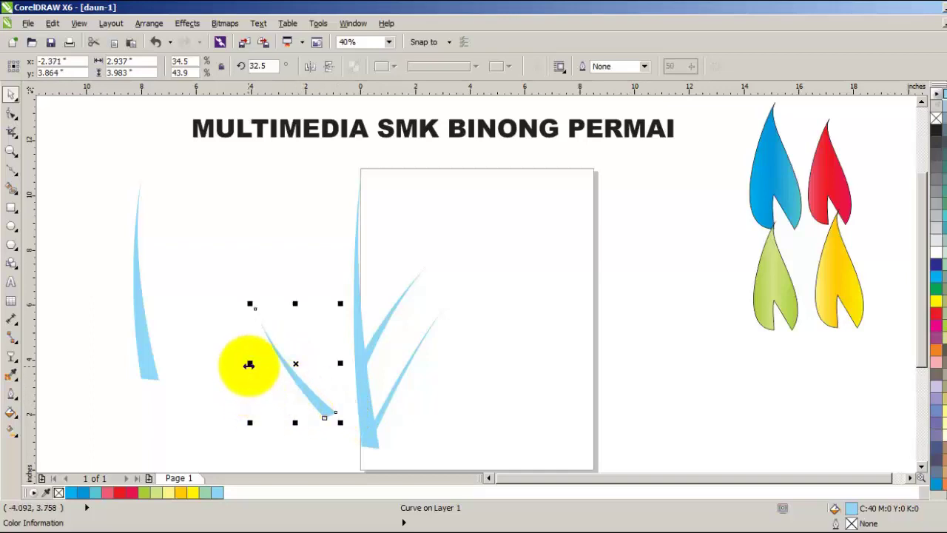
drag(252, 363, 281, 369)
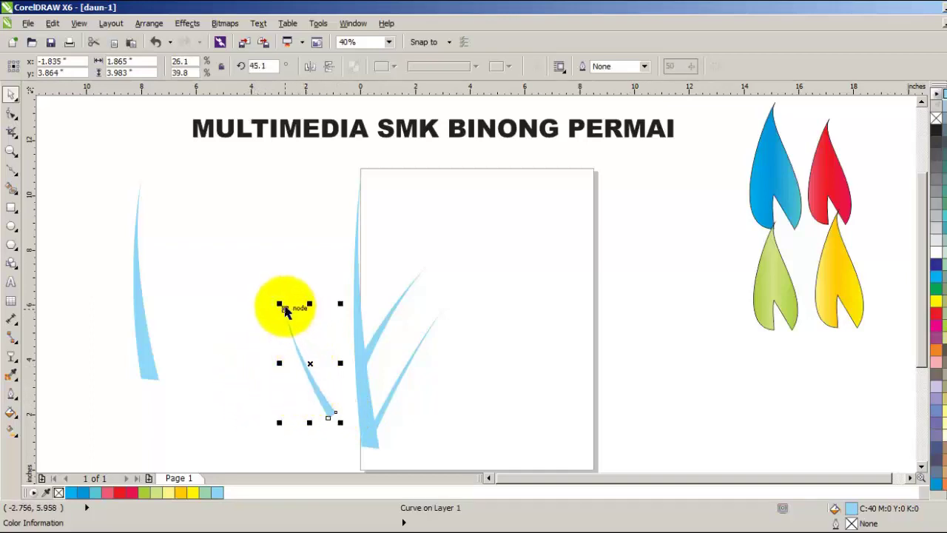
drag(311, 302, 302, 255)
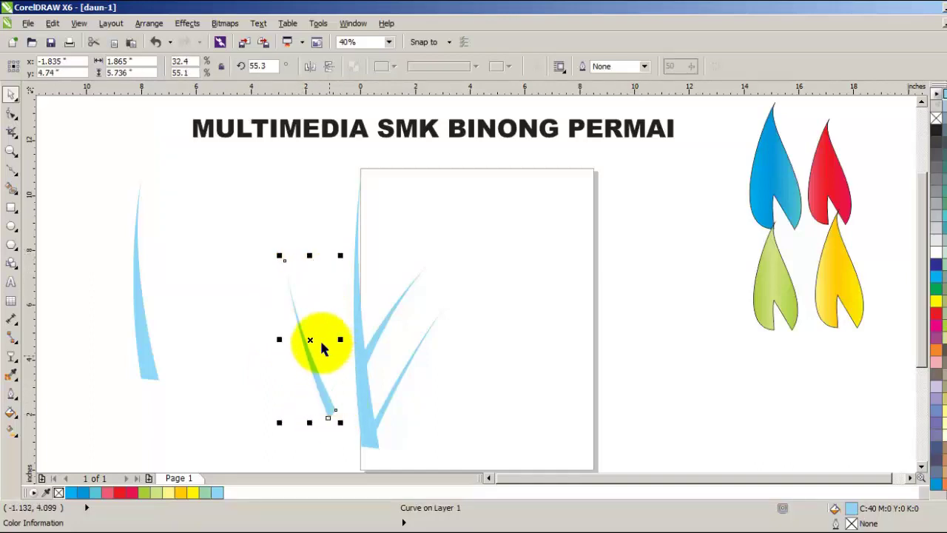
Rotate the left branch counterclockwise to about 70° and attach its base to the lower part of the tall stem.
click(295, 290)
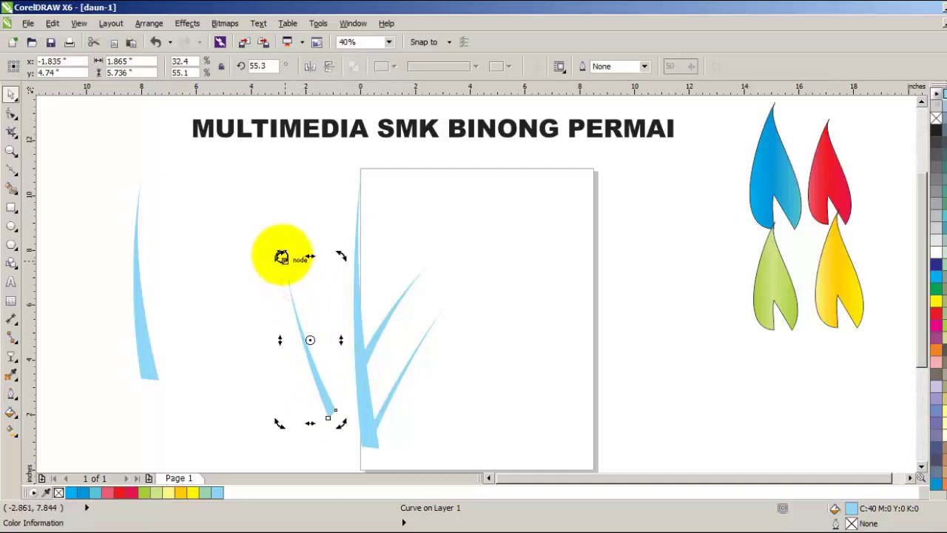
drag(282, 257, 261, 269)
click(210, 385)
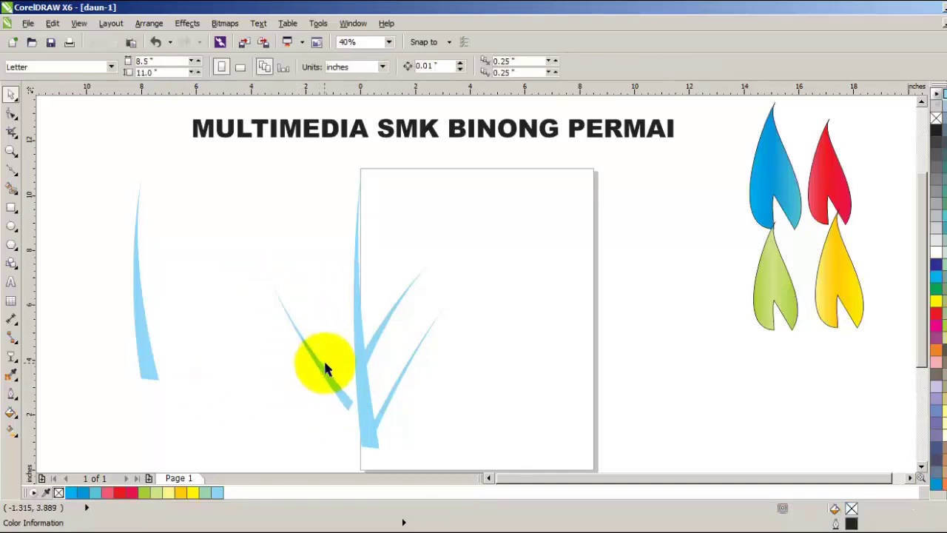
drag(321, 368, 333, 381)
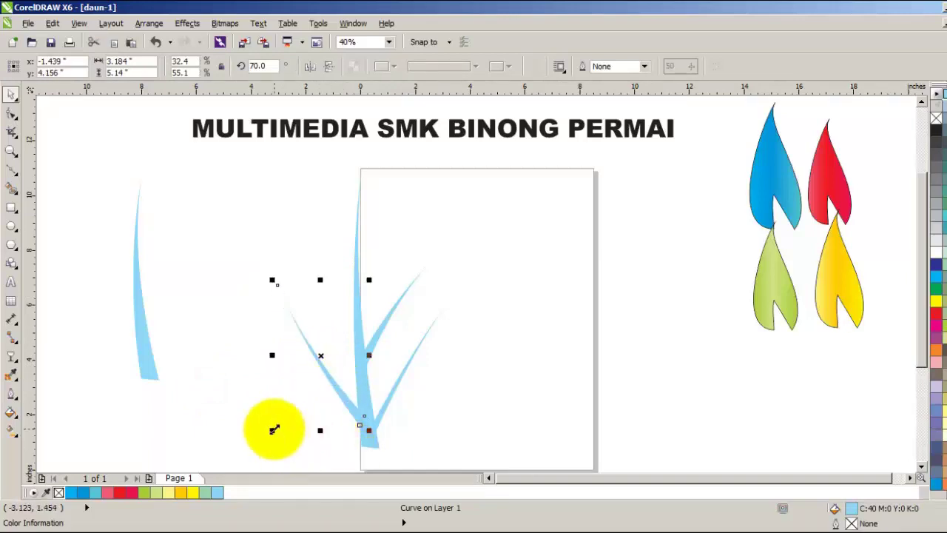
Tilt the left branch further outward to about 78.6° and select it again.
click(302, 330)
drag(273, 279, 264, 290)
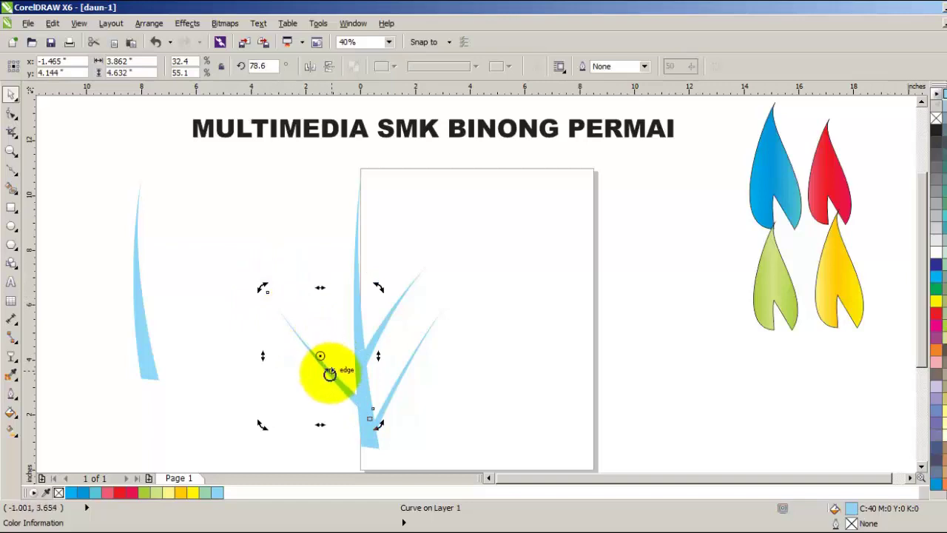
click(225, 374)
click(321, 363)
click(321, 366)
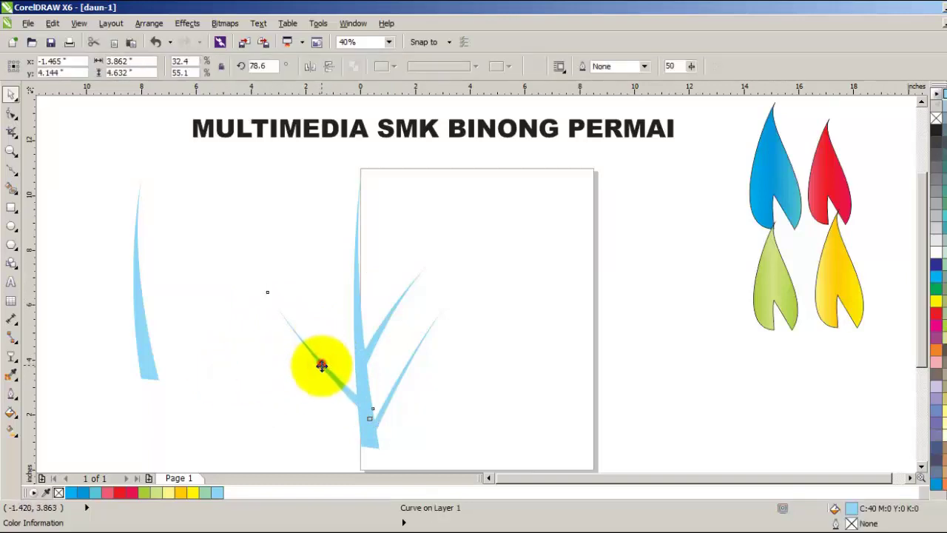
Reposition the lower left branch so its base joins the bottom part of the tall stem.
mouse_move(321, 365)
mouse_down()
mouse_move(310, 372)
mouse_move(308, 363)
mouse_up()
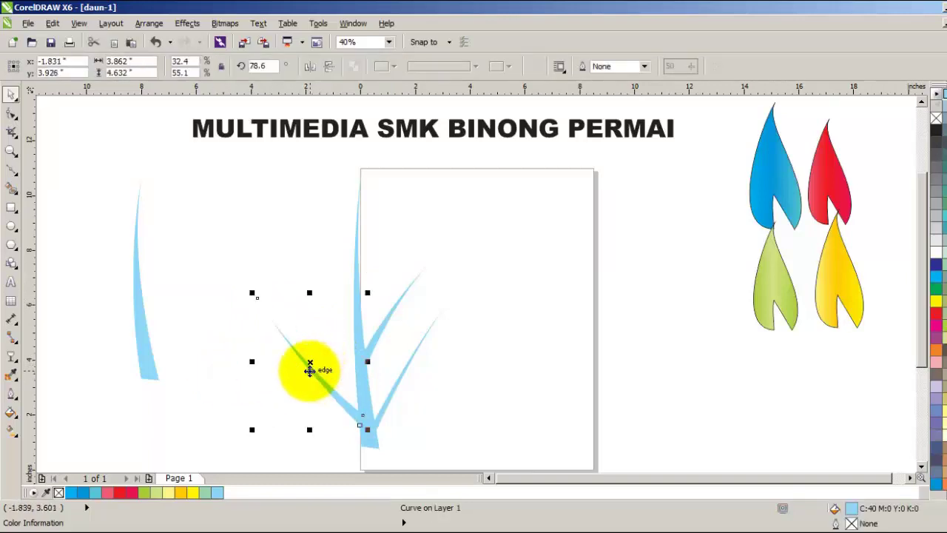
click(201, 374)
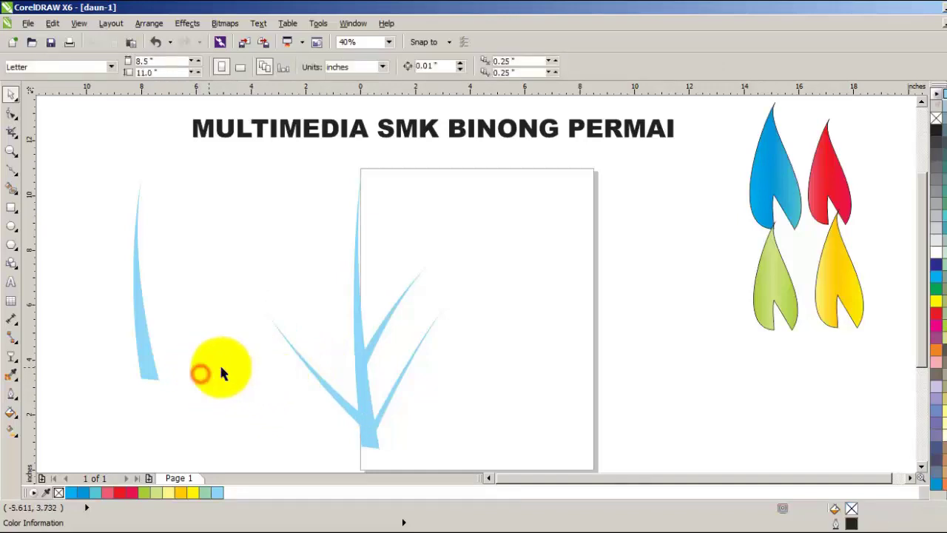
click(325, 394)
drag(324, 393, 321, 393)
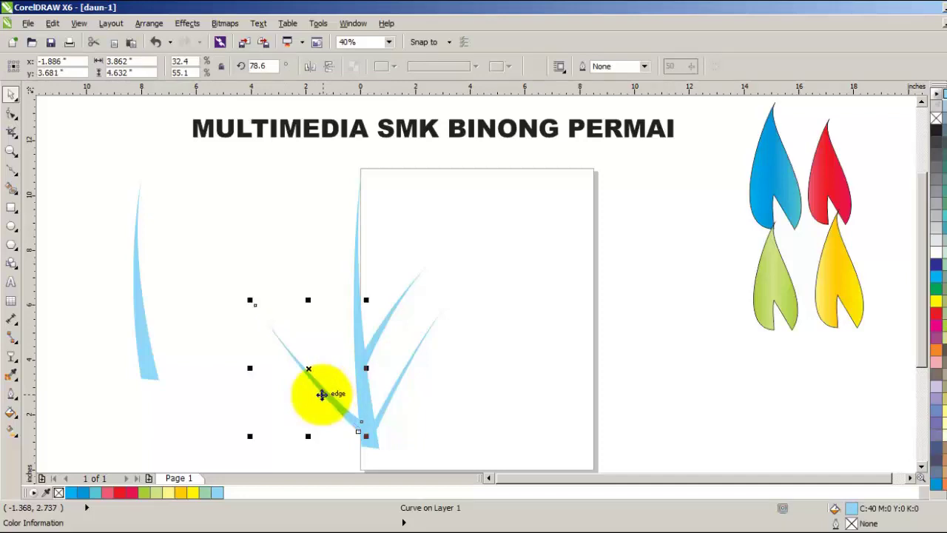
click(200, 375)
click(317, 392)
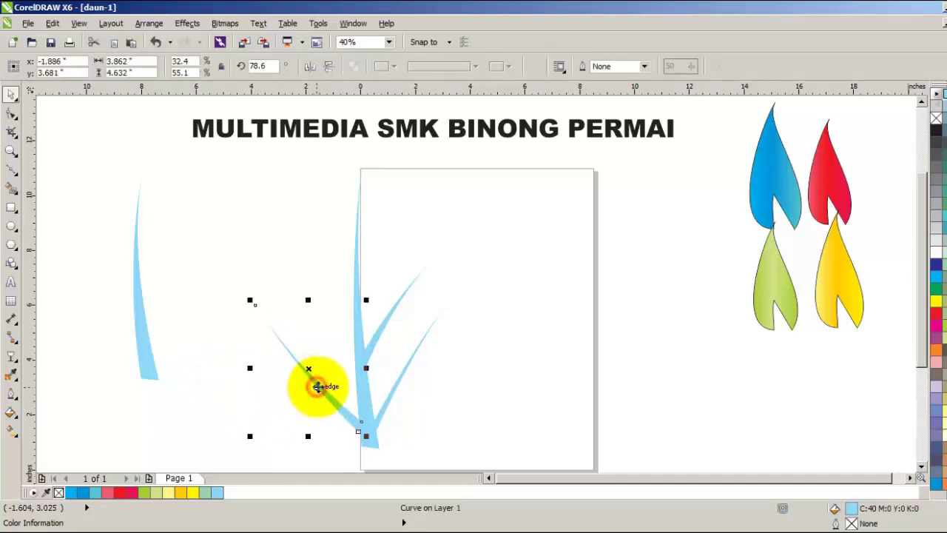
mouse_move(317, 387)
mouse_down()
mouse_move(327, 387)
mouse_move(313, 389)
mouse_up()
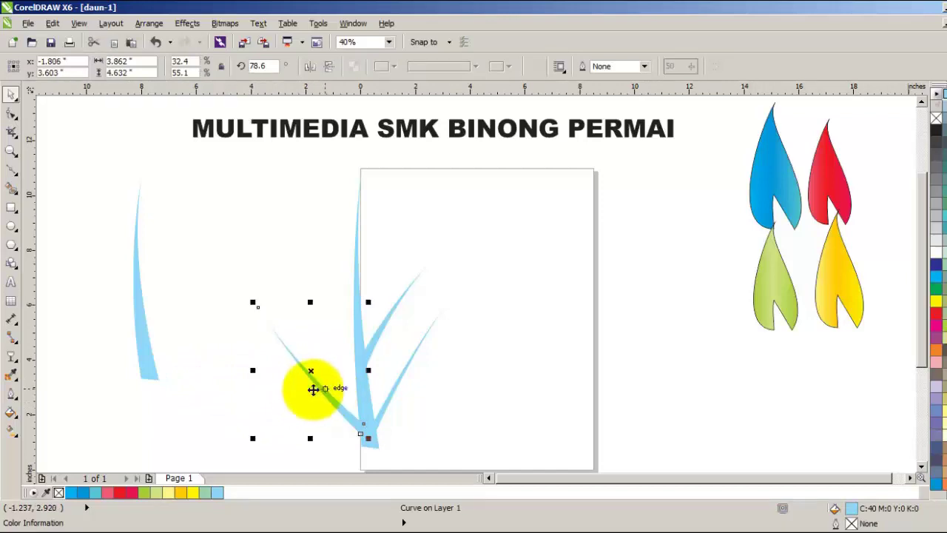
click(205, 373)
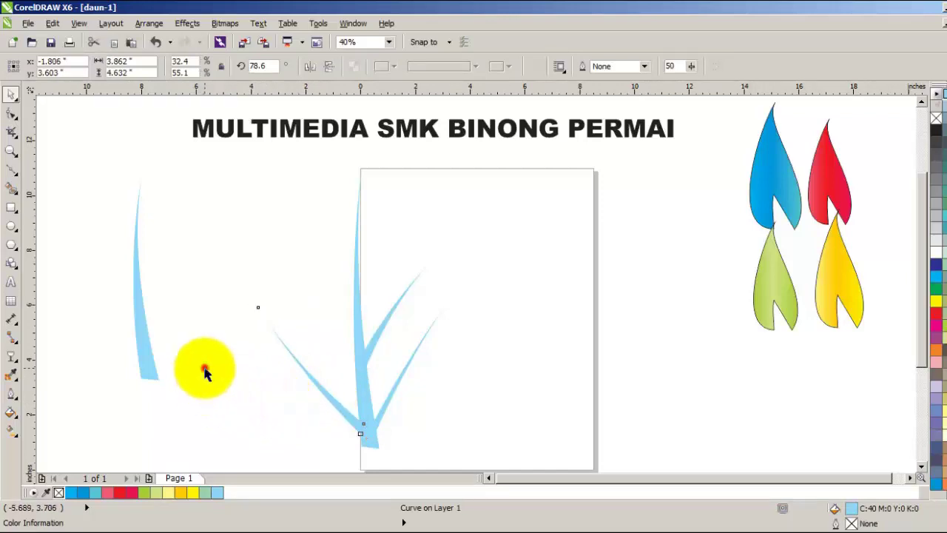
Reduce the spare stem at the far left to about 0.4 inches wide and 6.5 inches tall.
click(134, 330)
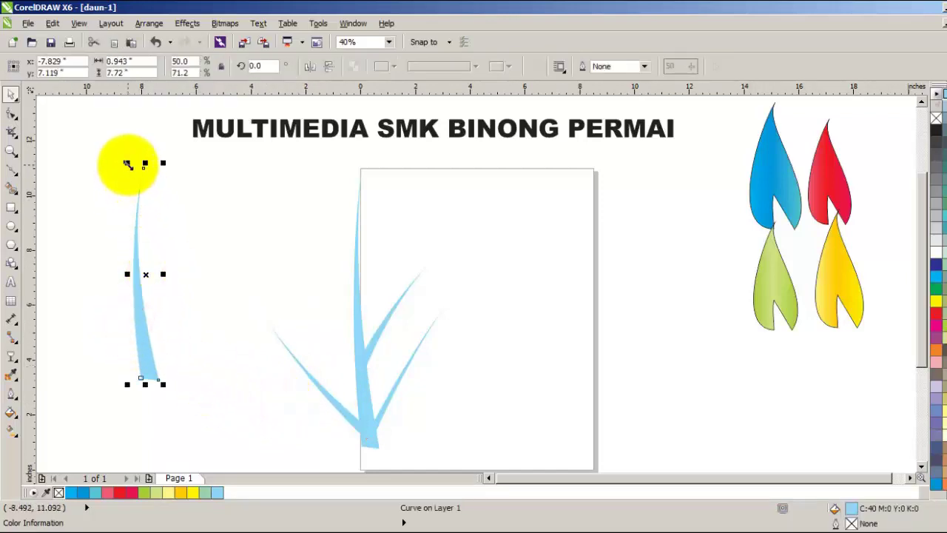
mouse_move(127, 164)
mouse_down()
mouse_move(95, 162)
mouse_move(107, 211)
mouse_move(101, 197)
mouse_up()
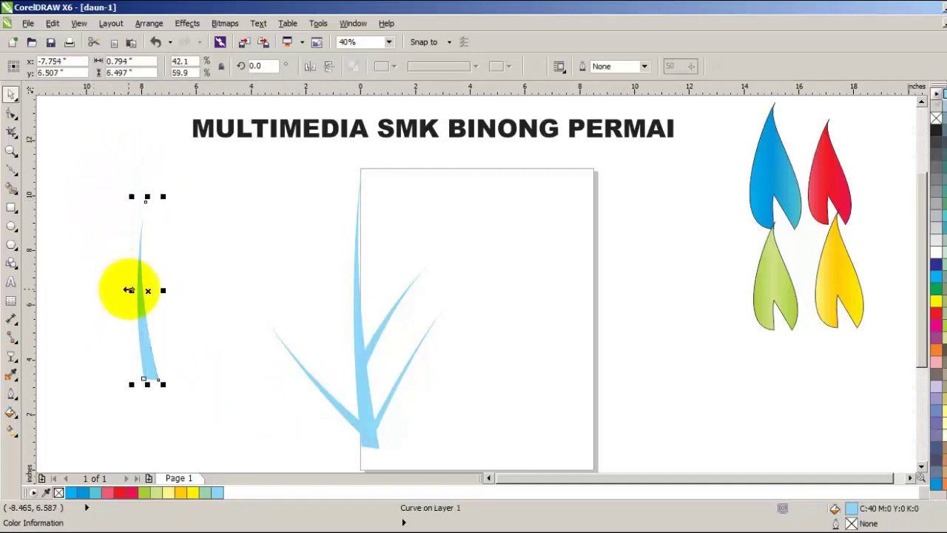
drag(130, 290, 142, 289)
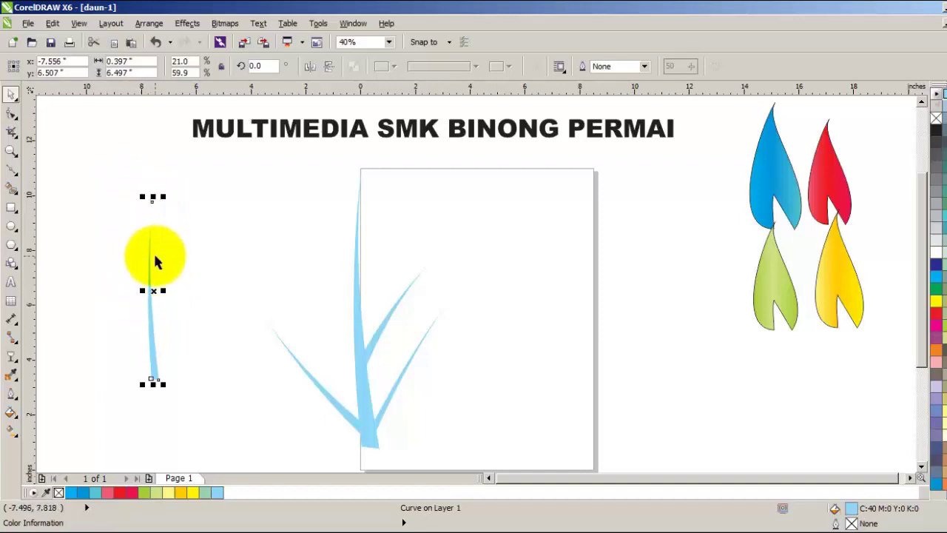
Rotate the thin stem counterclockwise to about 49.4° and attach its base to the tall stem above the lower left branch.
click(152, 229)
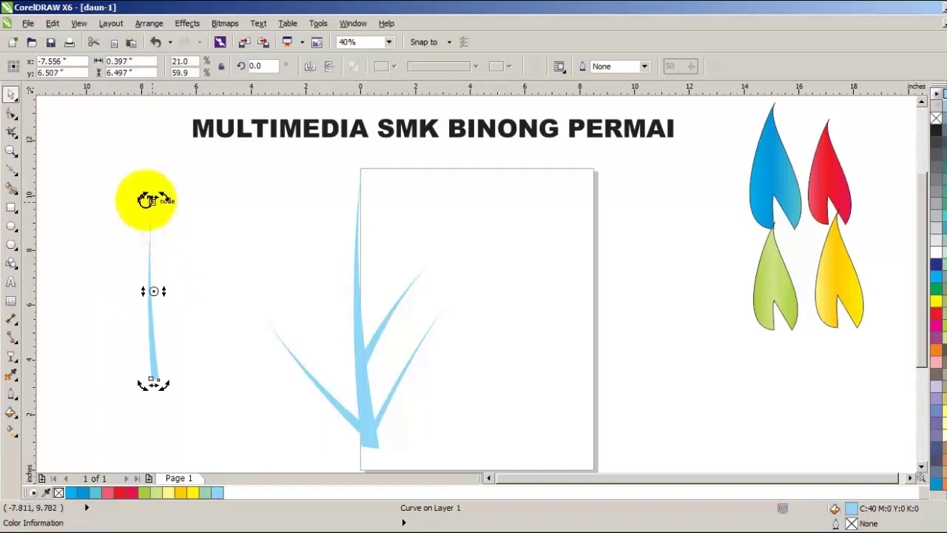
mouse_move(144, 200)
mouse_down()
mouse_move(119, 219)
mouse_move(106, 259)
mouse_move(114, 264)
mouse_up()
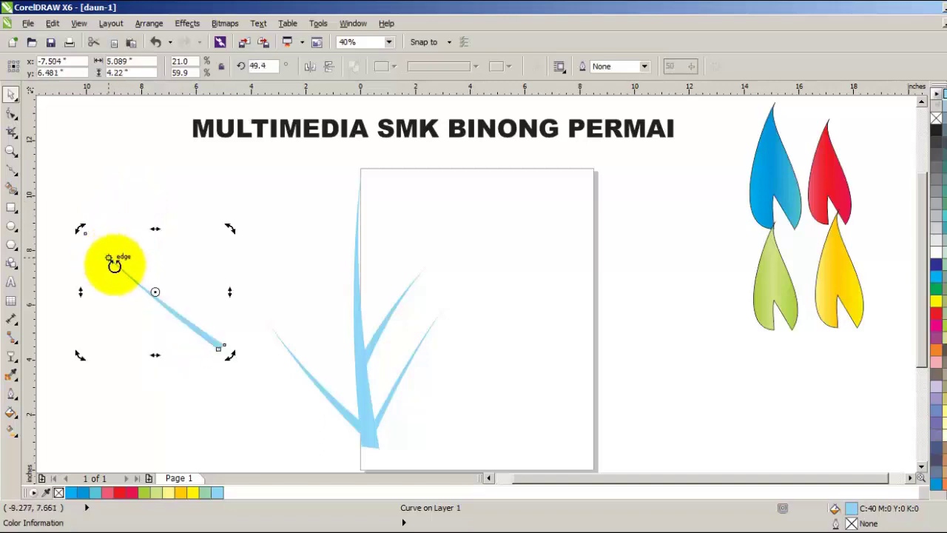
click(193, 406)
click(194, 323)
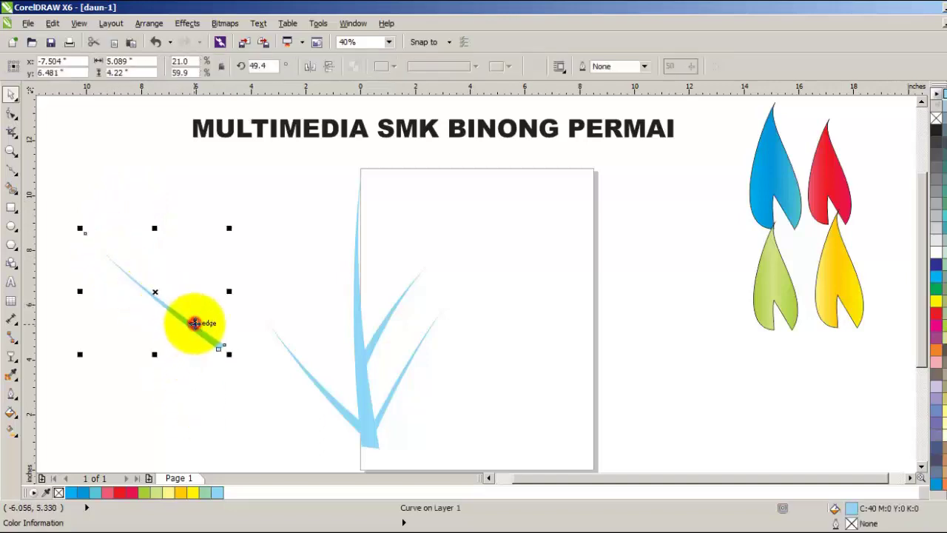
mouse_move(194, 323)
mouse_down()
mouse_move(308, 323)
mouse_move(328, 332)
mouse_up()
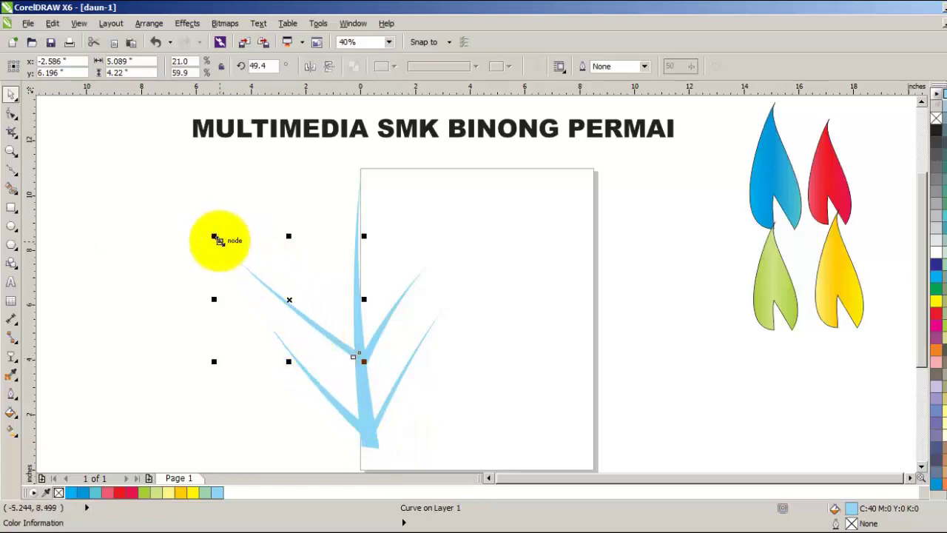
key(F10)
click(293, 310)
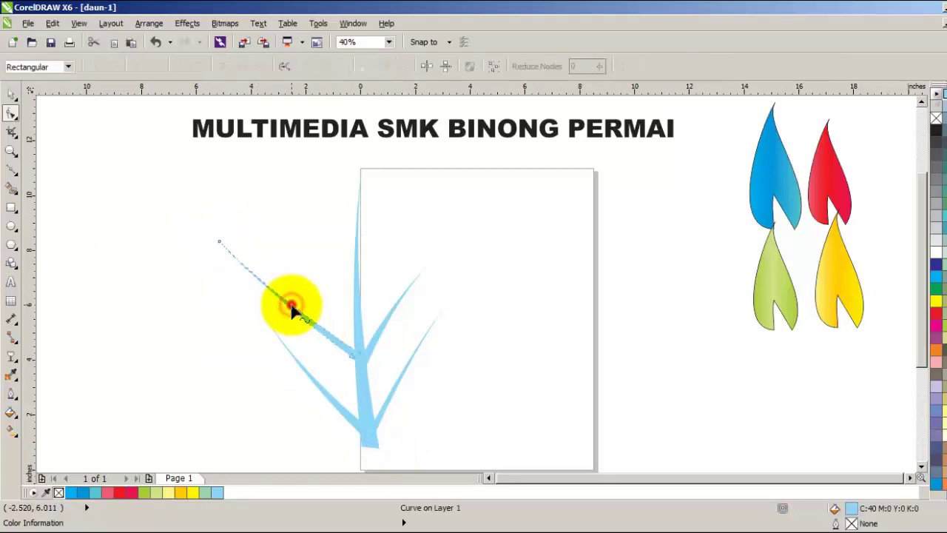
click(305, 290)
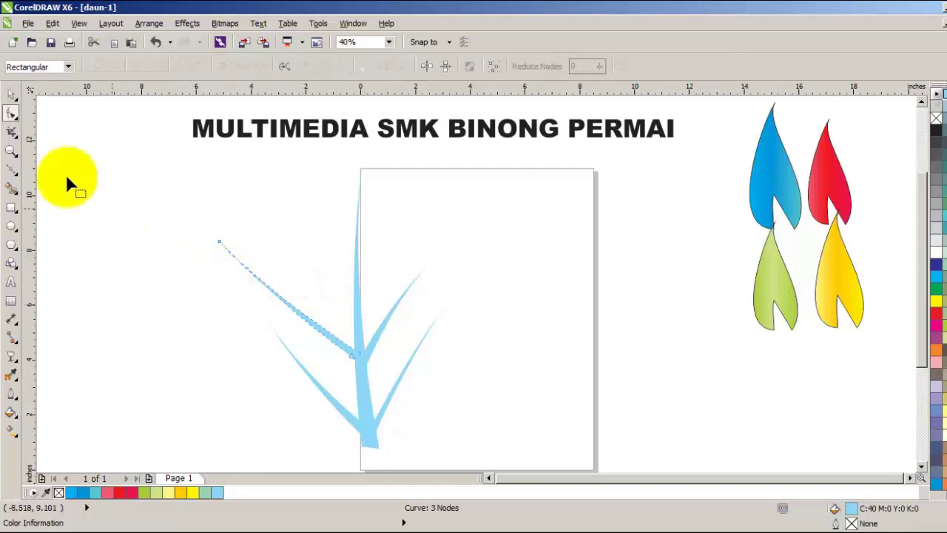
click(13, 94)
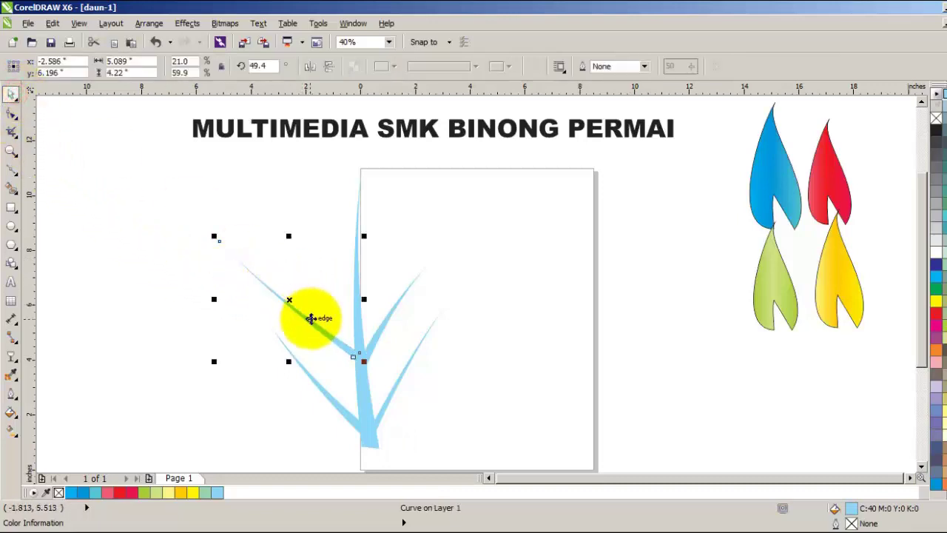
Rotate the upper left branch to 45° and move its base back onto the tall stem.
click(310, 317)
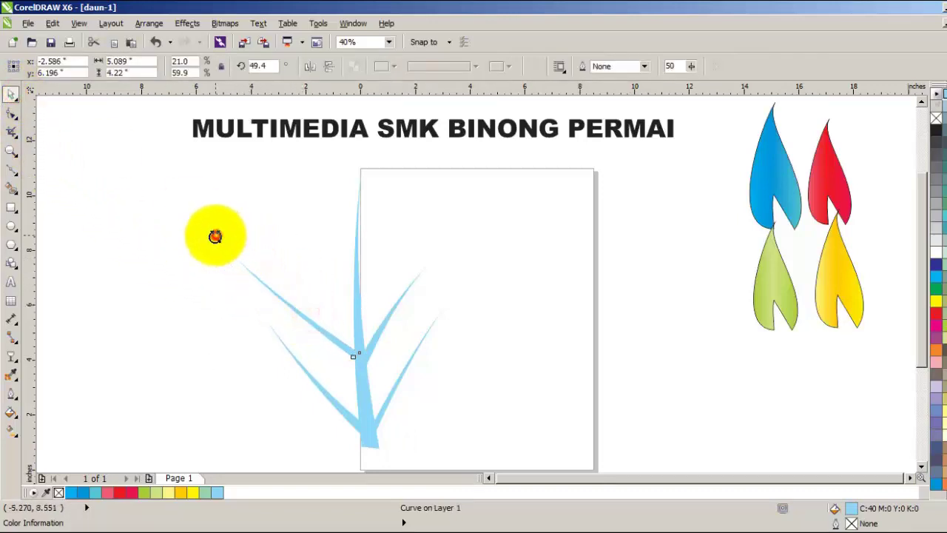
drag(216, 235, 221, 234)
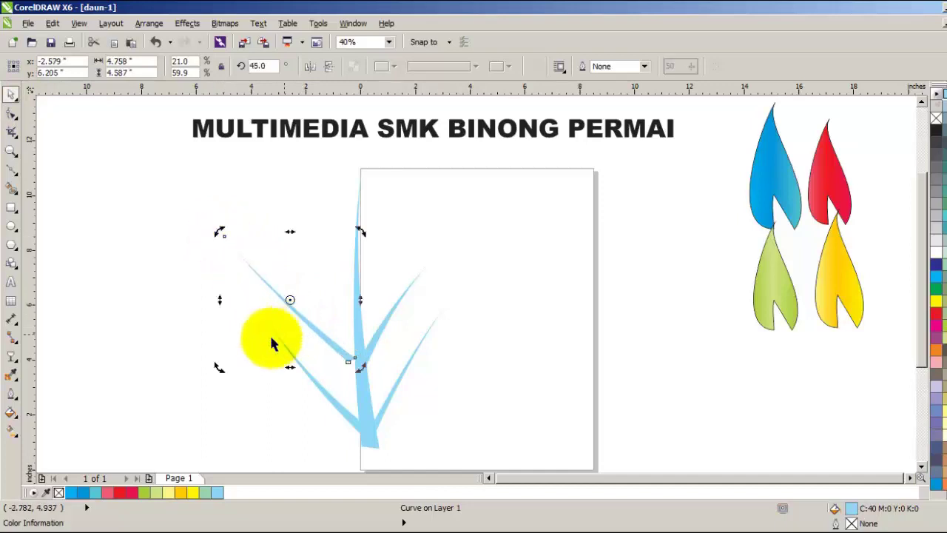
click(212, 416)
click(307, 323)
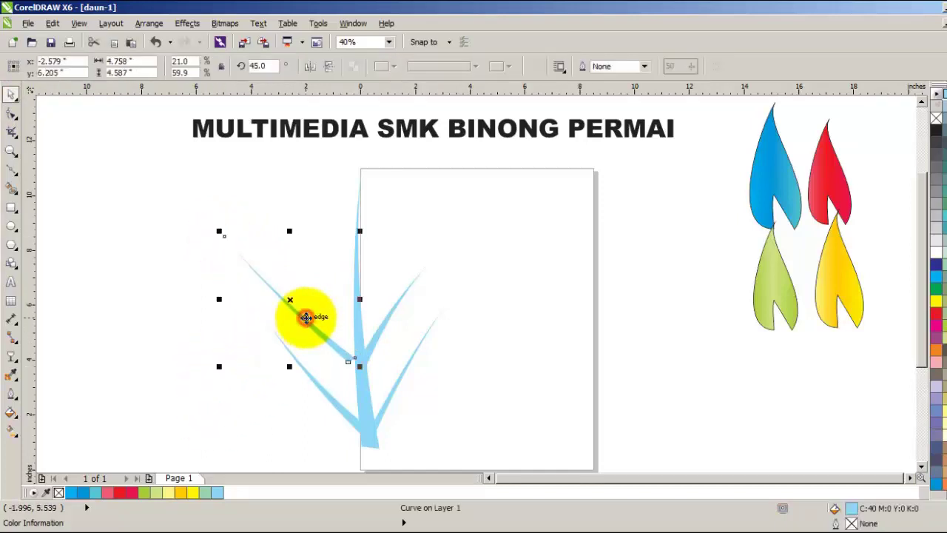
drag(306, 318, 308, 316)
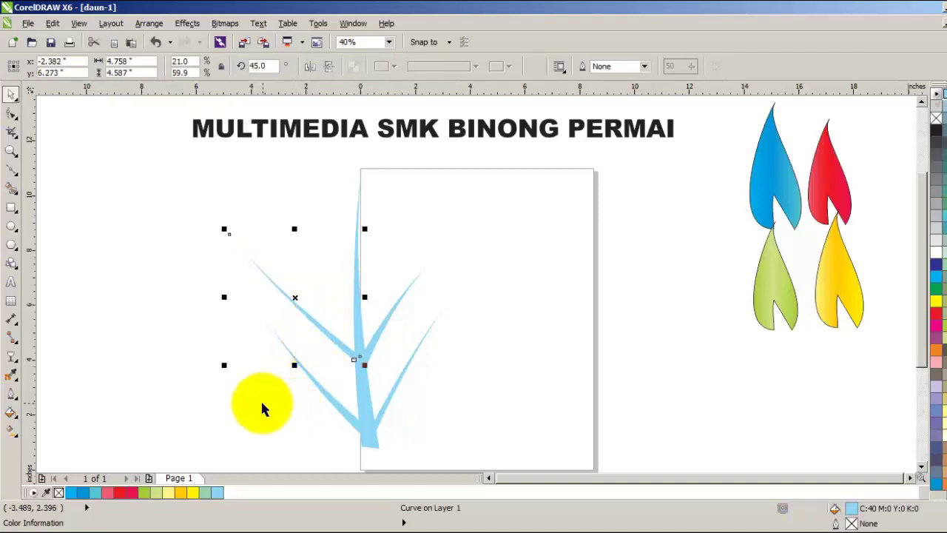
click(261, 406)
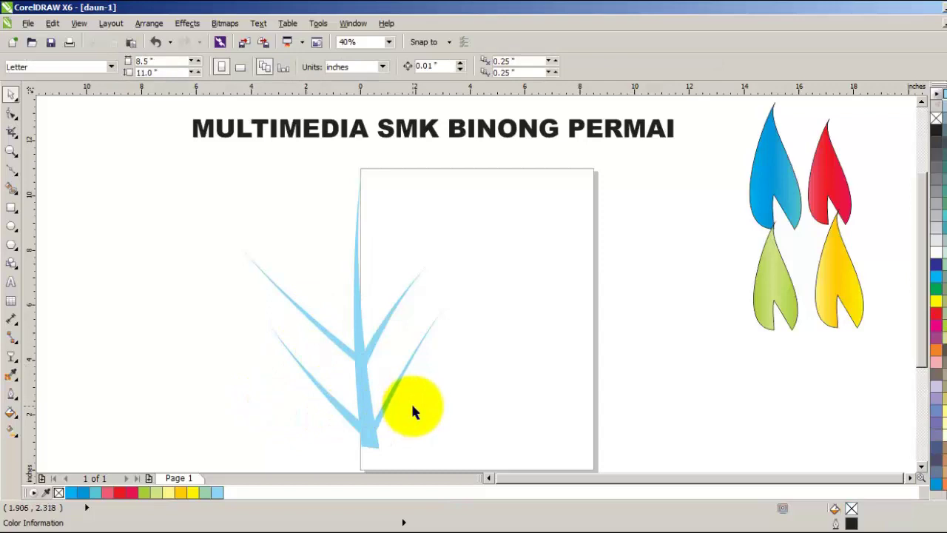
Nudge the upper left branch slightly right and down so its base sits fully inside the tall stem.
click(341, 344)
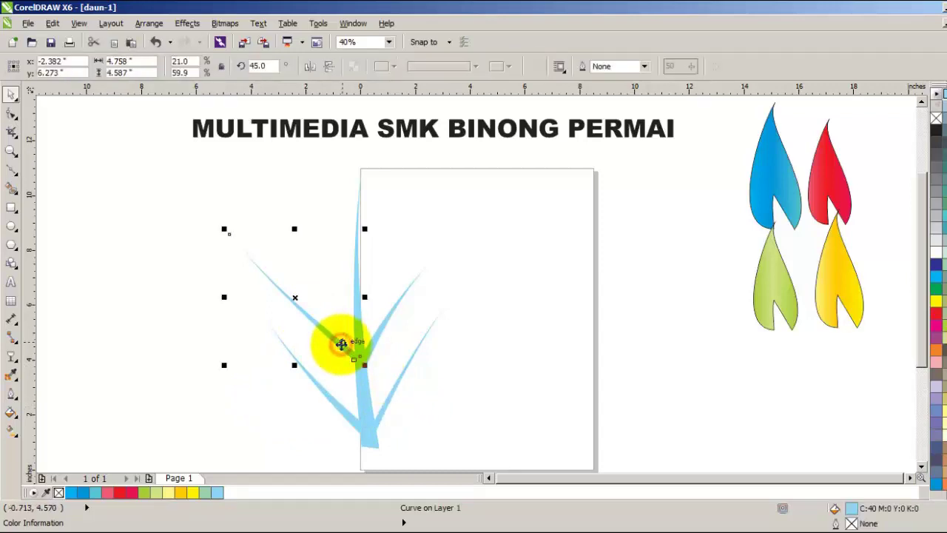
drag(341, 344, 346, 346)
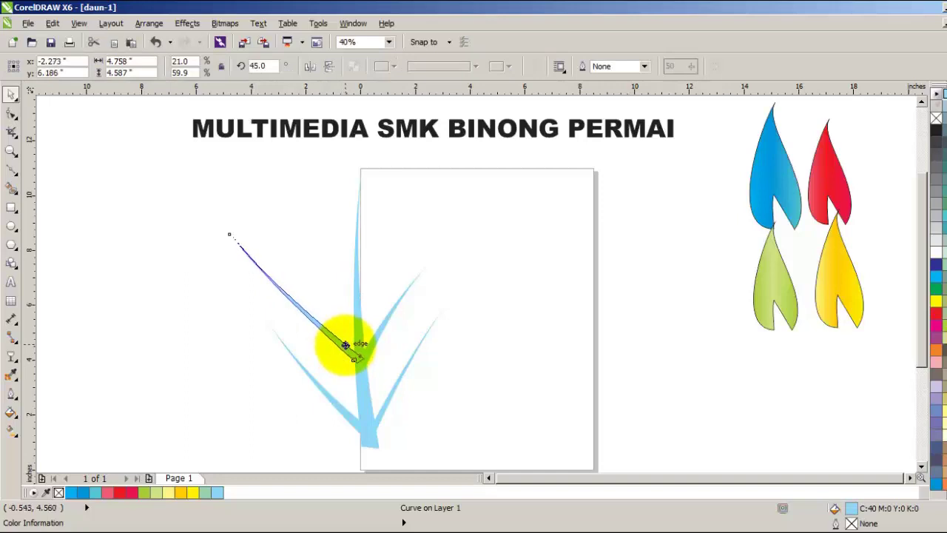
drag(346, 345, 348, 346)
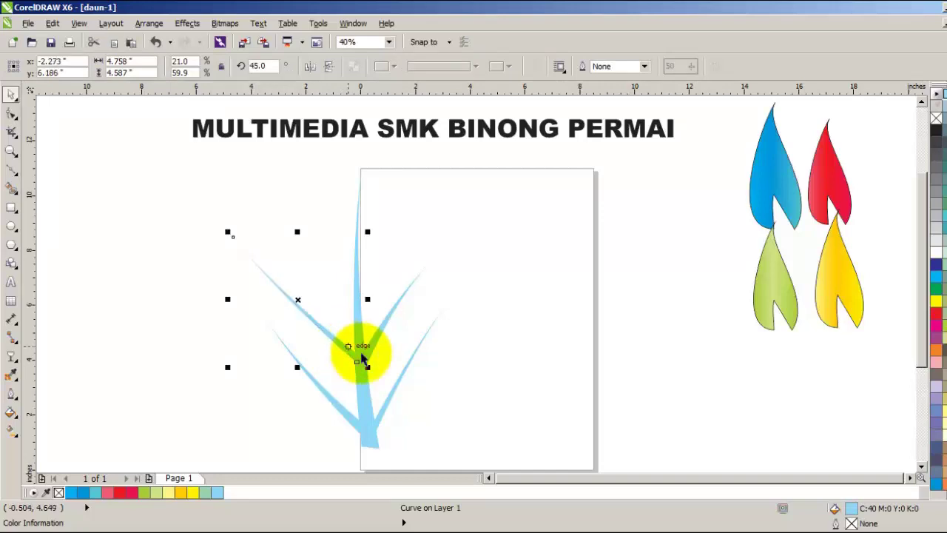
click(461, 421)
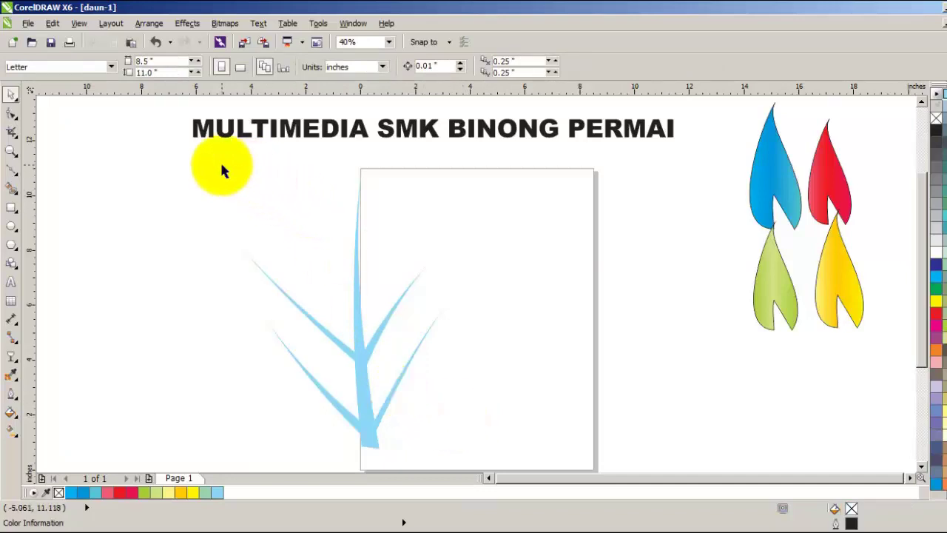
Select the four side branches together and group them.
drag(221, 165, 506, 458)
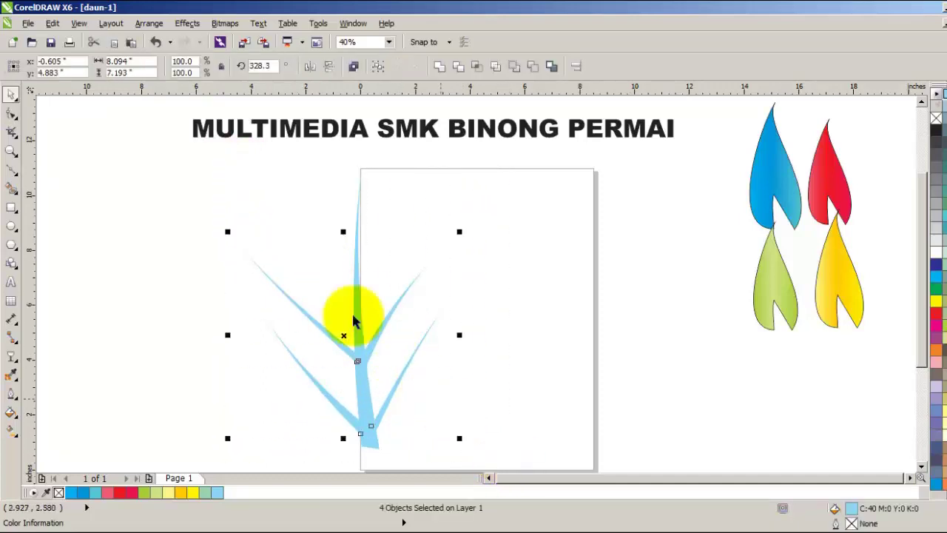
click(150, 23)
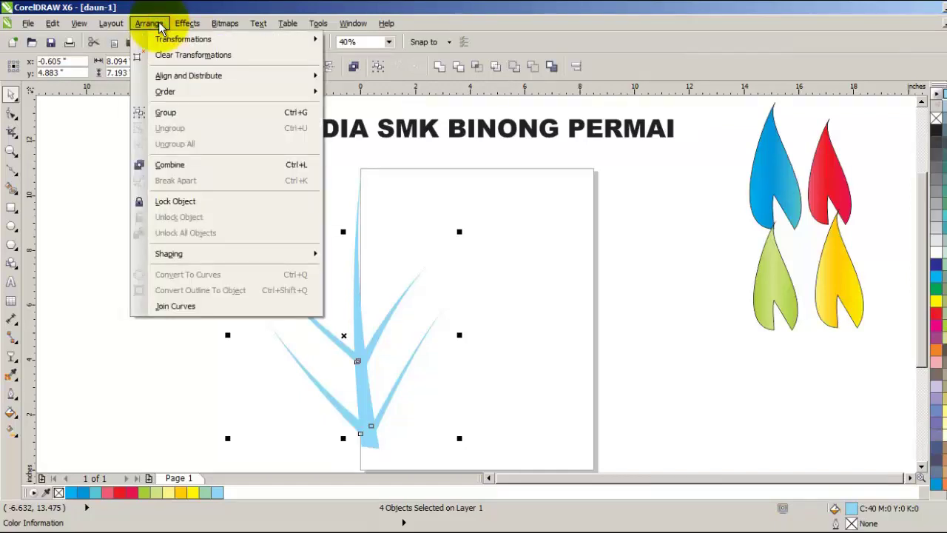
click(169, 113)
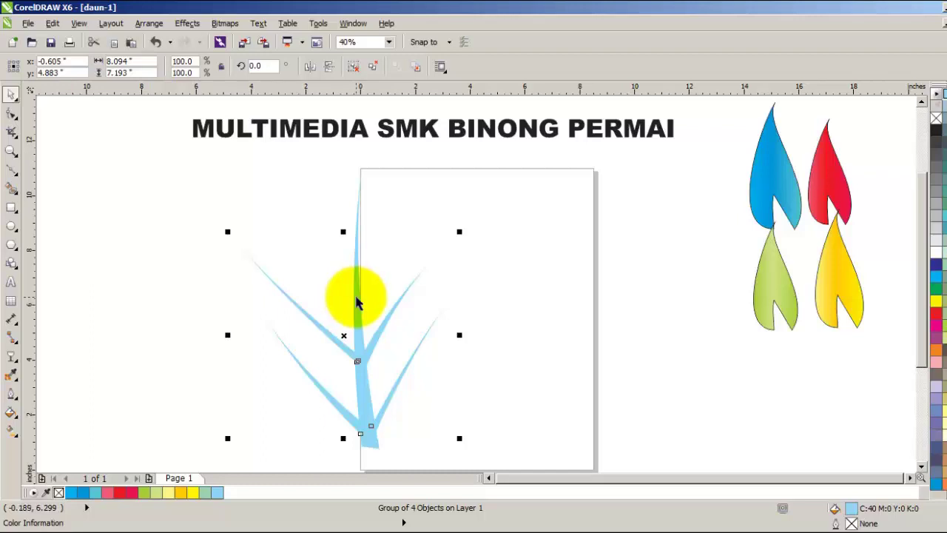
Move the tall stem to the right of the branches, undo the move and clear the selection.
drag(355, 301, 444, 299)
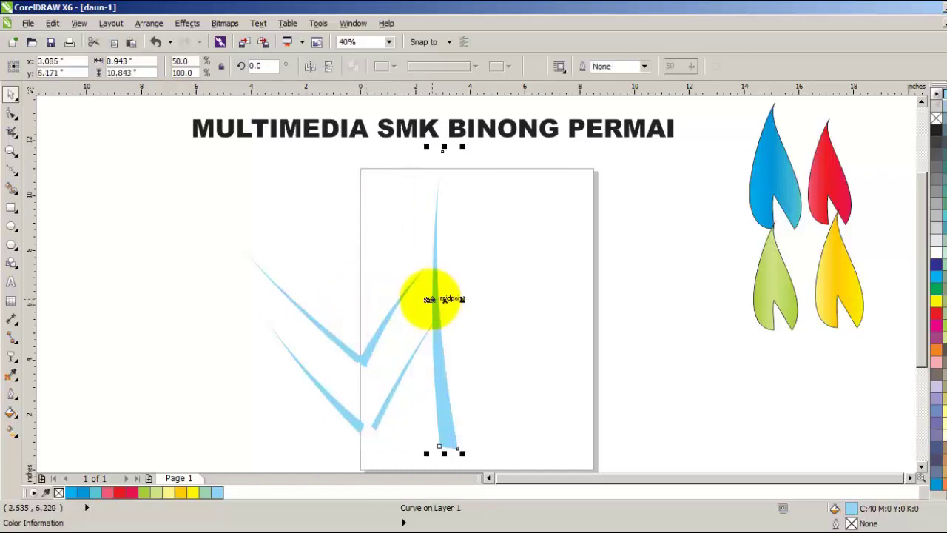
key(Escape)
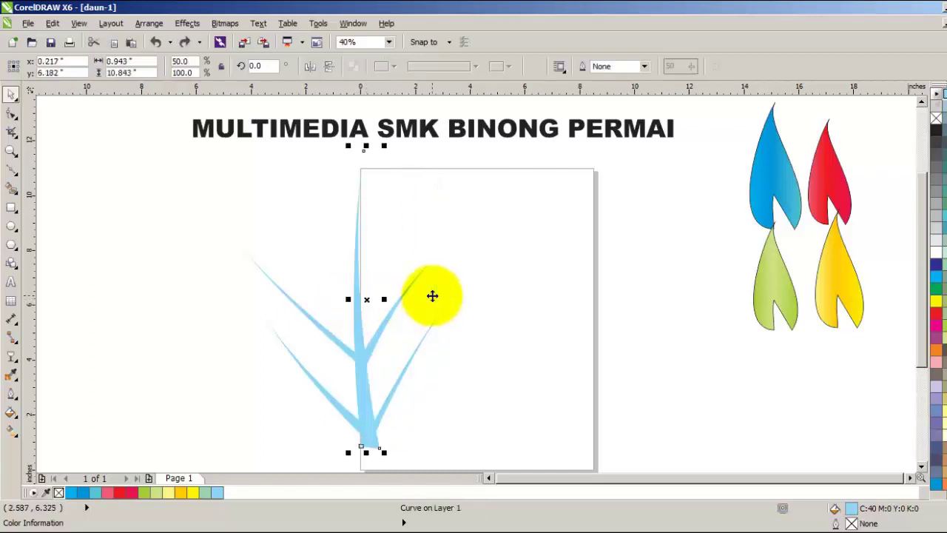
click(237, 169)
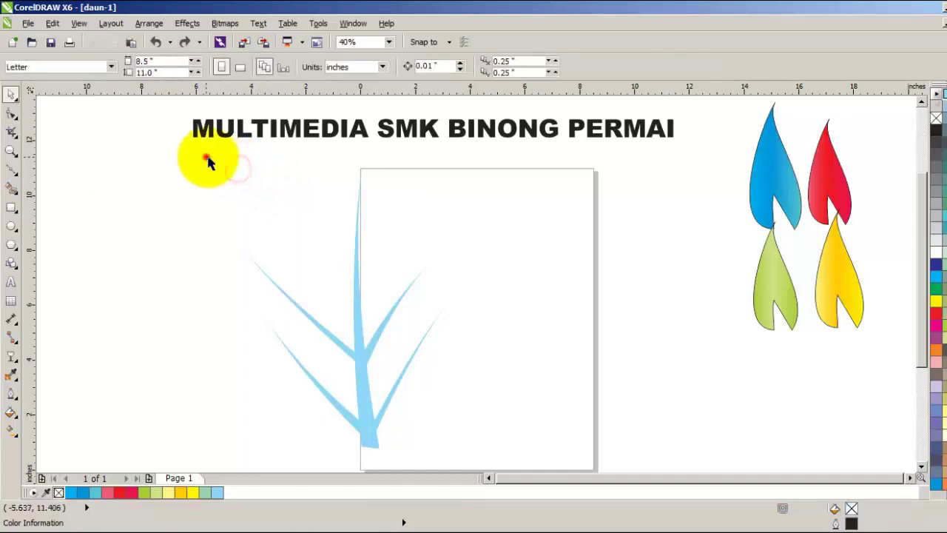
Select the group of four side branches.
drag(206, 156, 531, 397)
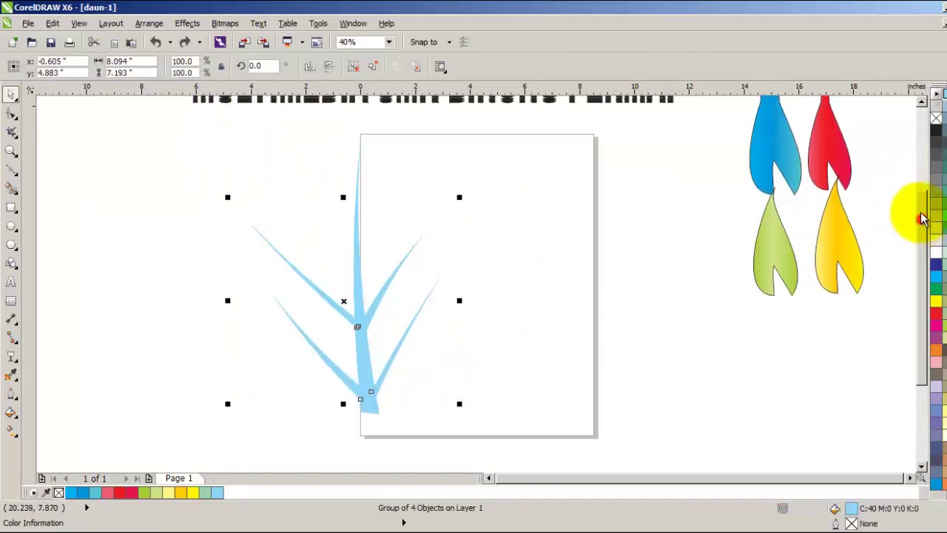
mouse_move(923, 213)
mouse_down()
mouse_move(922, 181)
mouse_move(931, 216)
mouse_up()
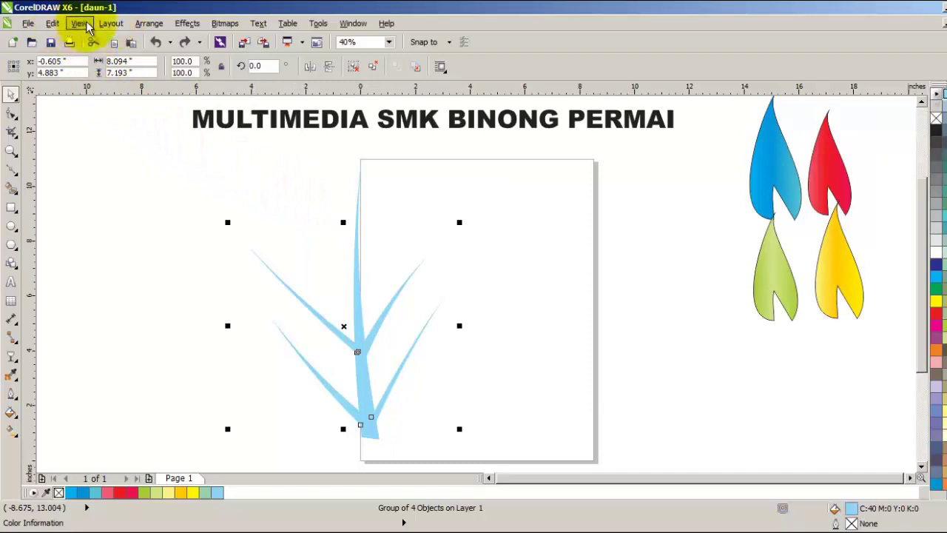
click(146, 23)
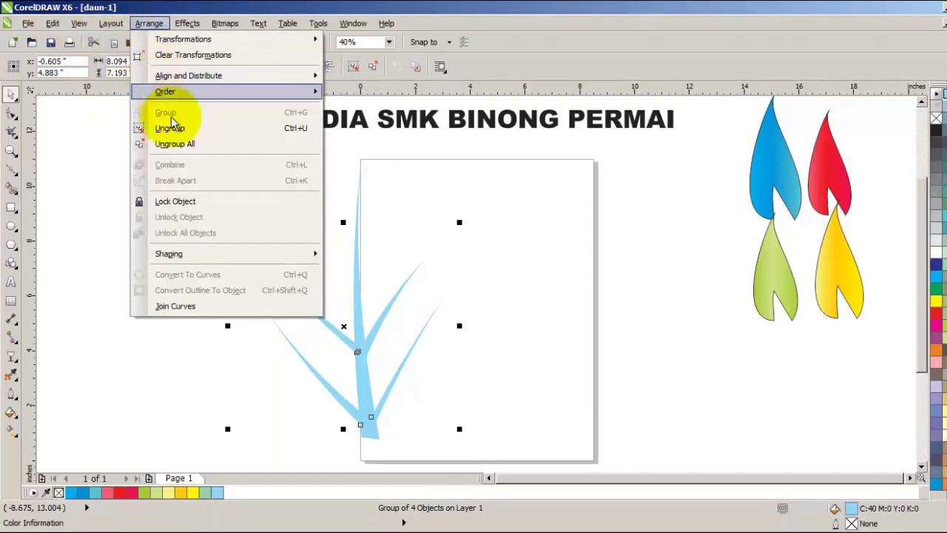
click(163, 395)
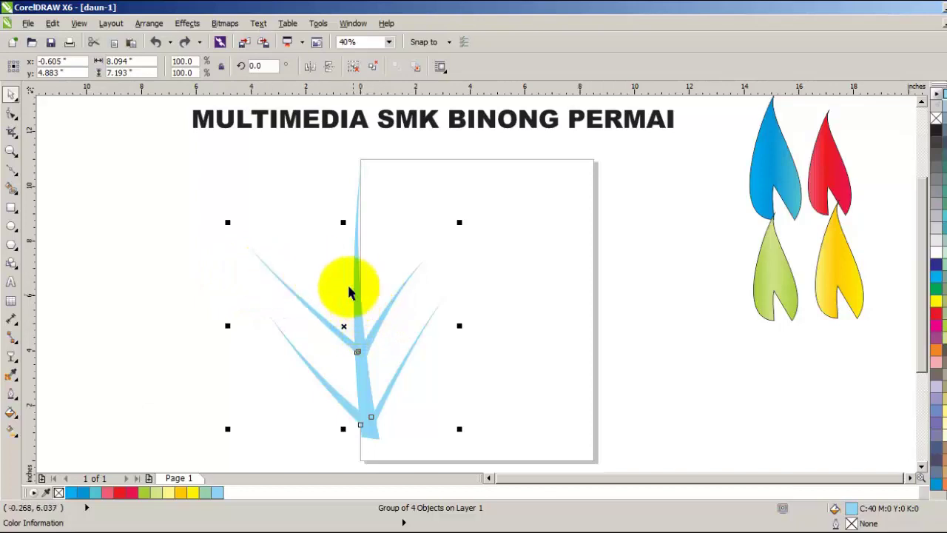
Try moving the tall stem left, away from the side branches, and undo the move.
click(325, 320)
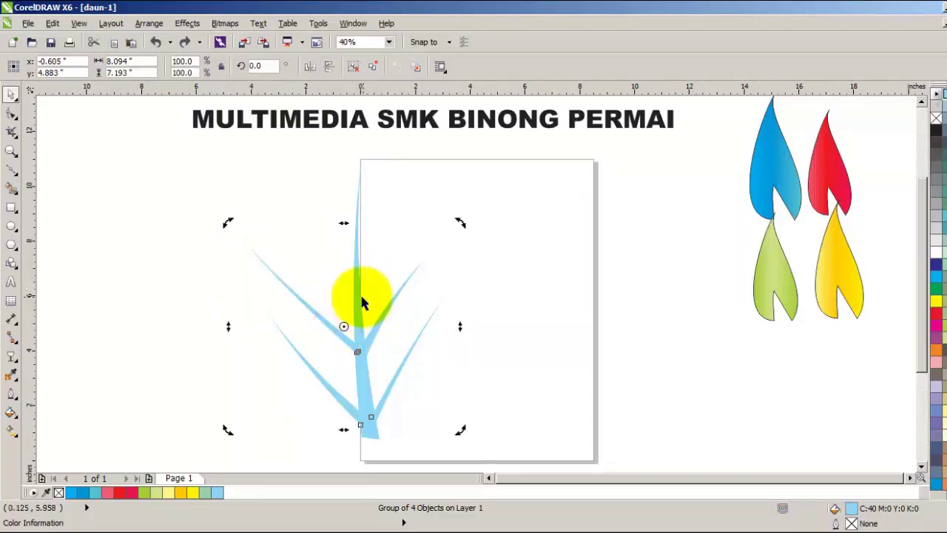
click(360, 290)
drag(229, 163, 577, 450)
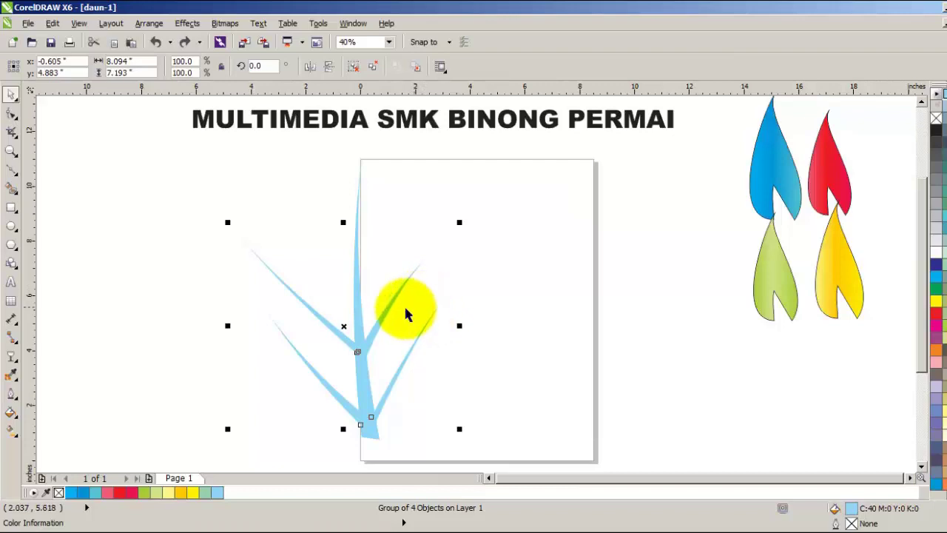
drag(358, 306, 303, 295)
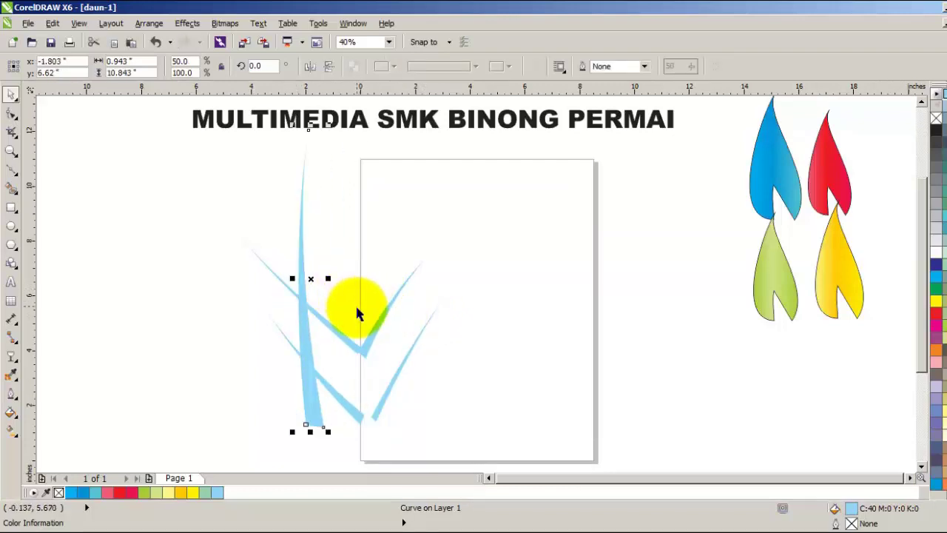
key(ctrl+z)
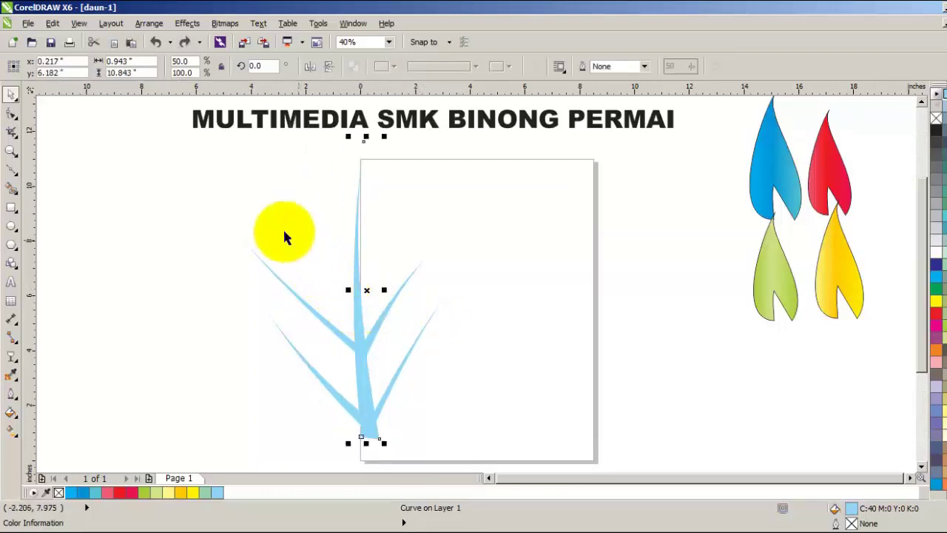
drag(101, 121, 544, 394)
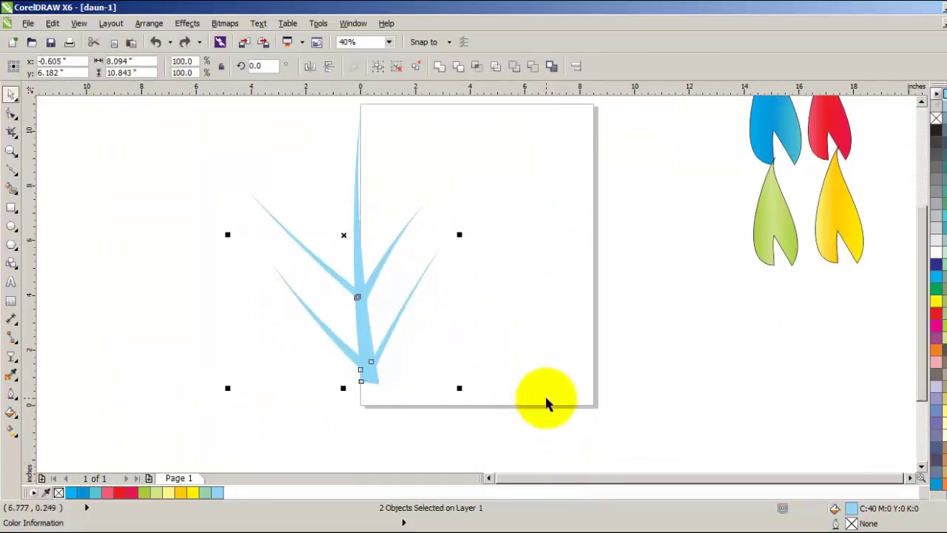
scroll(913, 236, up, 3)
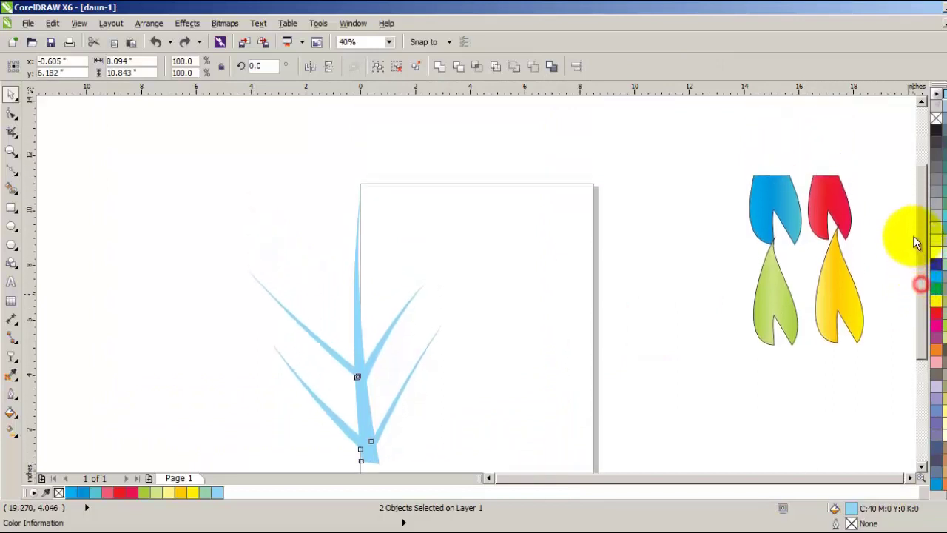
scroll(909, 221, right, 2)
click(917, 244)
scroll(916, 244, right, 3)
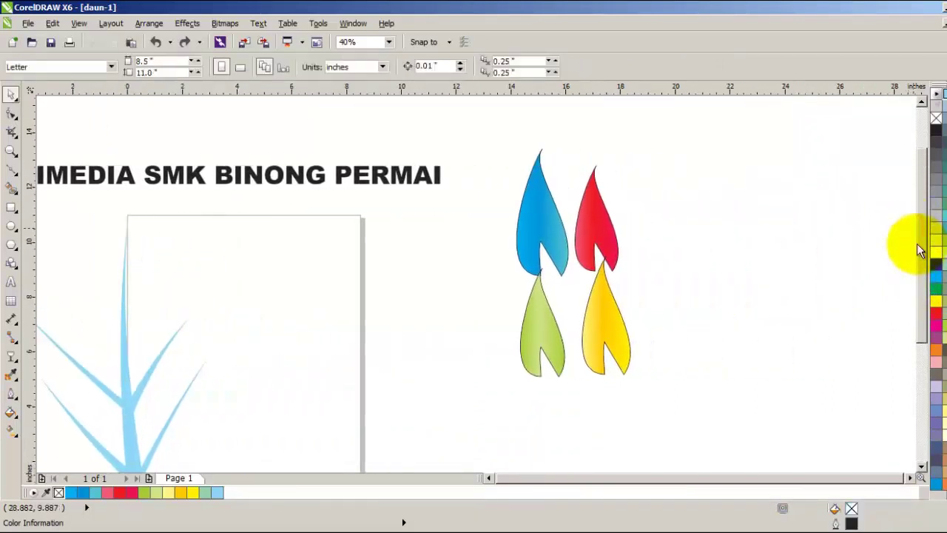
drag(625, 475, 489, 474)
click(489, 474)
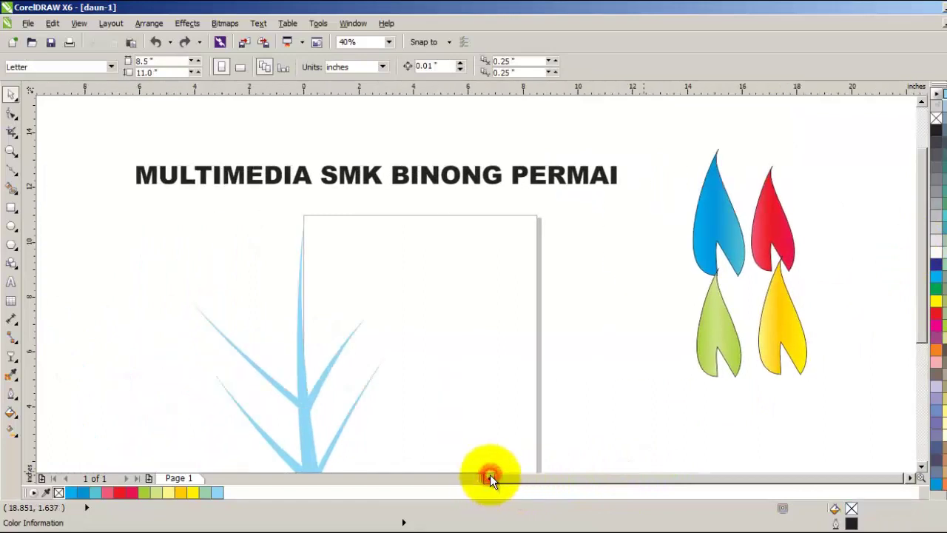
click(909, 478)
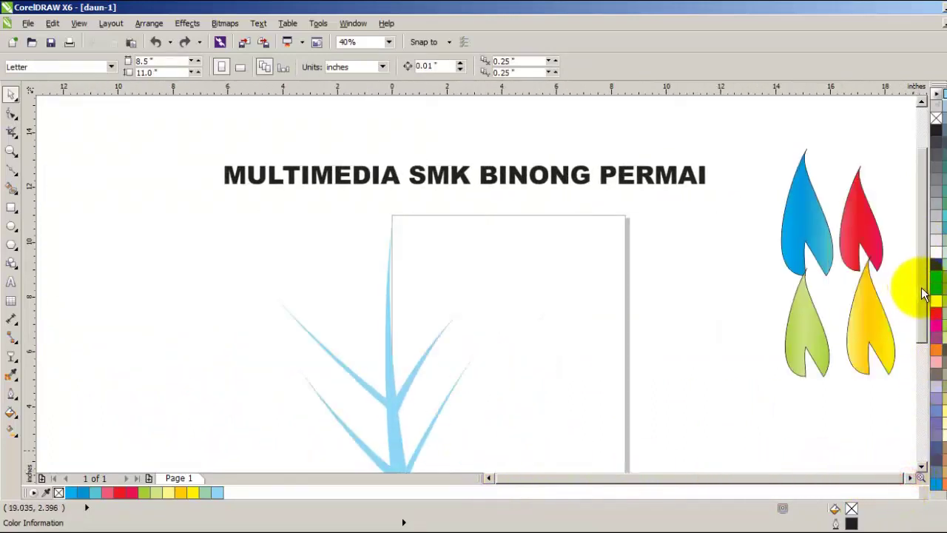
drag(923, 294, 929, 326)
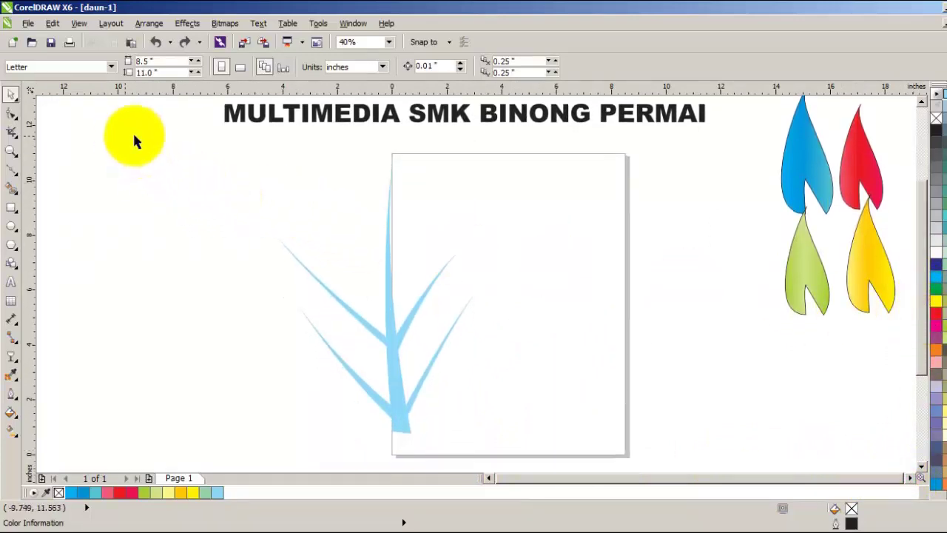
Select the side-branch group and the tall stem in turn to check that they are still separate objects.
drag(157, 139, 581, 435)
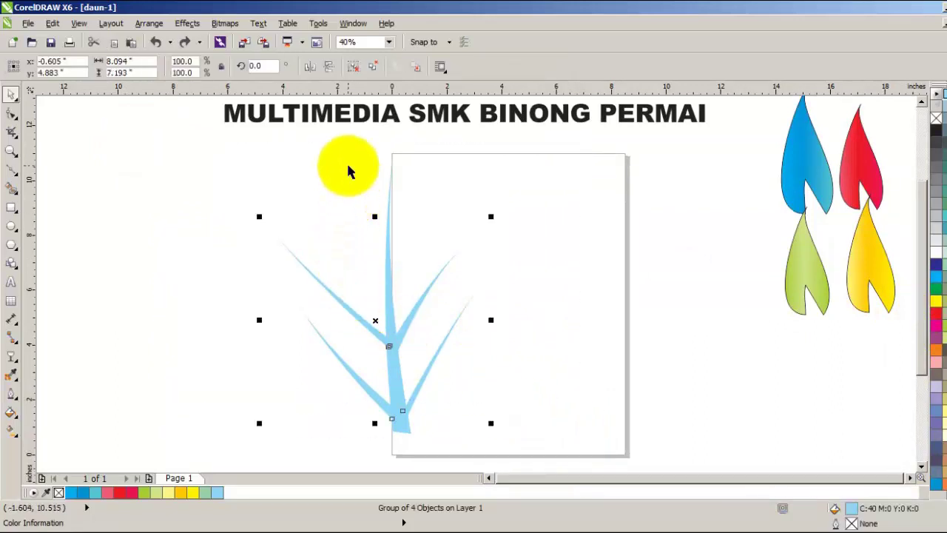
drag(348, 164, 549, 416)
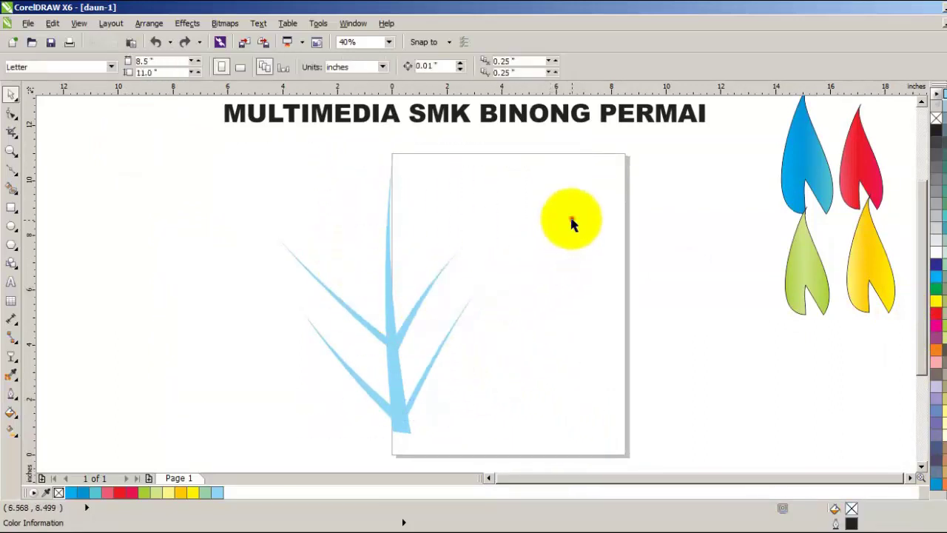
drag(570, 218, 186, 370)
drag(522, 181, 264, 303)
click(402, 414)
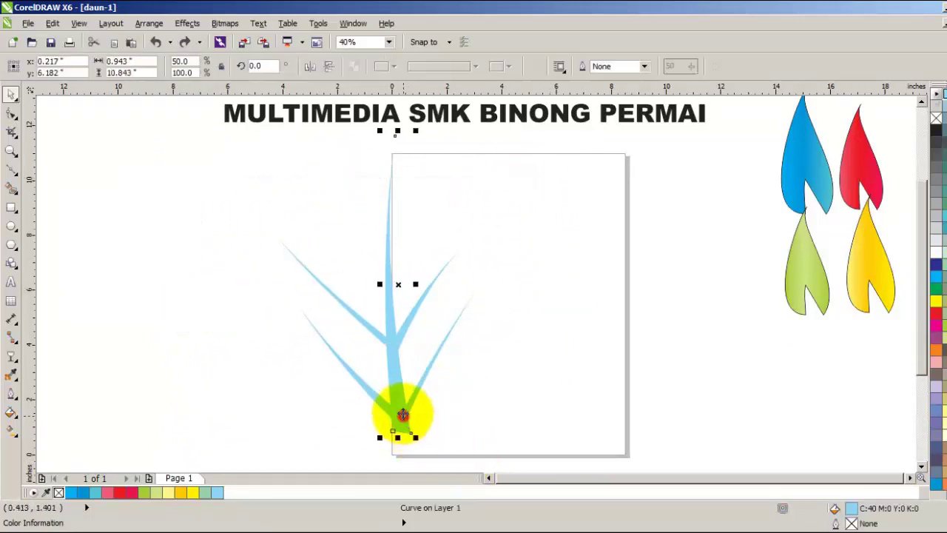
click(428, 369)
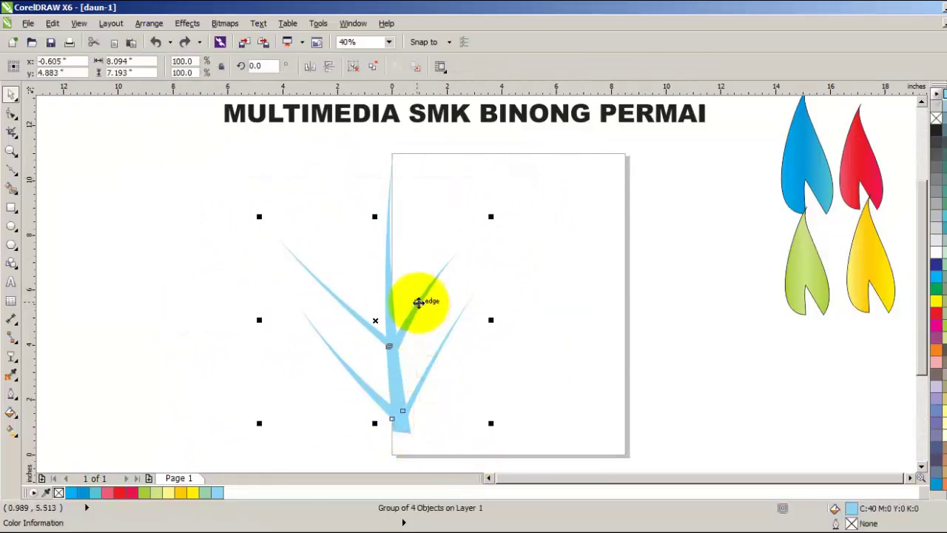
click(386, 180)
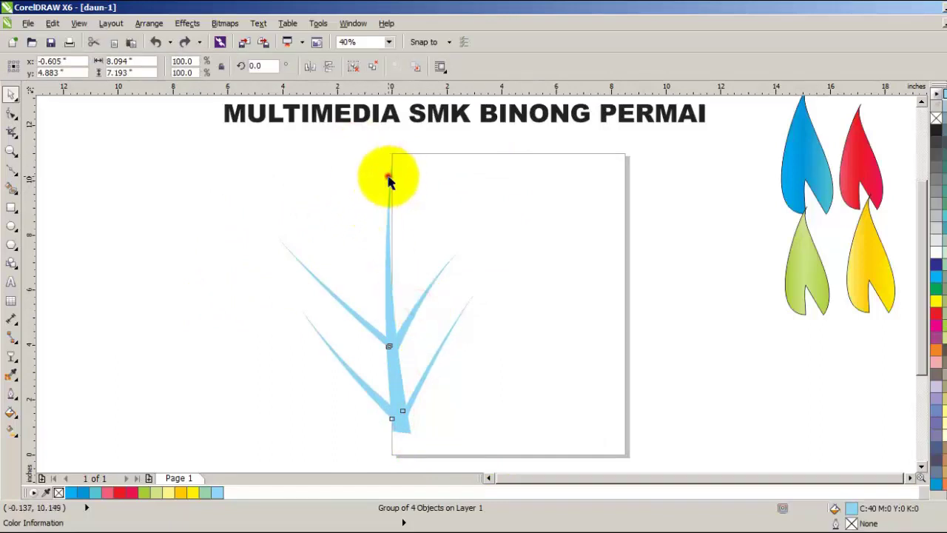
click(390, 192)
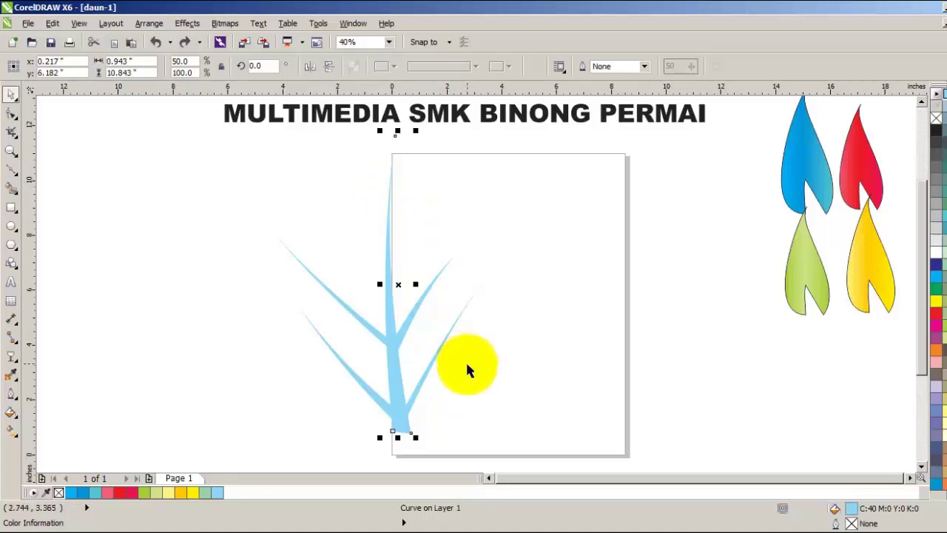
click(141, 24)
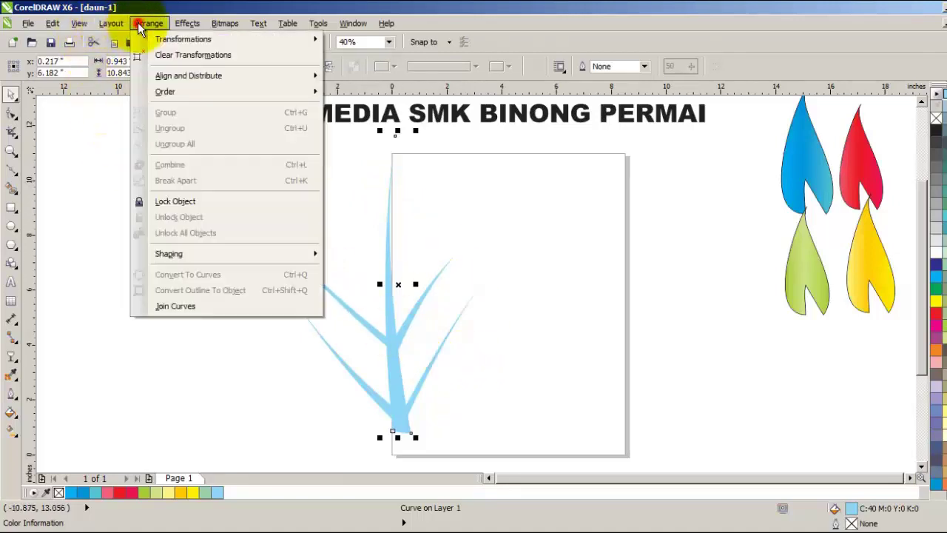
click(137, 23)
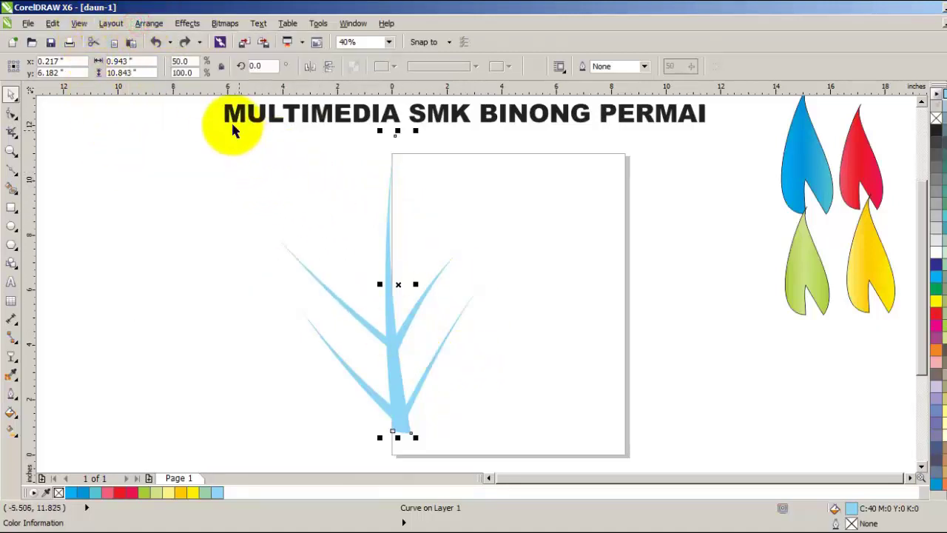
Try shifting the tall stem off the grouped branches once more and undo the shift.
drag(255, 141, 417, 435)
drag(348, 191, 433, 429)
drag(214, 160, 482, 409)
click(386, 273)
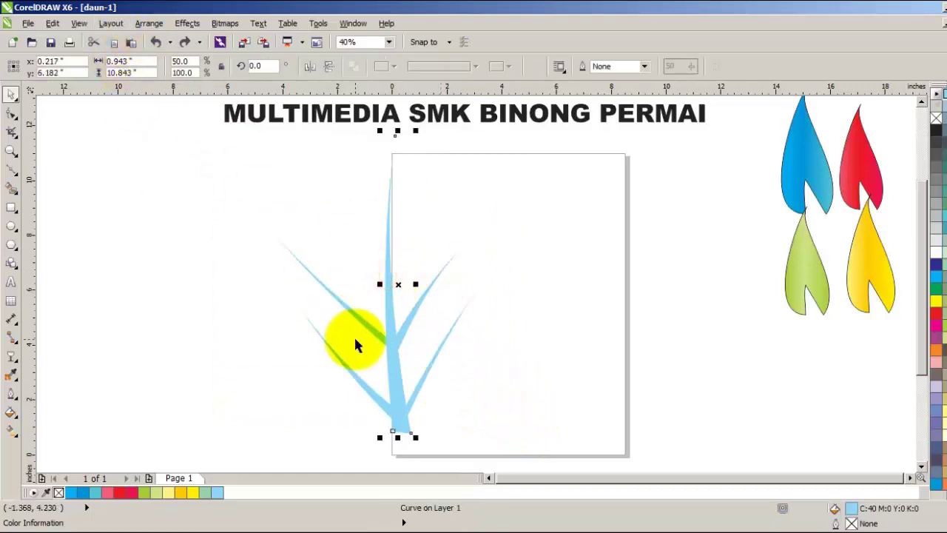
drag(389, 348, 349, 333)
key(ctrl+z)
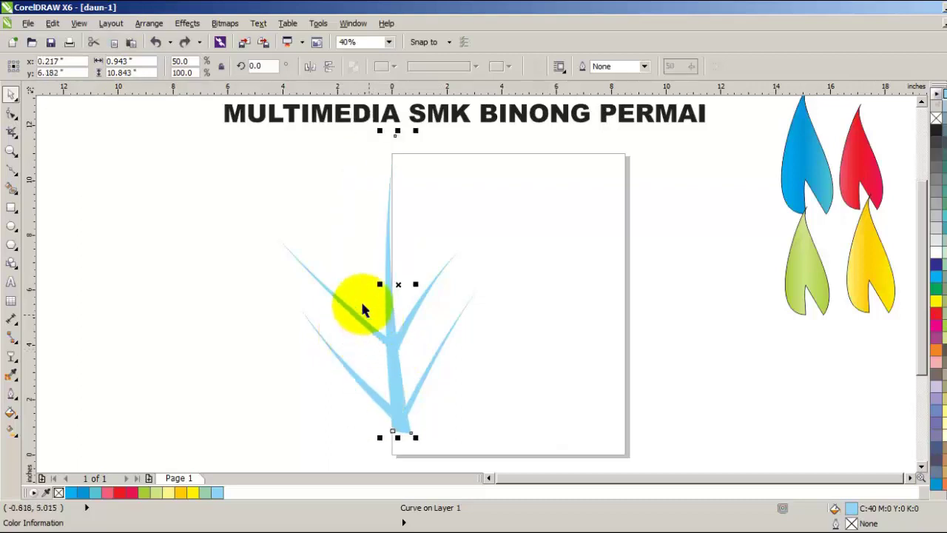
Select the tall stem together with the side-branch group and group them into one plant.
drag(292, 192, 478, 422)
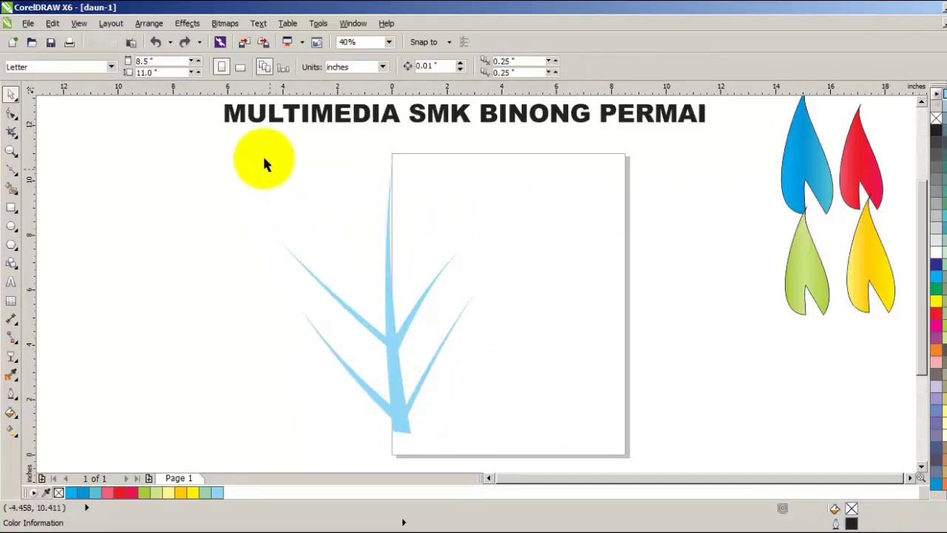
mouse_move(199, 117)
mouse_down()
mouse_move(666, 383)
mouse_move(711, 455)
mouse_move(631, 367)
mouse_move(661, 441)
mouse_up()
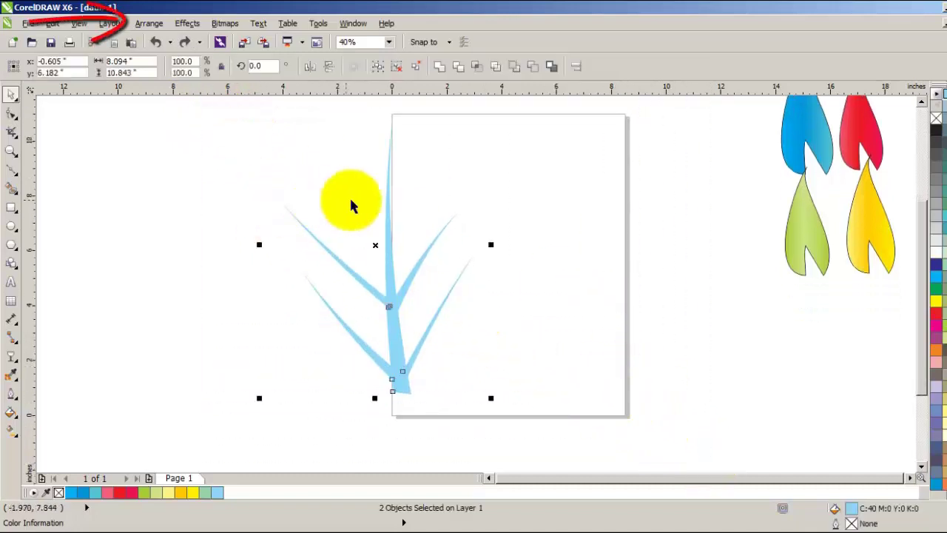
click(156, 24)
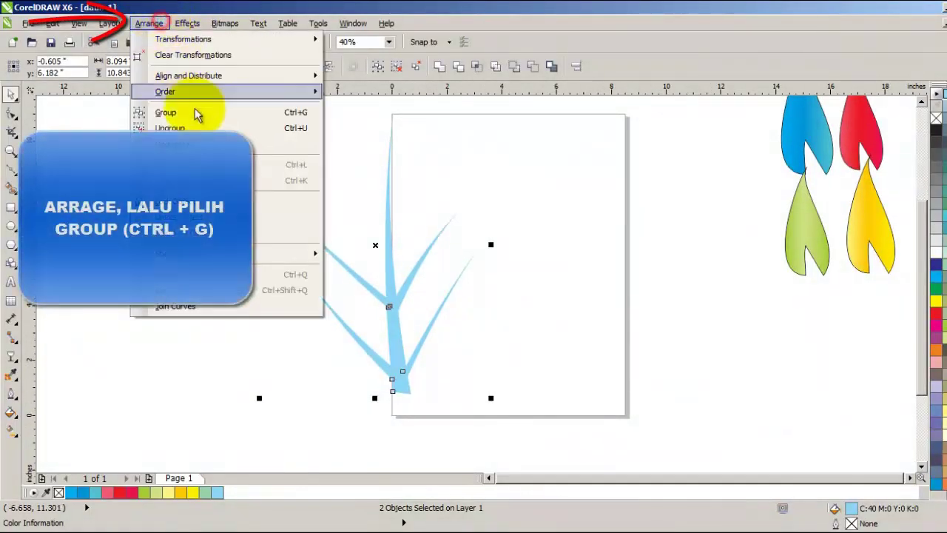
click(200, 118)
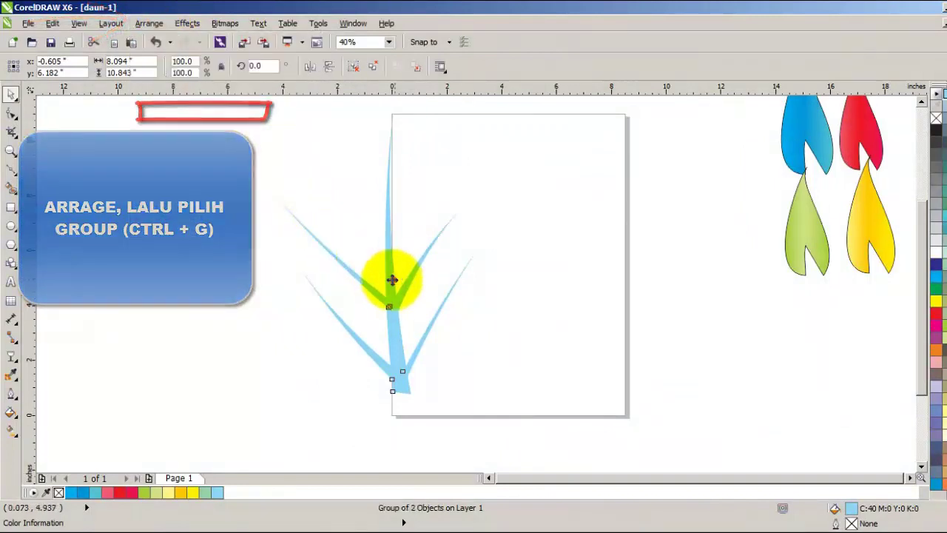
Move the grouped plant to the blank area left of the page.
drag(391, 274, 285, 249)
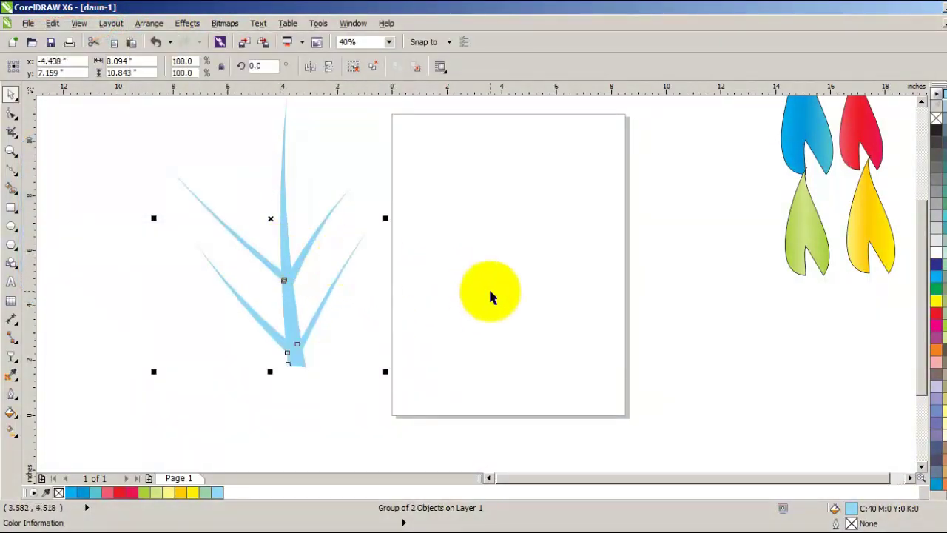
drag(290, 239, 429, 261)
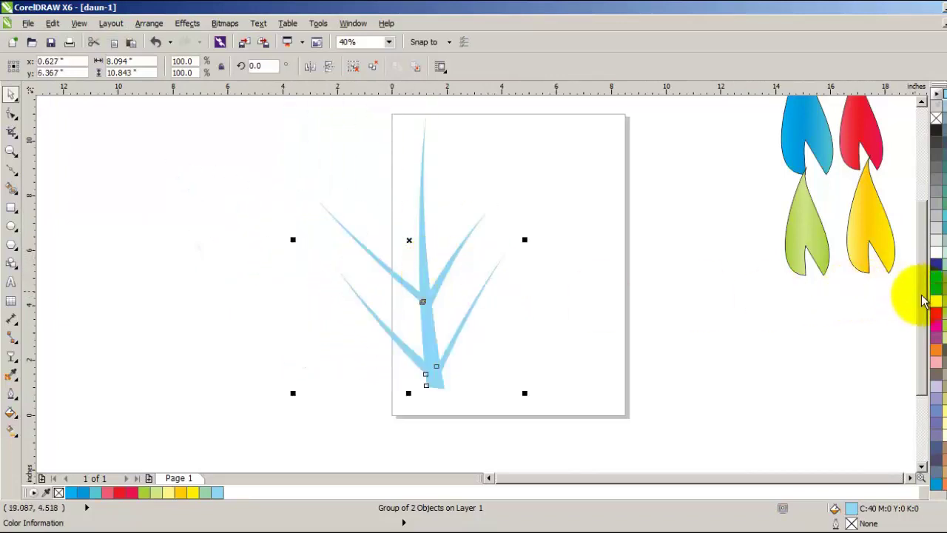
scroll(924, 281, up, 2)
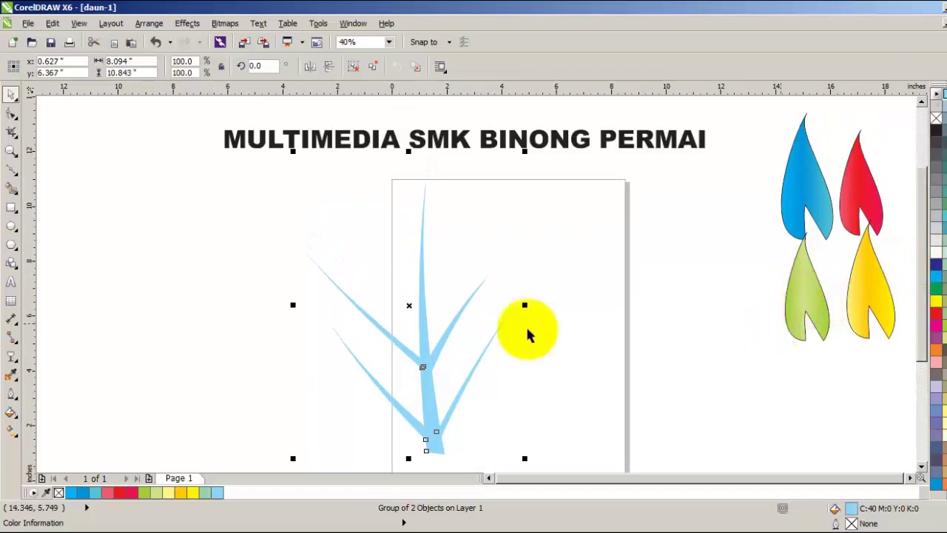
drag(420, 349, 171, 314)
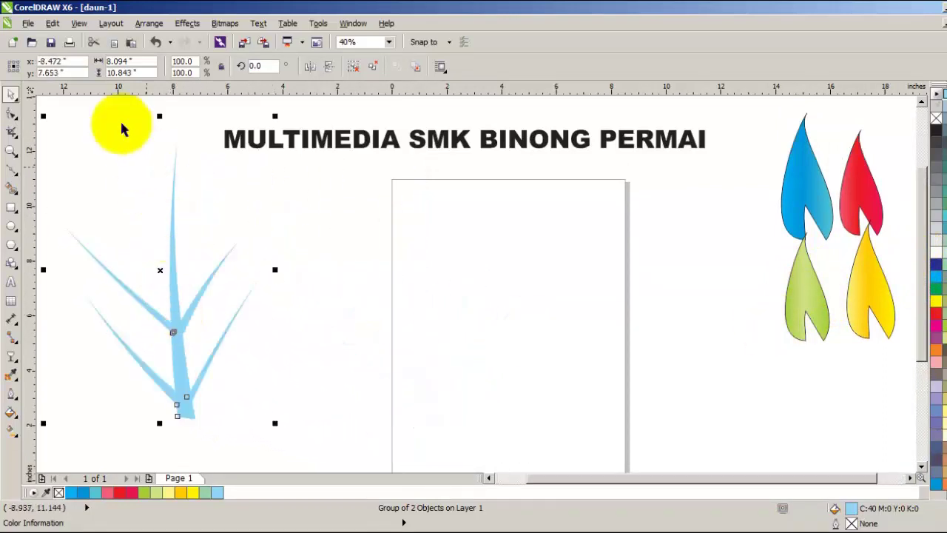
Scale the plant group proportionally down to about 57.8% and duplicate it four times.
click(175, 298)
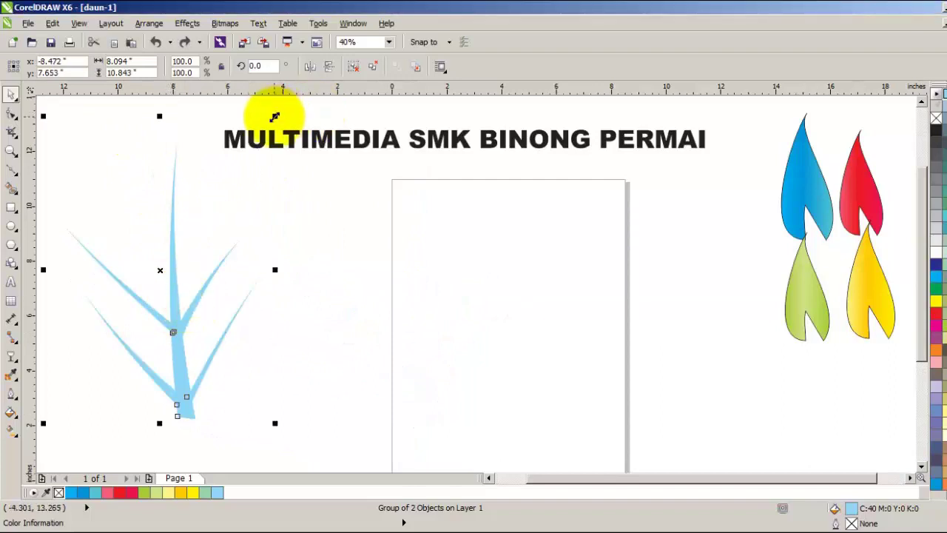
drag(273, 114, 196, 255)
key(ctrl+d)
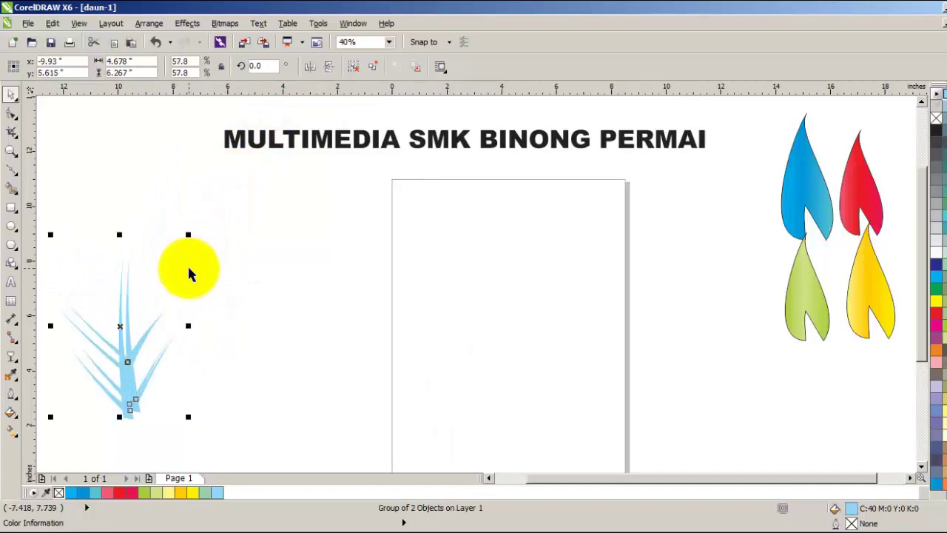
key(ctrl+d)
key(ctrl+d)
key(ctrl+d)
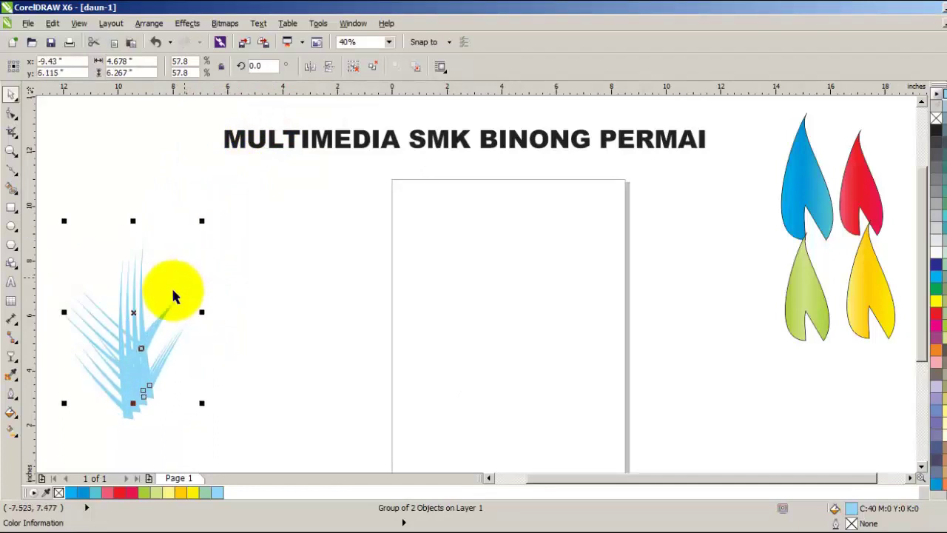
Move the four duplicates one by one above the original plant, spreading them in an overlapping row.
drag(154, 311, 127, 170)
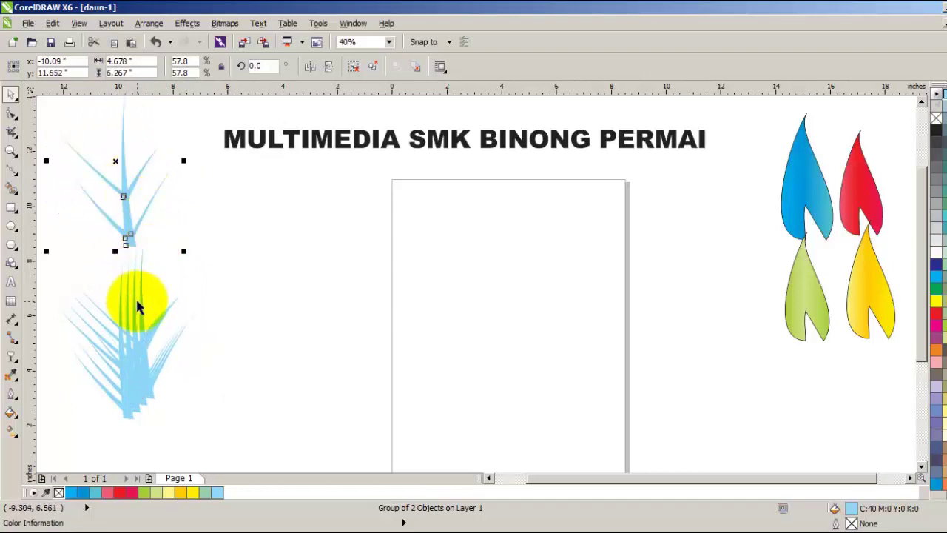
drag(180, 235, 180, 238)
drag(138, 336, 182, 191)
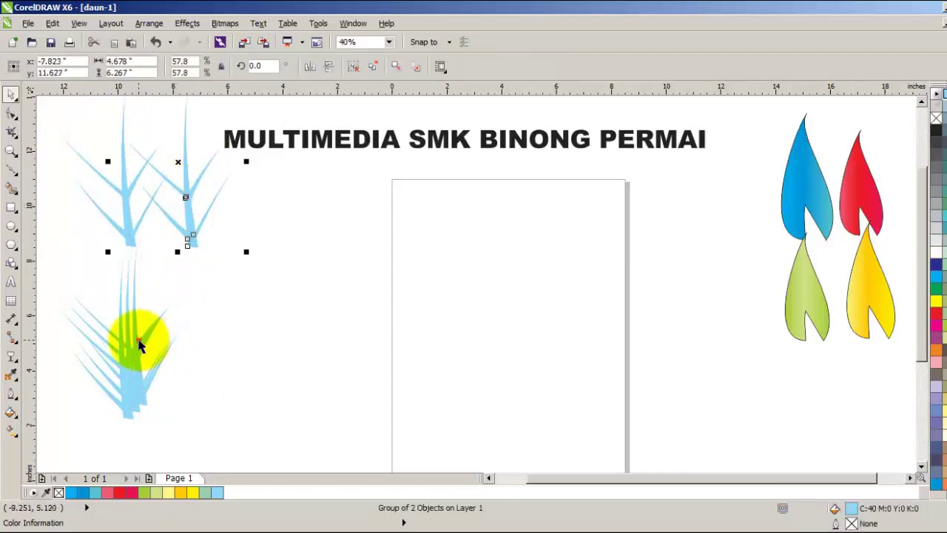
drag(140, 344, 219, 173)
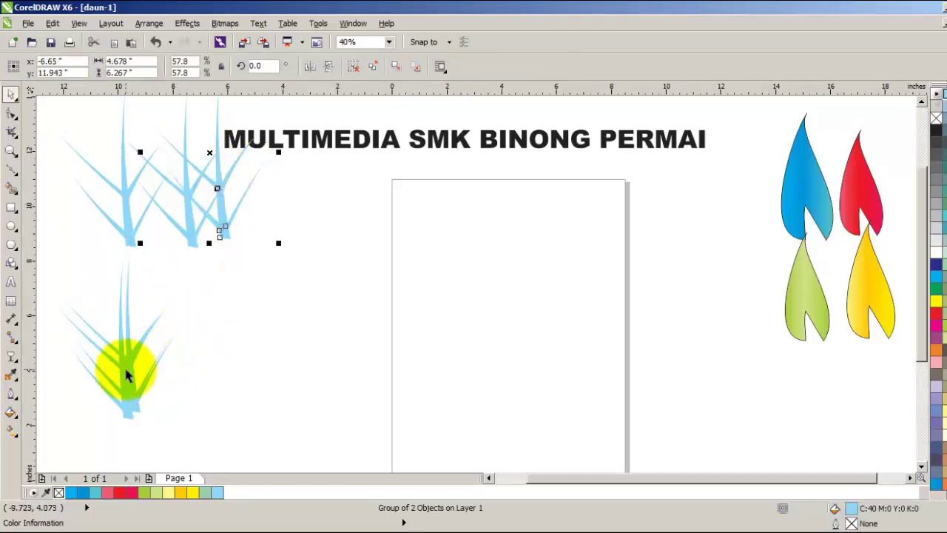
drag(125, 374, 154, 186)
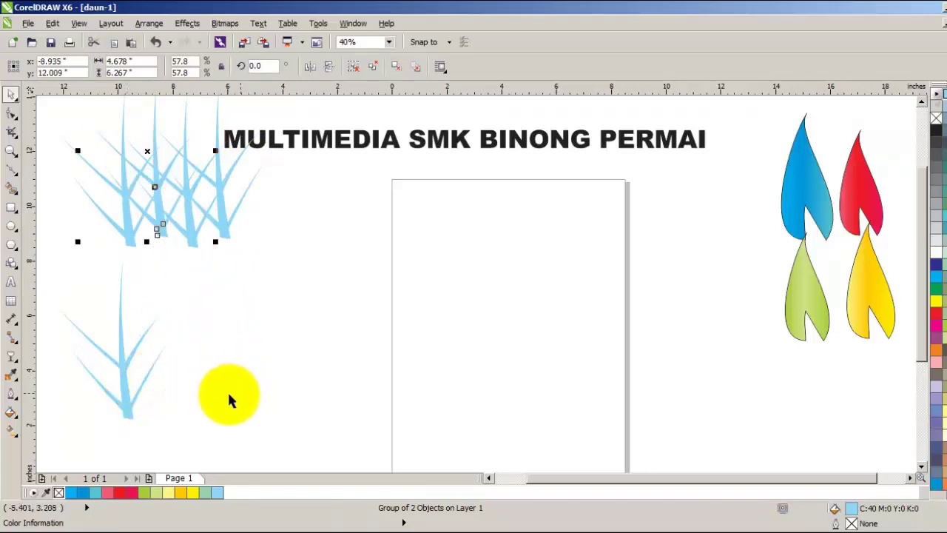
Move the blue leaf onto the page and scale it up proportionally to about 87.4%.
click(801, 189)
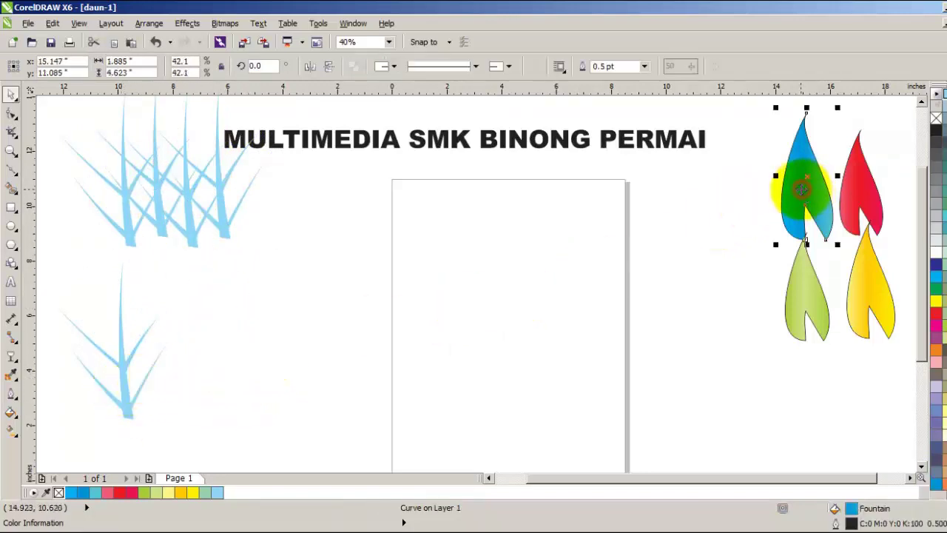
drag(802, 189, 494, 262)
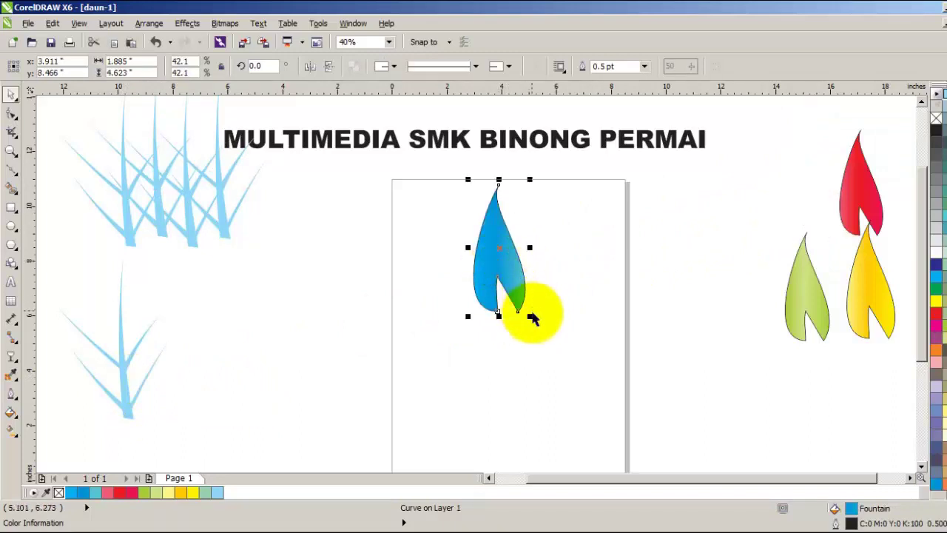
drag(529, 316, 699, 449)
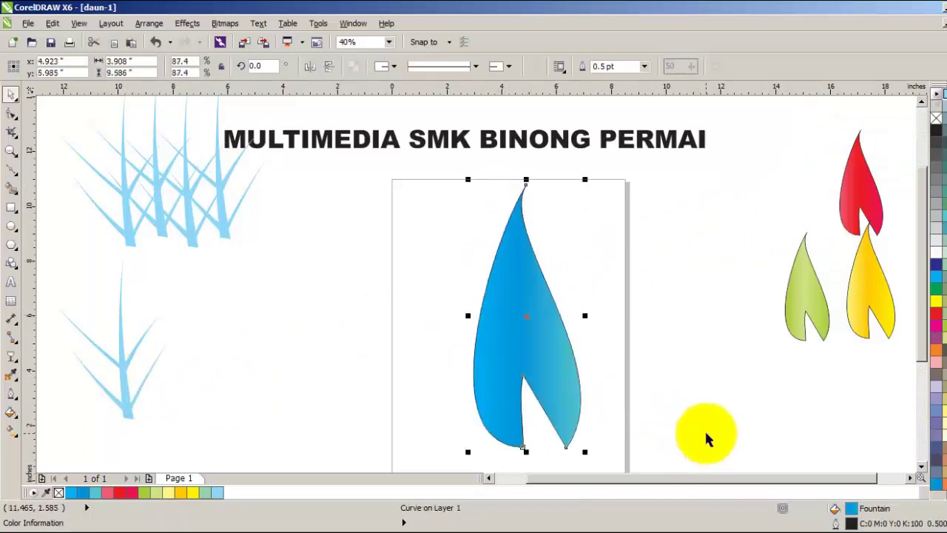
click(123, 371)
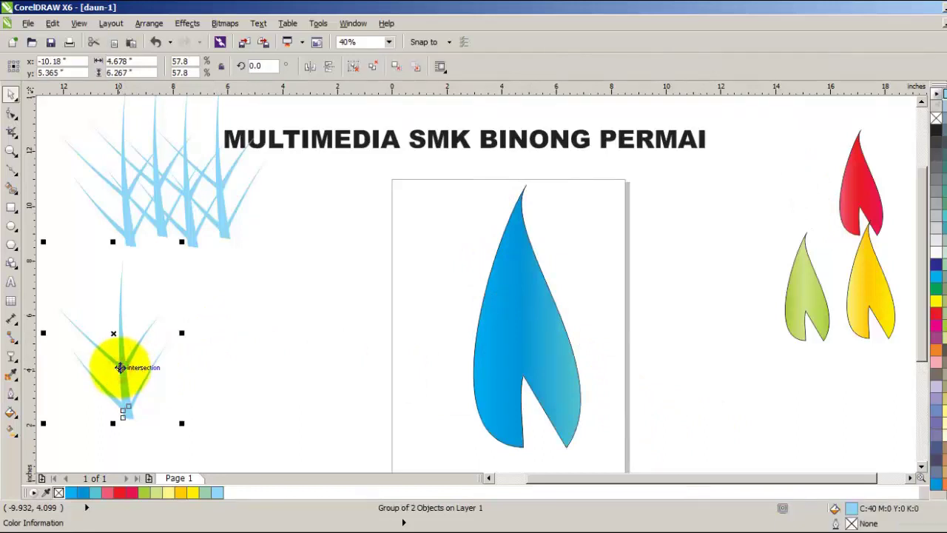
right_click(121, 369)
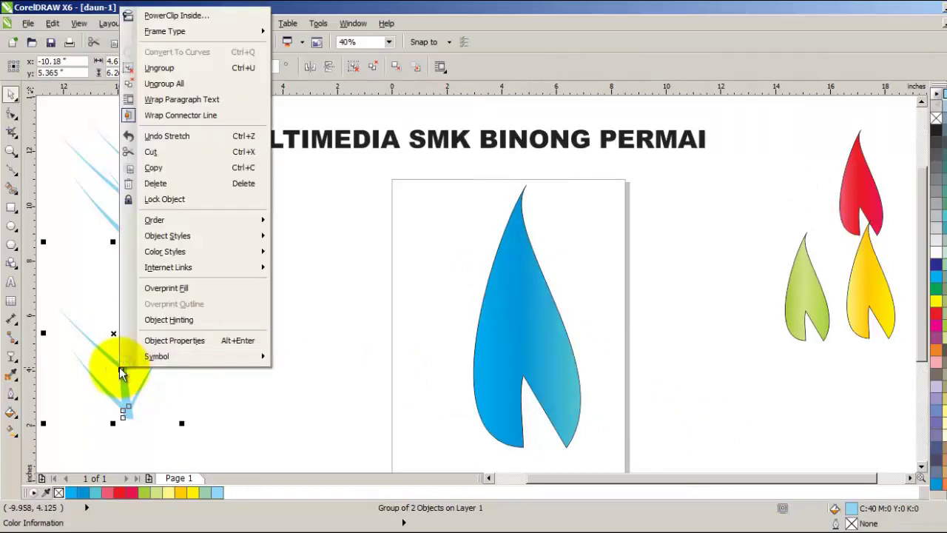
click(158, 387)
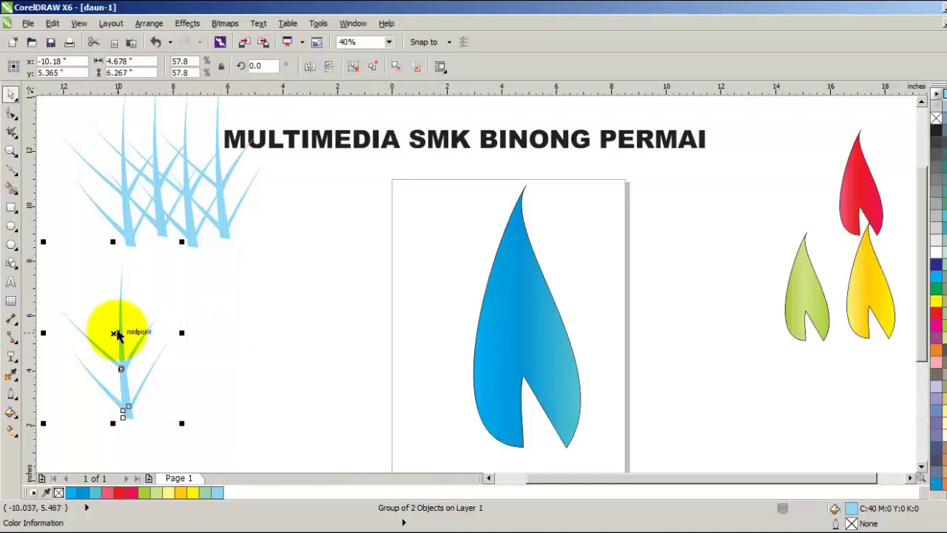
click(184, 25)
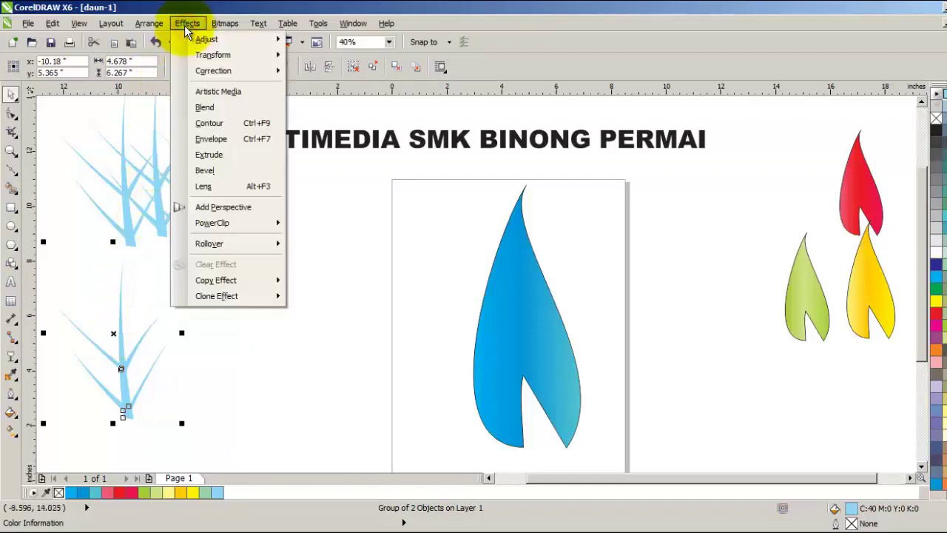
mouse_move(199, 230)
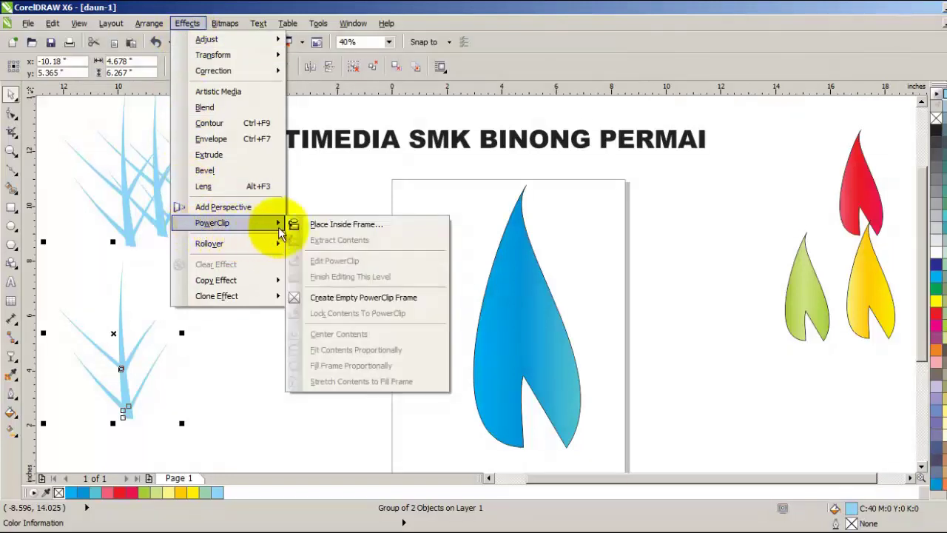
click(311, 298)
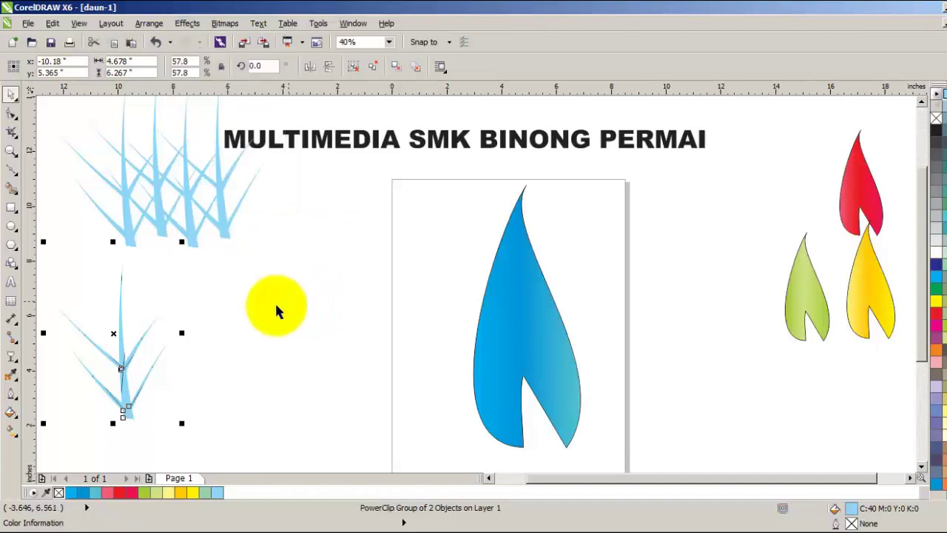
key(ctrl+z)
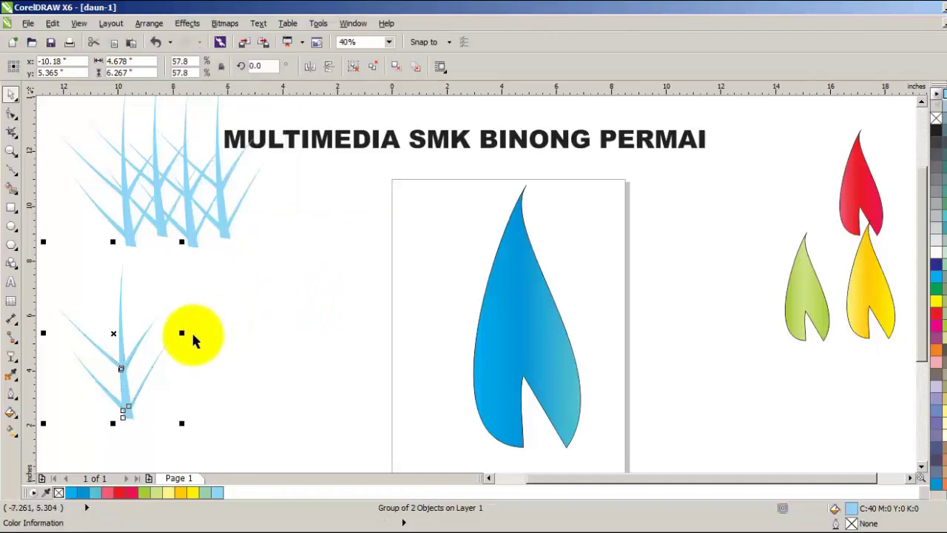
Place the single light blue plant group inside the blue leaf as PowerClip contents.
click(184, 28)
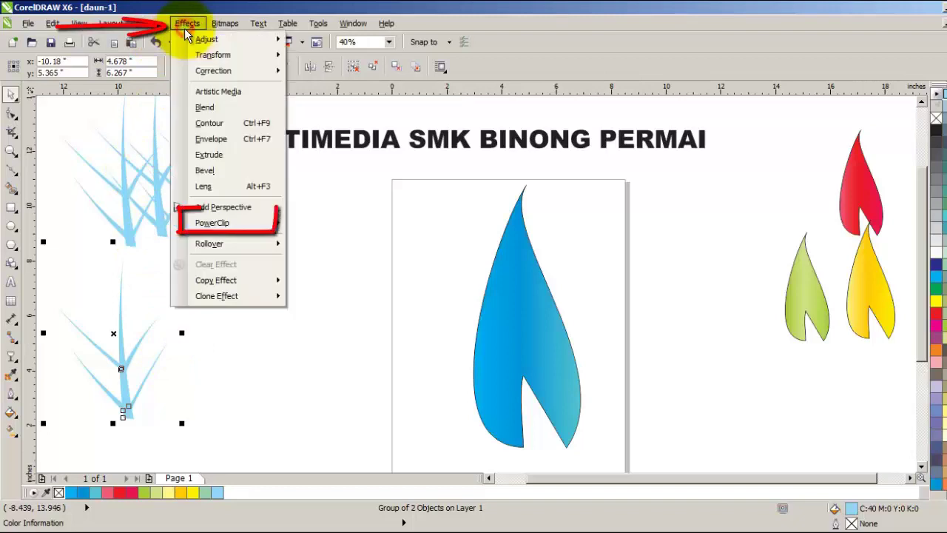
mouse_move(222, 226)
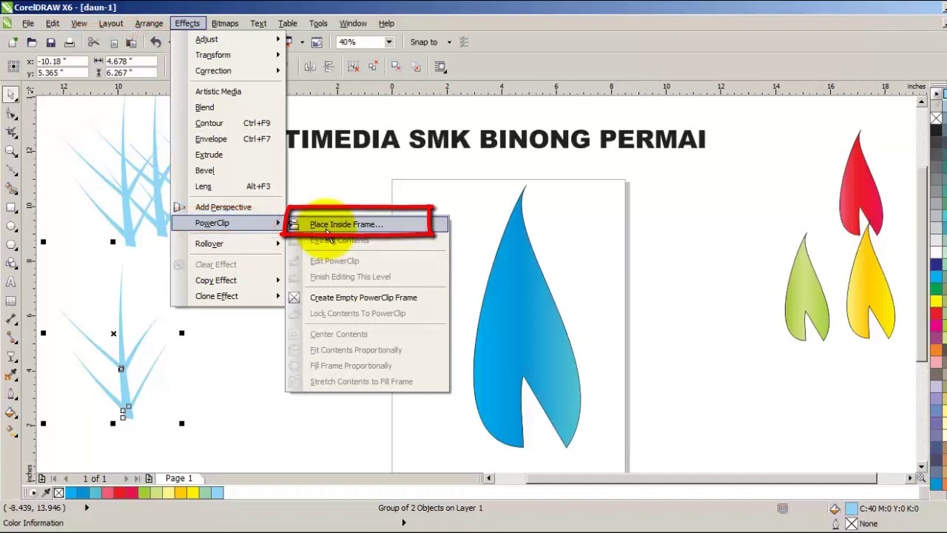
click(328, 230)
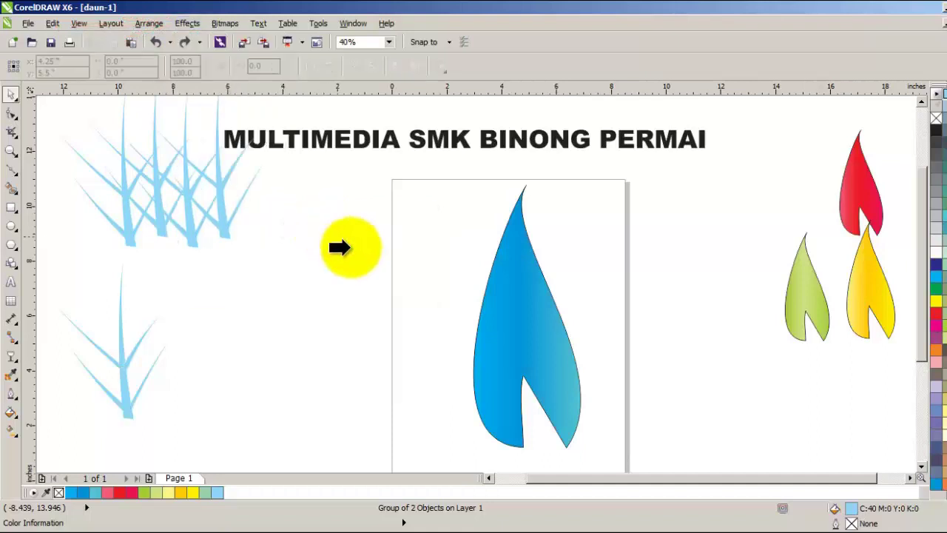
click(503, 333)
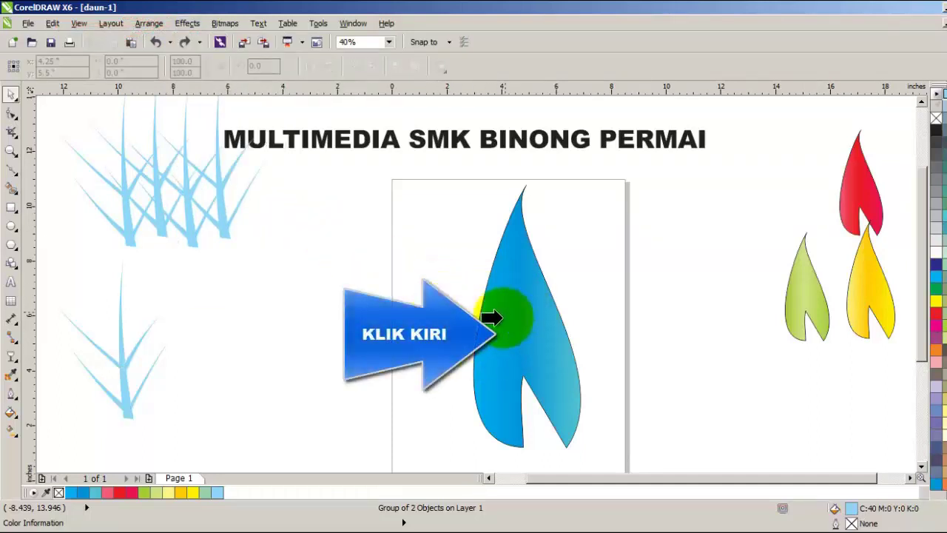
click(503, 325)
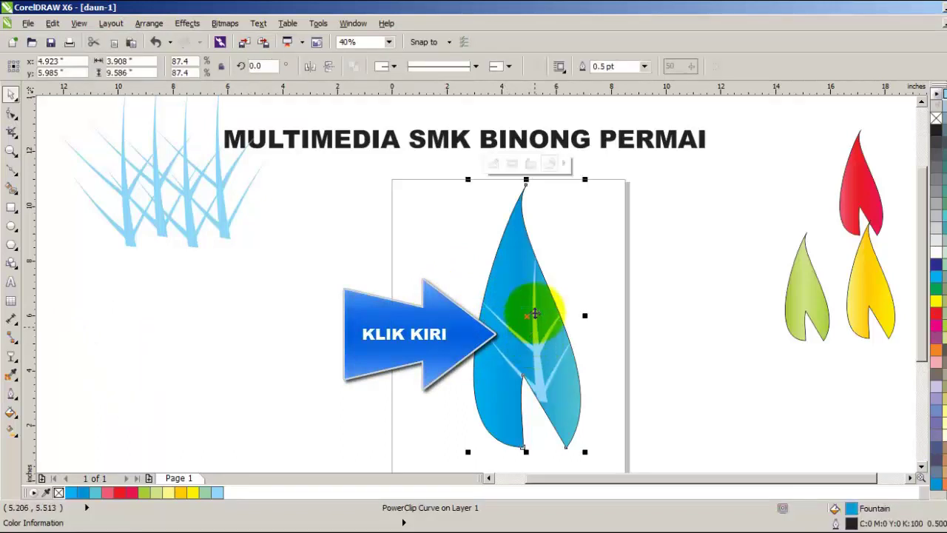
Select the PowerClip contents of the blue leaf and shift the plant so its stem base meets the leaf's notch.
click(512, 166)
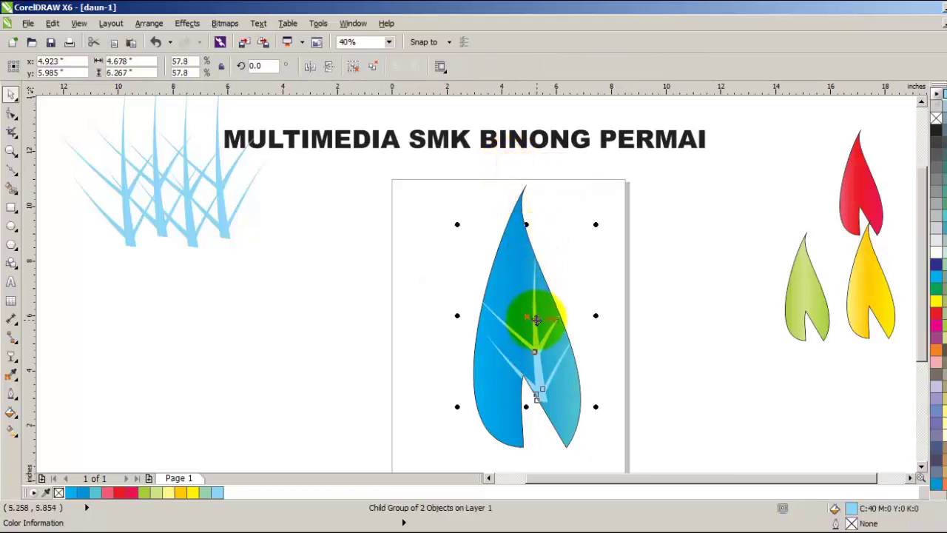
drag(536, 320, 520, 309)
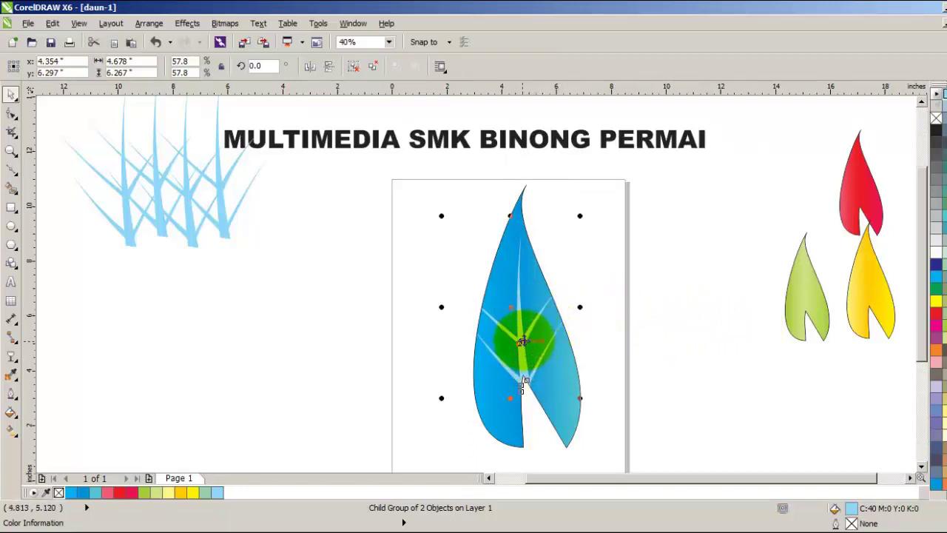
drag(526, 266, 525, 329)
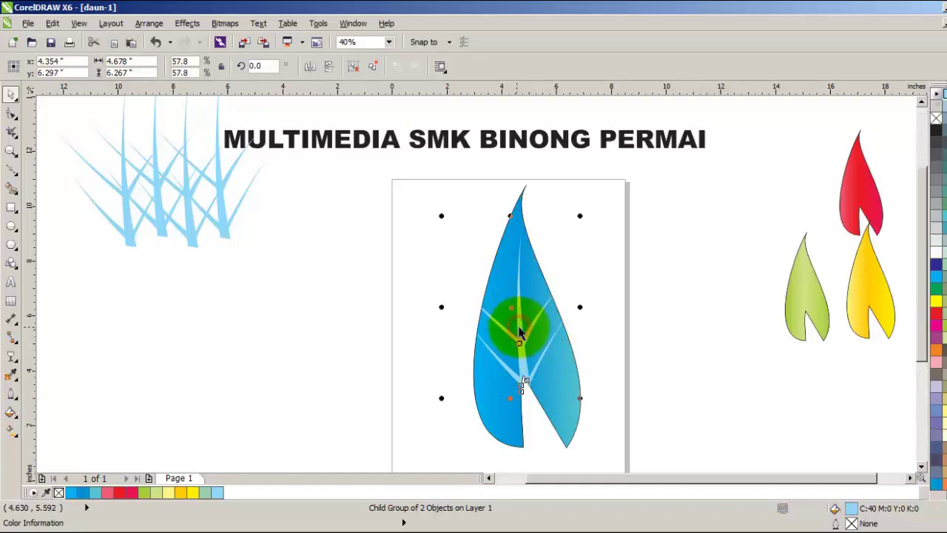
drag(520, 332, 526, 263)
click(541, 442)
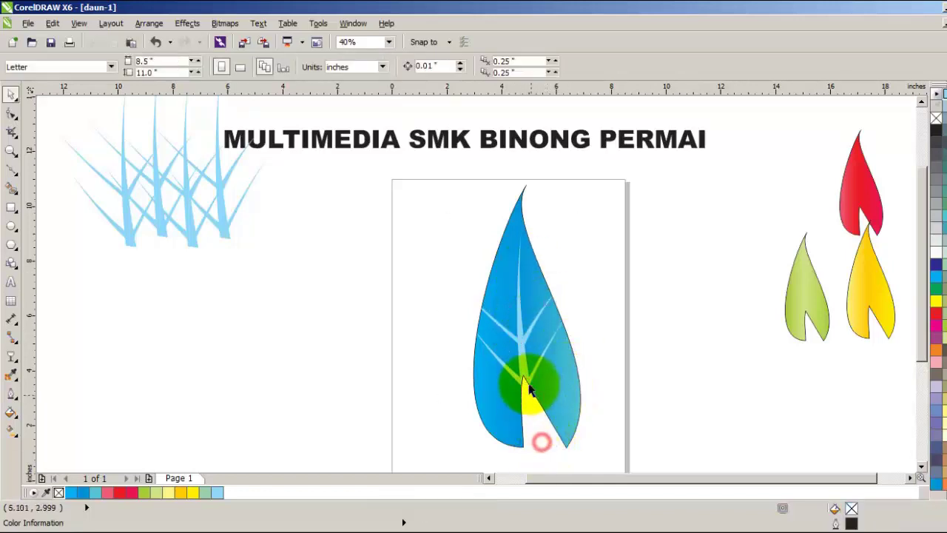
Open the blue leaf's PowerClip for editing and narrow the plant group to about 3.71 inches wide.
click(523, 353)
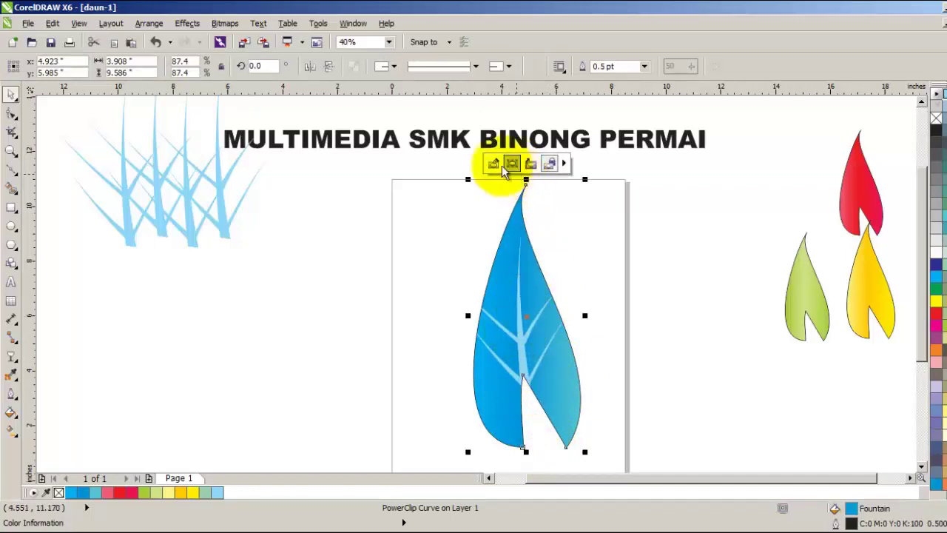
click(495, 164)
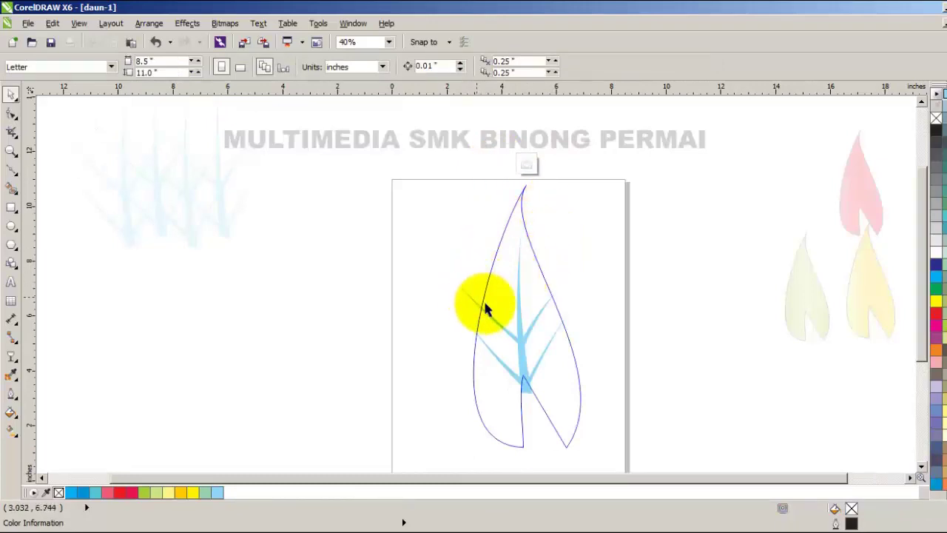
click(518, 325)
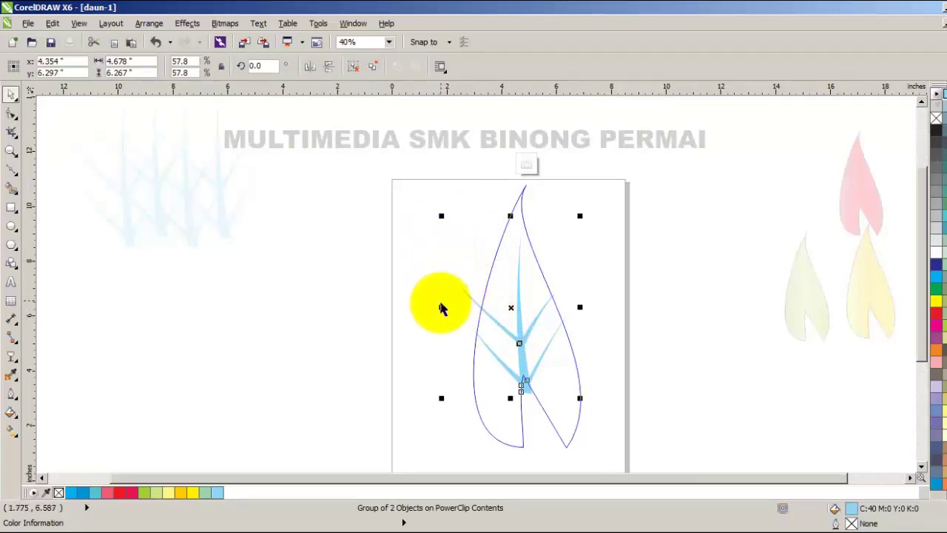
drag(440, 305, 449, 310)
mouse_move(456, 312)
mouse_down()
mouse_move(465, 312)
mouse_move(427, 327)
mouse_move(455, 318)
mouse_up()
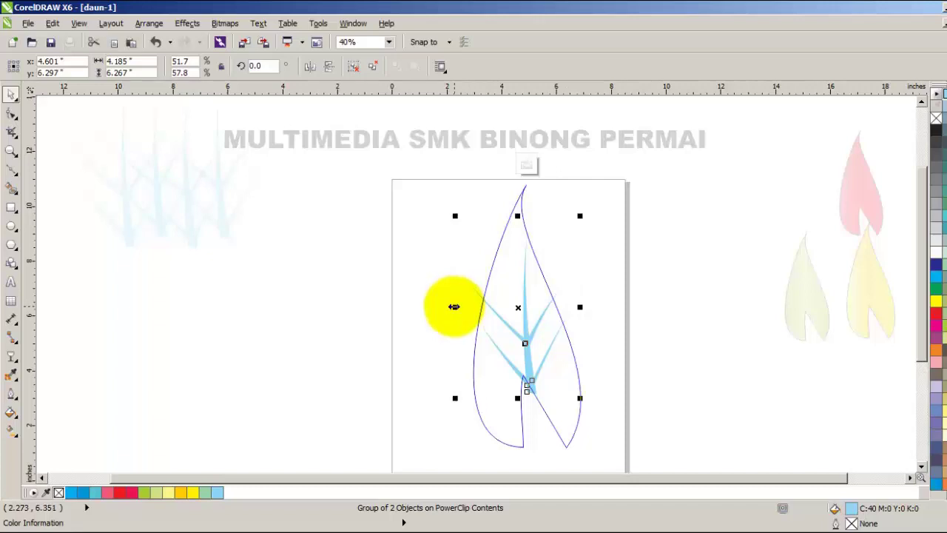
drag(455, 307, 468, 307)
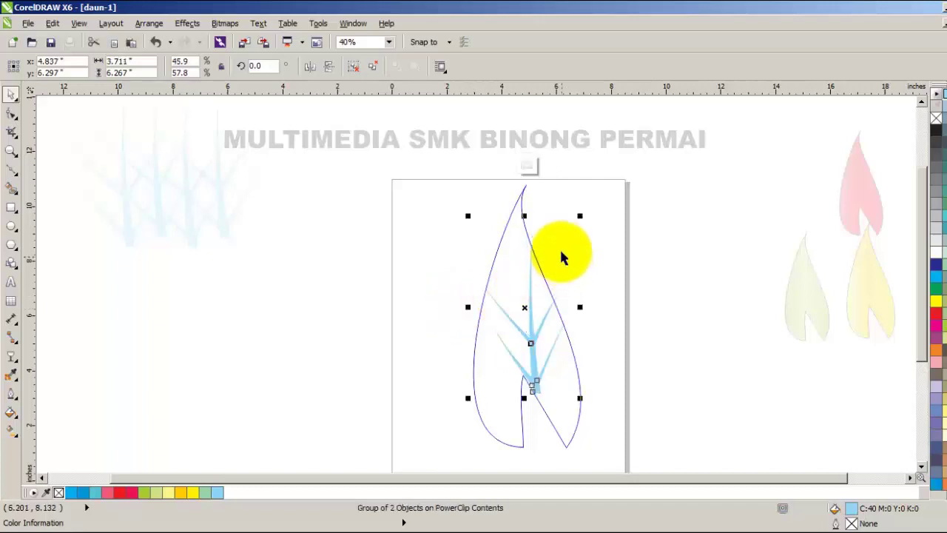
Resize the plant to about 3.11 by 7.31 inches, align its stem with the leaf's notch, and finish editing the PowerClip.
drag(530, 292, 518, 296)
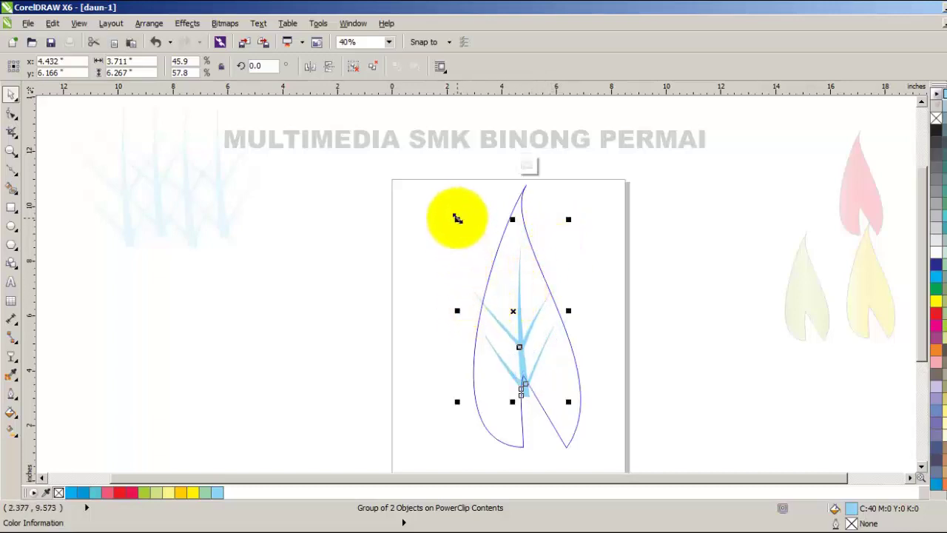
drag(457, 218, 521, 192)
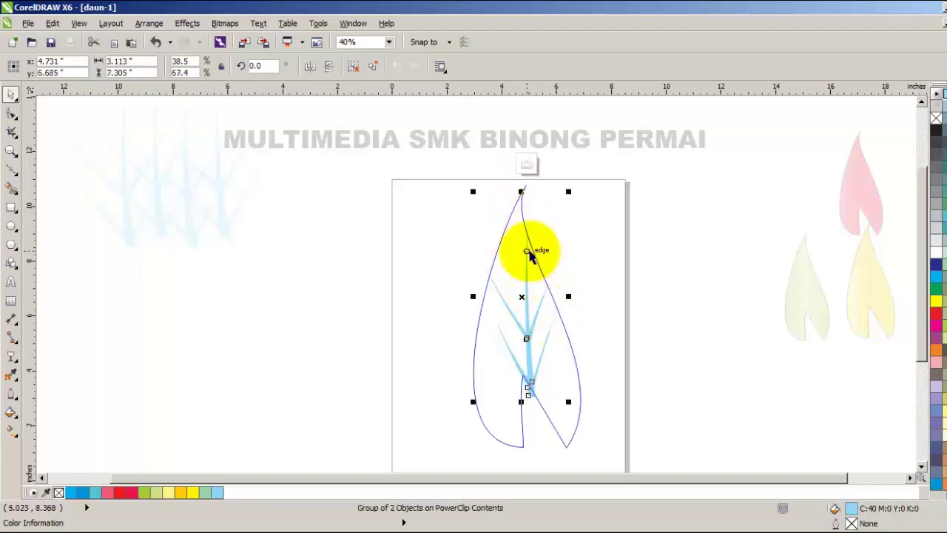
drag(526, 275, 526, 353)
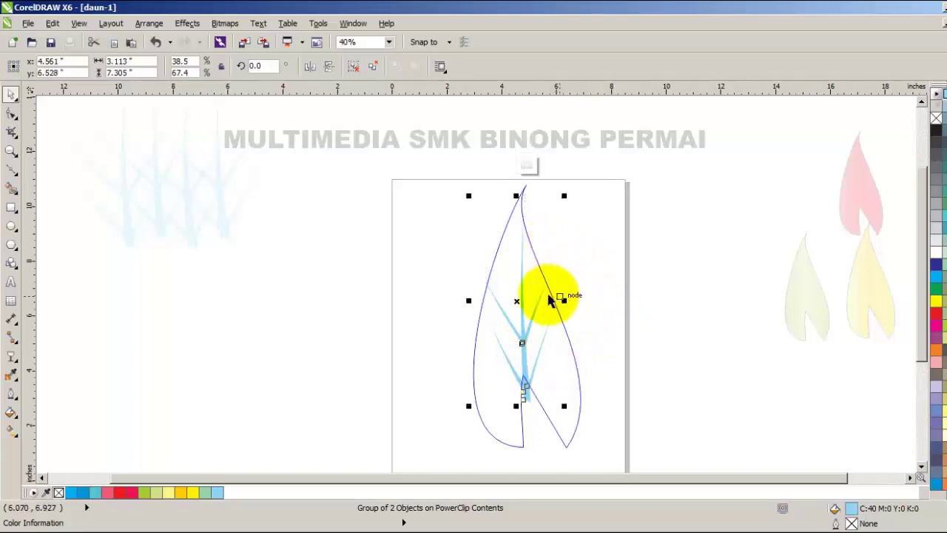
click(551, 460)
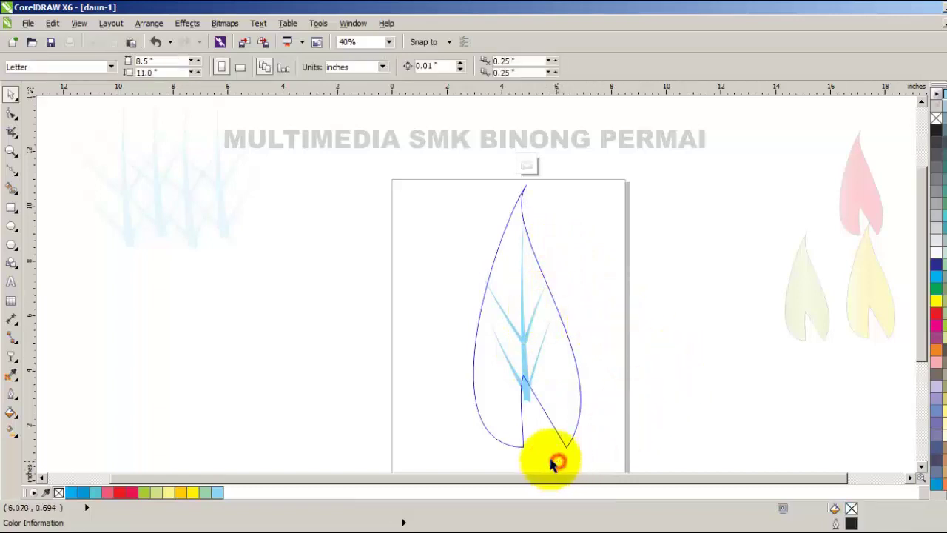
click(526, 165)
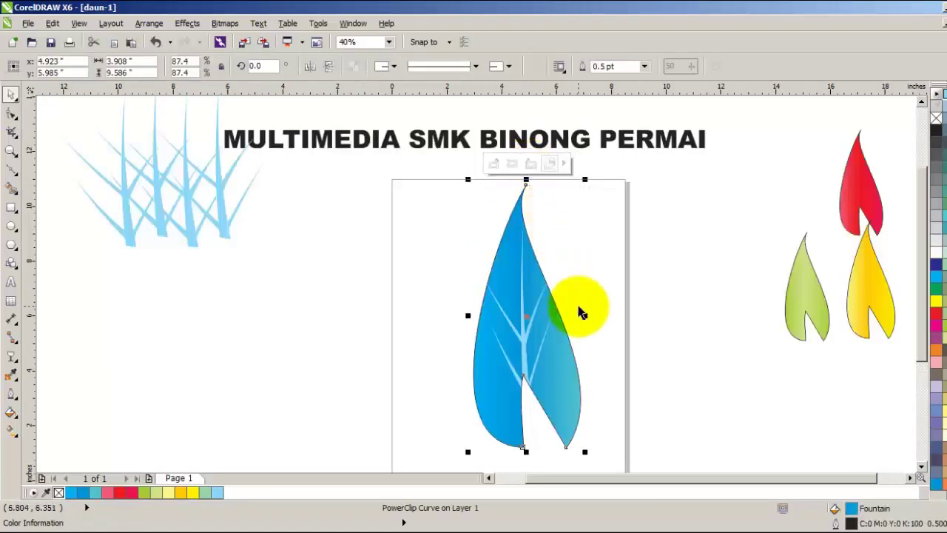
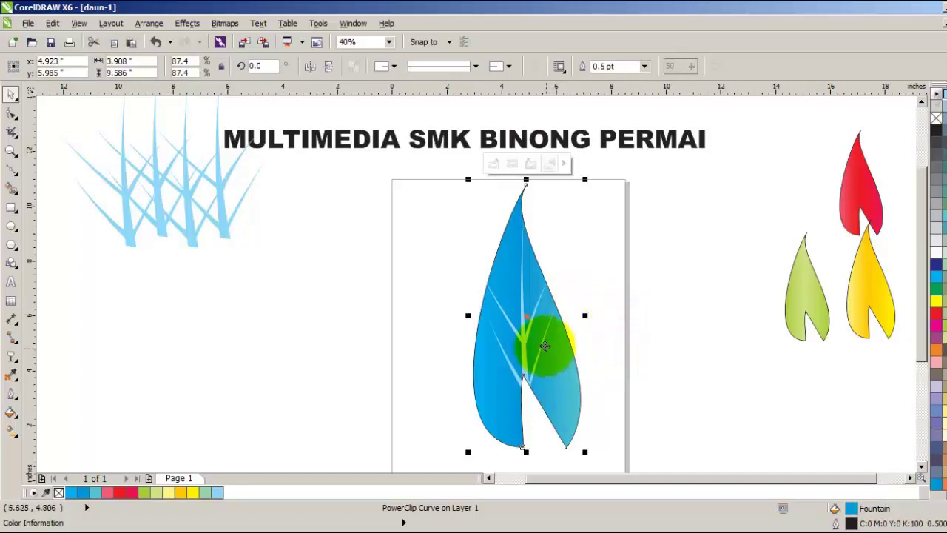
Reopen the leaf's PowerClip contents, rotate the plant group by about 3.3 degrees, and move its stem base back to the notch.
click(493, 163)
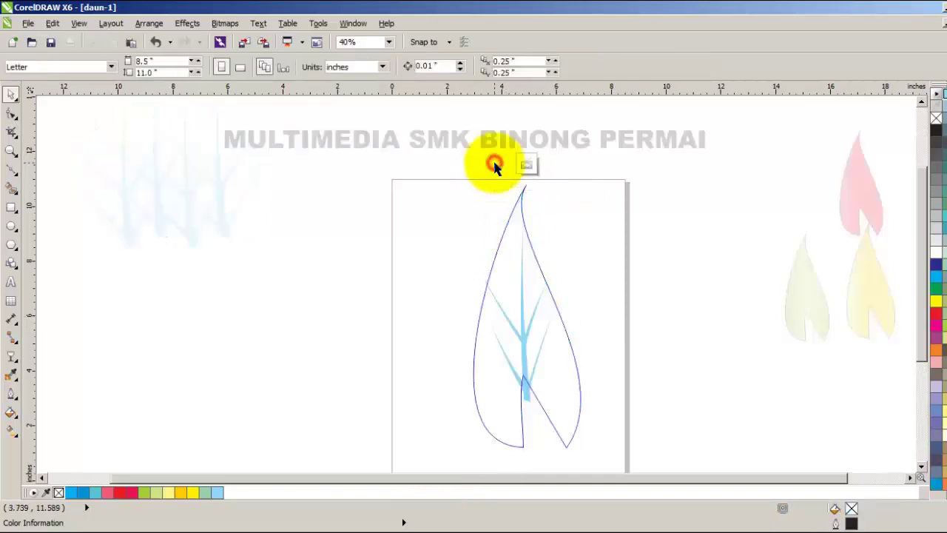
click(522, 296)
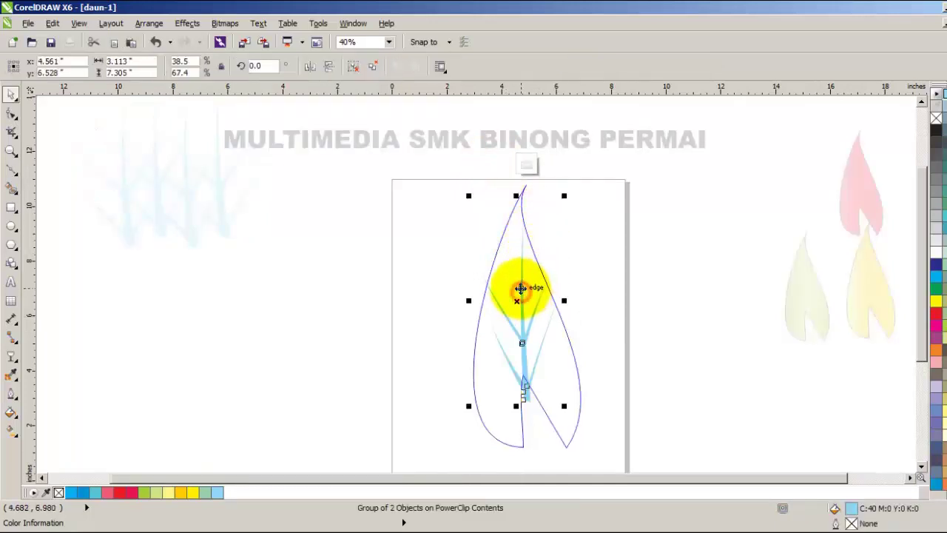
click(520, 292)
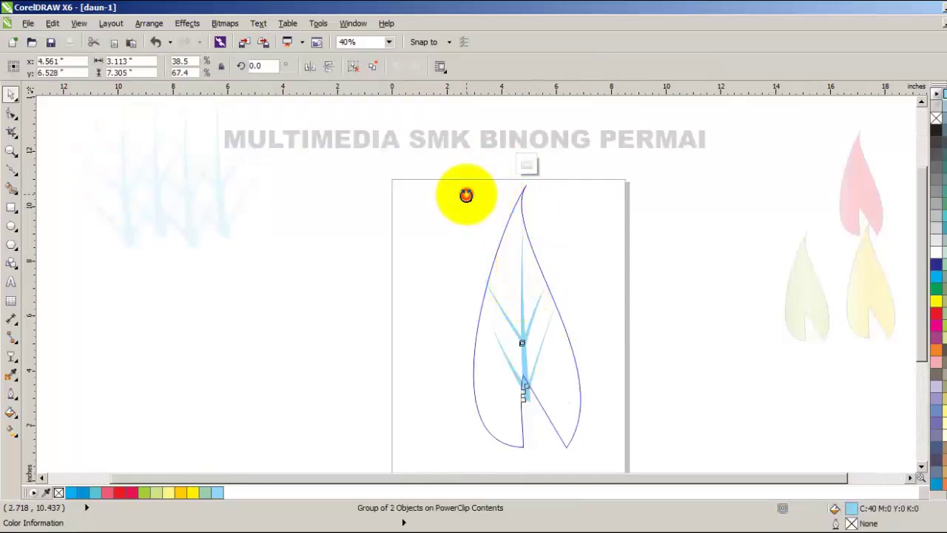
drag(466, 195, 460, 196)
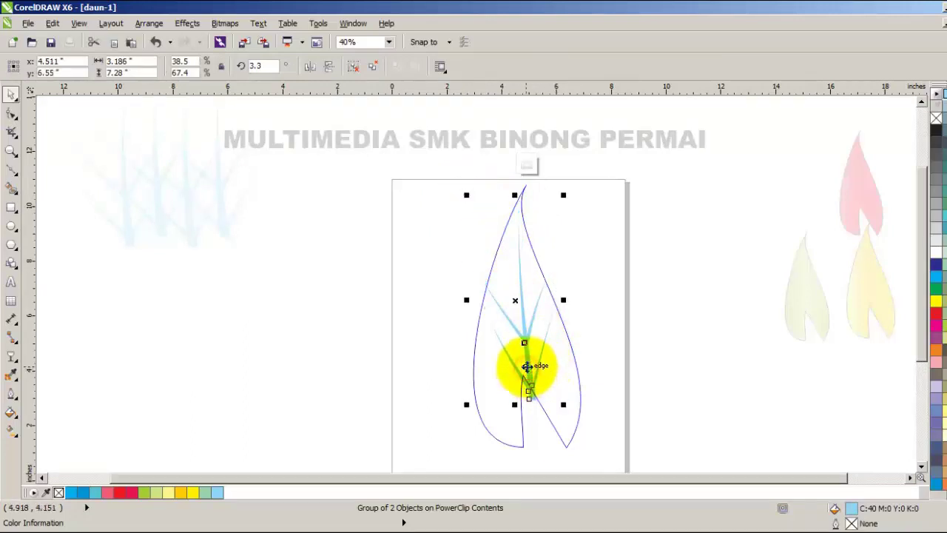
drag(526, 366, 517, 358)
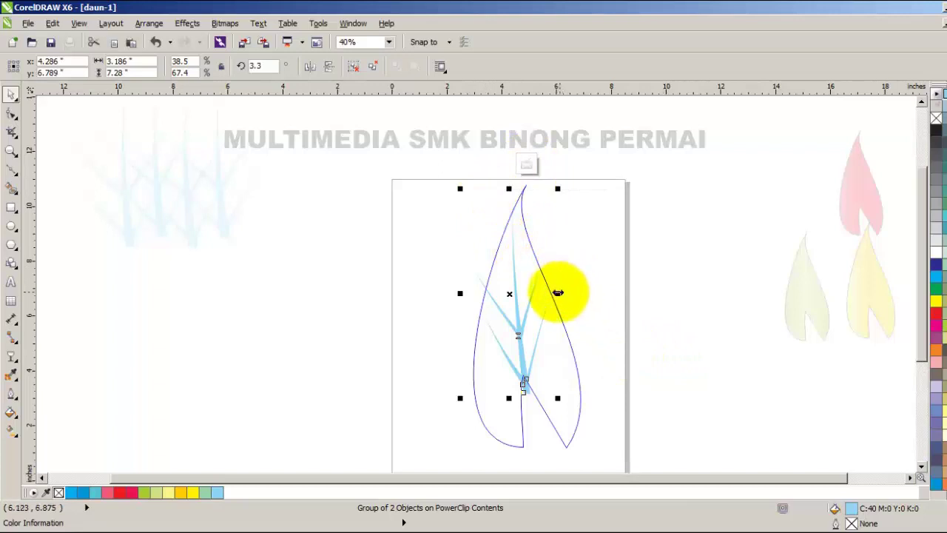
Resize the plant inside the blue leaf to about 3.17 by 7.65 inches and finish editing the PowerClip.
drag(558, 291, 564, 291)
drag(461, 292, 467, 294)
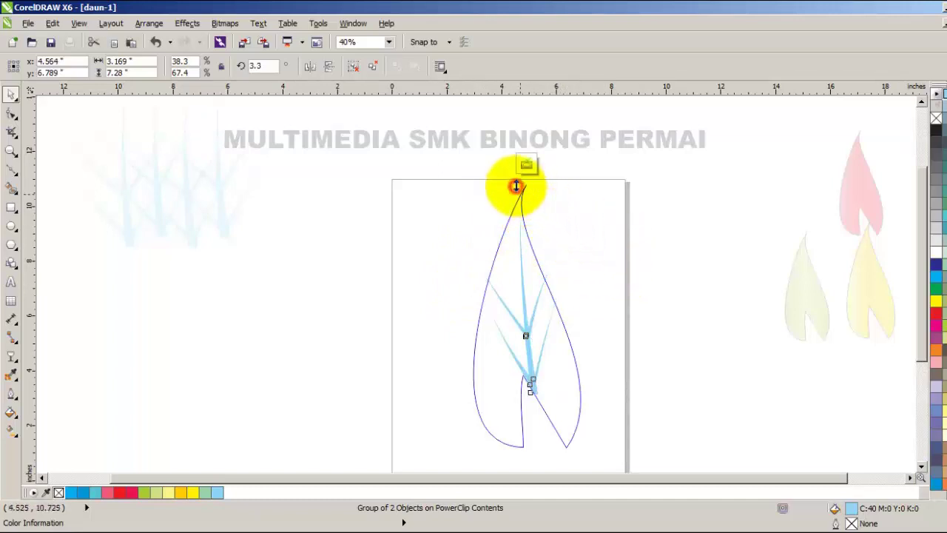
drag(516, 186, 518, 178)
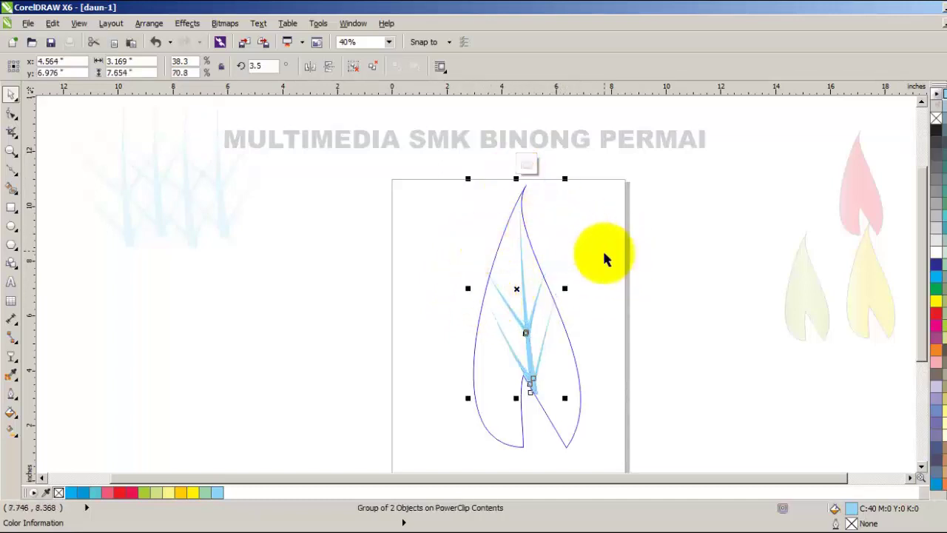
click(528, 167)
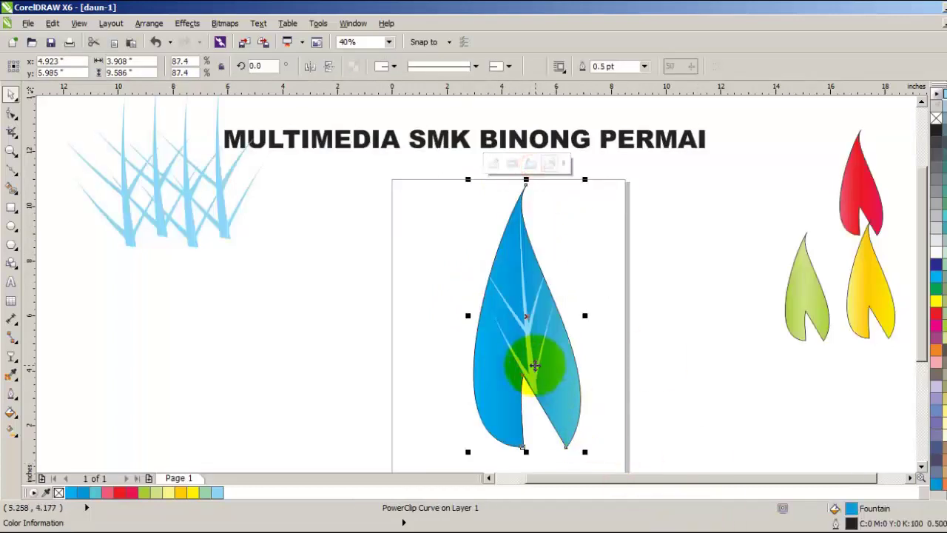
Reopen the blue leaf's PowerClip, move the plant so its stem base meets the notch, and finish editing.
click(492, 164)
mouse_move(528, 349)
mouse_down()
mouse_move(524, 338)
mouse_move(518, 344)
mouse_up()
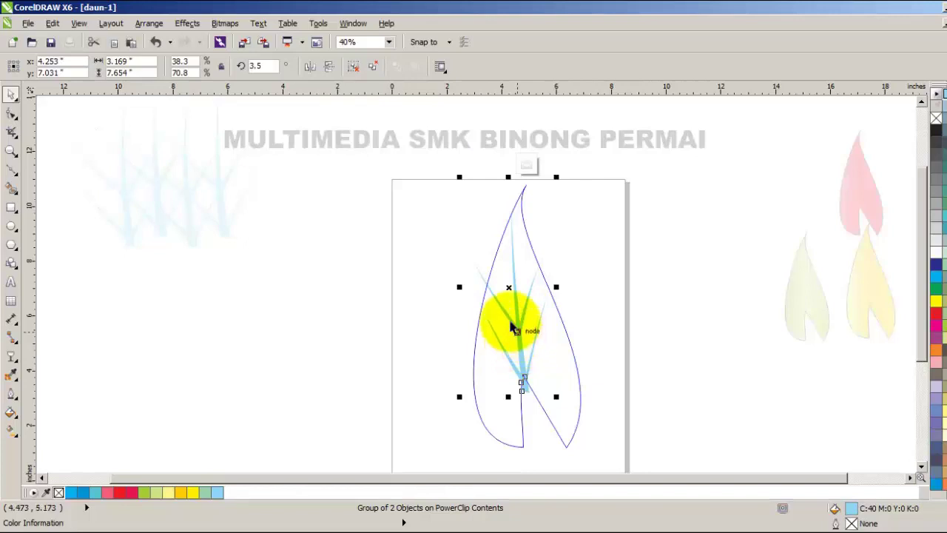
click(527, 166)
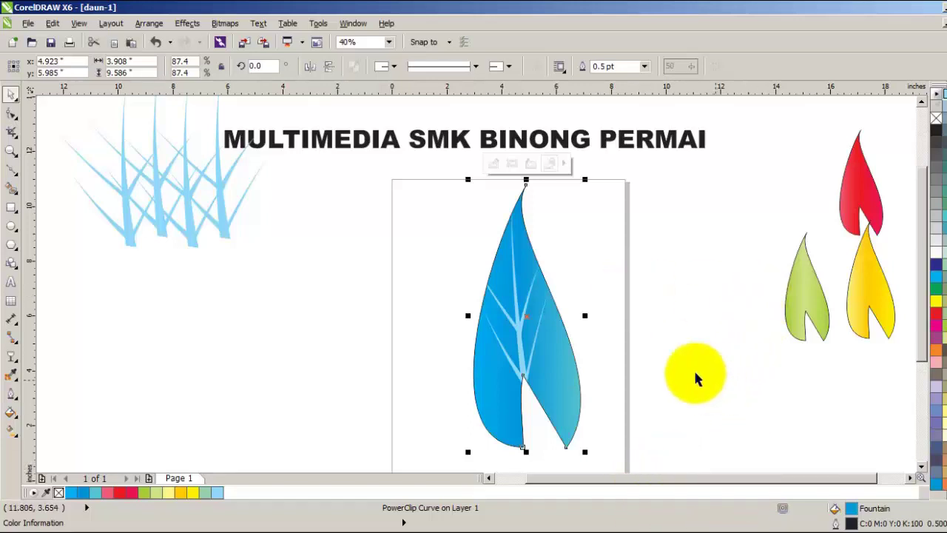
Shrink the finished blue leaf to about 1.95 by 4.78 inches and place it off the page beside the red leaf.
click(427, 196)
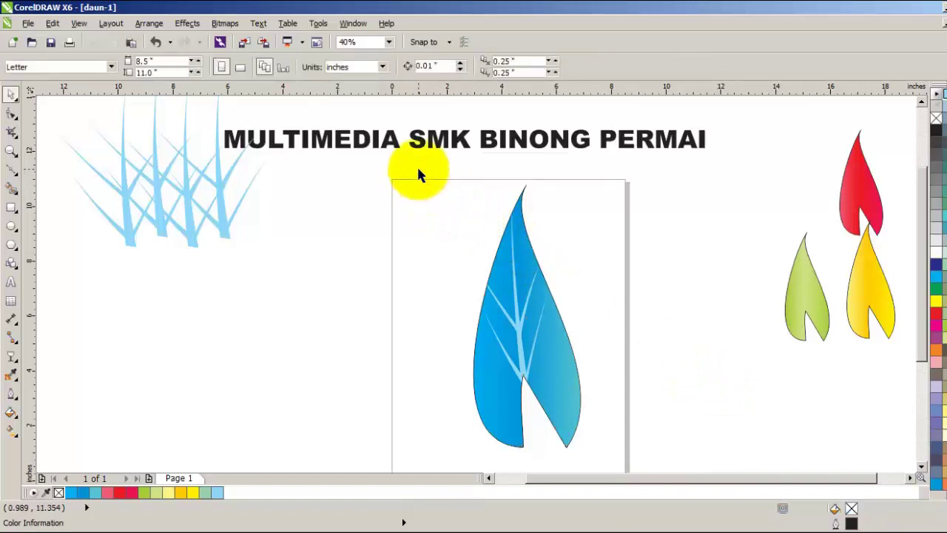
drag(418, 171, 661, 392)
drag(920, 264, 828, 217)
drag(917, 287, 895, 321)
drag(463, 199, 612, 447)
drag(332, 176, 668, 450)
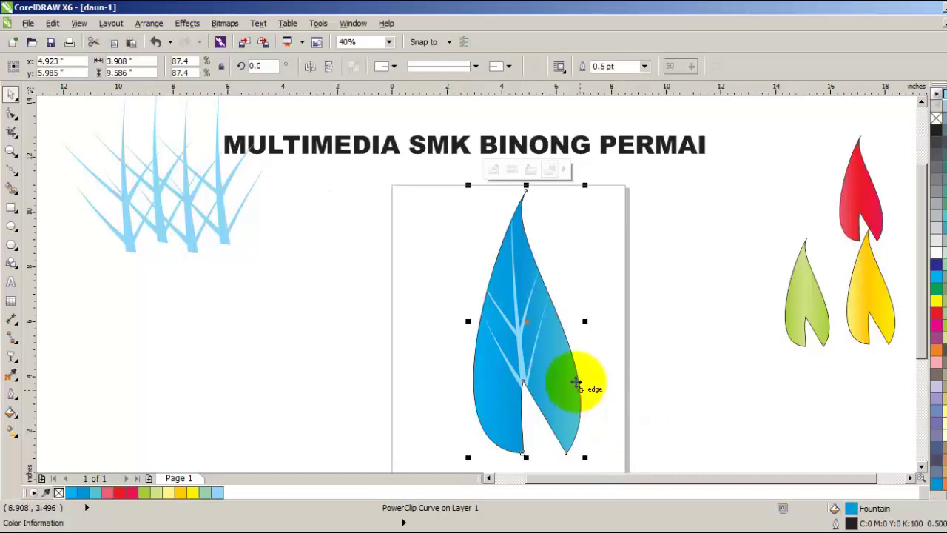
drag(518, 338, 353, 320)
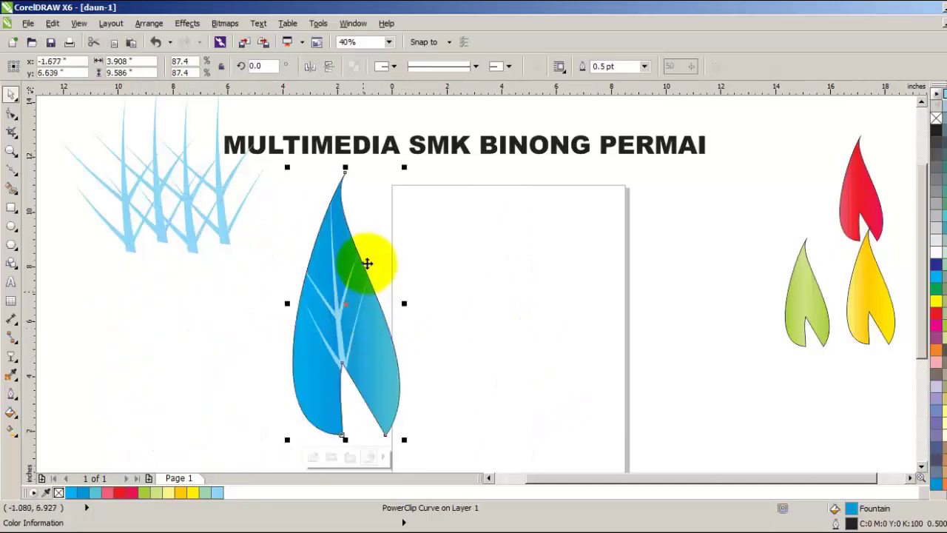
drag(401, 170, 347, 299)
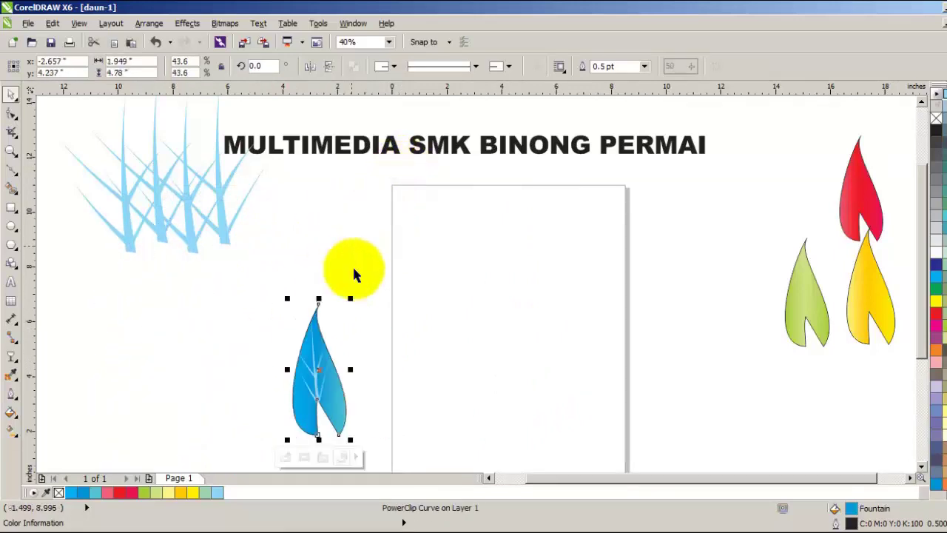
drag(317, 359, 785, 159)
Move the green leaf onto the page and enlarge it to nearly the page's height.
drag(814, 307, 474, 326)
drag(494, 254, 530, 170)
drag(530, 372, 559, 446)
Move one light blue plant out of the row toward the green leaf and start placing it inside a PowerClip frame.
drag(222, 216, 266, 369)
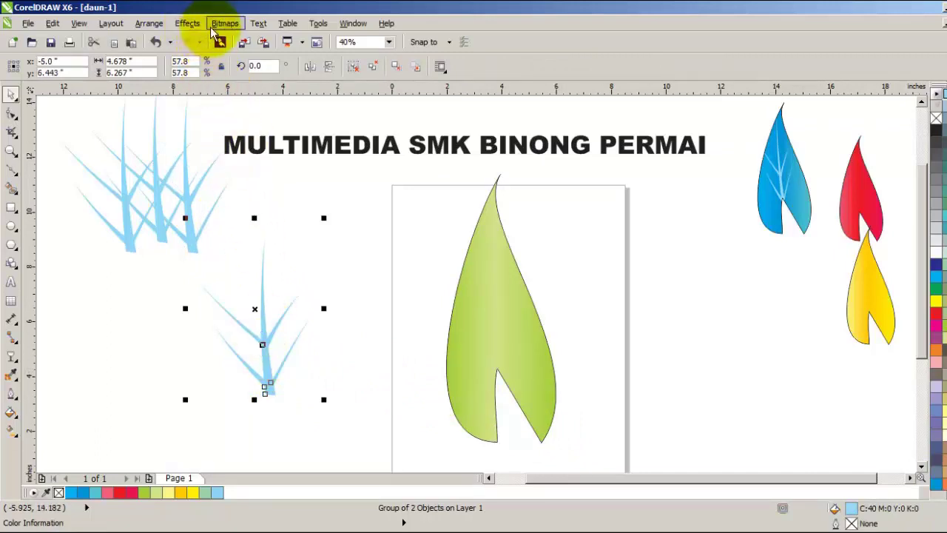
click(189, 25)
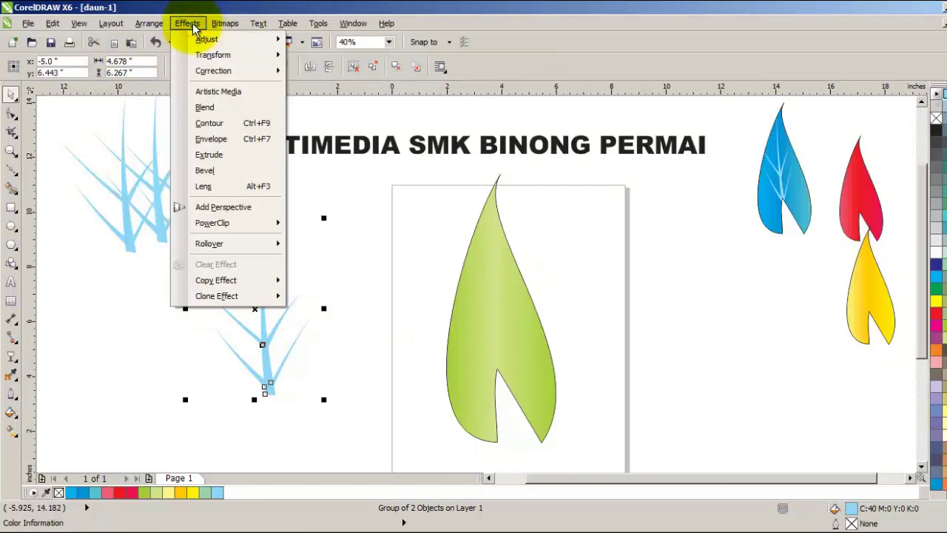
mouse_move(219, 224)
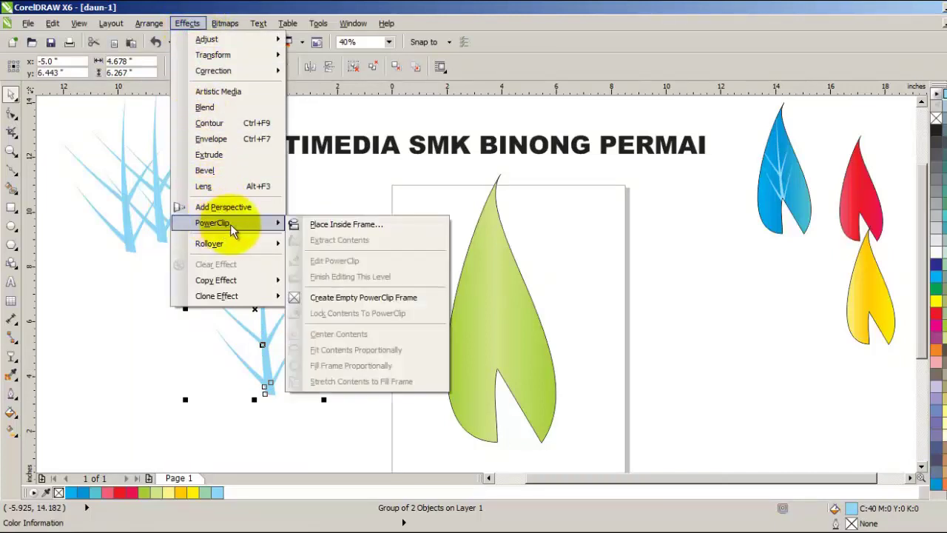
click(316, 226)
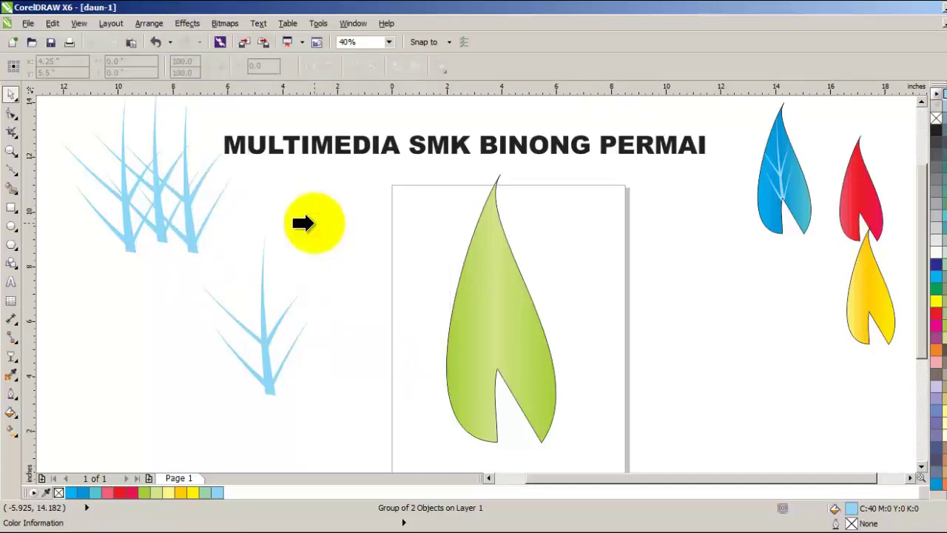
Place the blue vein group inside the green leaf as a PowerClip and, editing its contents, stretch the veins to about 8.04 inches tall.
click(473, 325)
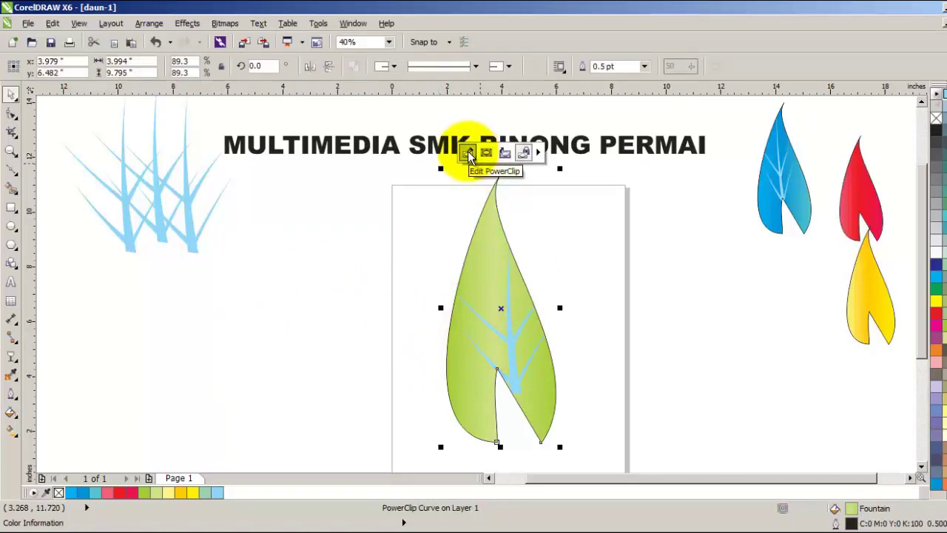
click(467, 154)
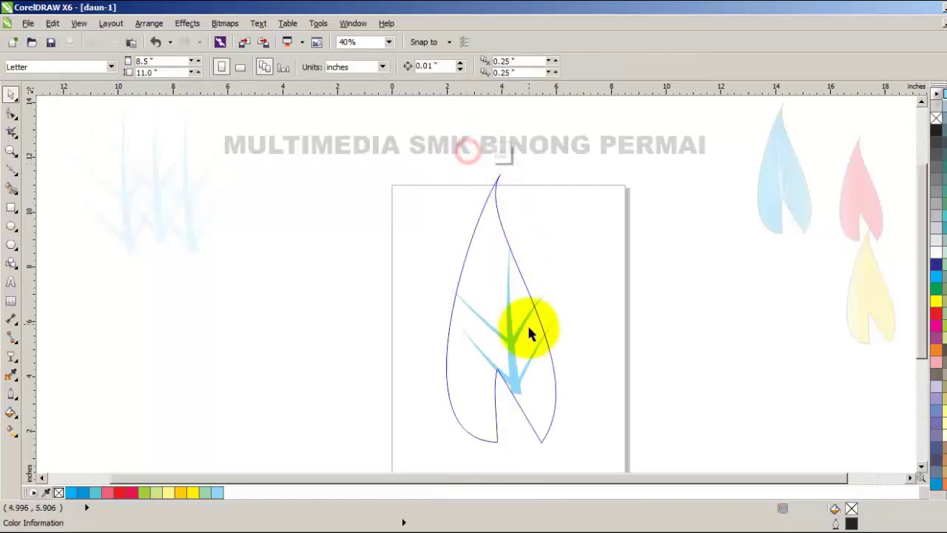
mouse_move(513, 342)
mouse_down()
mouse_move(497, 325)
mouse_move(506, 329)
mouse_up()
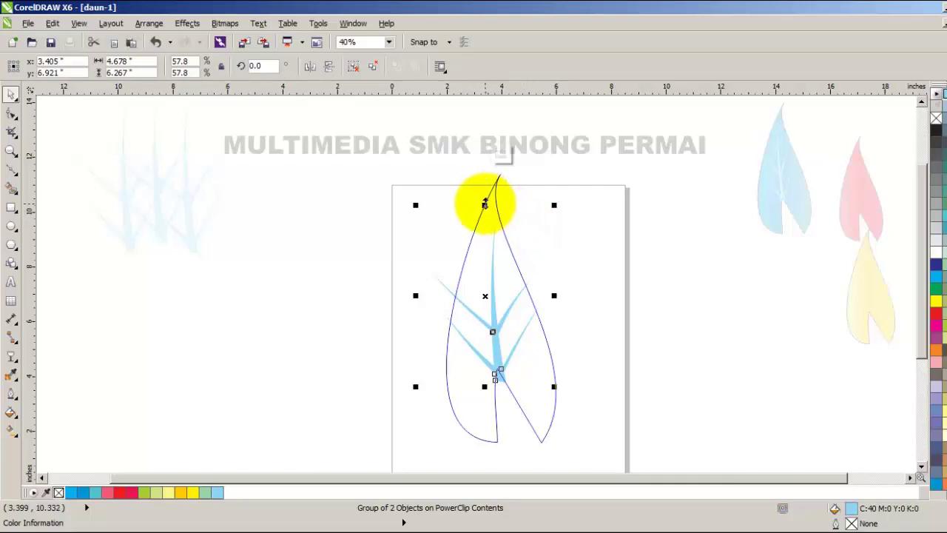
drag(485, 205, 485, 156)
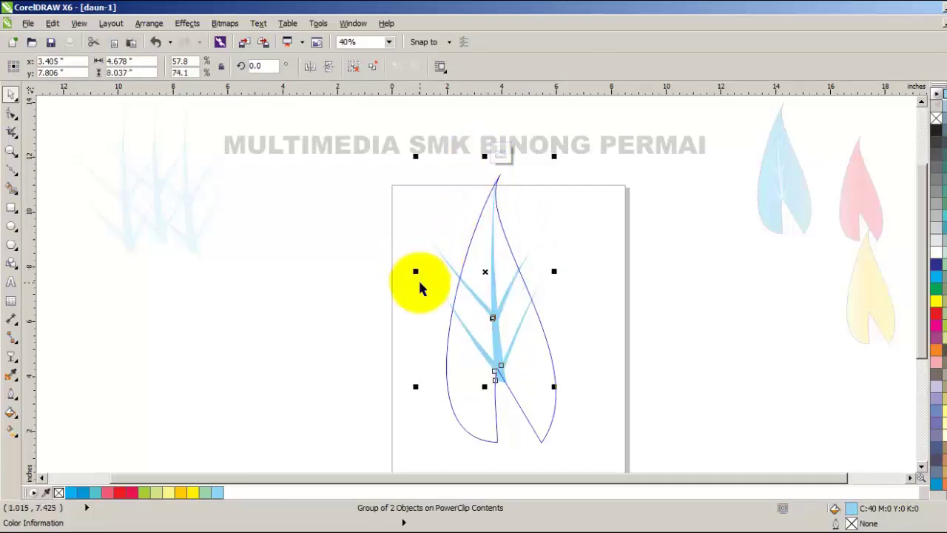
Narrow the veins to about 2.32 inches wide, center them in the green leaf's outline and finish editing the PowerClip.
drag(418, 271, 459, 271)
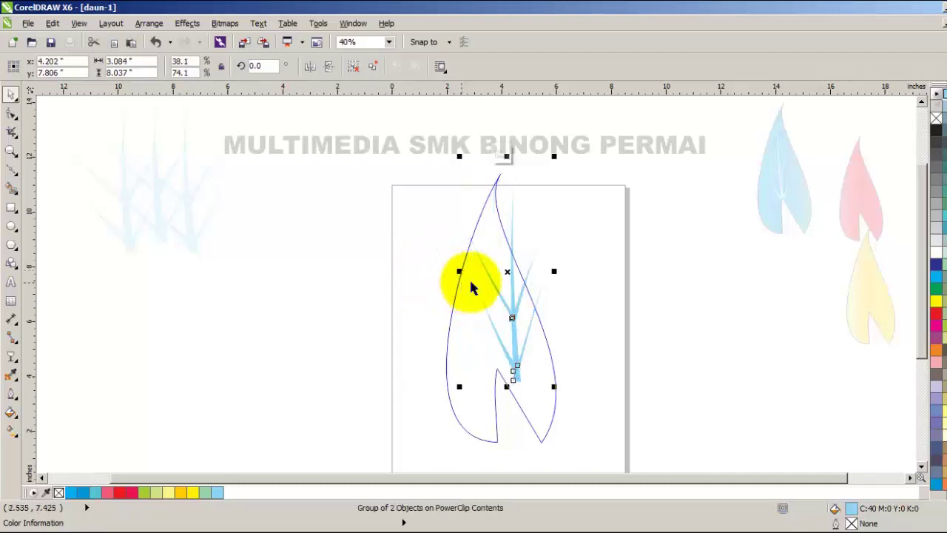
drag(509, 307, 496, 318)
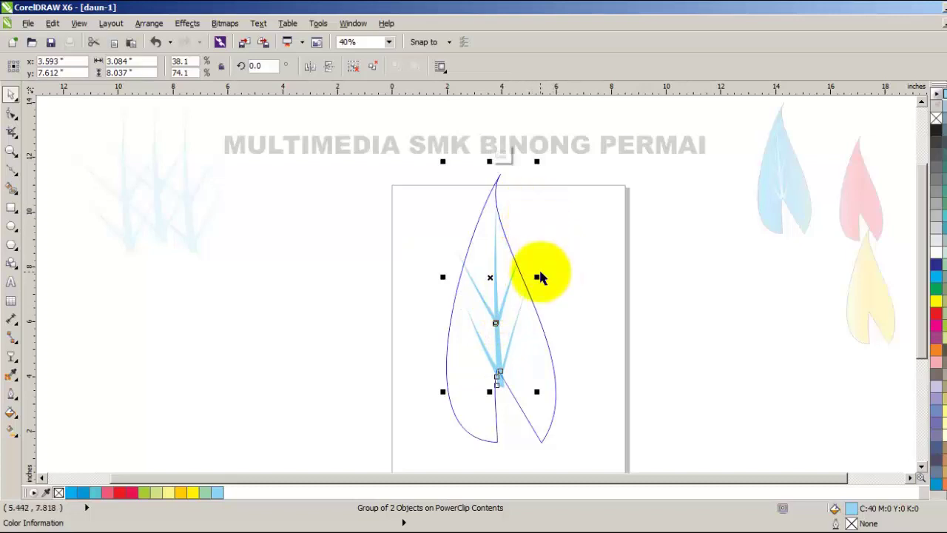
drag(536, 277, 524, 275)
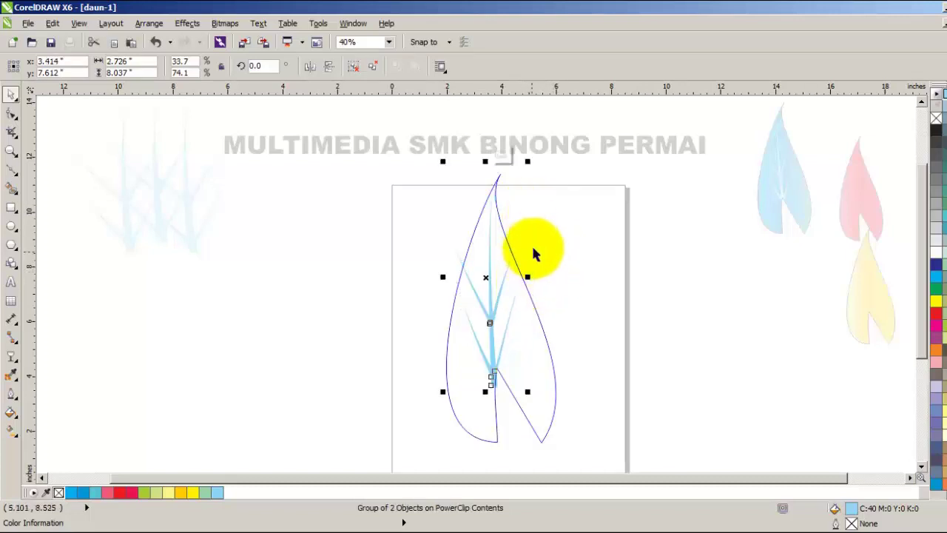
drag(442, 276, 454, 276)
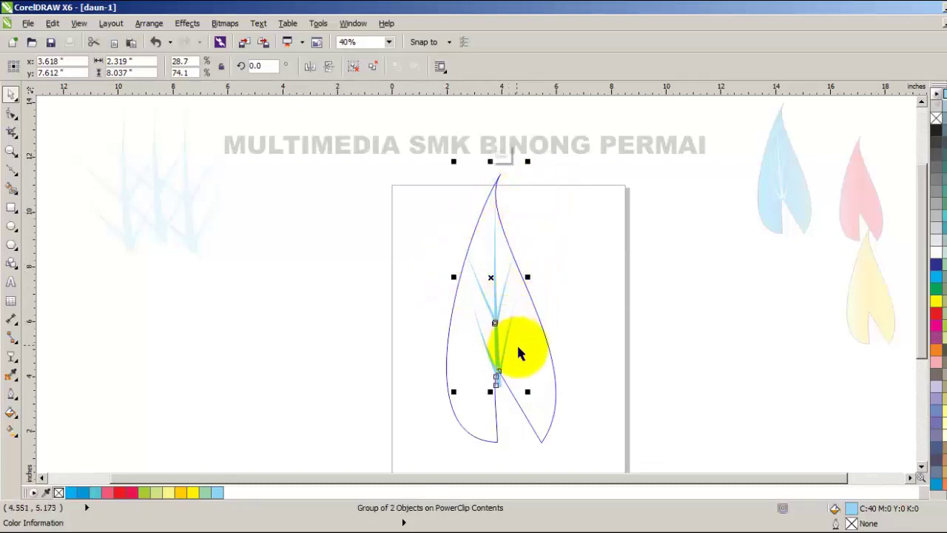
click(501, 157)
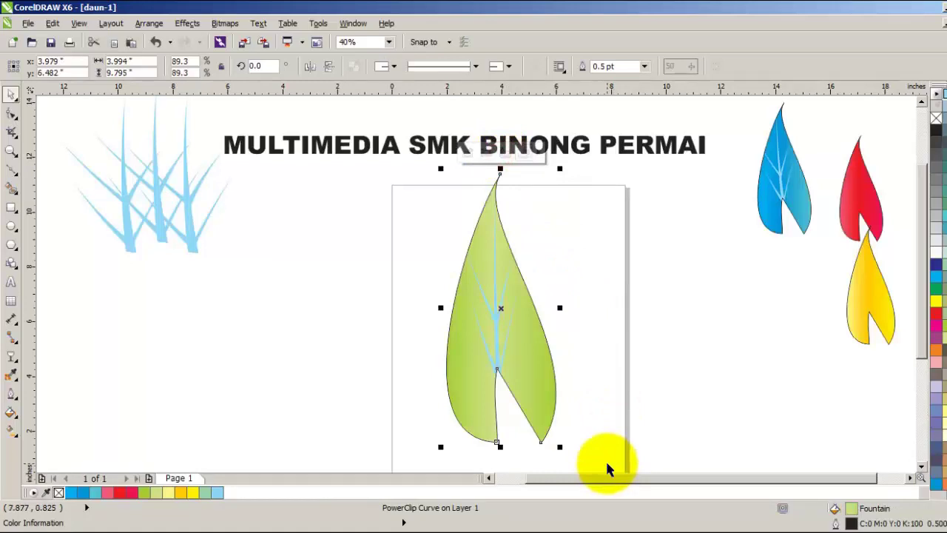
click(601, 366)
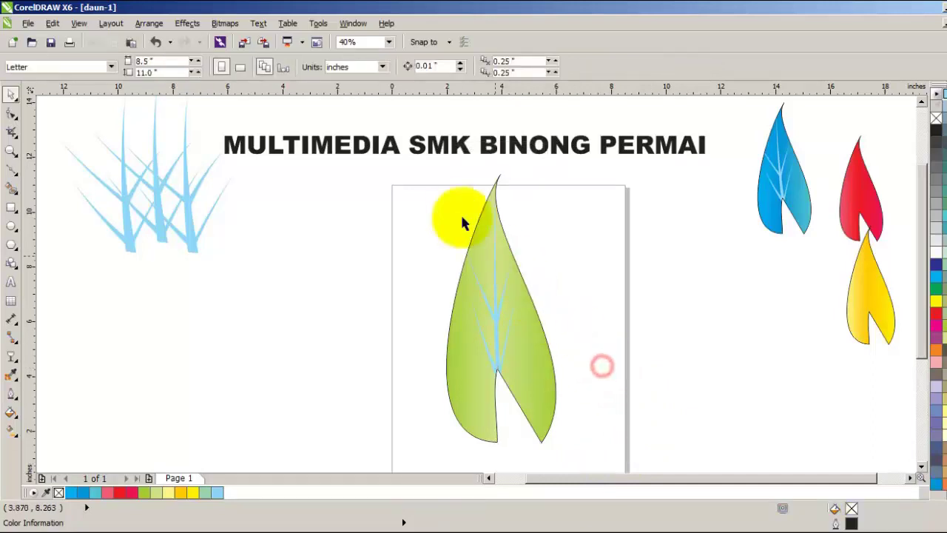
Shrink the green leaf to about 1.65 by 4.05 inches and park it below the blue leaf.
click(448, 191)
scroll(448, 191, down, 1)
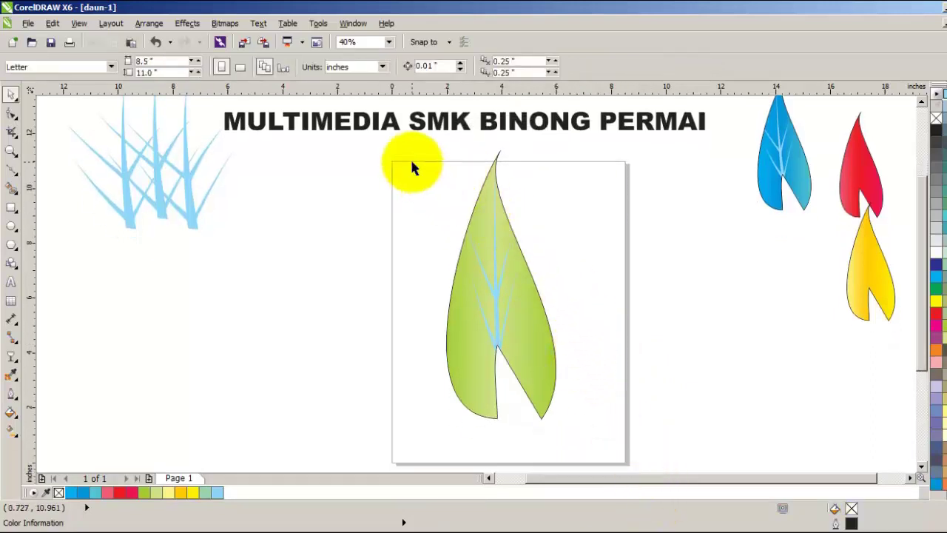
drag(536, 317, 581, 379)
drag(470, 167, 557, 341)
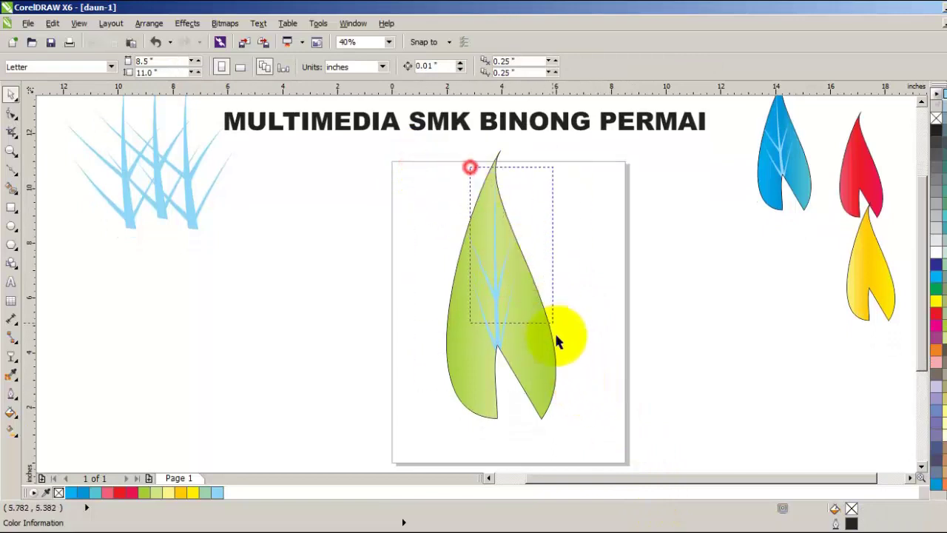
drag(392, 140, 594, 402)
click(497, 320)
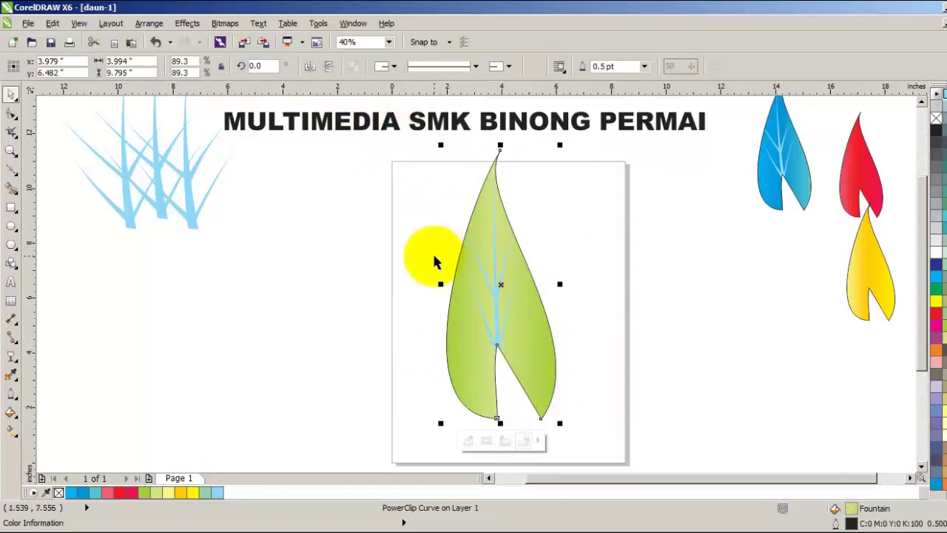
drag(495, 286, 401, 294)
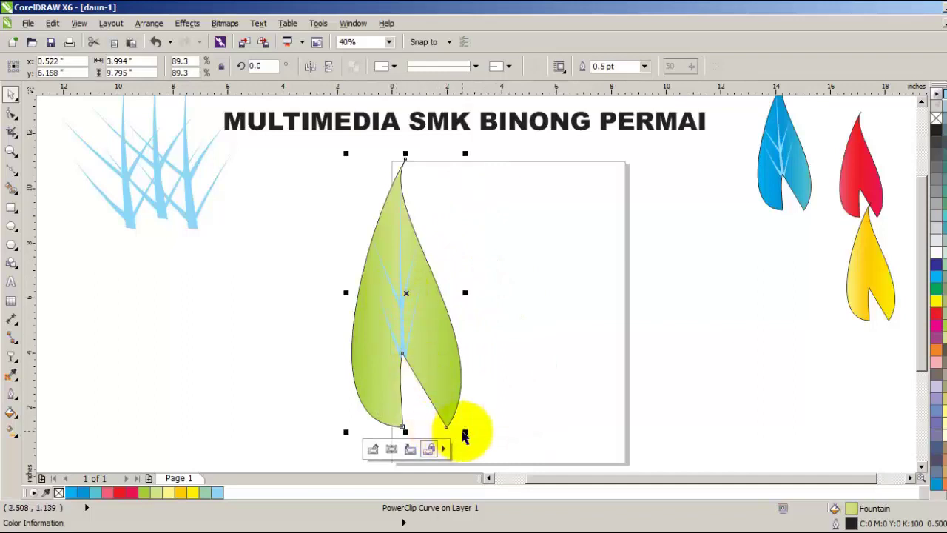
drag(463, 433, 797, 281)
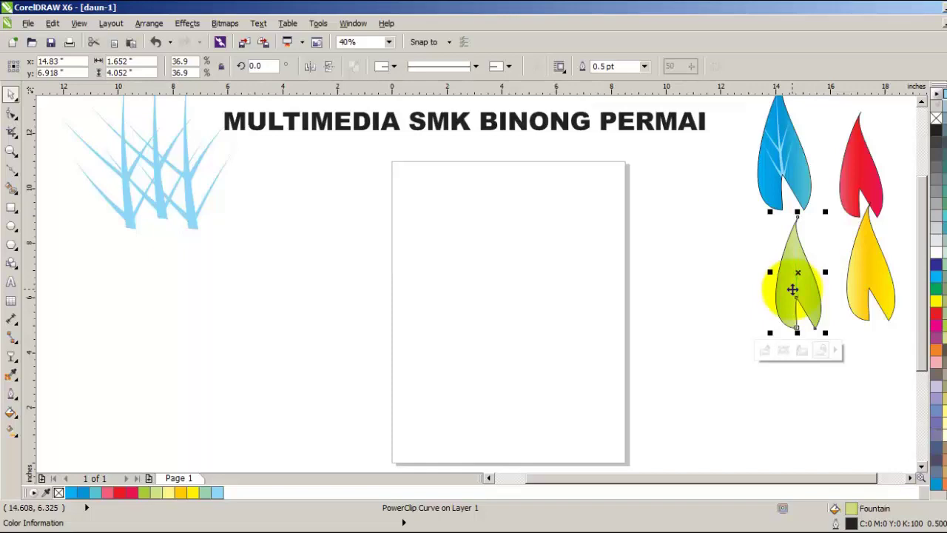
Move the yellow leaf onto the page and enlarge it to about 3.21 by 7.86 inches.
click(866, 264)
drag(864, 265, 480, 285)
drag(506, 353, 607, 447)
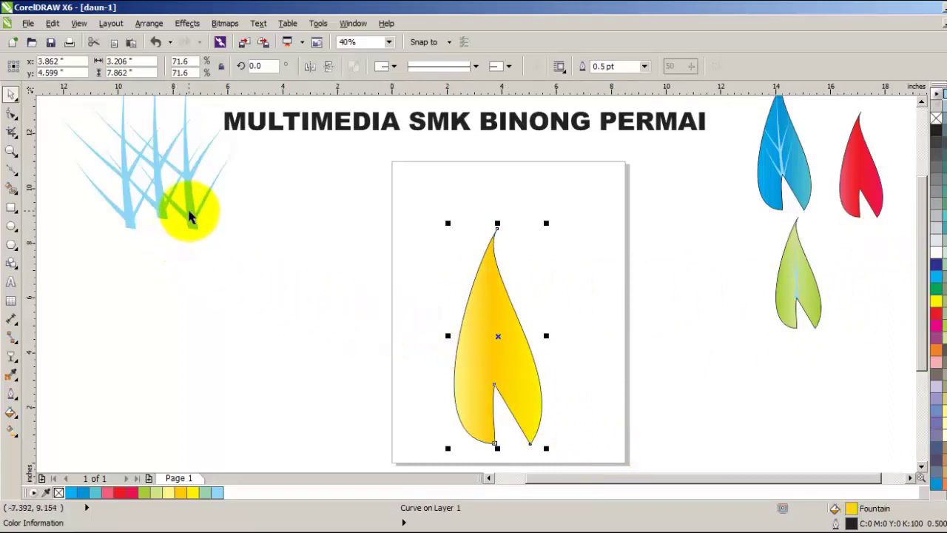
Bring a blue vein group beside the yellow leaf and place it inside that leaf as a PowerClip.
drag(190, 214, 349, 360)
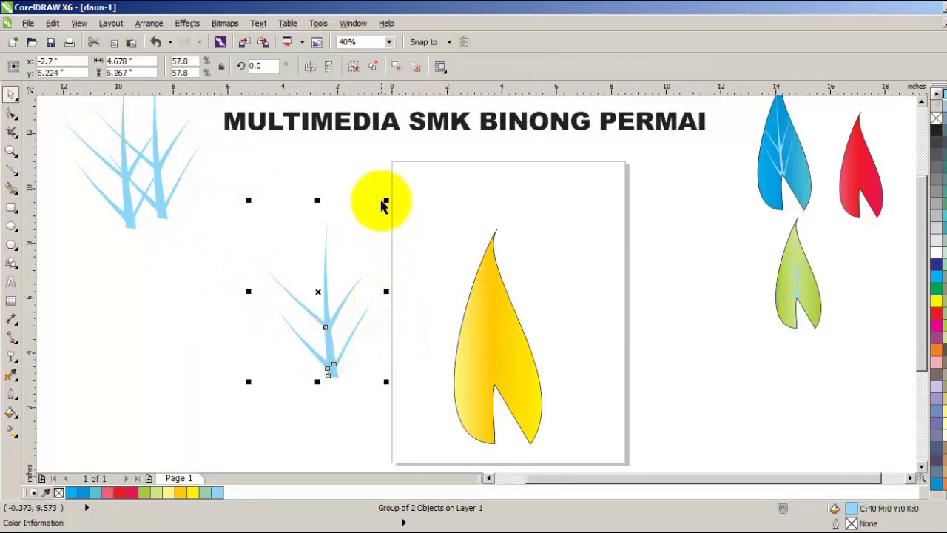
click(189, 23)
mouse_move(229, 223)
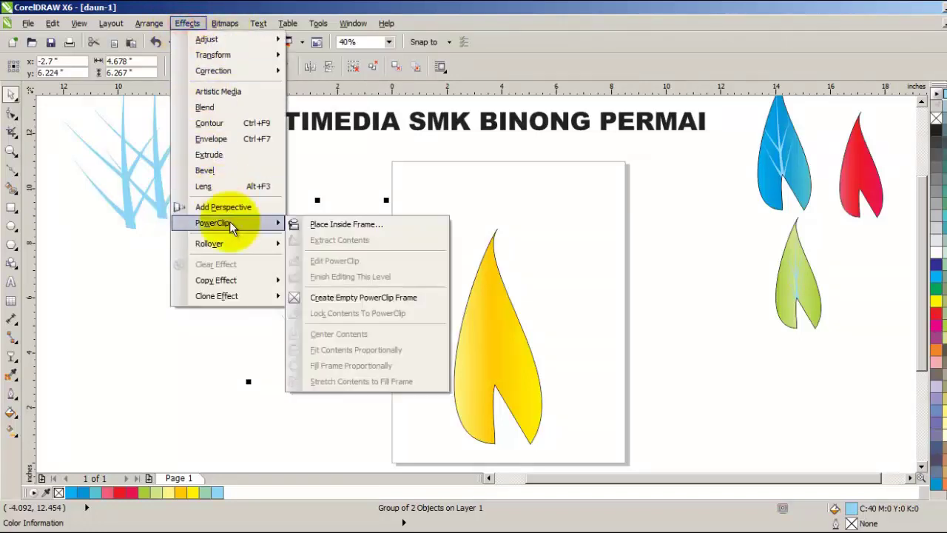
click(323, 224)
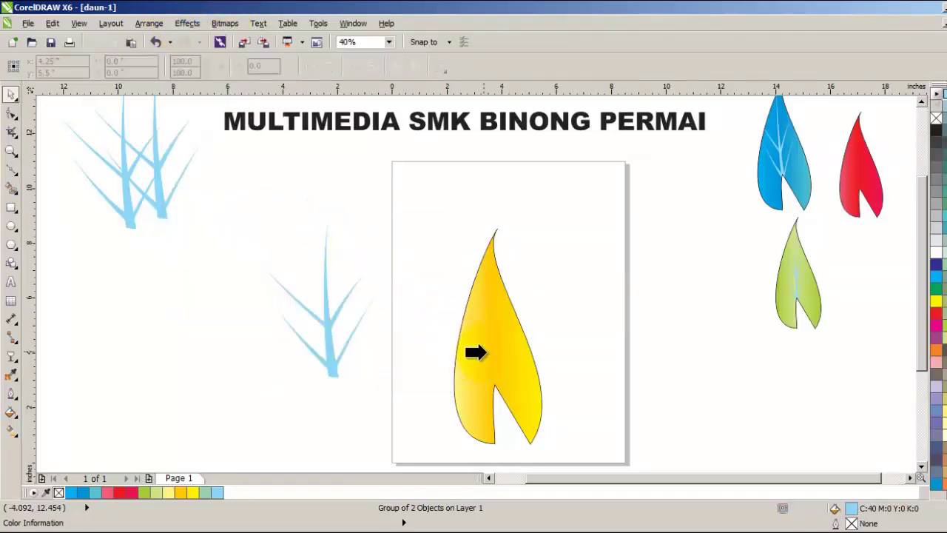
click(477, 353)
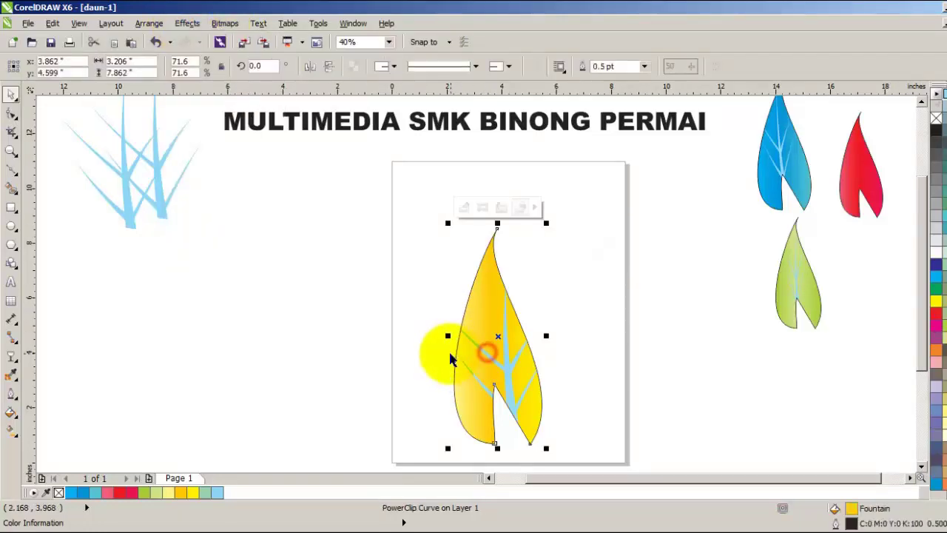
Edit the yellow leaf's PowerClip contents, narrowing the veins to about 1.75 inches wide and positioning them along the leaf's middle.
click(464, 209)
mouse_move(509, 363)
mouse_down()
mouse_move(487, 342)
mouse_move(494, 339)
mouse_up()
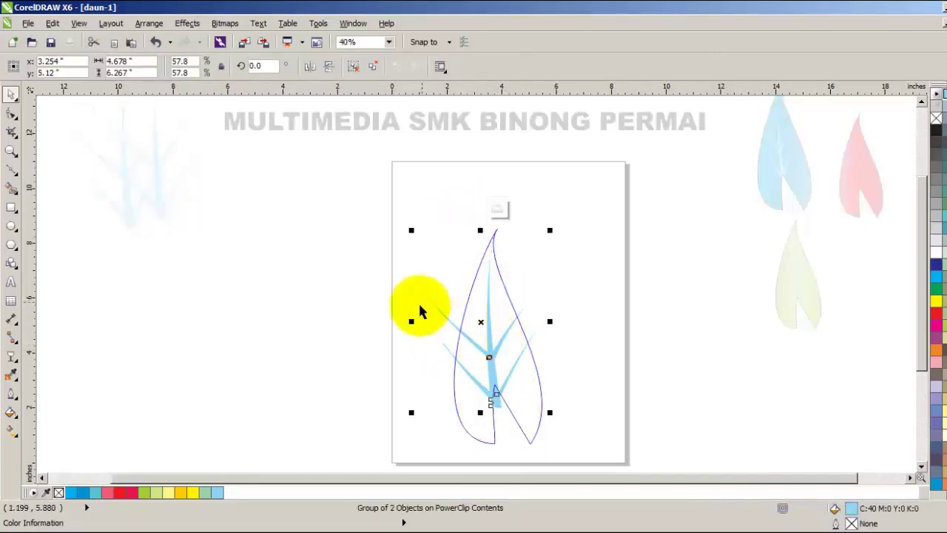
drag(411, 321, 456, 321)
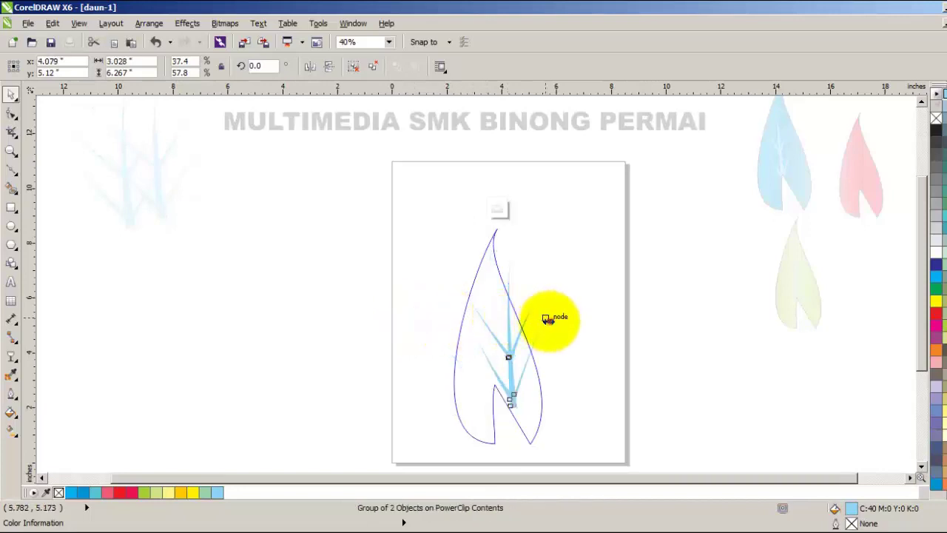
drag(548, 319, 510, 319)
drag(492, 371, 495, 364)
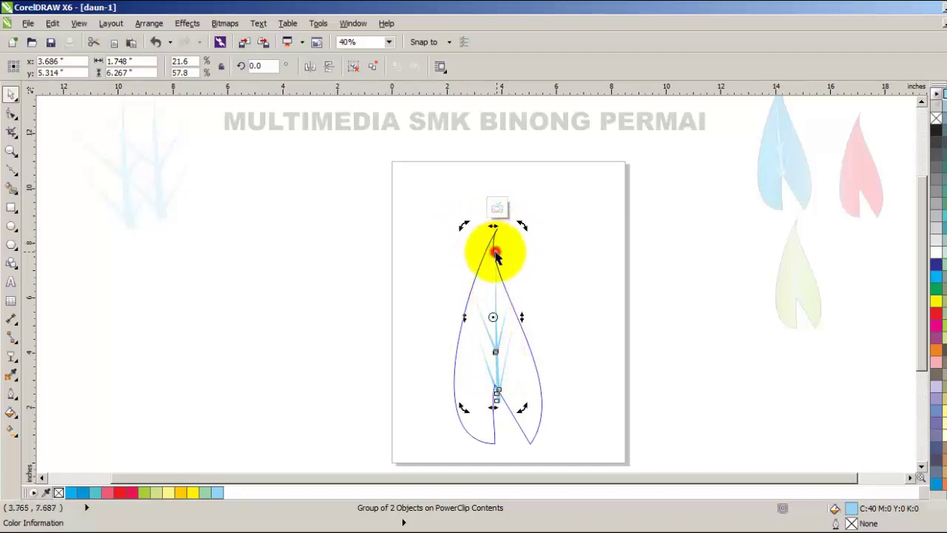
Rotate the yellow leaf's veins to about 4 degrees and shift them slightly toward the leaf's left side.
drag(466, 227, 459, 221)
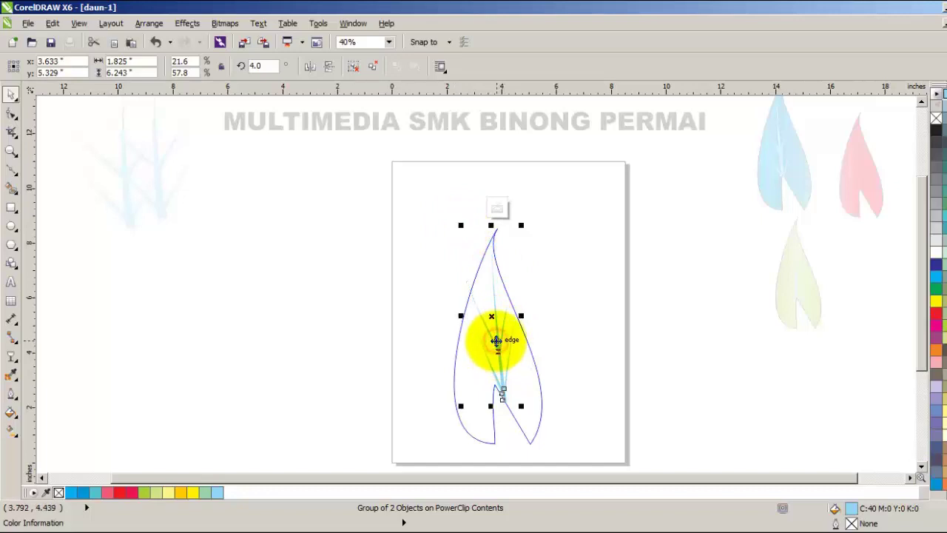
drag(496, 340, 492, 339)
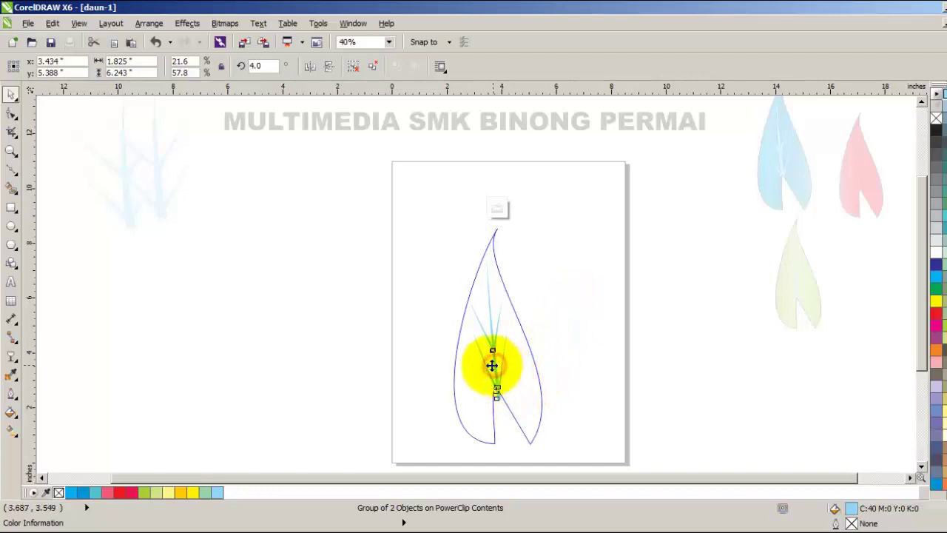
drag(492, 365, 492, 365)
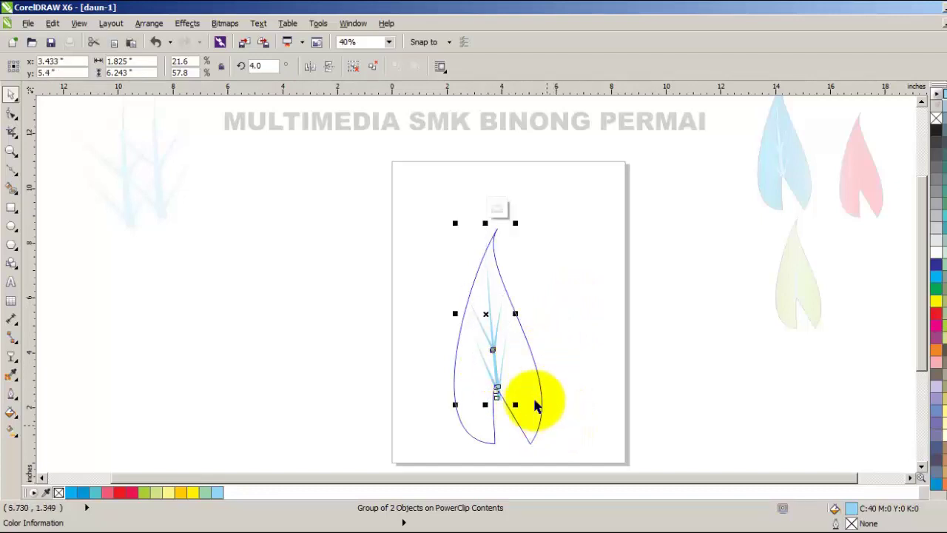
Widen the veins to about 2.3 inches, reduce their tilt to about 0.7 degrees, recenter them and finish editing the yellow leaf's PowerClip.
mouse_move(520, 316)
mouse_down()
mouse_move(528, 313)
mouse_move(528, 326)
mouse_up()
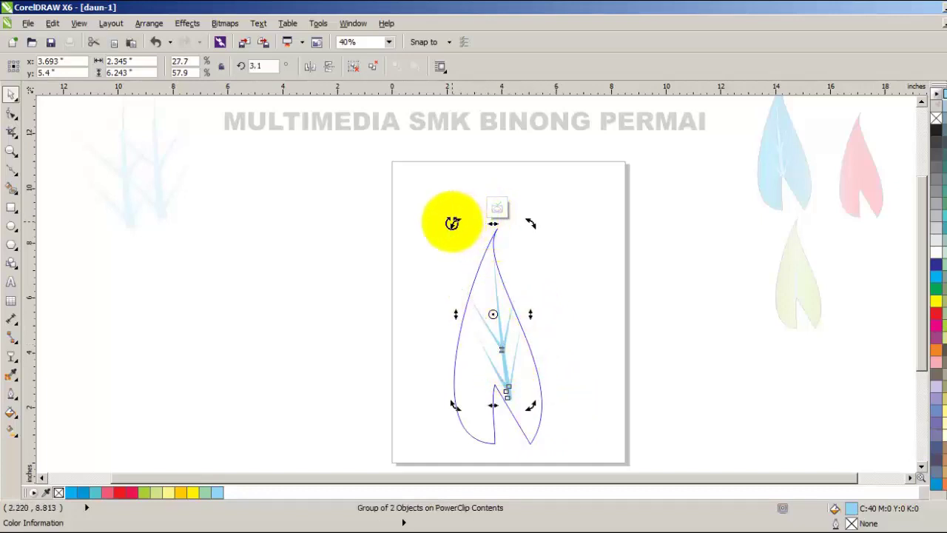
drag(452, 222, 458, 218)
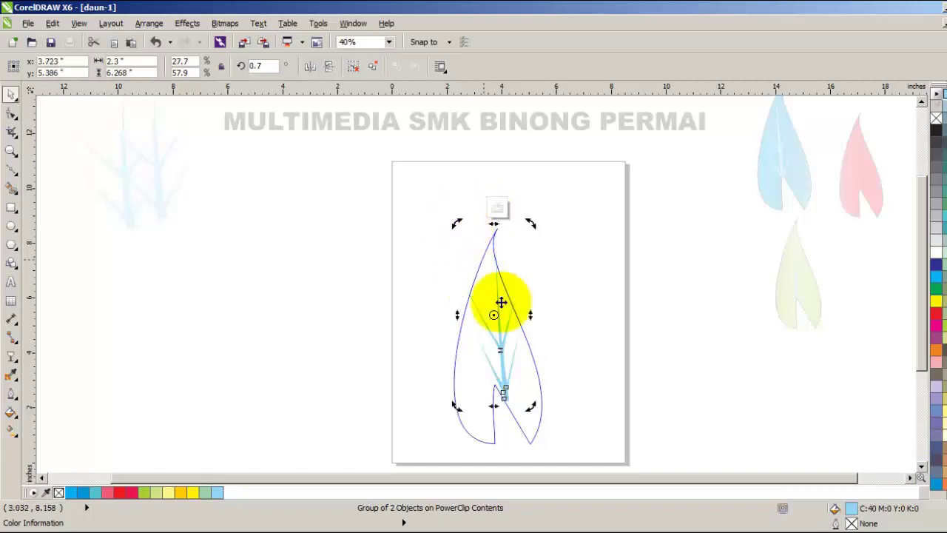
click(496, 348)
drag(500, 345, 494, 344)
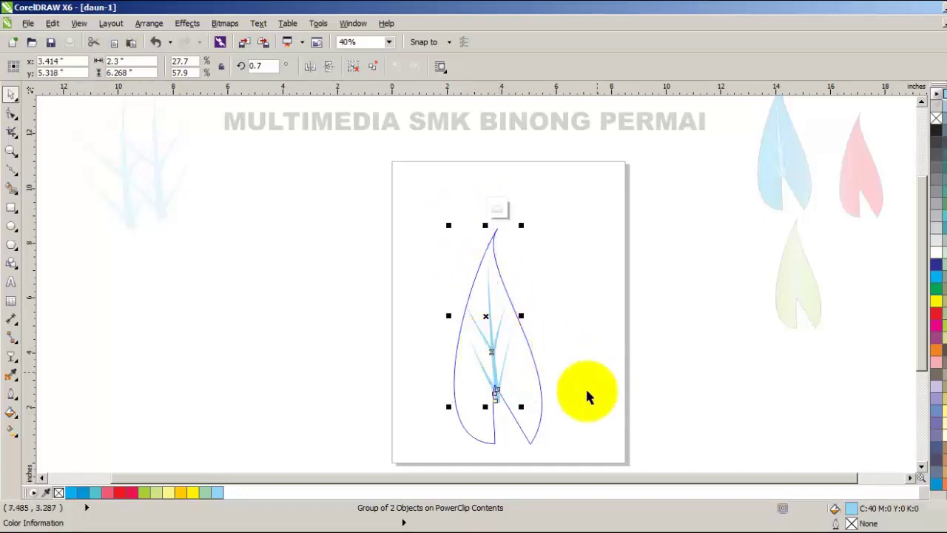
click(496, 210)
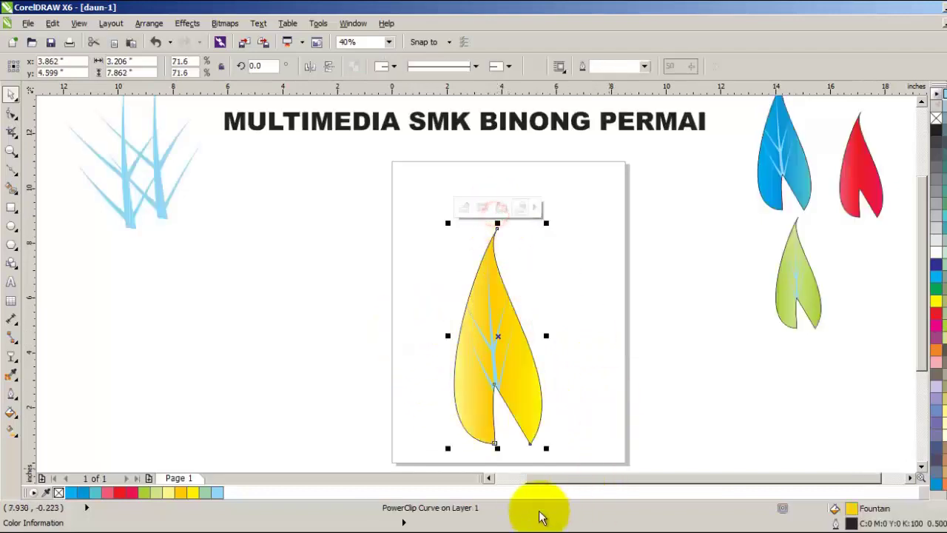
click(345, 359)
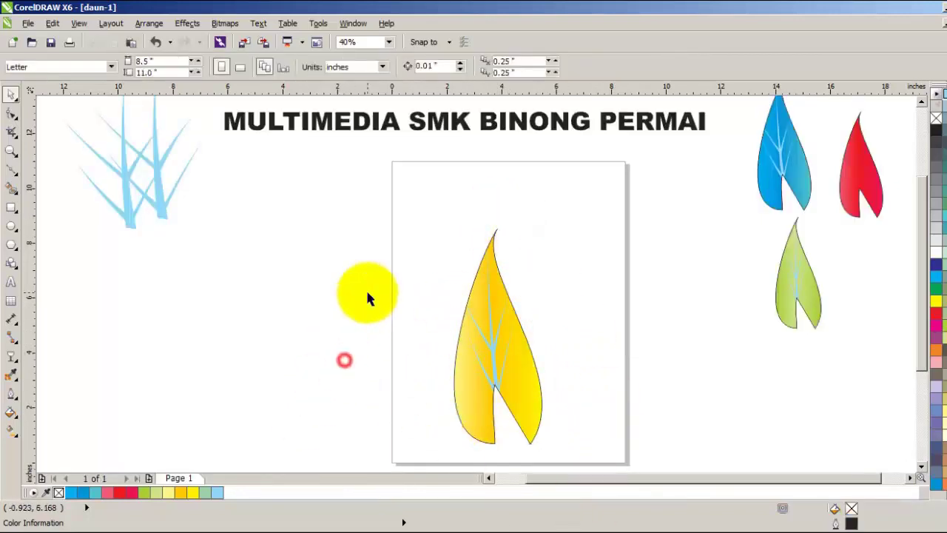
Shrink the finished yellow leaf and park it off the page beside the small green leaf.
click(486, 295)
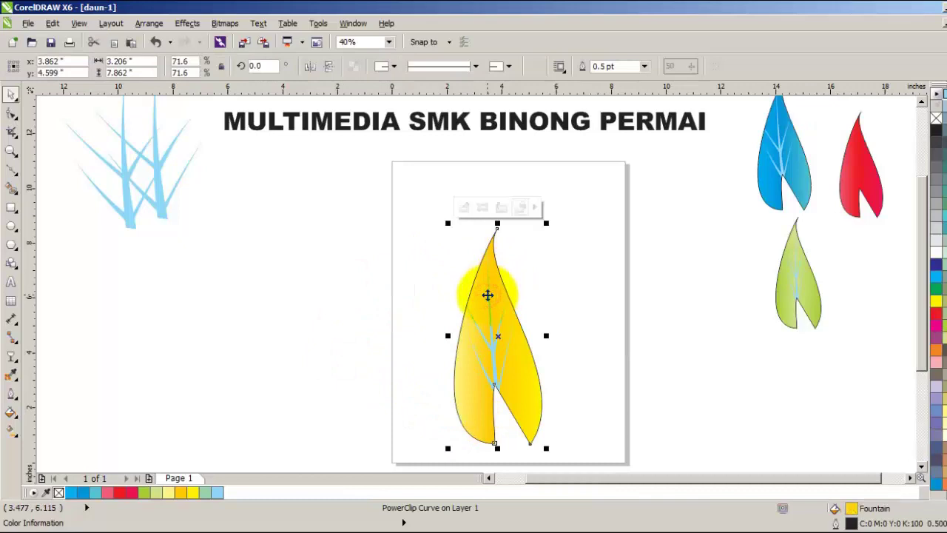
drag(491, 313, 641, 275)
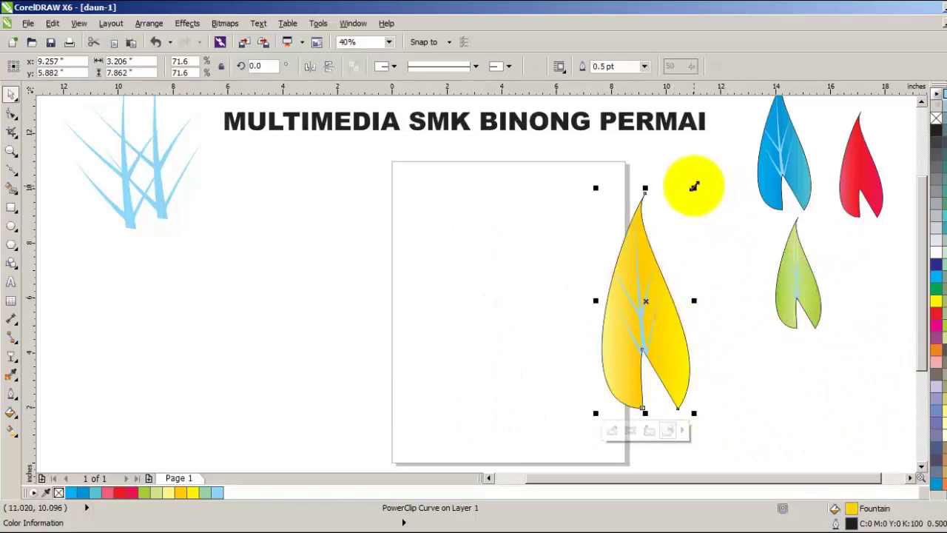
drag(693, 188, 649, 294)
drag(630, 363, 869, 293)
Move the red leaf onto the page and enlarge it proportionally.
drag(855, 196, 485, 274)
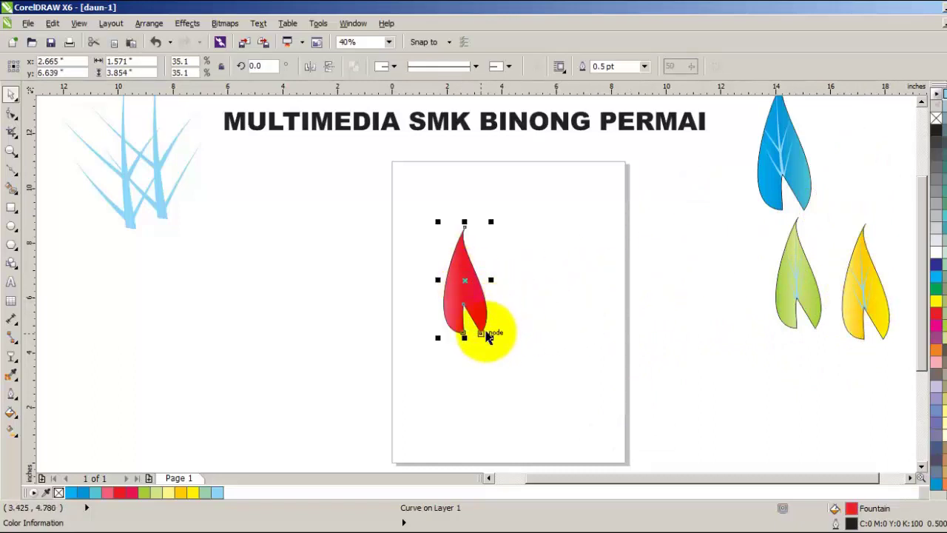
drag(492, 338, 527, 416)
Move the upper blue vein group beside the page and place it inside the red leaf with PowerClip.
click(160, 191)
drag(161, 191, 274, 324)
click(188, 23)
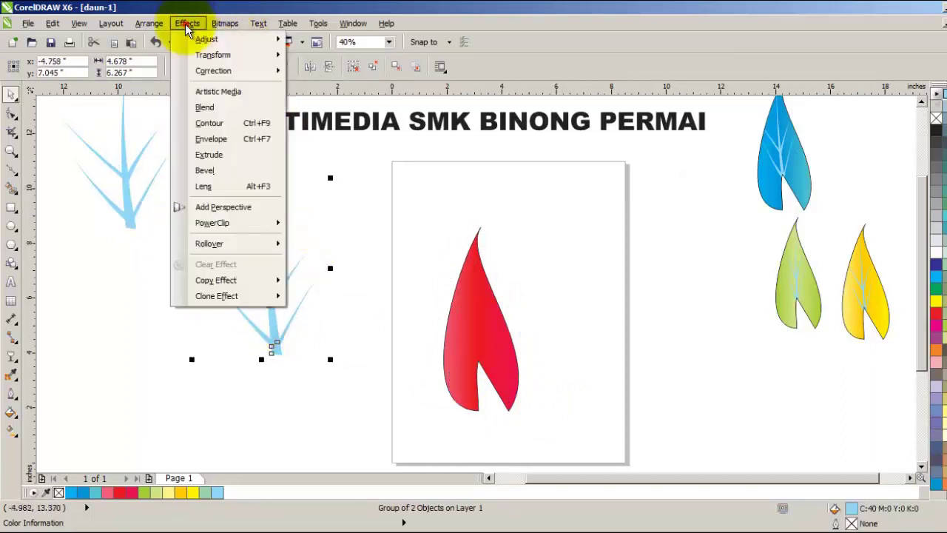
mouse_move(256, 224)
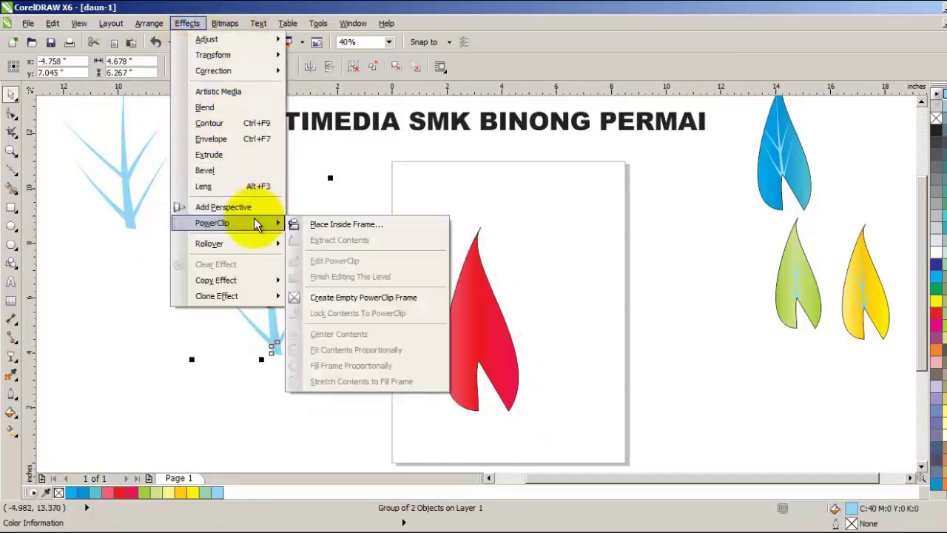
click(320, 224)
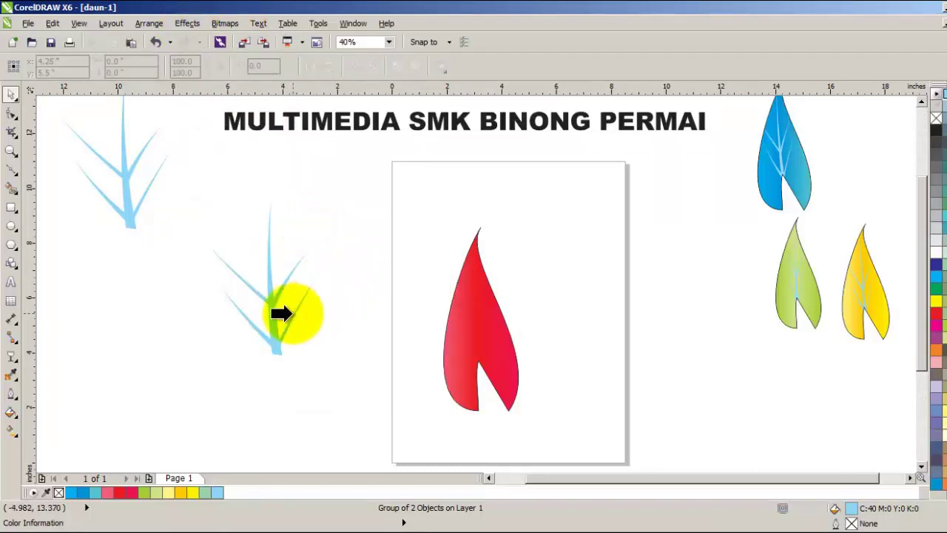
click(466, 341)
drag(471, 342, 507, 349)
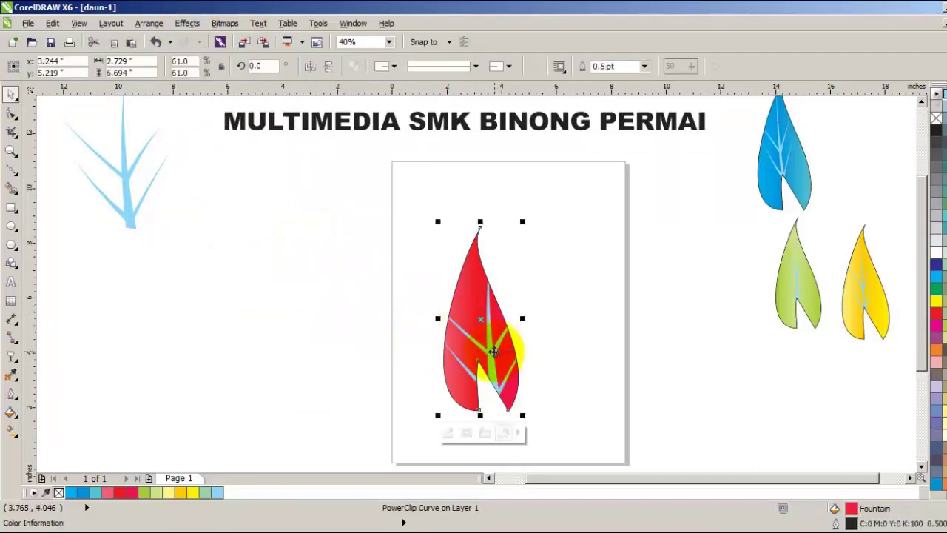
click(493, 351)
click(522, 348)
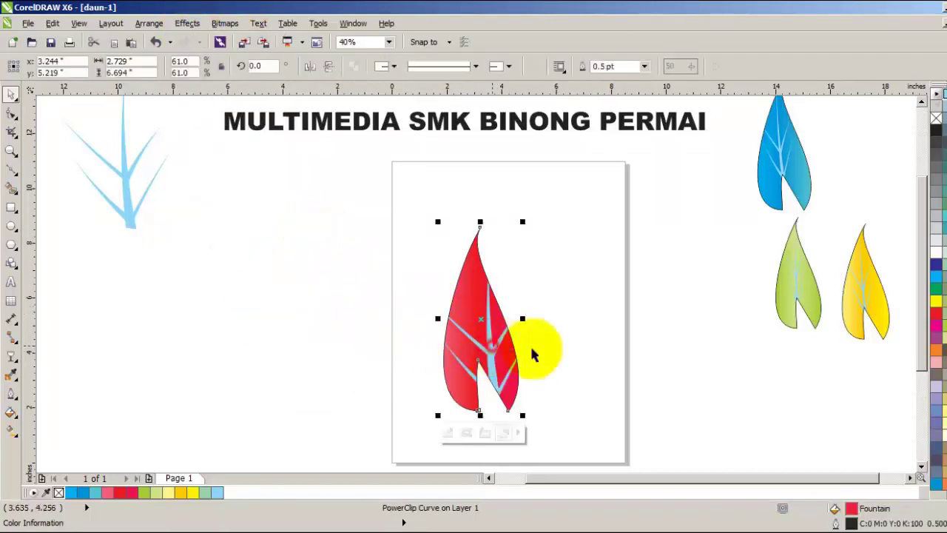
click(527, 369)
click(489, 363)
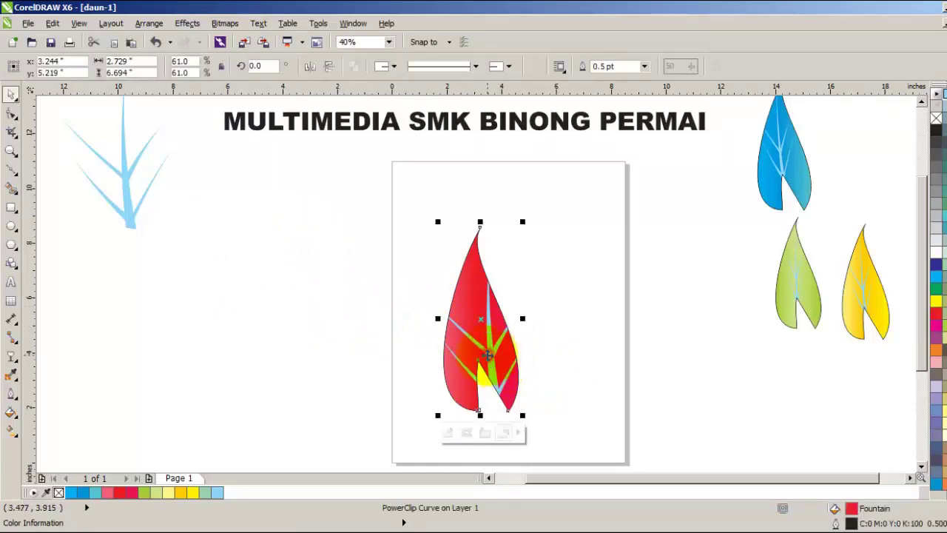
Edit the red leaf's PowerClip, narrow the veins to about 1.5 inches and position them above the leaf's notch.
click(448, 432)
drag(492, 355, 471, 326)
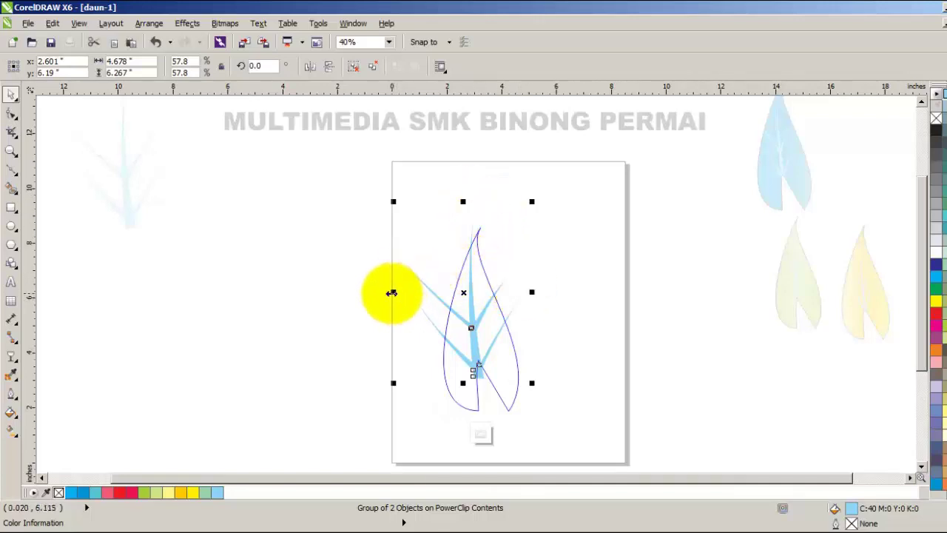
drag(393, 291, 445, 295)
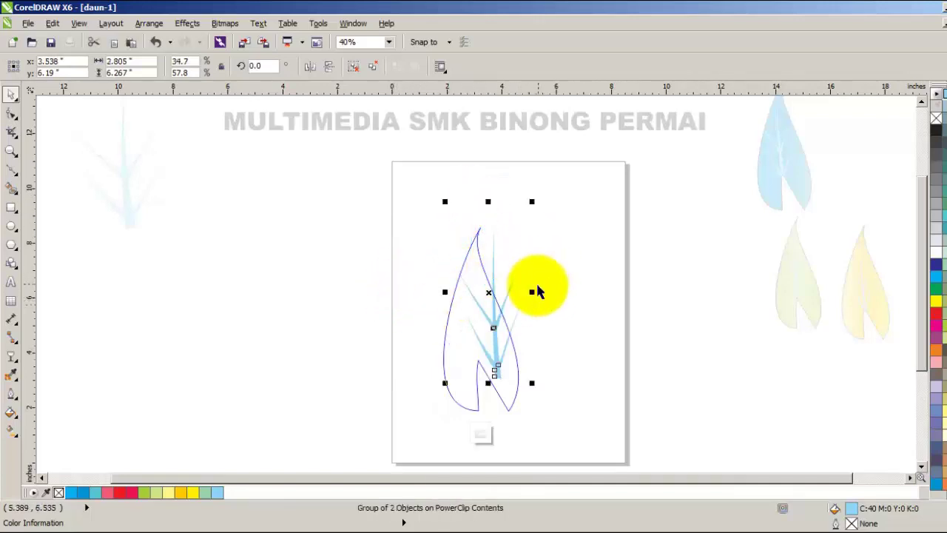
drag(533, 291, 497, 292)
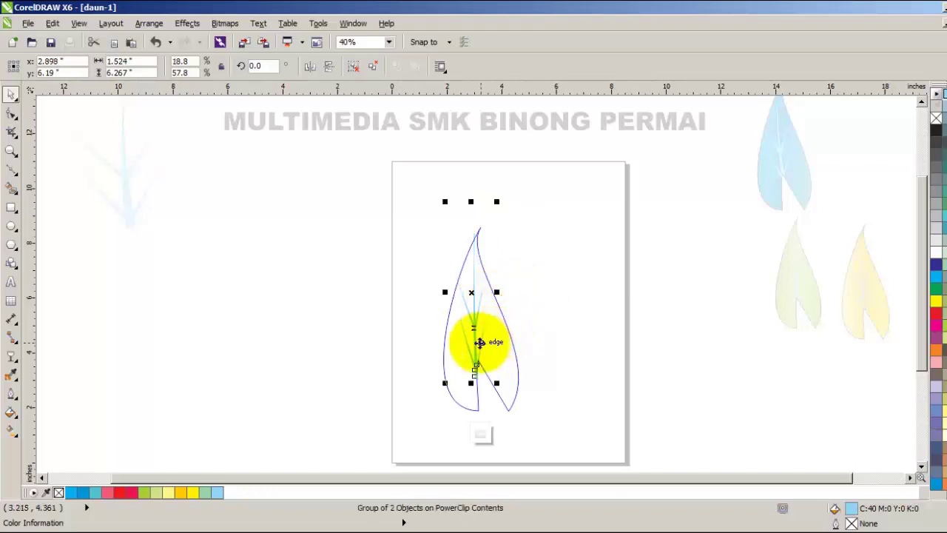
drag(476, 344, 480, 342)
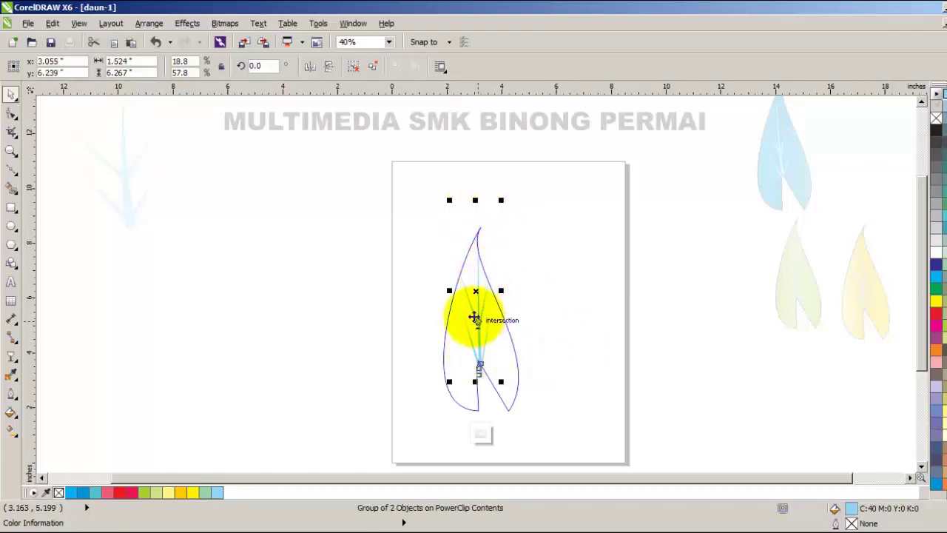
Readjust the veins' width to about 1.59 inches, centred over the red leaf's notch, and finish editing the PowerClip.
mouse_move(500, 291)
mouse_down()
mouse_move(481, 291)
mouse_move(487, 297)
mouse_up()
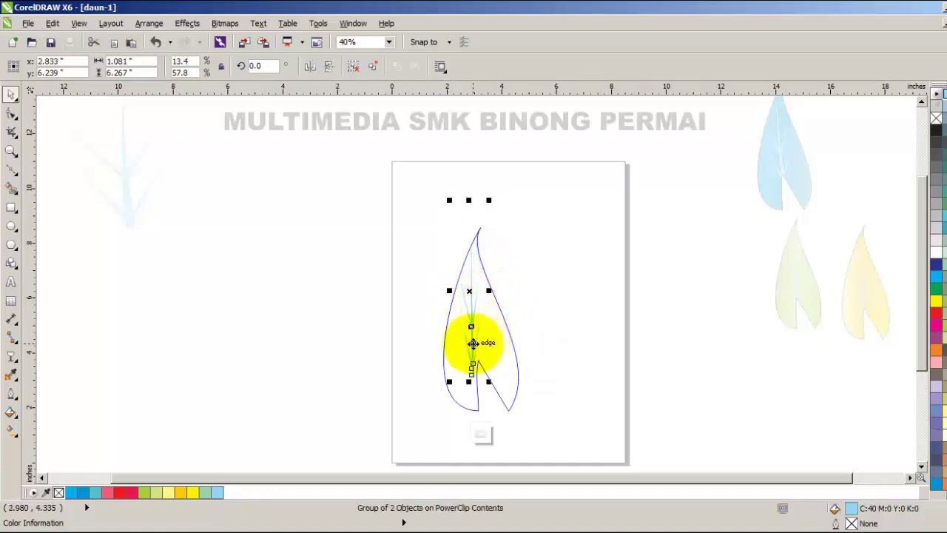
drag(473, 344, 485, 341)
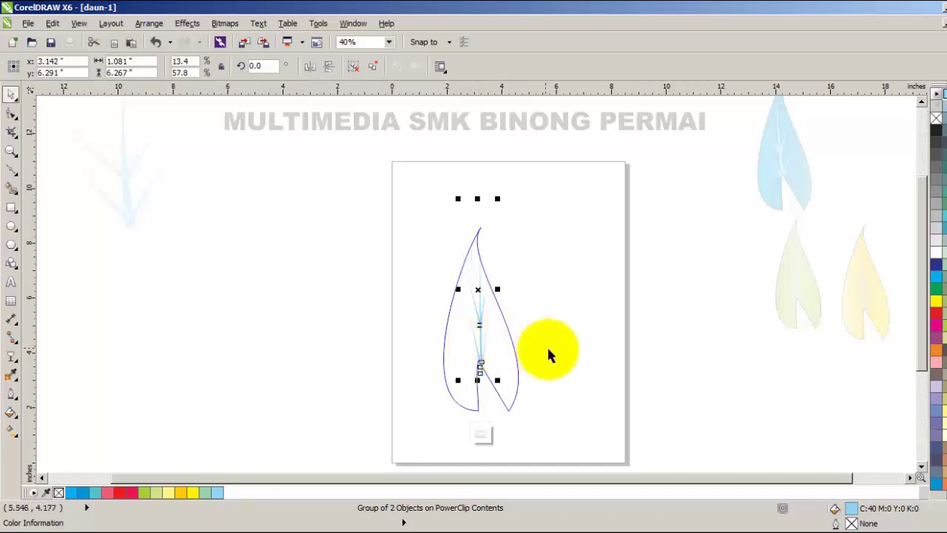
drag(455, 289, 448, 288)
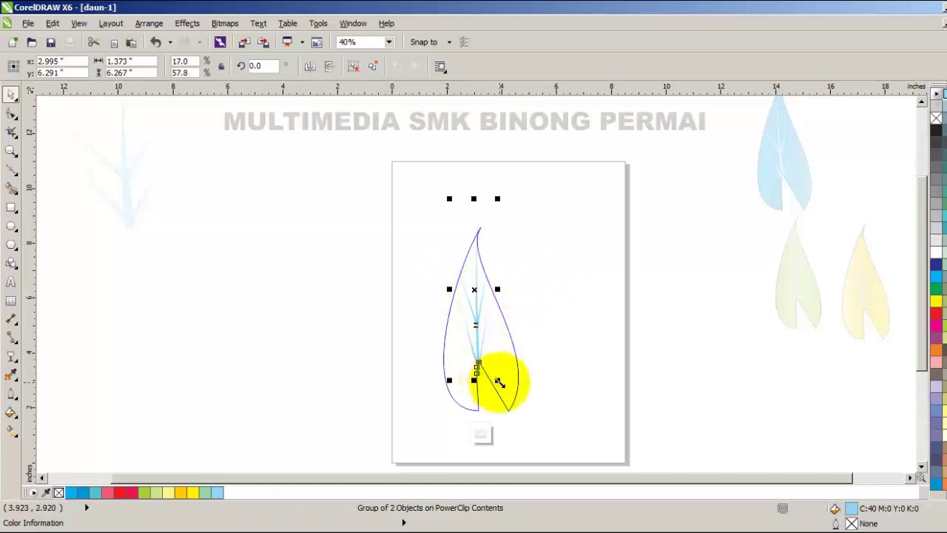
drag(497, 289, 502, 291)
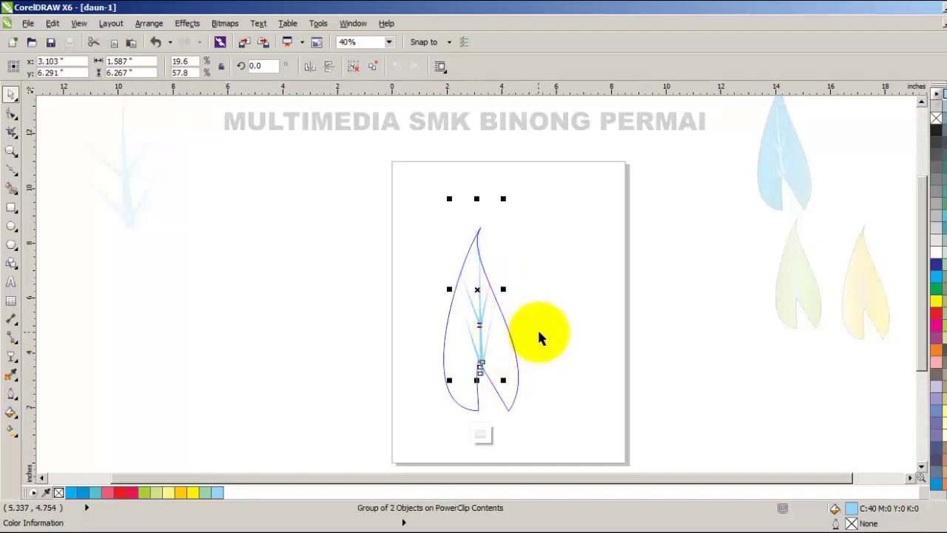
click(560, 317)
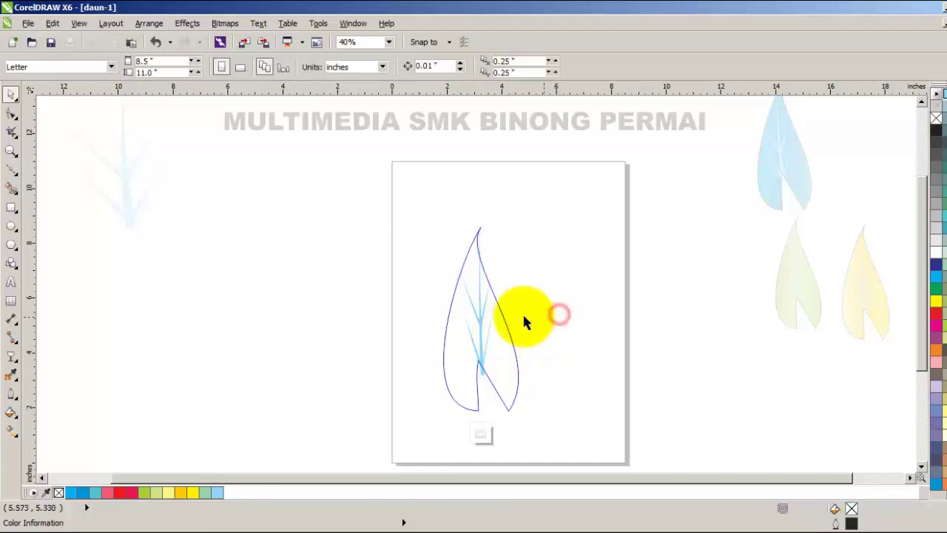
click(482, 432)
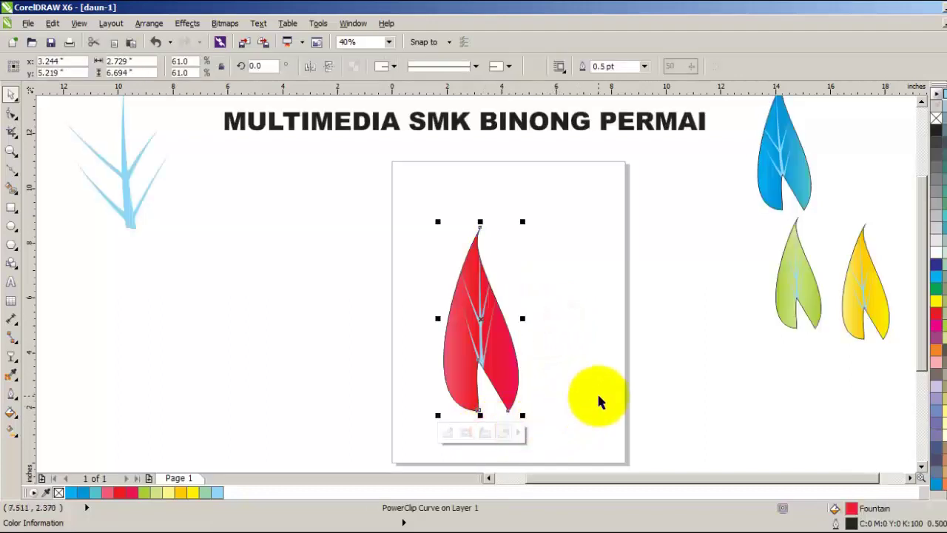
Reopen the red leaf's PowerClip, shift the veins slightly up and to the left, and finish editing.
click(450, 432)
click(480, 342)
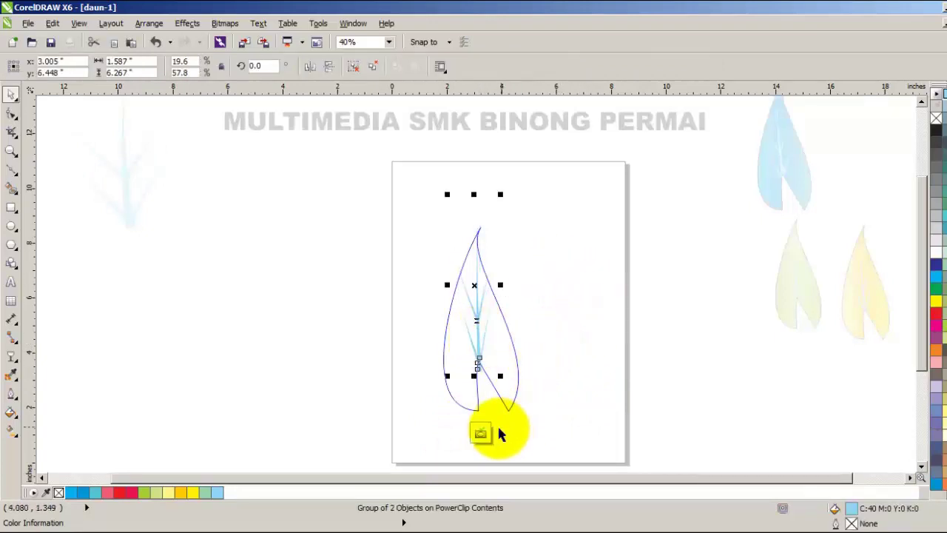
click(480, 434)
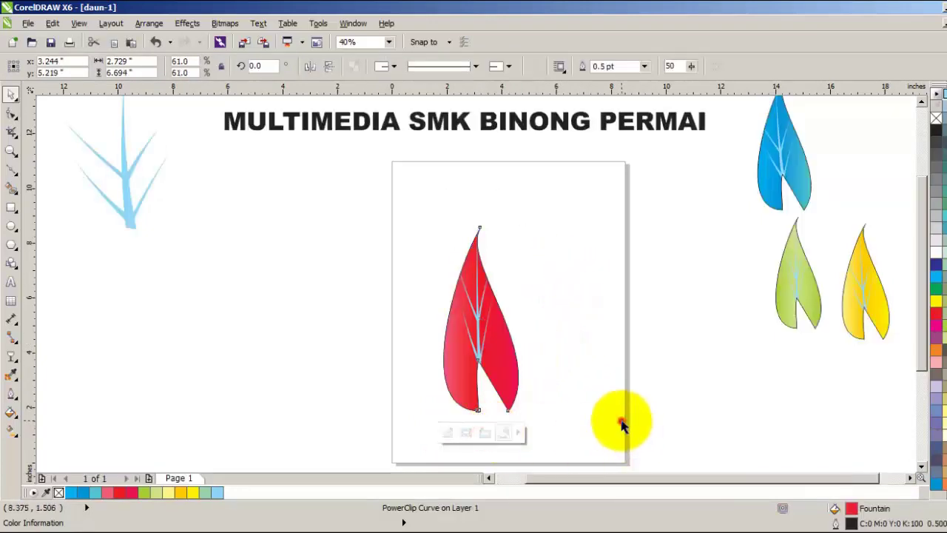
click(622, 427)
Shrink the finished red leaf to about 1.34 by 3.28 inches and park it off the page above the yellow leaf.
click(487, 298)
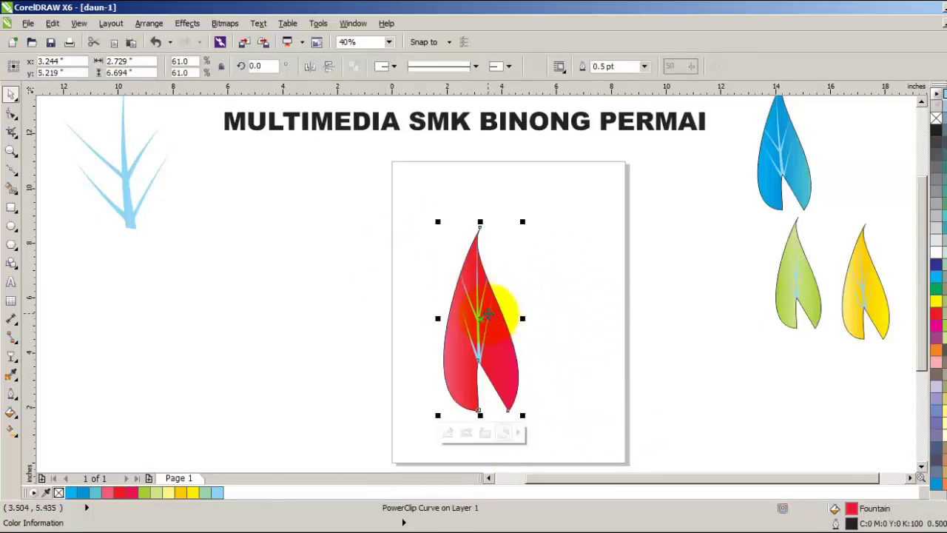
drag(488, 315, 710, 329)
drag(751, 425, 711, 360)
drag(695, 285, 850, 178)
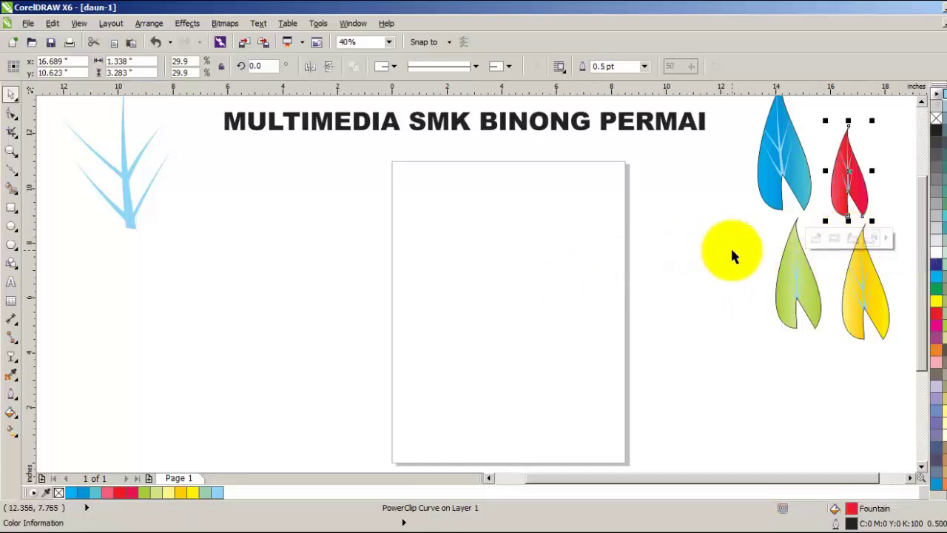
Move the blue leaf to the empty area left of the page and enlarge it proportionally to about 3.36 by 8.24 inches.
click(784, 171)
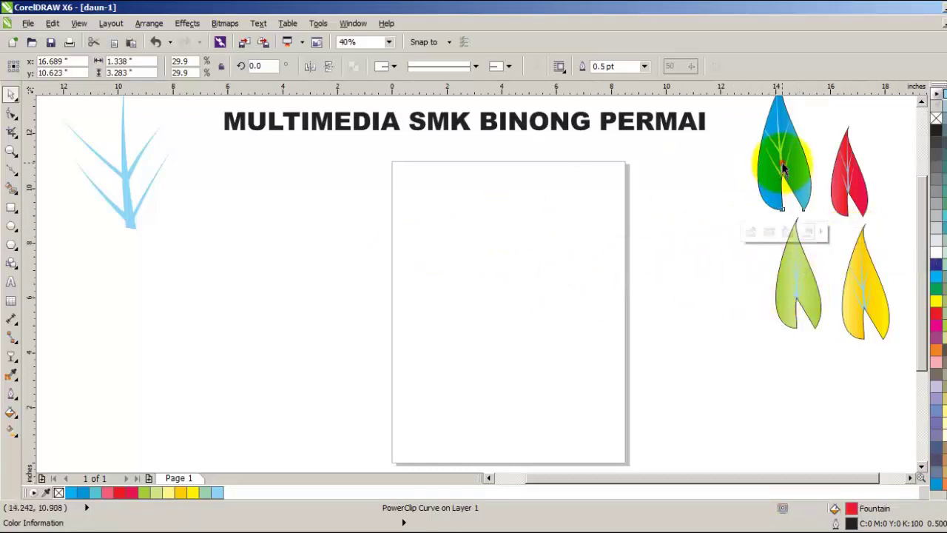
drag(783, 161, 308, 253)
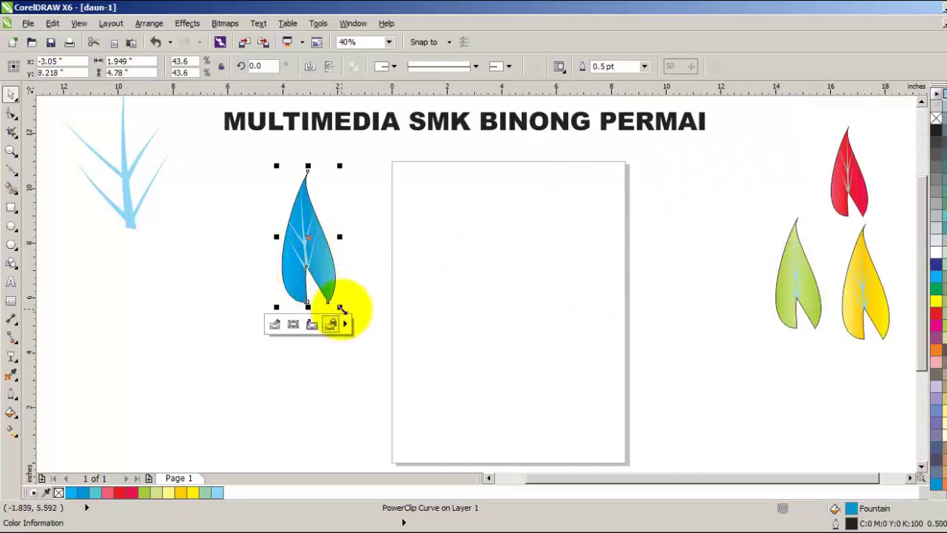
drag(341, 308, 380, 401)
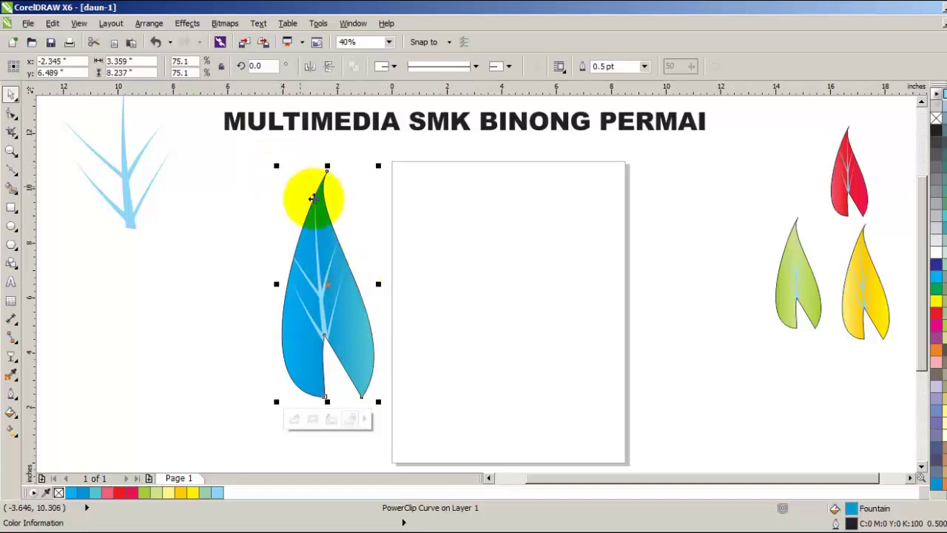
Rotate the blue leaf to about 47.8 degrees so its tip points up-left, and shift it toward the blue veins.
click(317, 209)
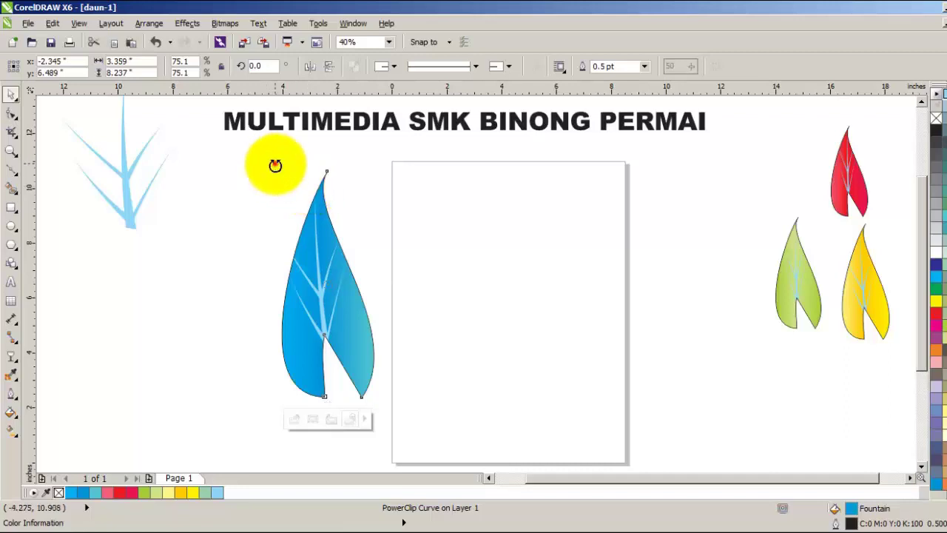
drag(275, 164, 180, 212)
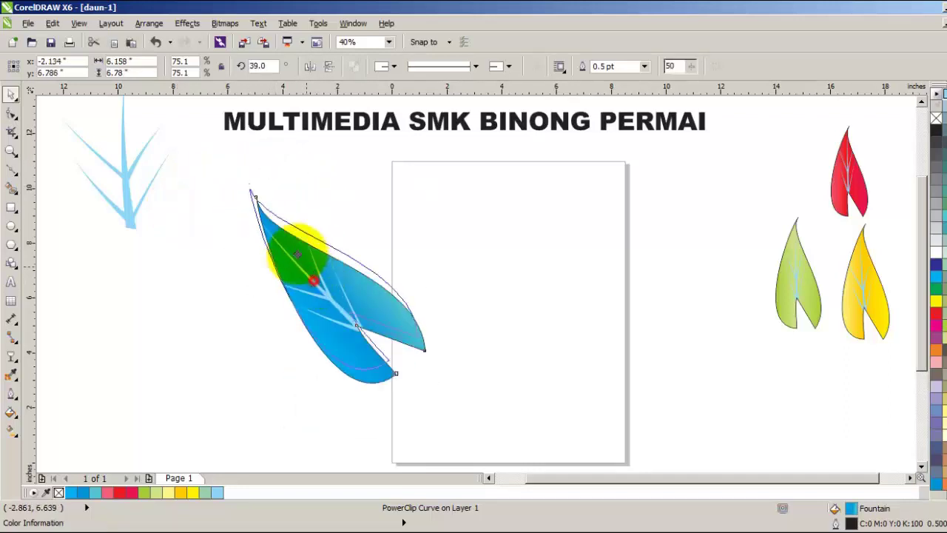
drag(297, 254, 280, 228)
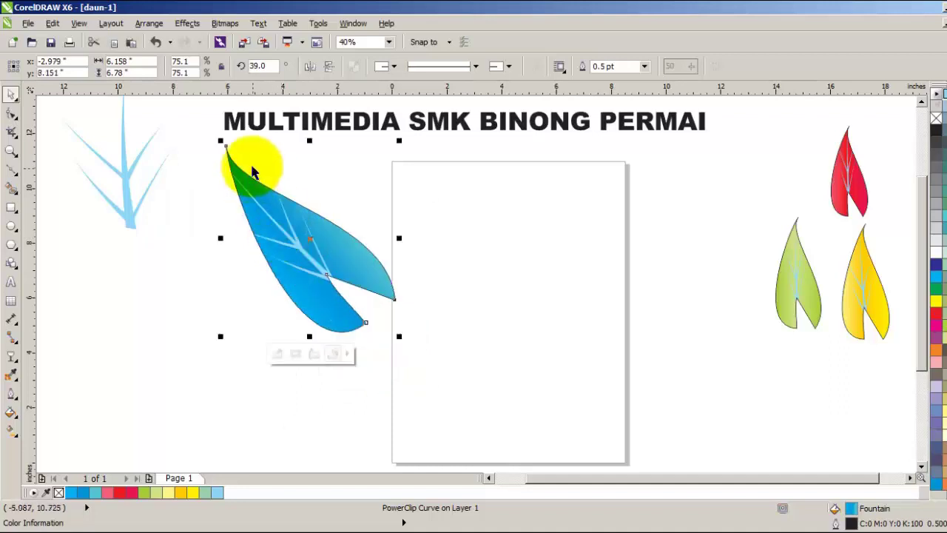
click(270, 222)
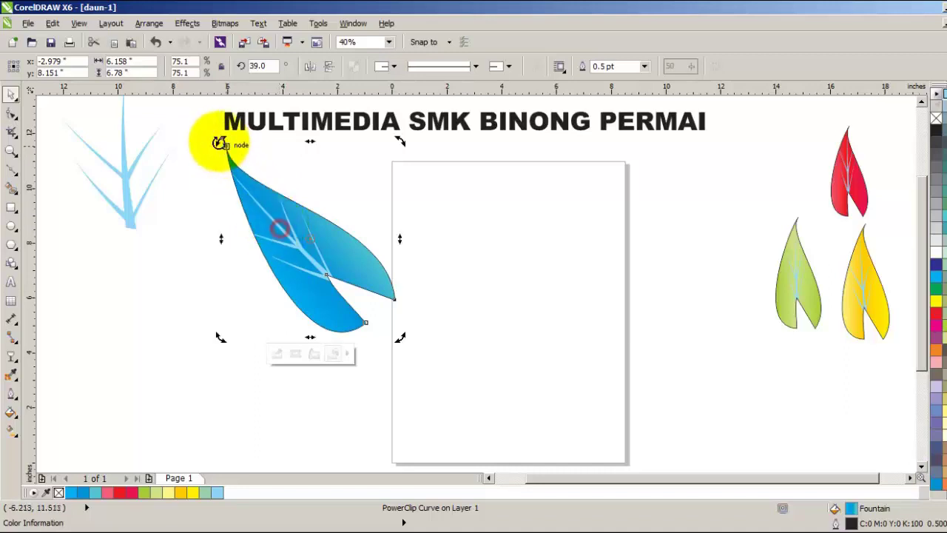
drag(210, 146, 216, 165)
click(255, 213)
drag(255, 213, 228, 196)
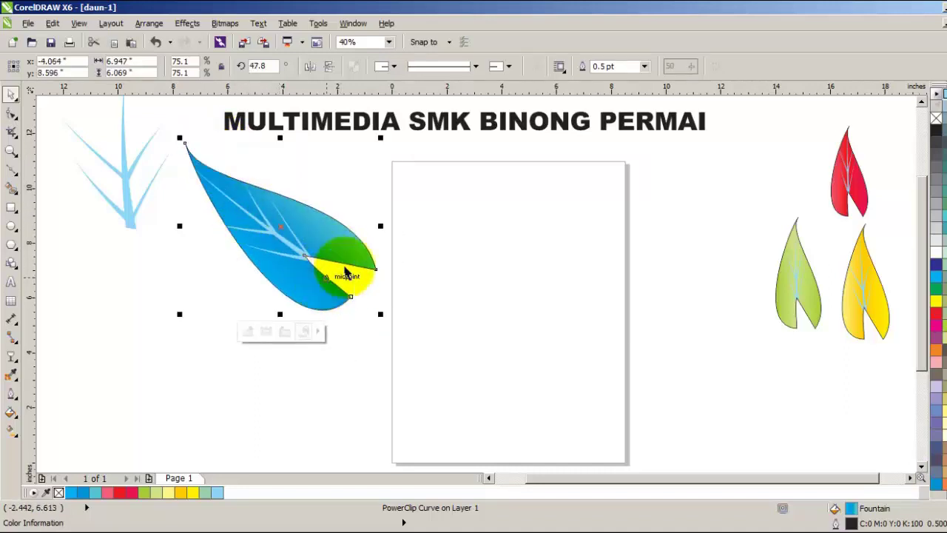
Narrow the tilted blue leaf to about 4.9 inches wide and remove its outline.
drag(379, 227, 323, 226)
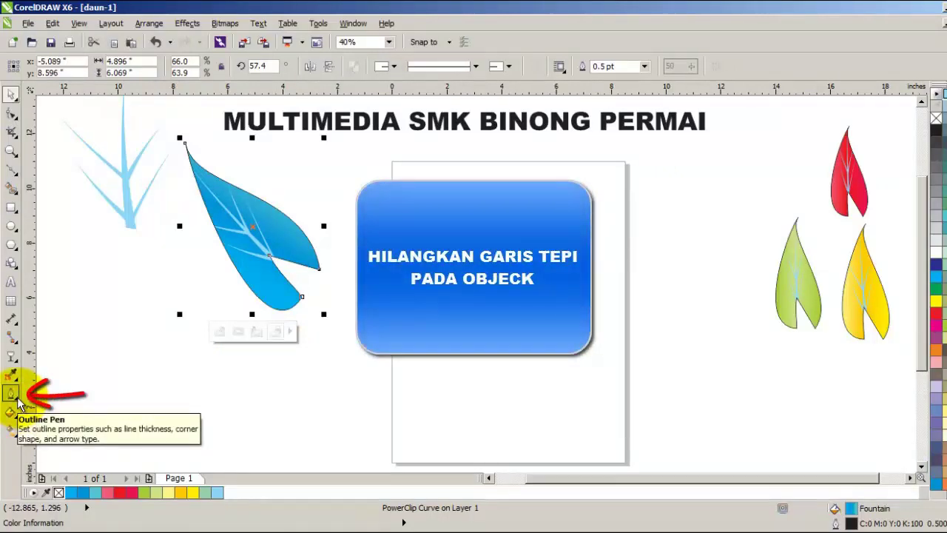
click(19, 401)
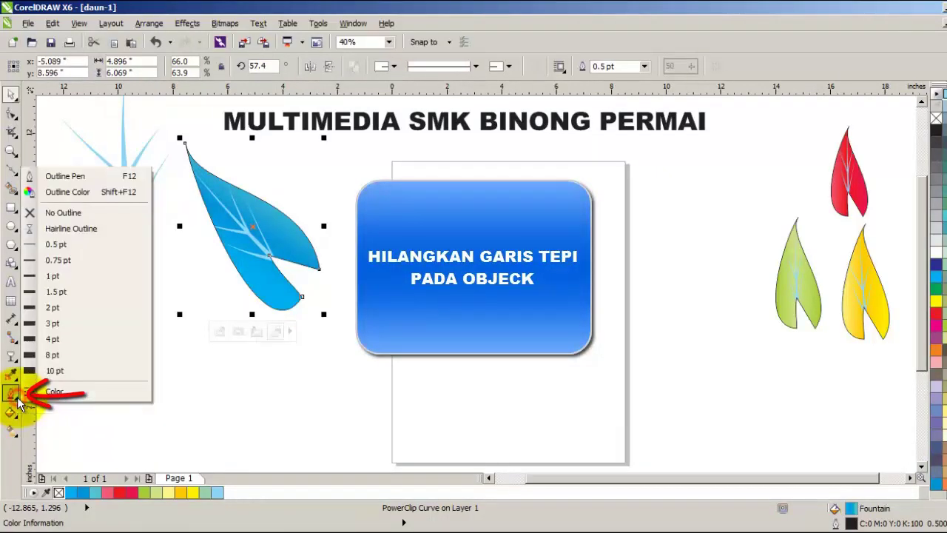
click(115, 215)
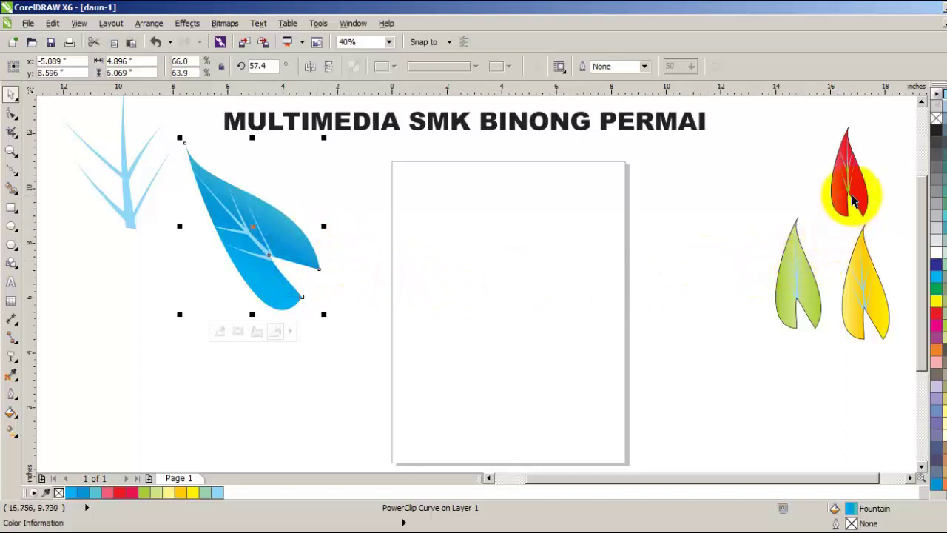
Place the red leaf beside the blue leaf, enlarged proportionally to about 49.3% scale and rotated to about 343.5 degrees.
drag(848, 192, 340, 245)
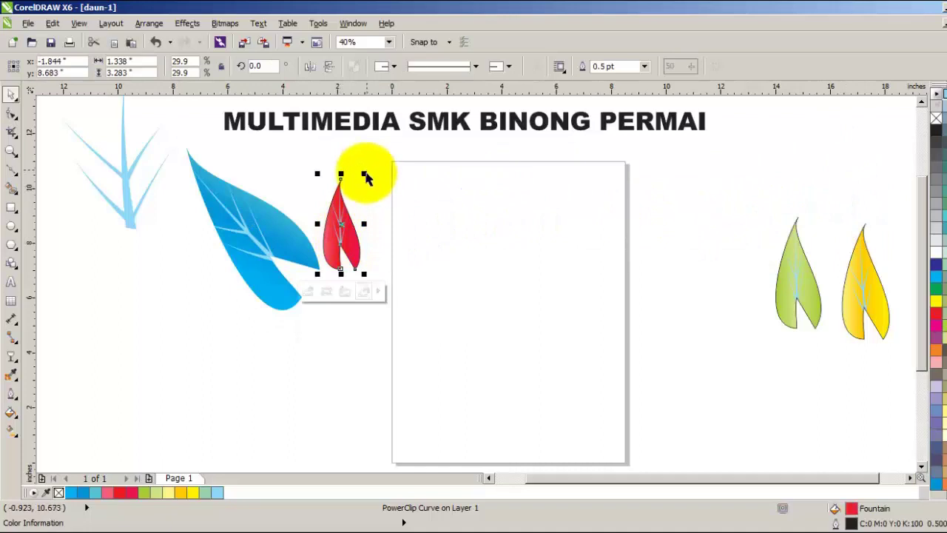
drag(367, 174, 458, 111)
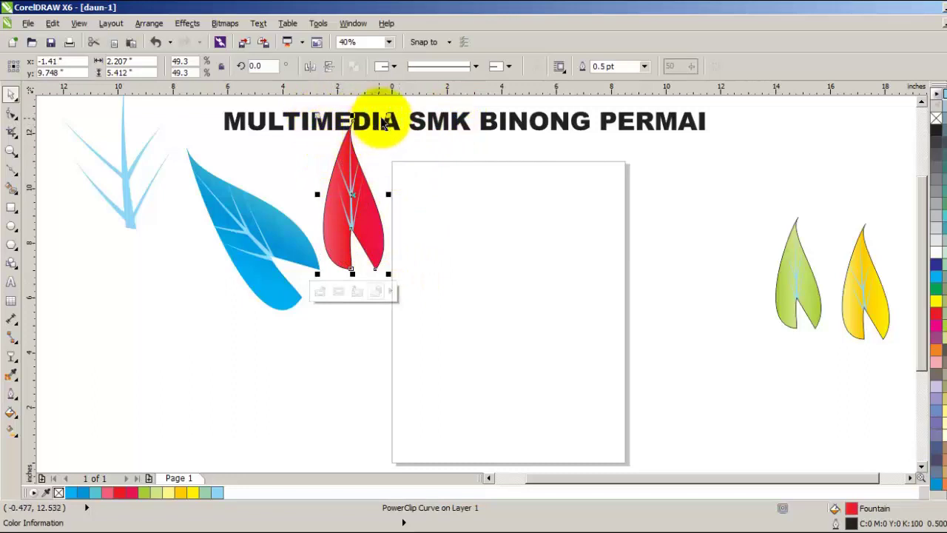
drag(389, 115, 415, 123)
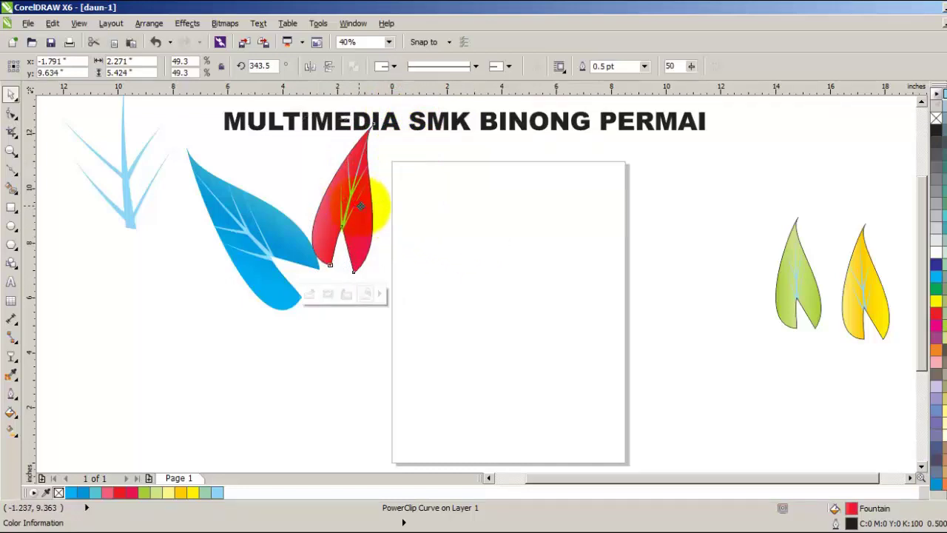
drag(360, 207, 364, 206)
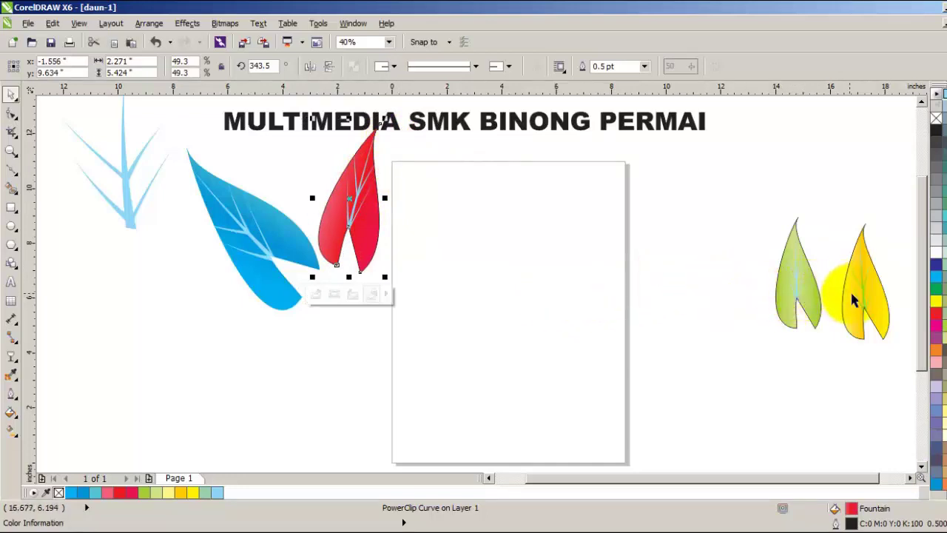
Move the green leaf to the lower right of the red leaf and rotate it to about 314.3 degrees.
click(810, 296)
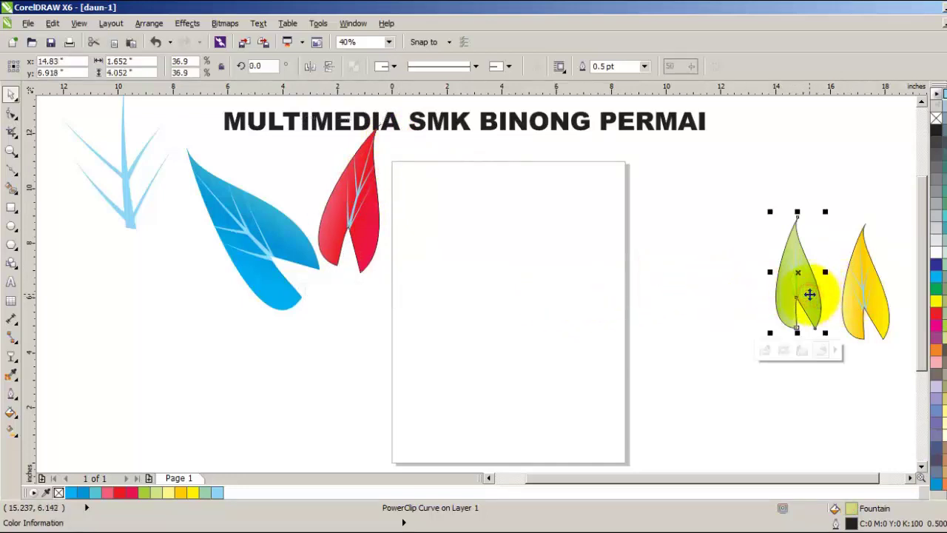
drag(810, 296, 464, 298)
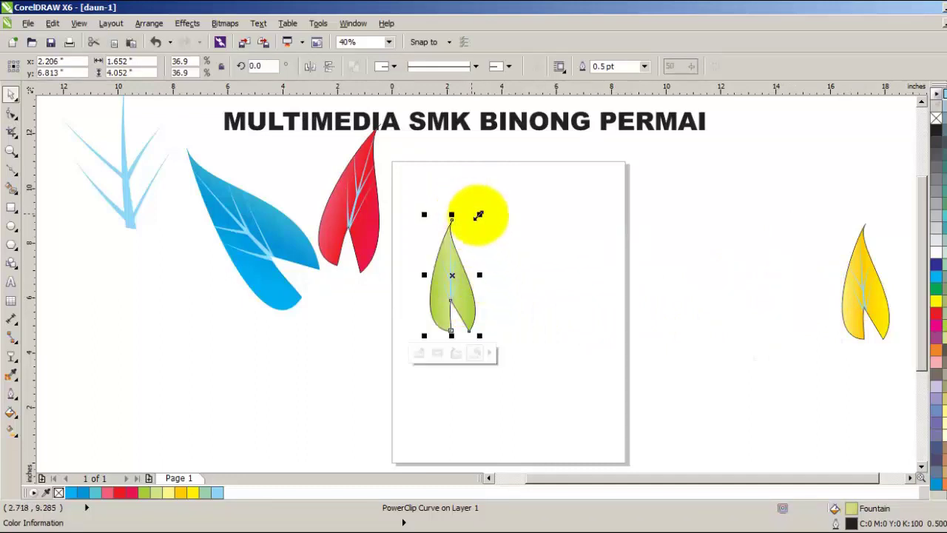
click(450, 253)
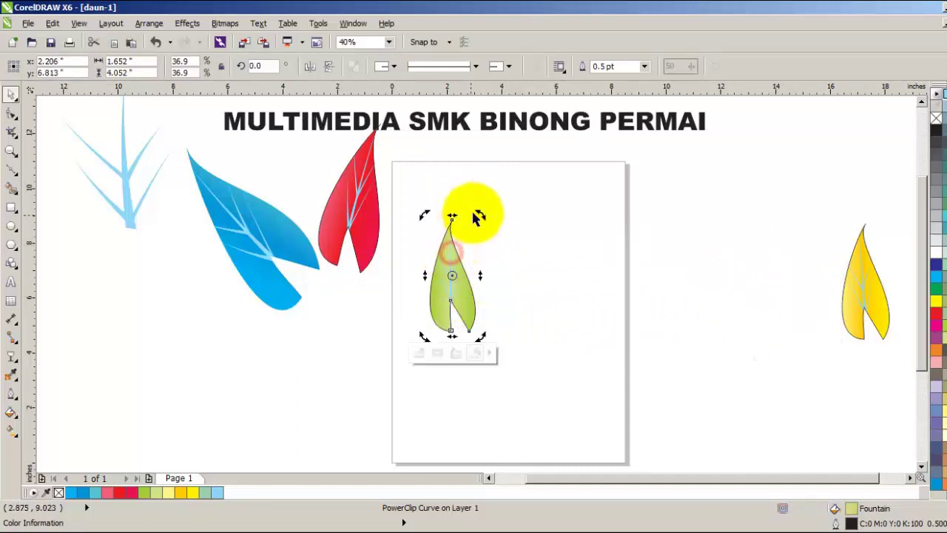
drag(480, 214, 522, 246)
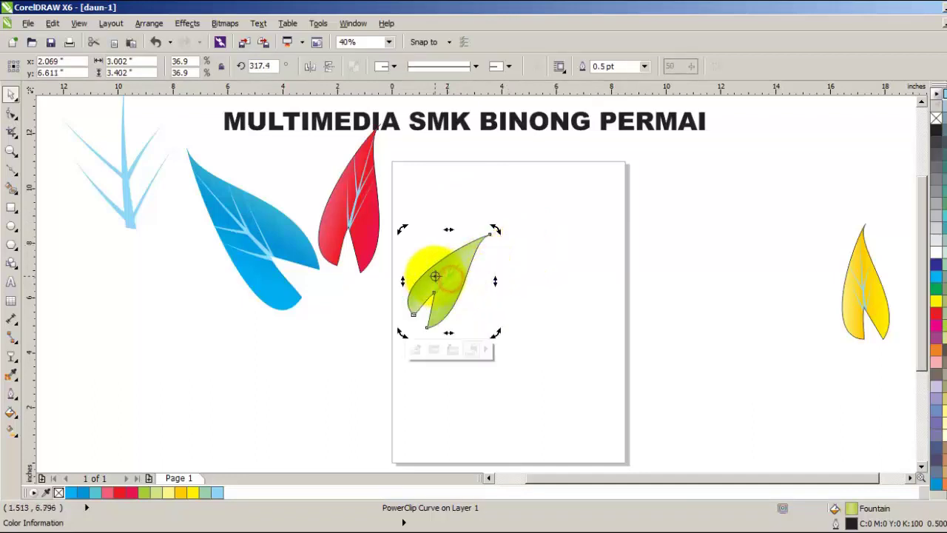
drag(454, 274, 411, 266)
click(569, 292)
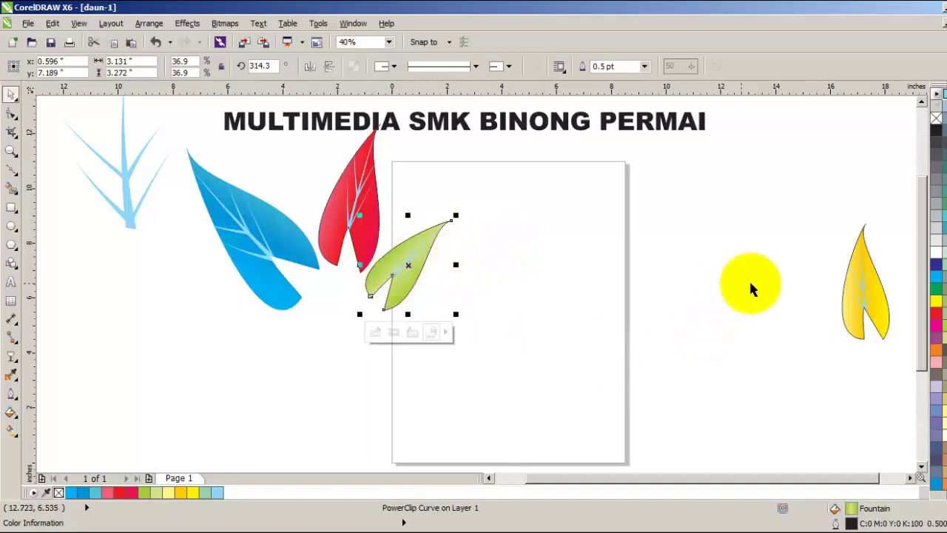
Move the yellow leaf below the other leaves and place a duplicate of it in the empty area right of the page.
drag(862, 281, 356, 361)
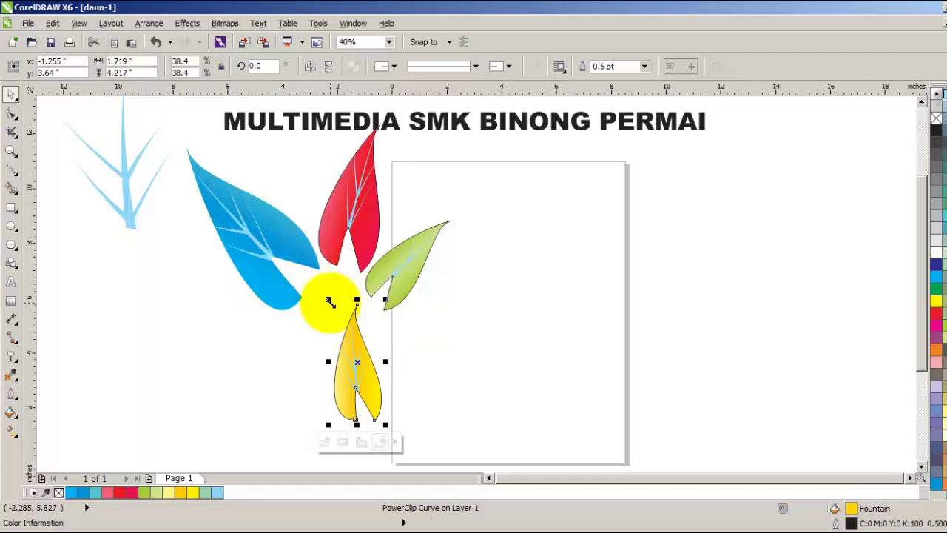
drag(367, 348, 756, 276)
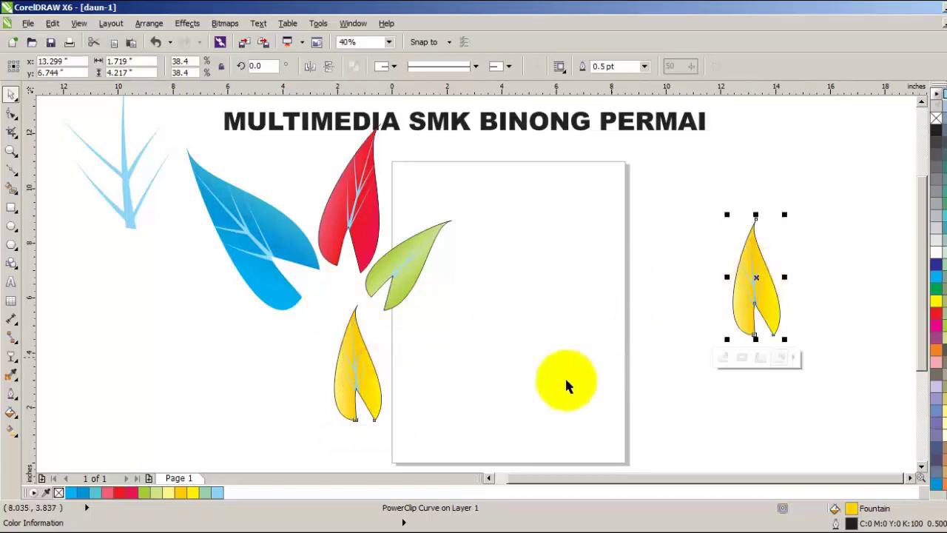
Rotate the yellow leaf below the others to about 219.6 degrees, position it under the green leaf and shrink it slightly.
click(354, 370)
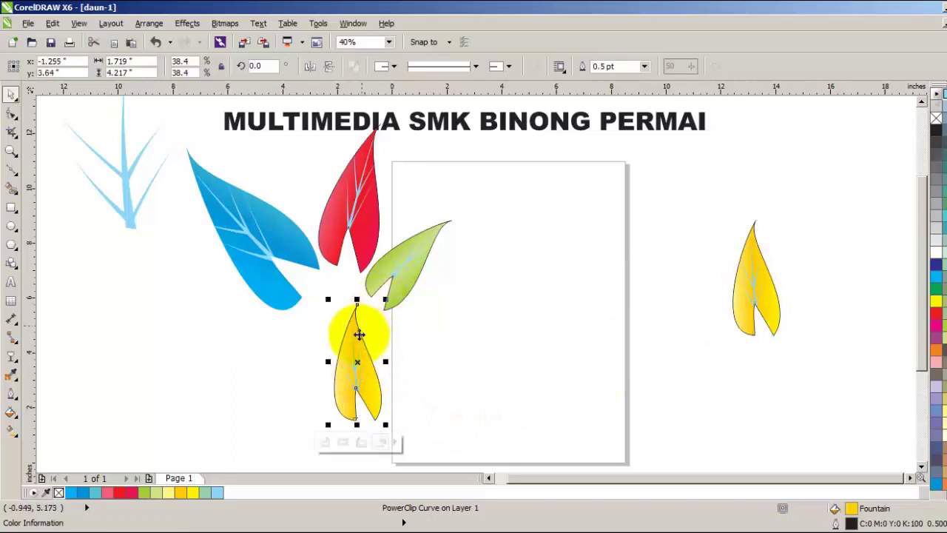
click(357, 339)
drag(387, 296, 362, 436)
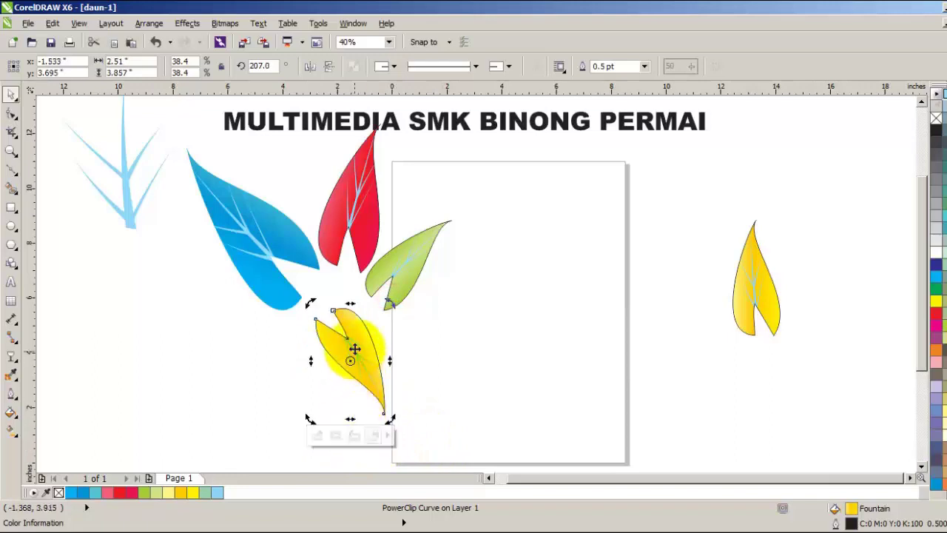
drag(353, 348, 410, 375)
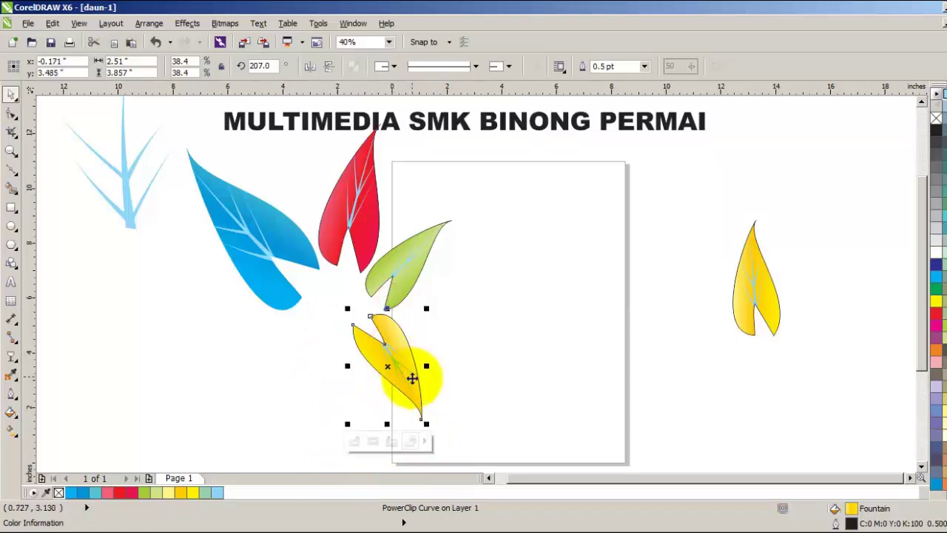
click(395, 343)
drag(429, 310, 416, 296)
drag(399, 346, 413, 342)
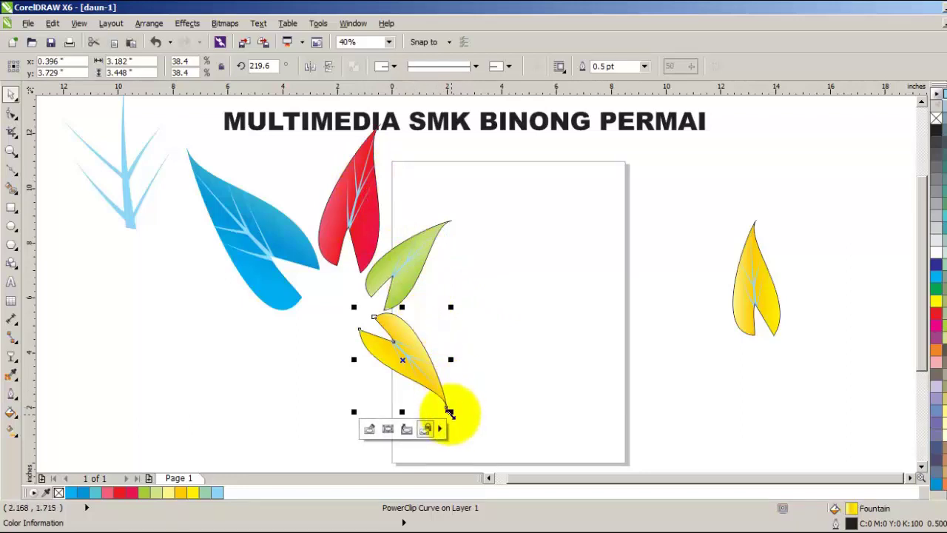
mouse_move(449, 413)
mouse_down()
mouse_move(504, 451)
mouse_move(446, 399)
mouse_move(501, 444)
mouse_move(458, 405)
mouse_up()
Enlarge the green leaf proportionally to about 50.1% scale.
click(417, 253)
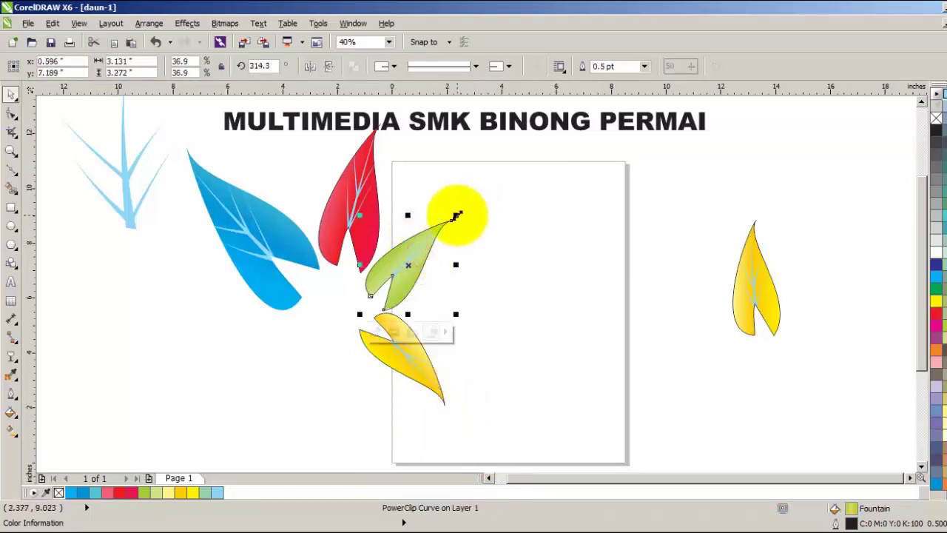
drag(456, 215, 490, 186)
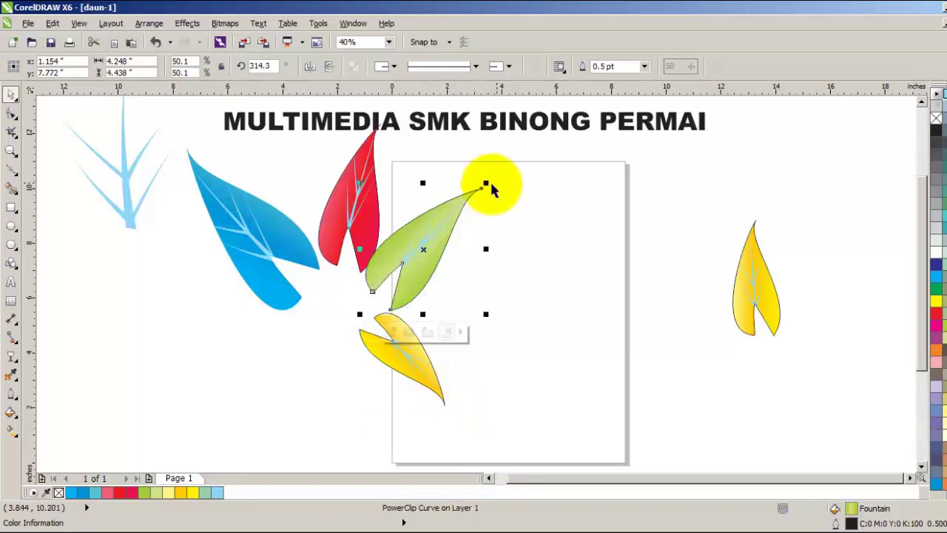
Stretch the red leaf upward to a height of about 6.97 inches, keeping its width.
click(377, 169)
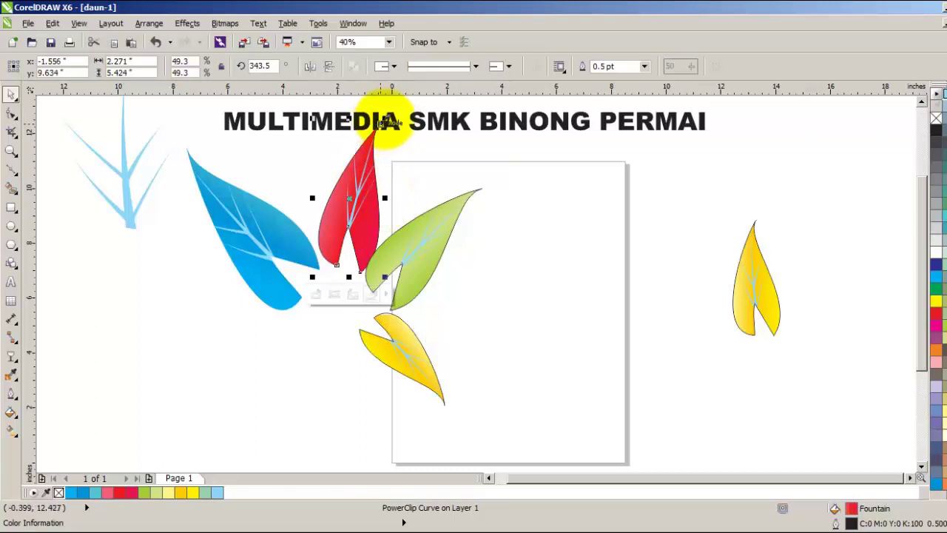
key(F10)
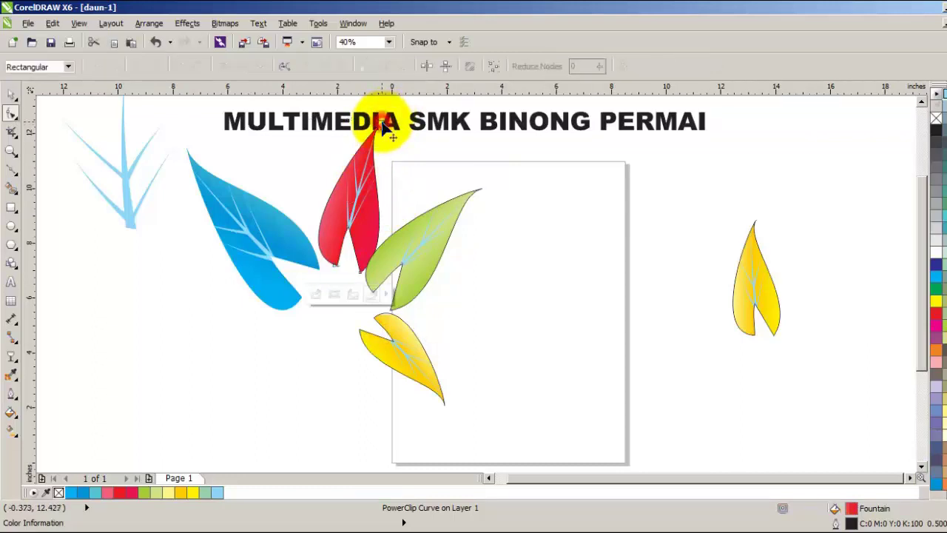
click(11, 94)
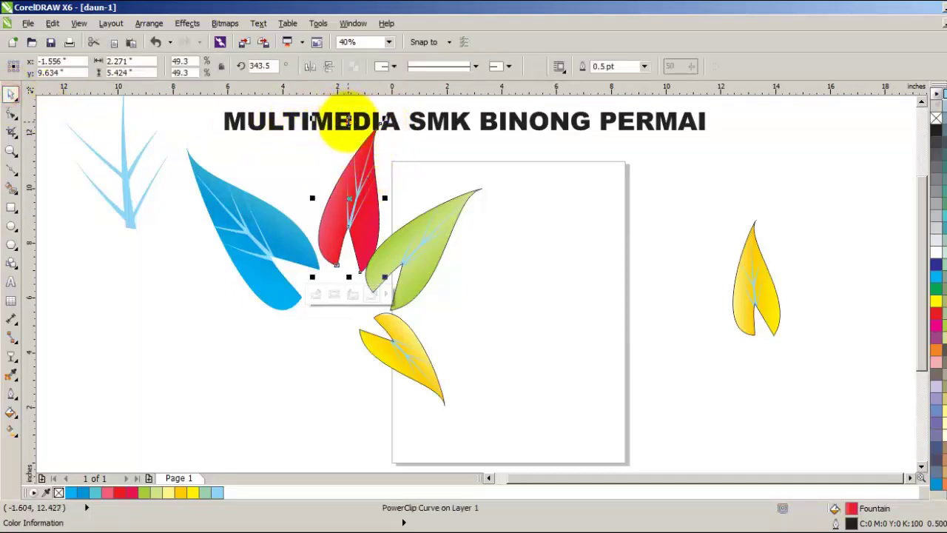
drag(349, 119, 348, 99)
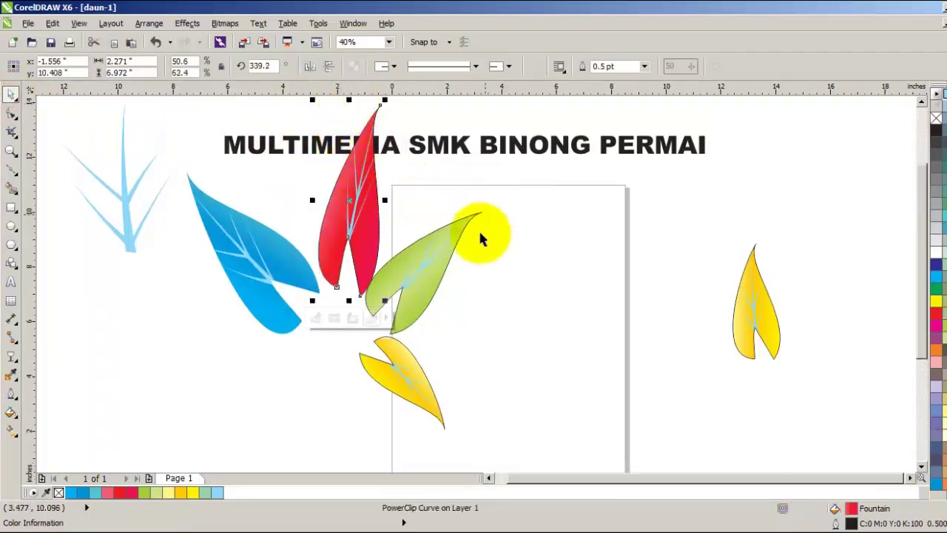
Enlarge the blue leaf proportionally to about 5.36 by 6.64 inches.
click(264, 244)
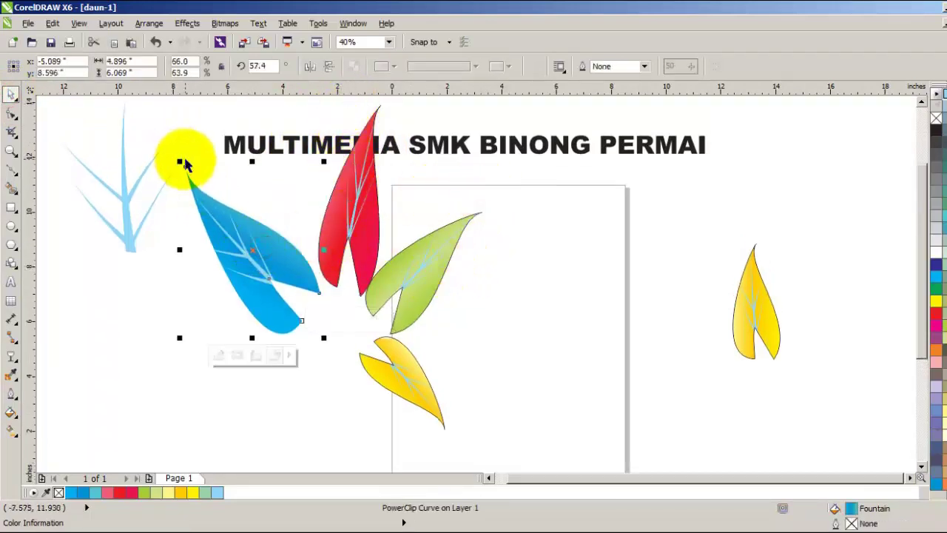
drag(182, 163, 169, 147)
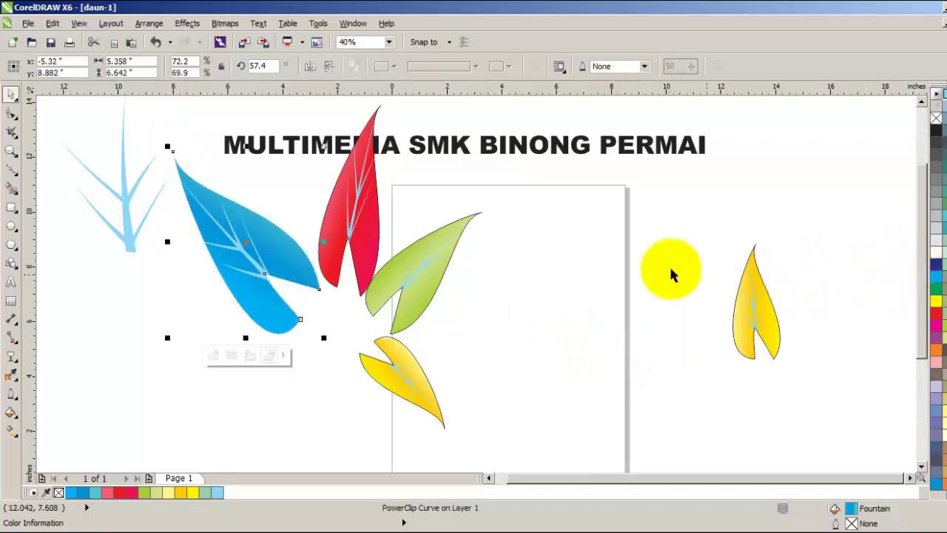
Edit the PowerClip contents of the duplicate yellow leaf right of the page, moving its veins outside the leaf shape, and finish editing.
drag(923, 264, 909, 306)
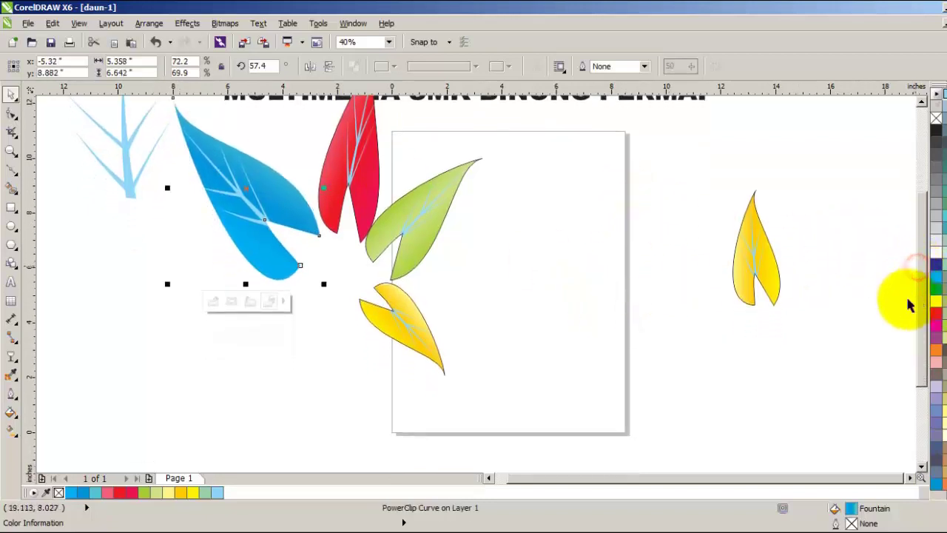
click(753, 255)
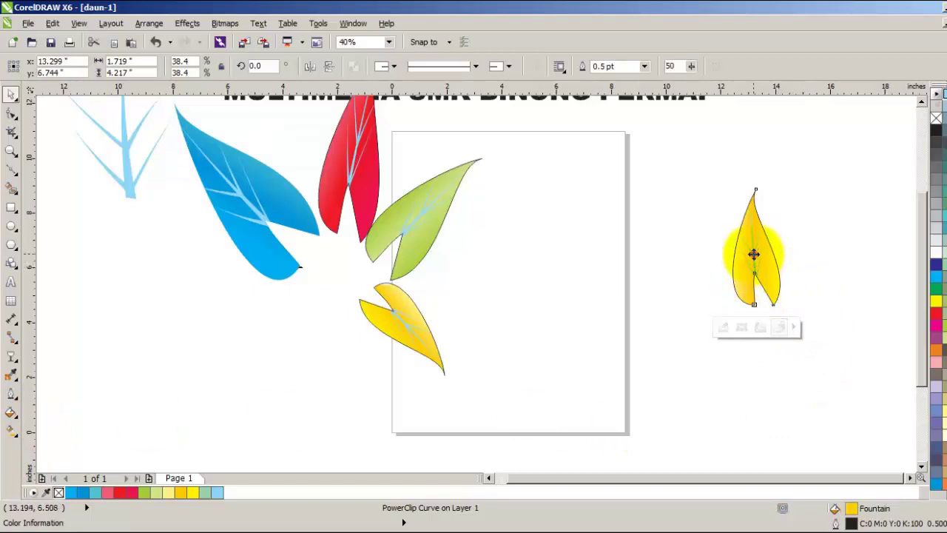
click(756, 247)
click(757, 260)
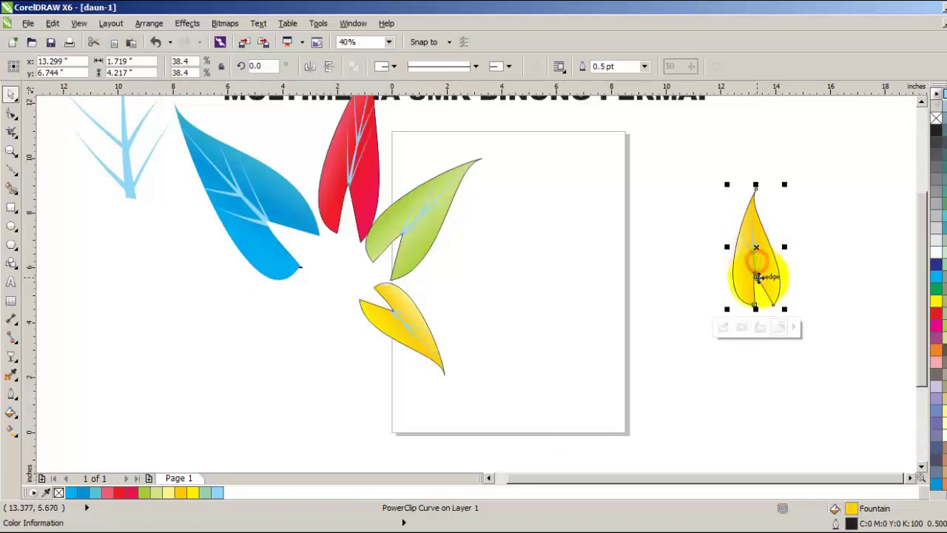
click(728, 328)
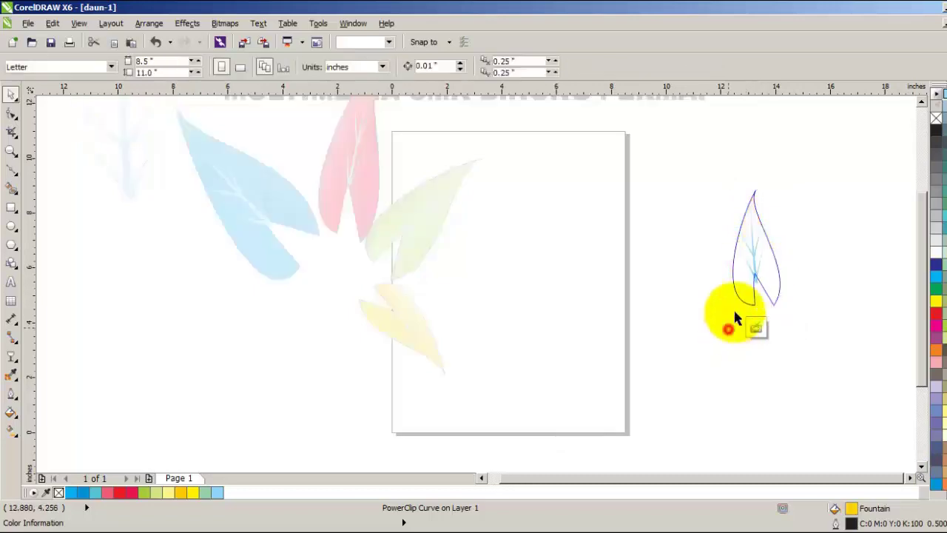
drag(752, 261, 686, 290)
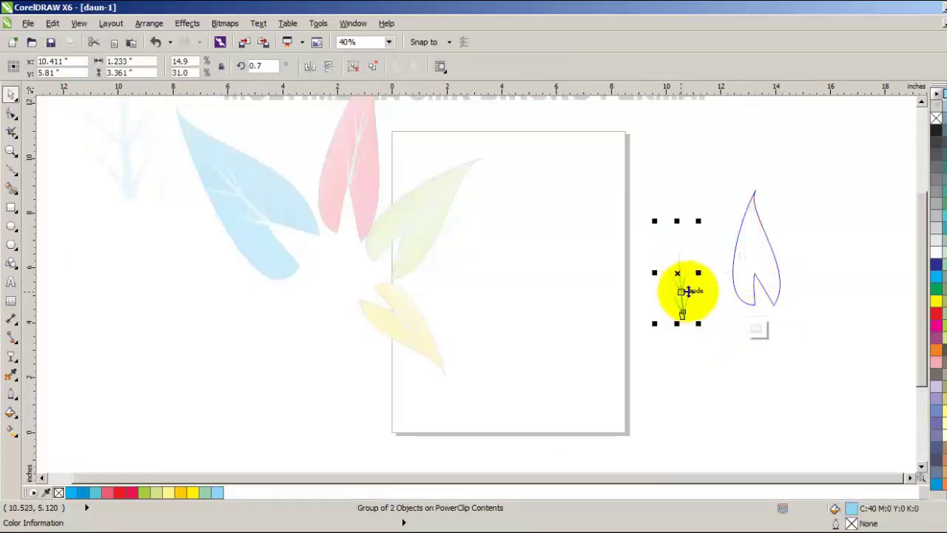
click(755, 328)
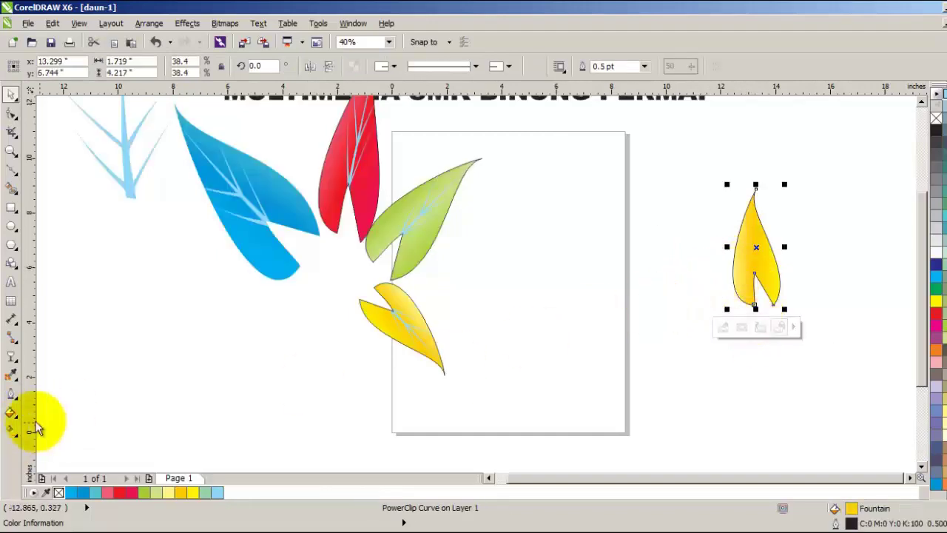
Open the duplicate yellow leaf's fountain fill and set the start colour of its custom blend to purple.
click(13, 413)
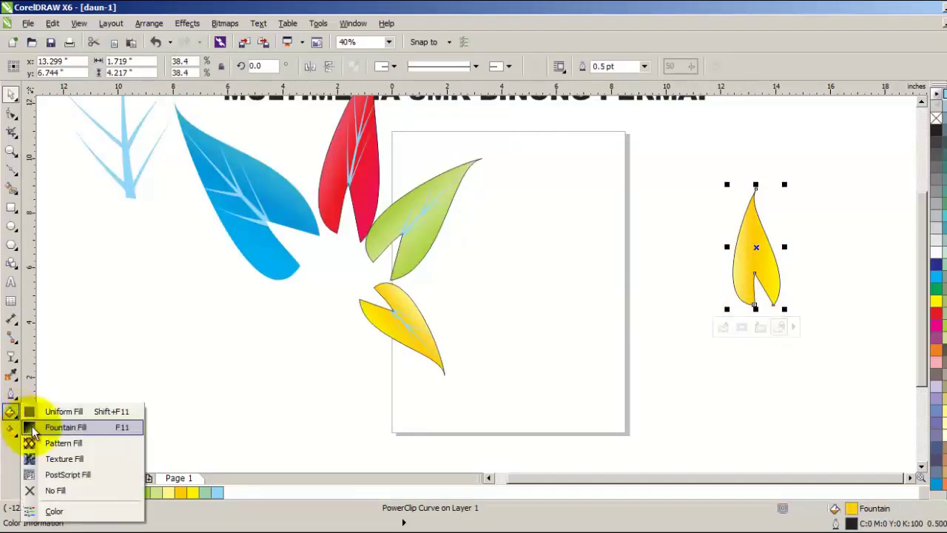
click(30, 427)
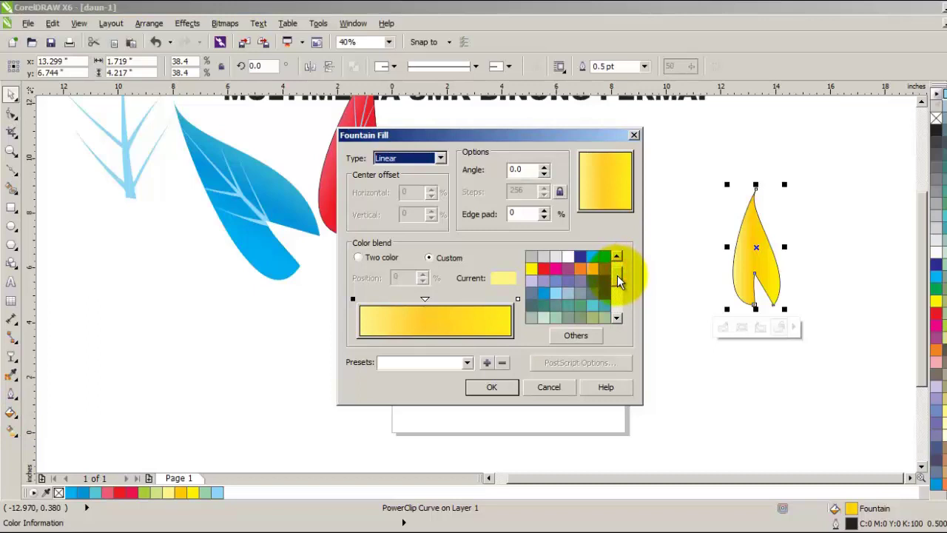
drag(618, 280, 618, 310)
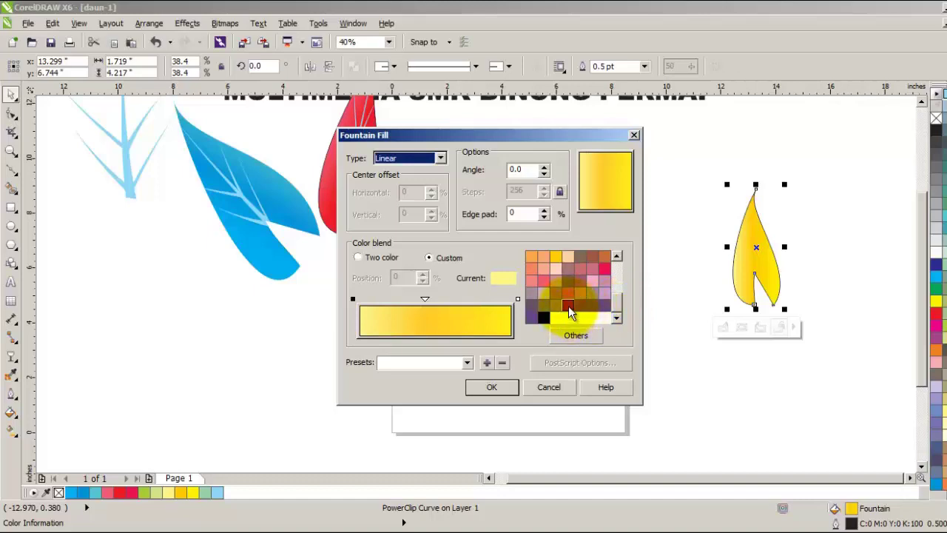
click(568, 306)
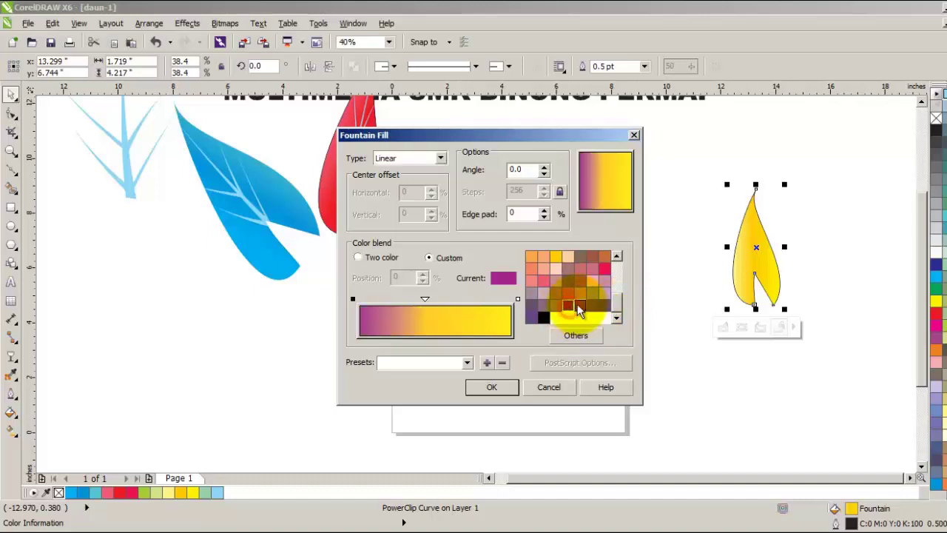
Set the middle colour of the custom blend, at position 43%, to light purple.
click(426, 301)
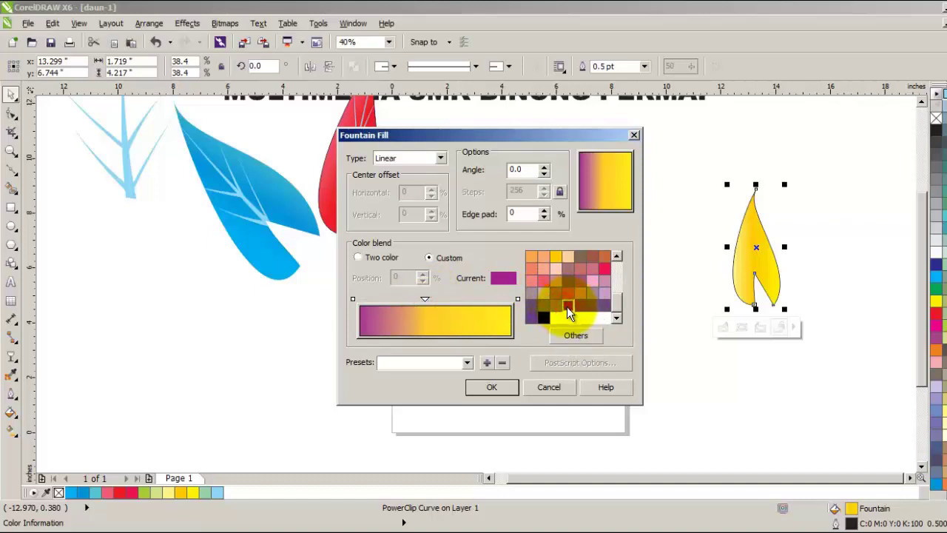
click(426, 300)
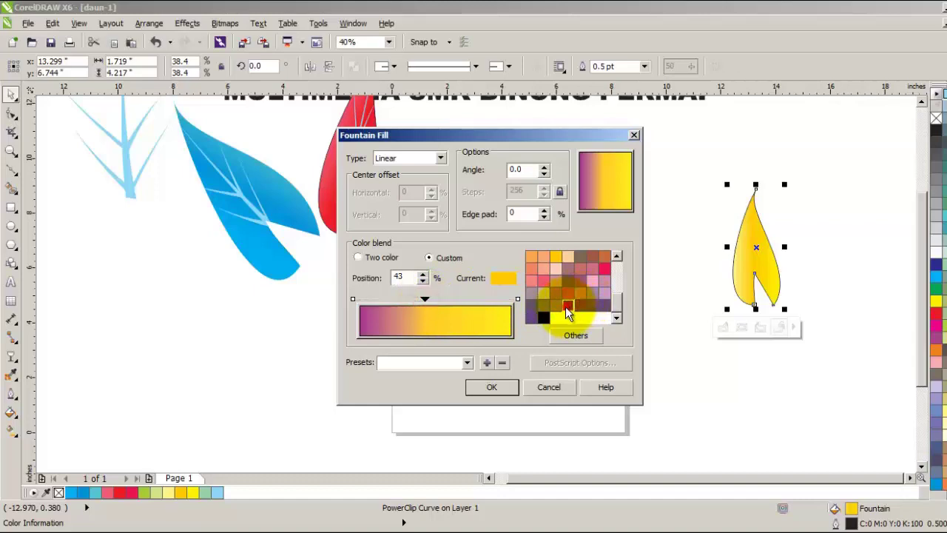
click(567, 306)
click(555, 306)
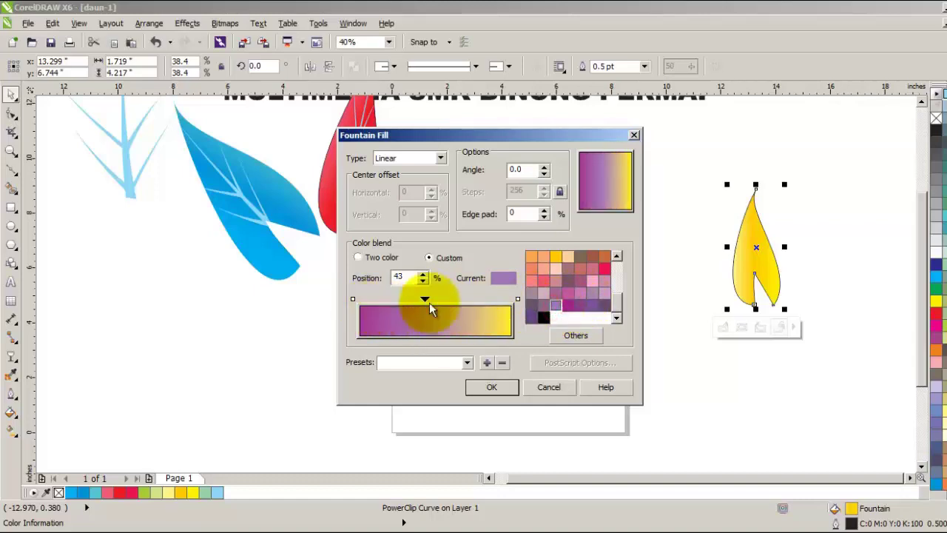
click(567, 305)
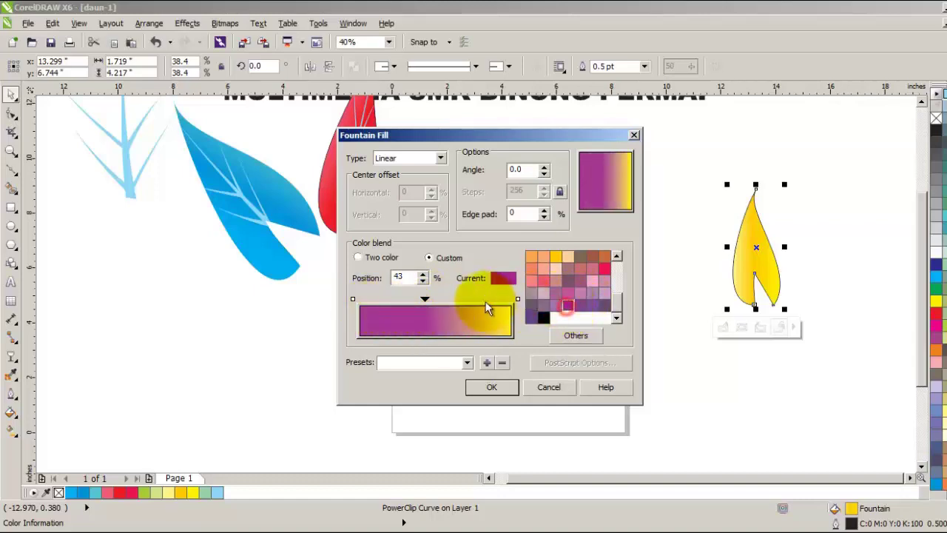
click(354, 299)
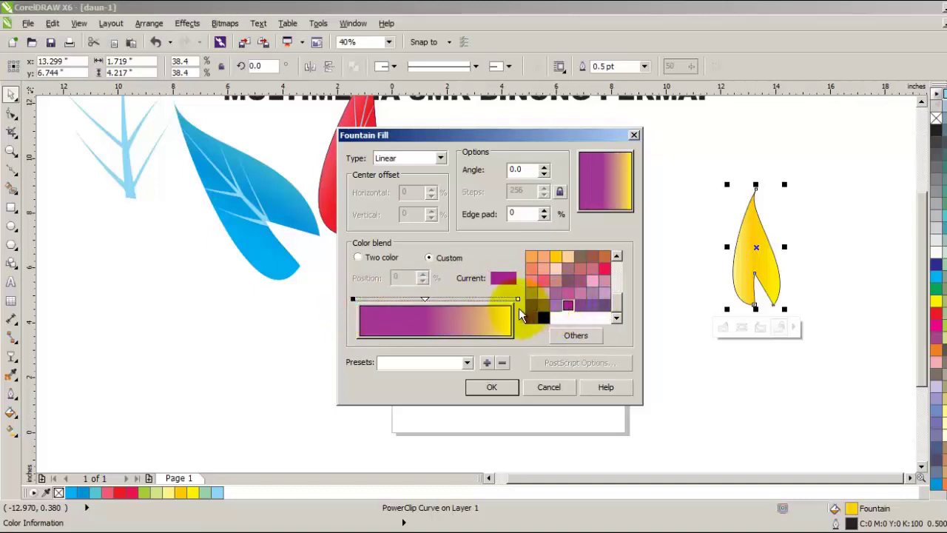
click(424, 300)
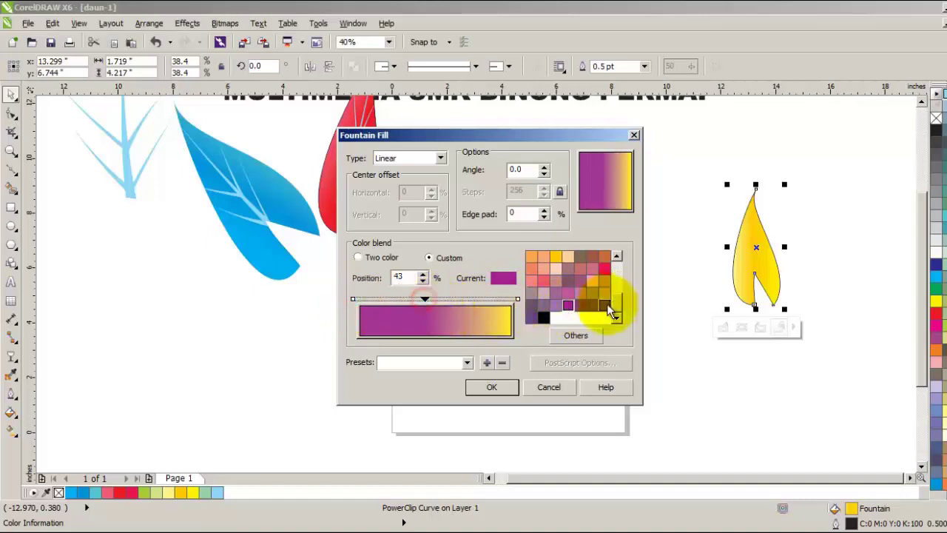
click(550, 307)
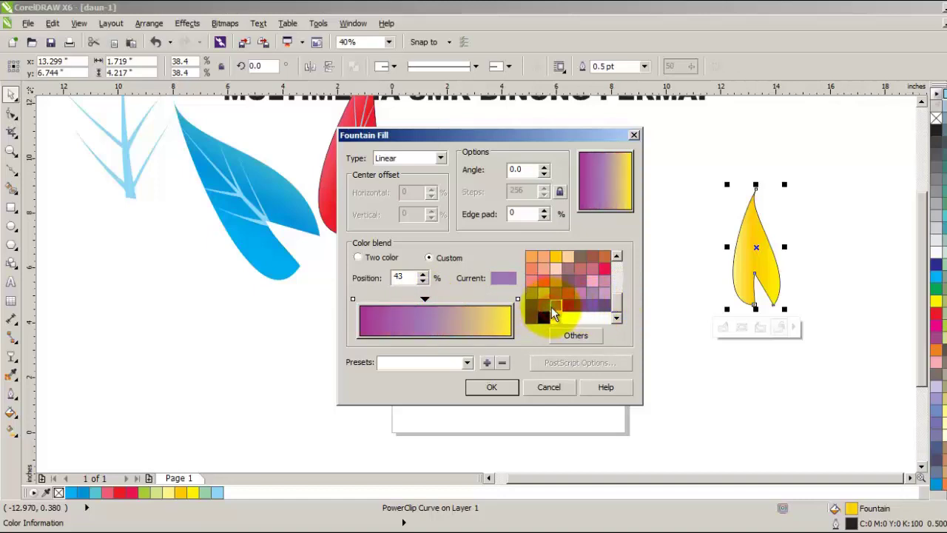
Set the end colour of the custom blend to dark violet and apply the fountain fill to the duplicate leaf.
click(517, 299)
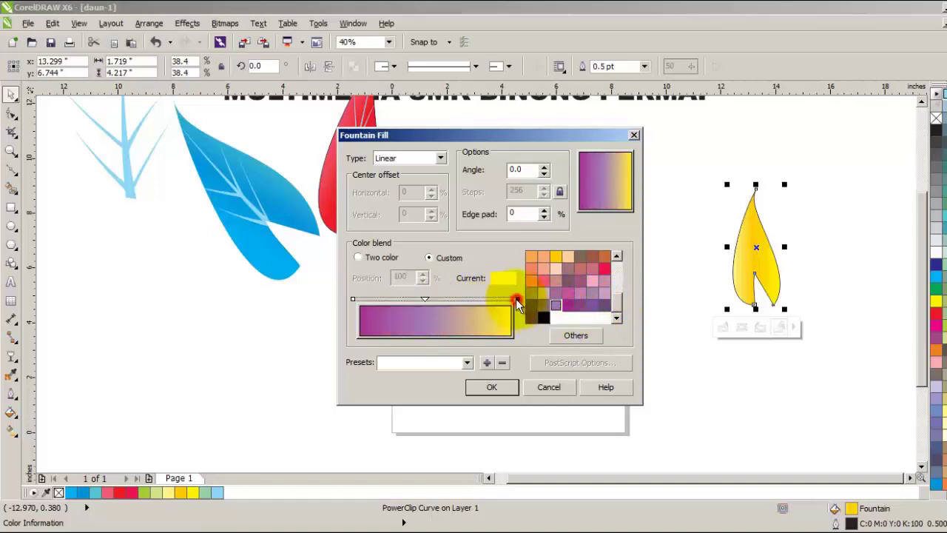
click(591, 306)
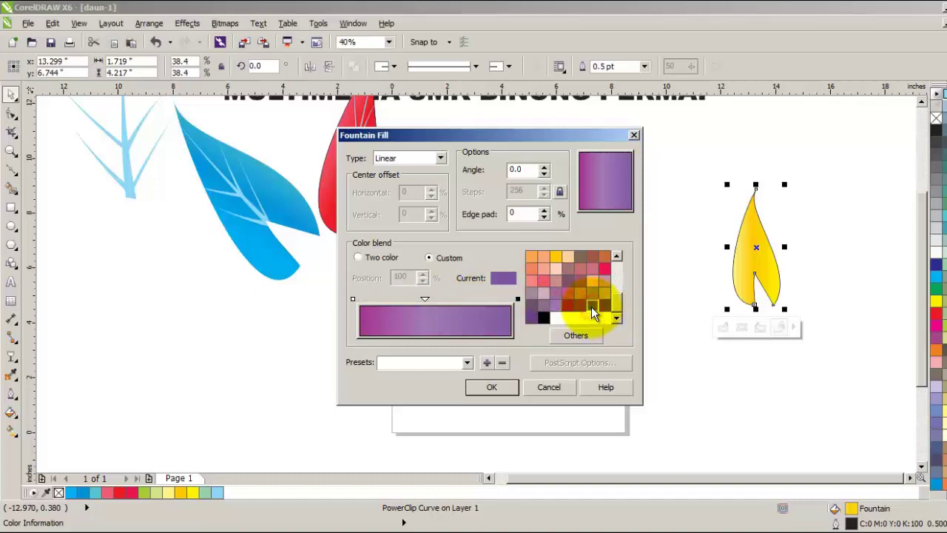
click(490, 388)
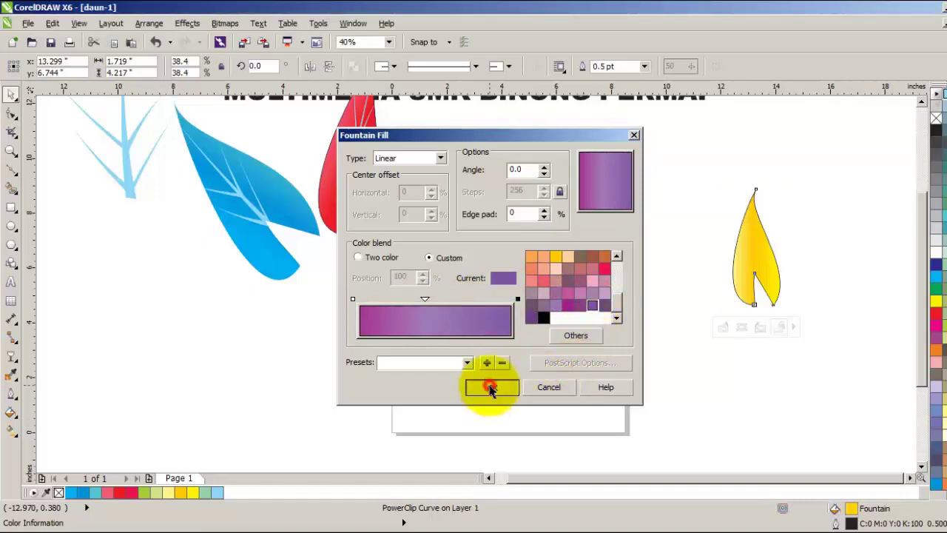
Put the veins back inside the purple leaf's PowerClip and place the leaf below the blue leaf.
mouse_move(753, 266)
mouse_down()
mouse_move(668, 290)
mouse_move(729, 271)
mouse_move(764, 274)
mouse_up()
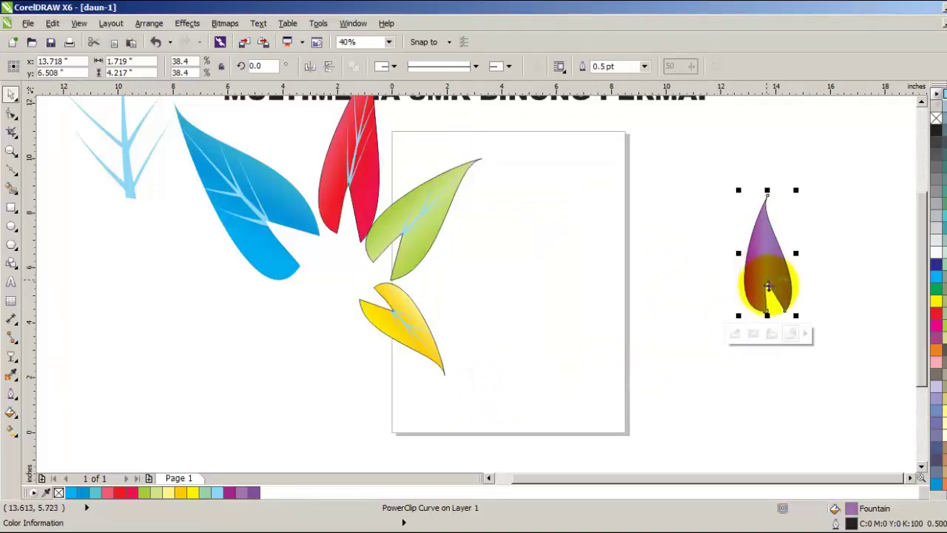
click(732, 333)
drag(707, 322, 294, 383)
click(769, 336)
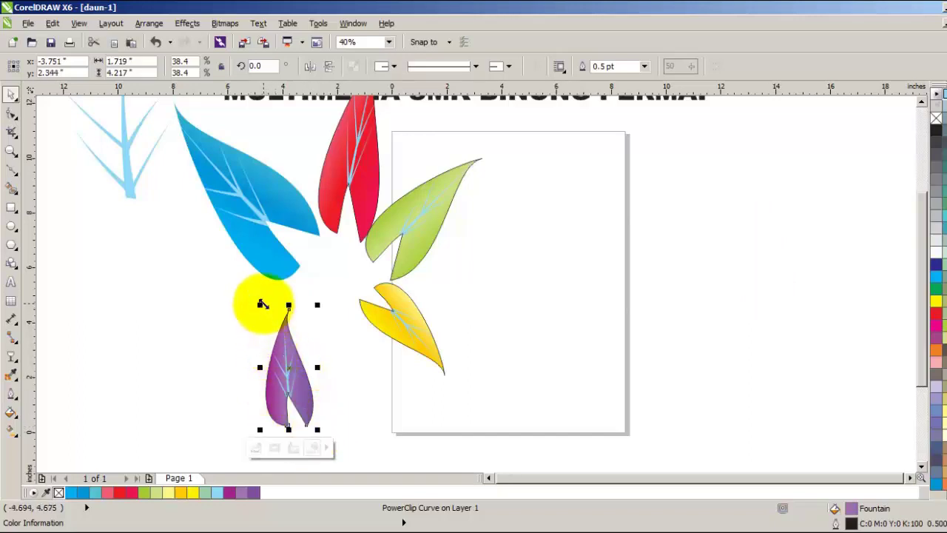
Rotate the purple leaf to about 153.9° so its tip points downward, and move it up close beneath the blue leaf.
click(291, 363)
drag(260, 304, 290, 423)
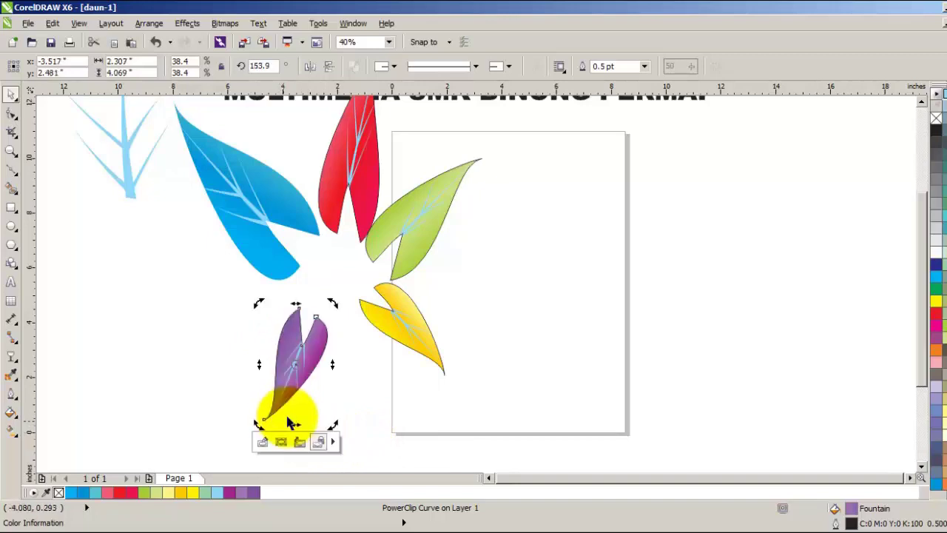
click(374, 378)
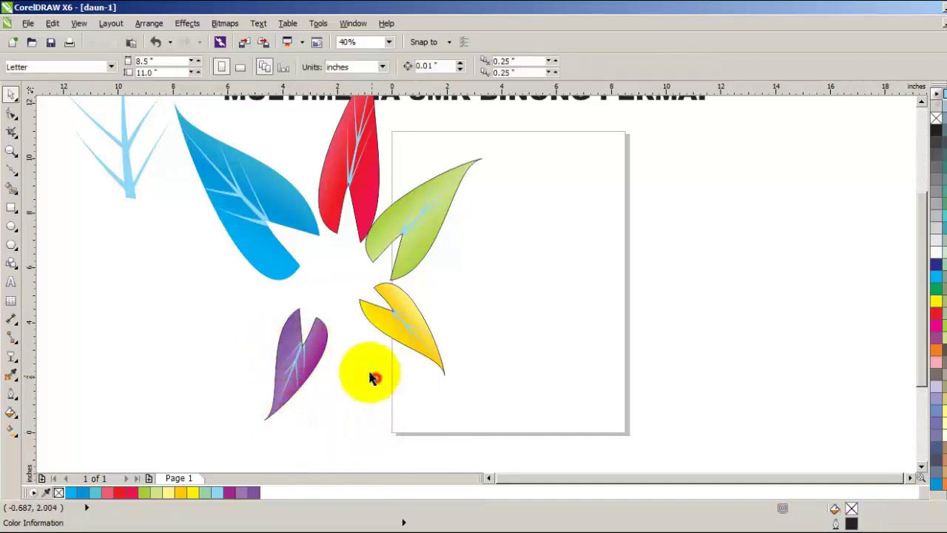
click(294, 360)
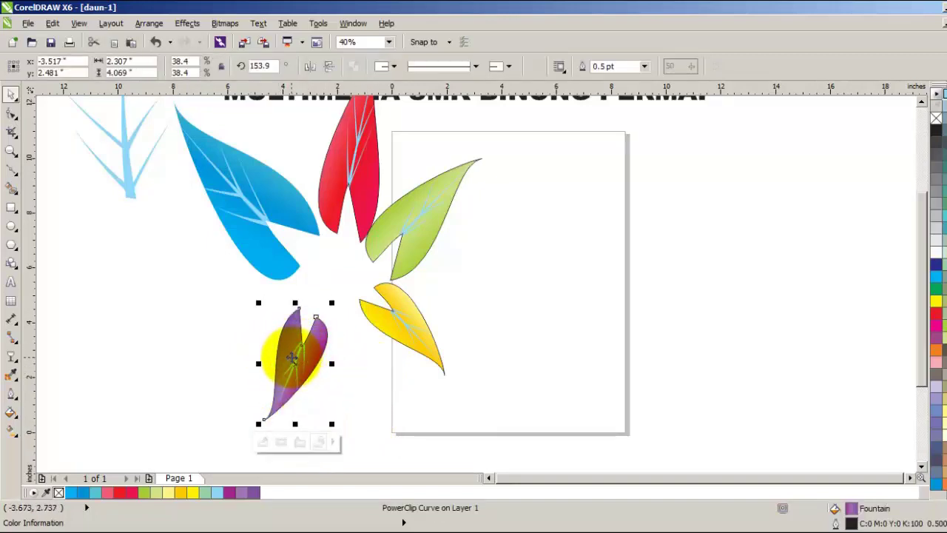
drag(287, 357, 283, 332)
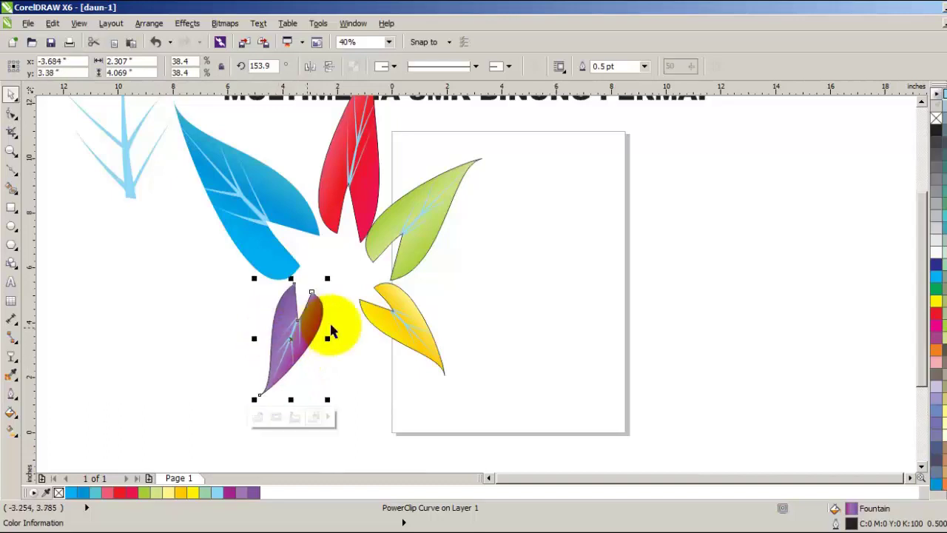
Move the yellow leaf slightly down and towards the purple leaf, and move the green leaf away from the red one onto the page.
drag(403, 324, 386, 356)
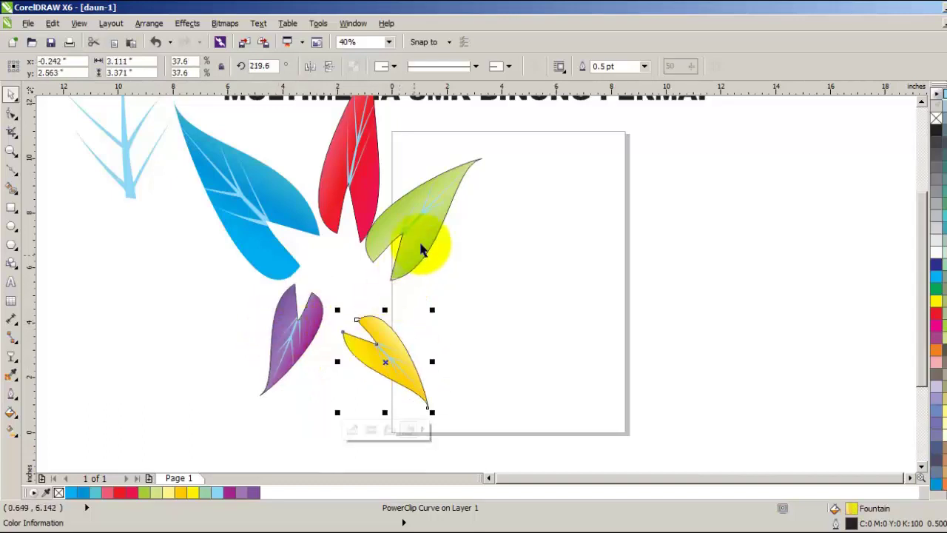
drag(430, 242, 508, 310)
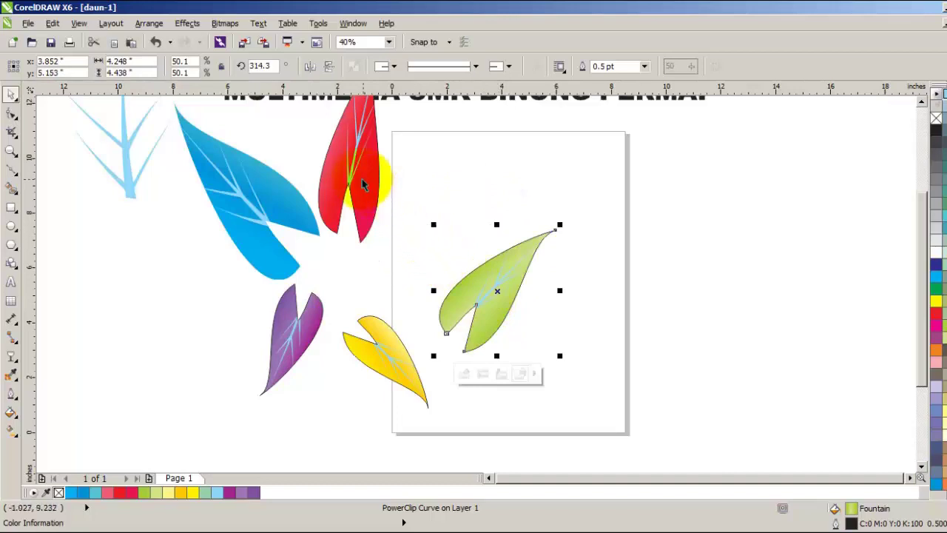
Shrink the red leaf proportionally to about 1.97 by 6.06 inches.
scroll(917, 257, up, 2)
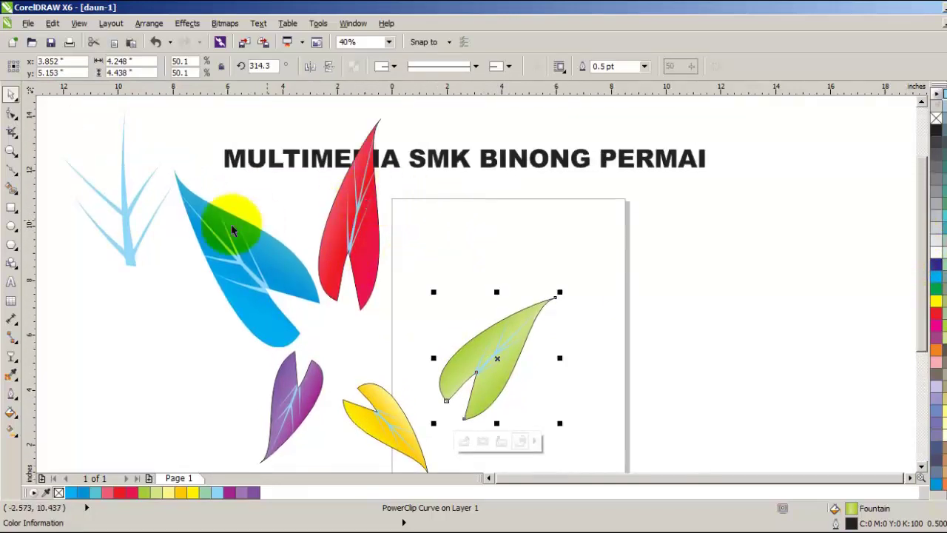
click(353, 219)
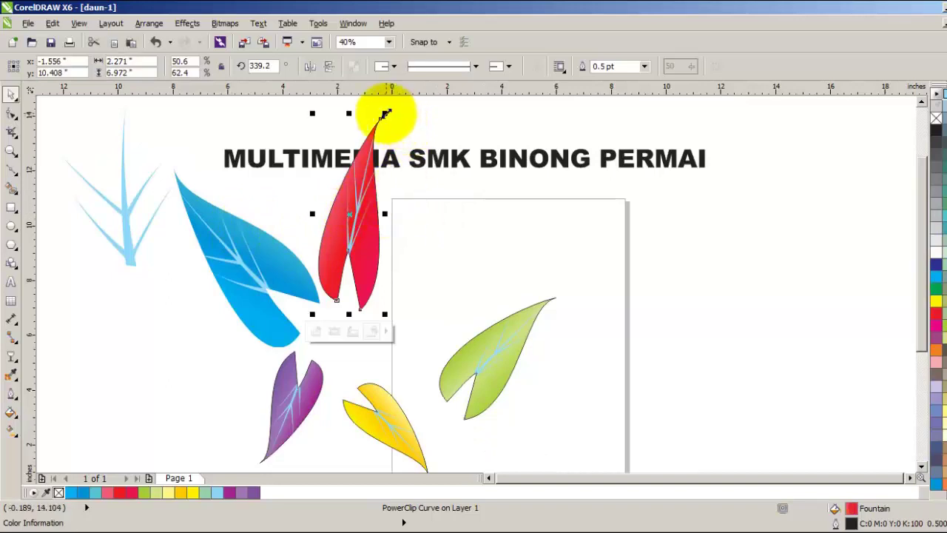
drag(385, 113, 446, 133)
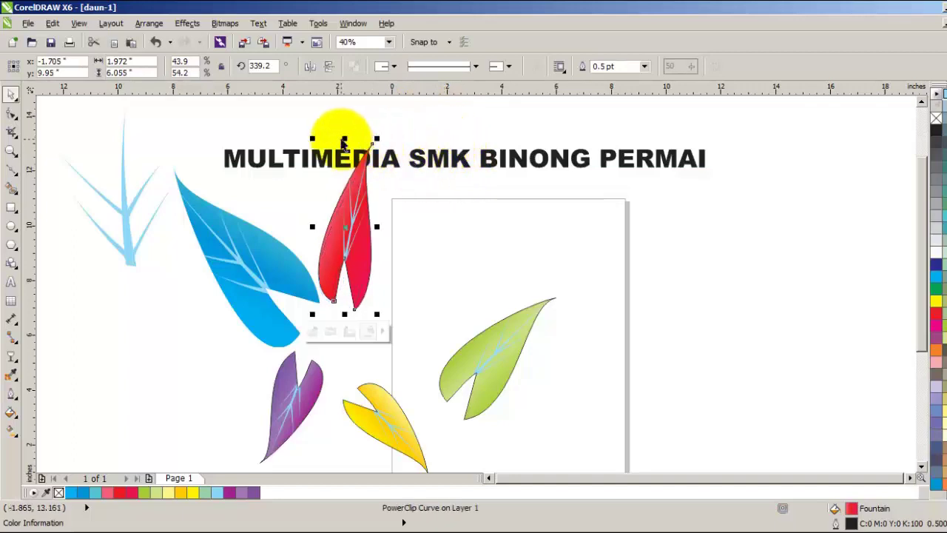
Rotate the red leaf to about 320.1° and shift it clear of the blue leaf.
click(357, 181)
drag(375, 137, 403, 157)
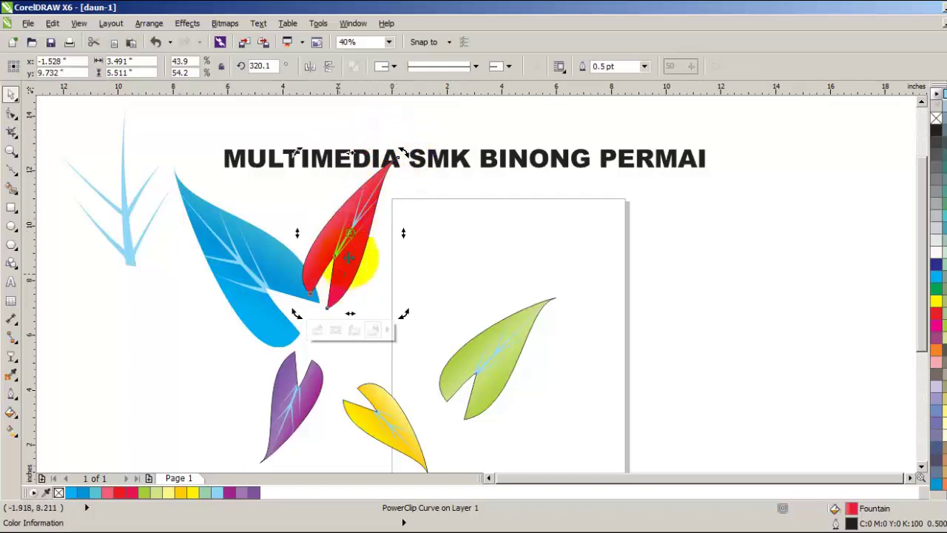
drag(354, 241, 374, 256)
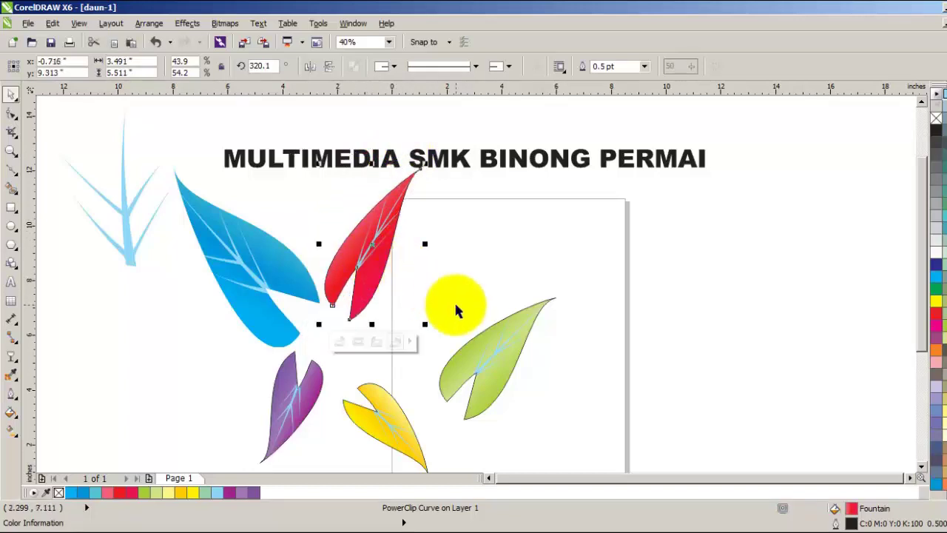
Move the green leaf back beside the red leaf and rotate it to about 289.1°, so it lies nearly horizontal.
click(490, 355)
drag(489, 351, 416, 292)
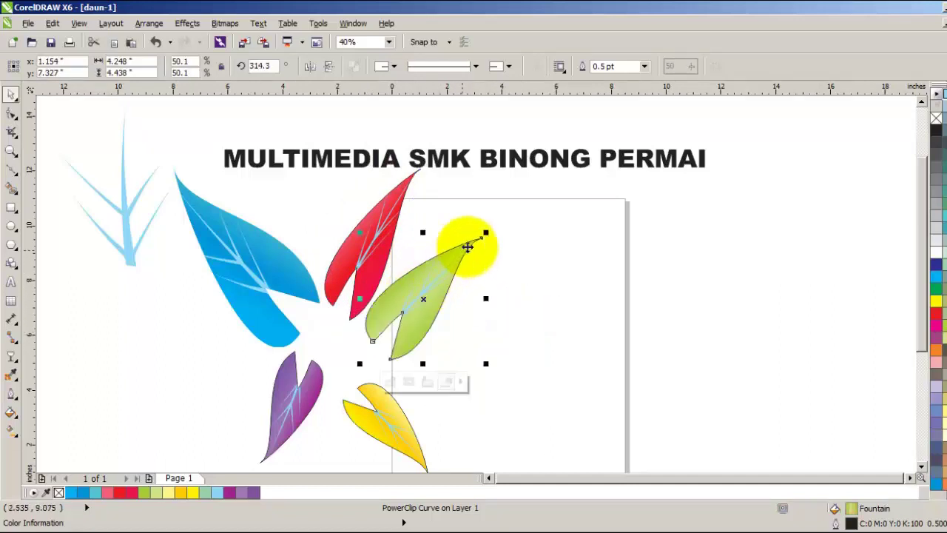
click(443, 268)
drag(484, 235, 507, 275)
mouse_move(433, 302)
mouse_down()
mouse_move(442, 315)
mouse_move(427, 319)
mouse_up()
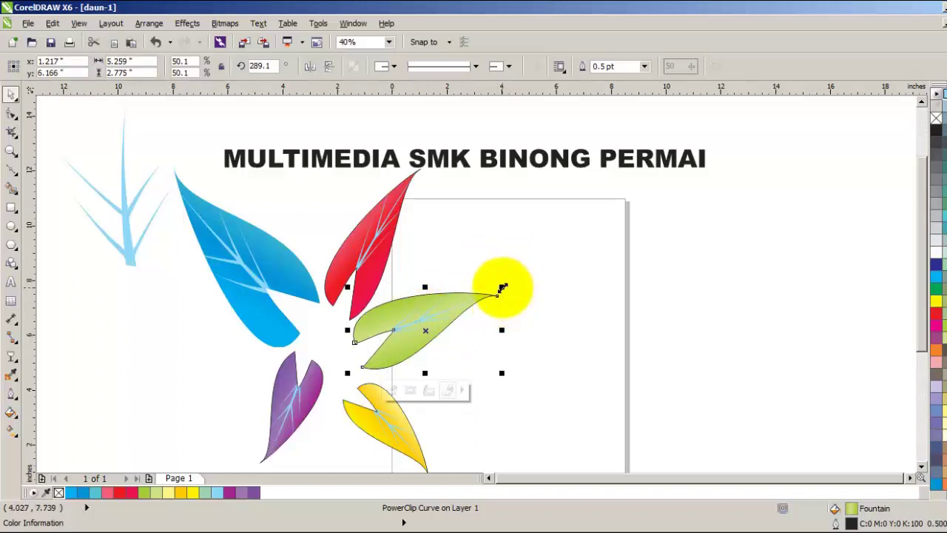
Enlarge the green leaf proportionally to about 6.85 by 3.62 inches and move it just below the red leaf.
drag(502, 287, 597, 262)
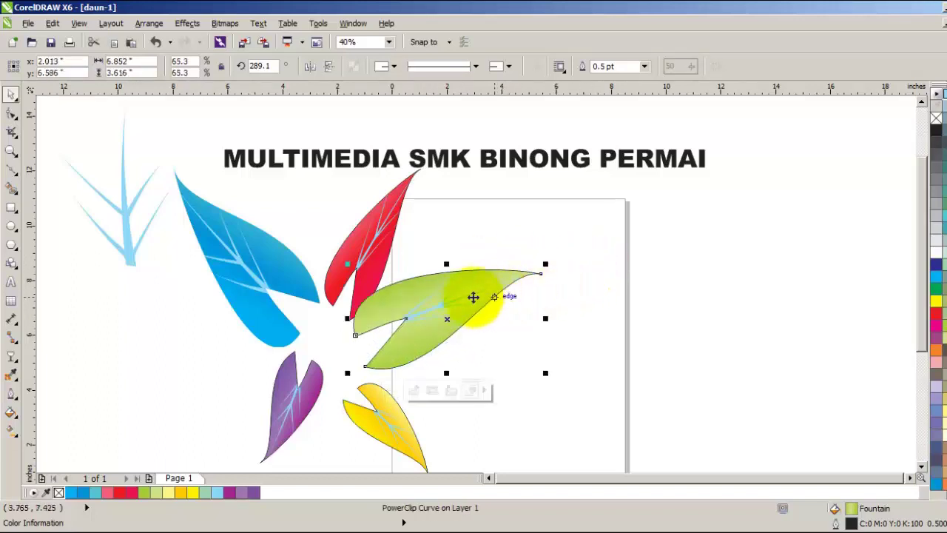
mouse_move(473, 296)
mouse_down()
mouse_move(474, 313)
mouse_move(467, 310)
mouse_up()
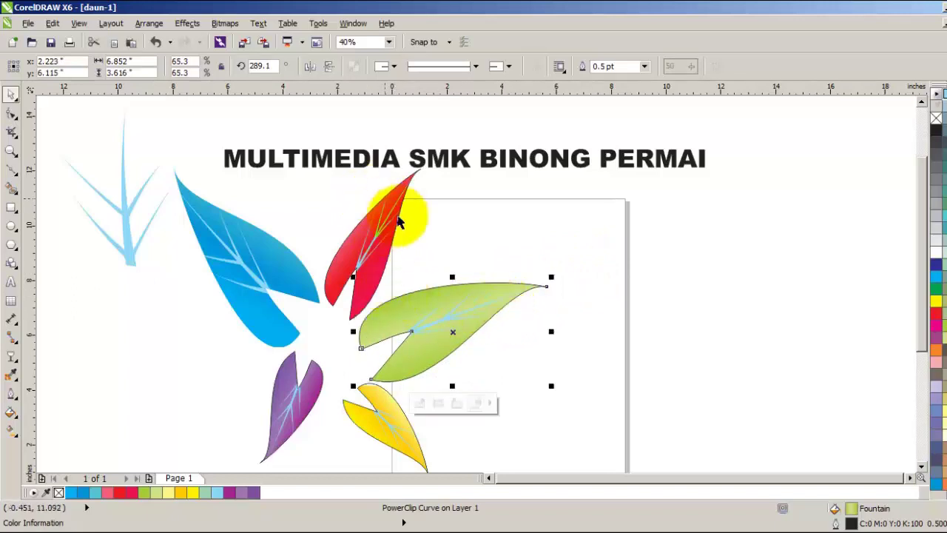
Reposition the yellow leaf below the green one, rotated to about 206.9°, and nudge the purple leaf slightly outward.
click(386, 422)
drag(386, 422, 368, 416)
click(372, 433)
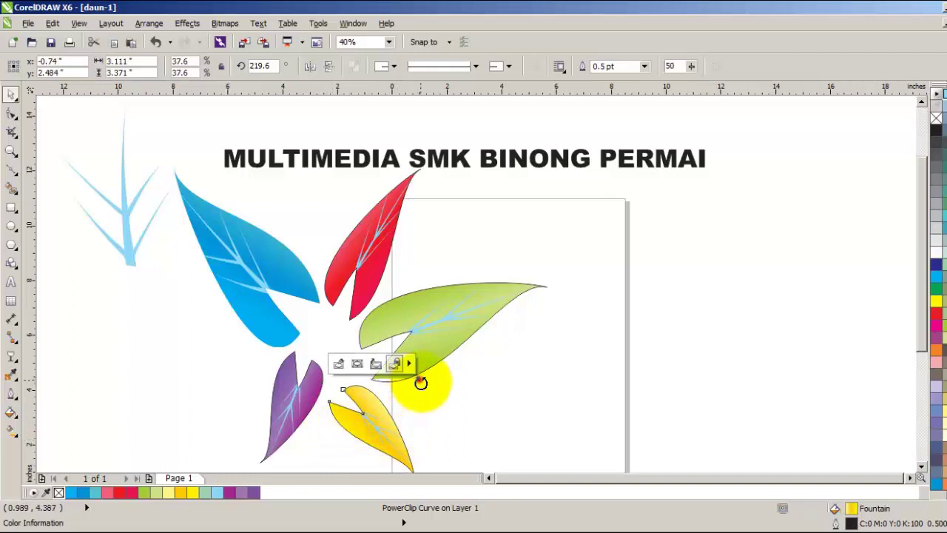
drag(420, 380, 425, 396)
click(481, 409)
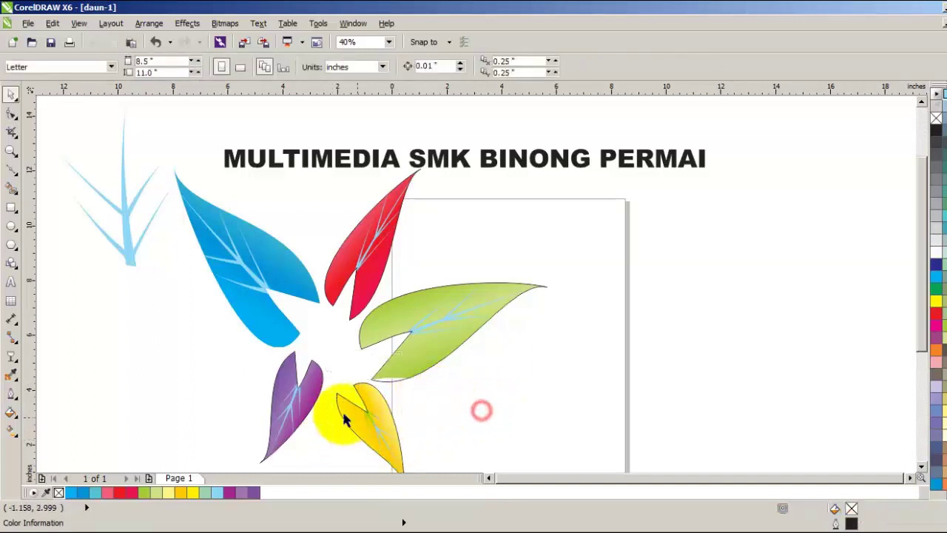
drag(344, 419, 305, 402)
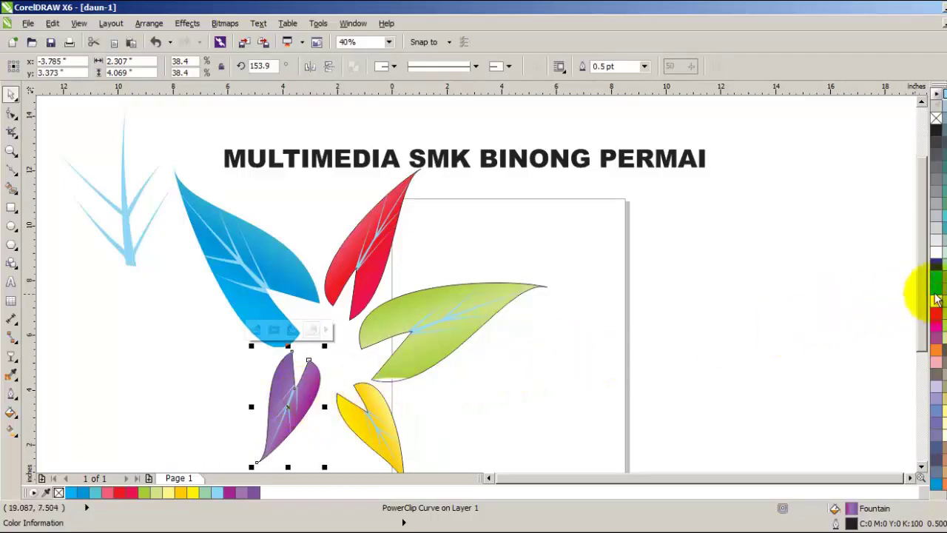
Move the yellow leaf closer to the purple leaf and enlarge it proportionally to about 3.31 by 5.11 inches.
scroll(934, 311, down, 2)
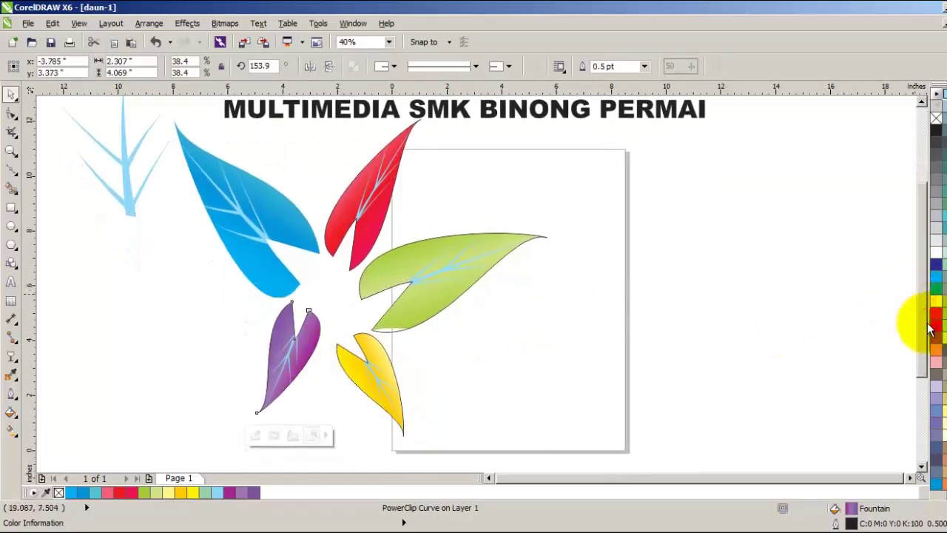
click(372, 370)
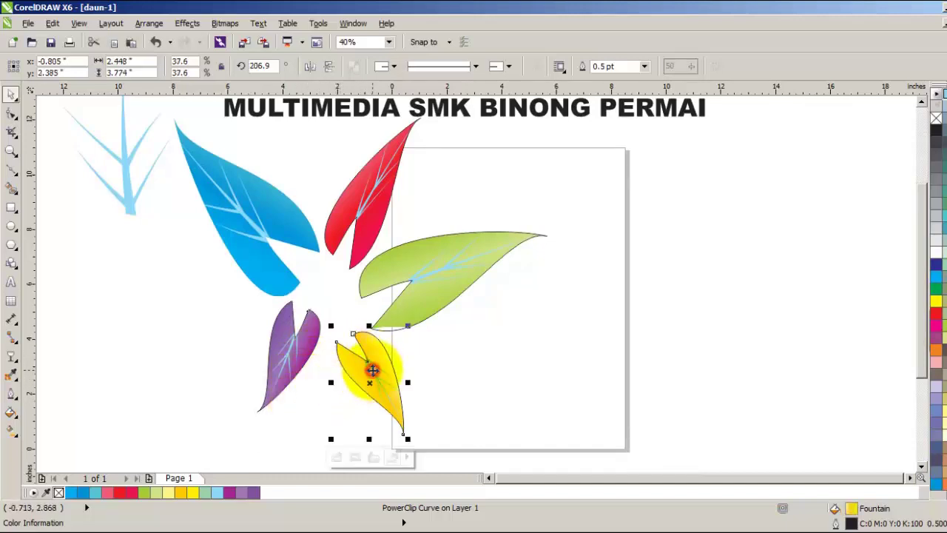
key(F10)
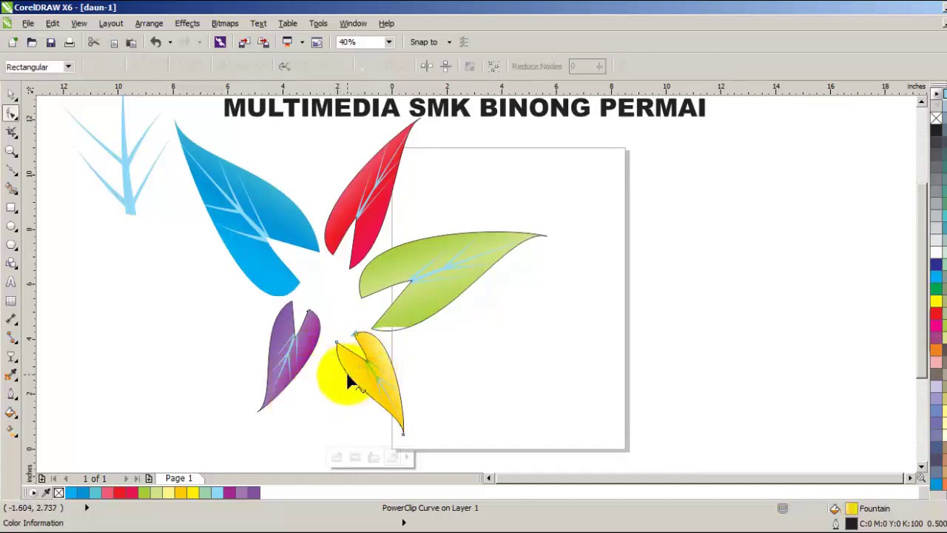
click(11, 94)
drag(381, 394, 369, 398)
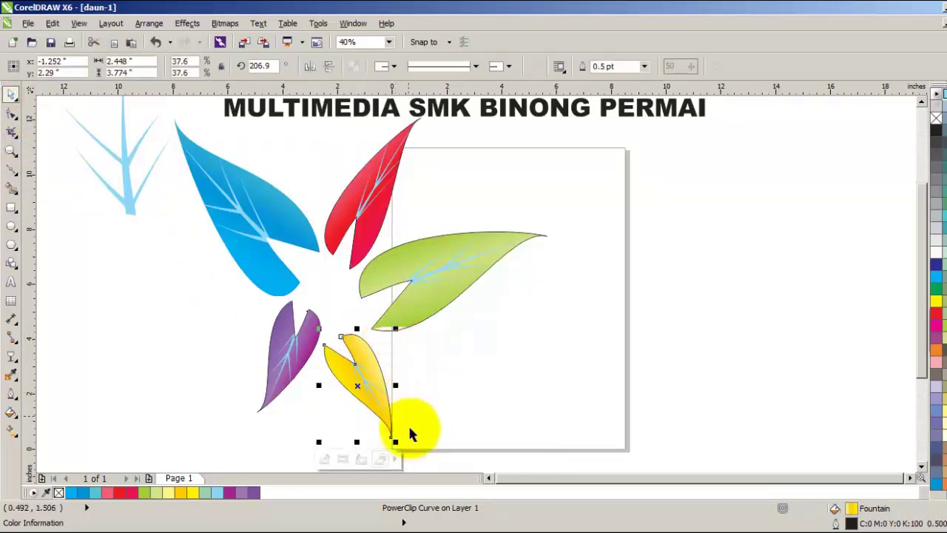
drag(396, 442, 444, 409)
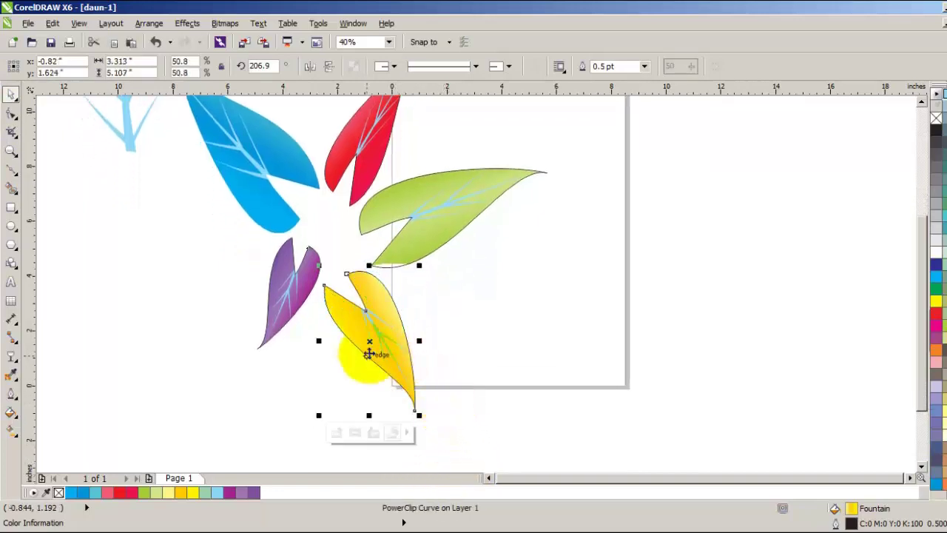
Nudge the purple leaf outward, then rotate the yellow leaf to about 201° and shift it slightly toward the purple one.
click(296, 280)
drag(296, 279, 288, 290)
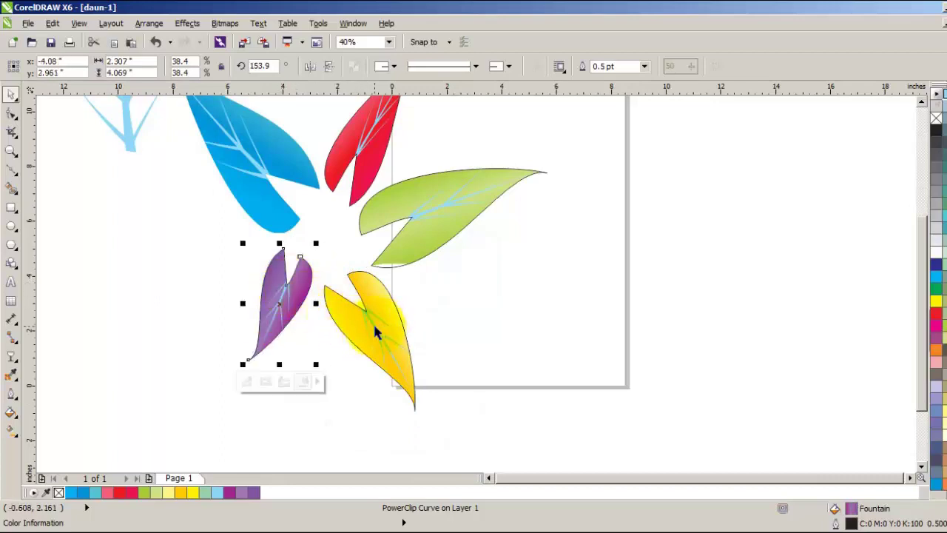
click(390, 350)
click(394, 363)
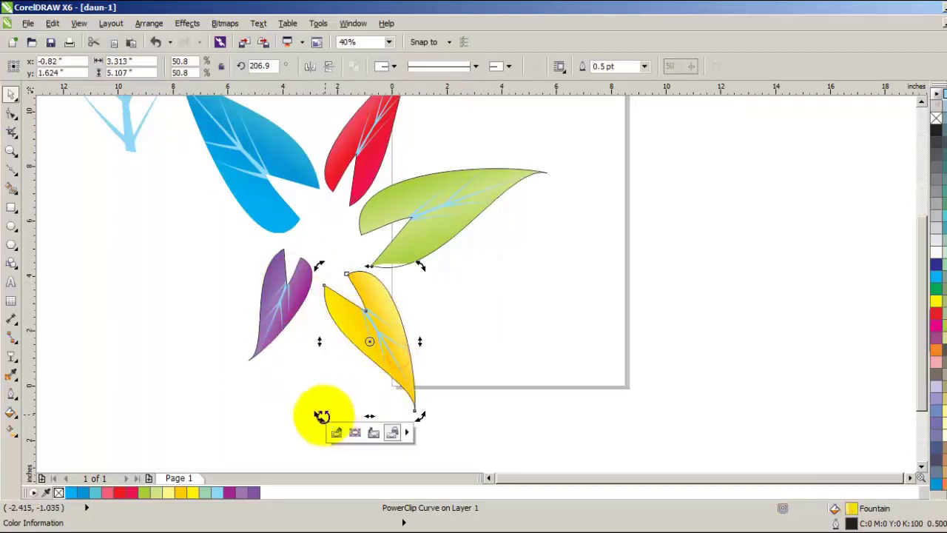
drag(320, 418, 310, 414)
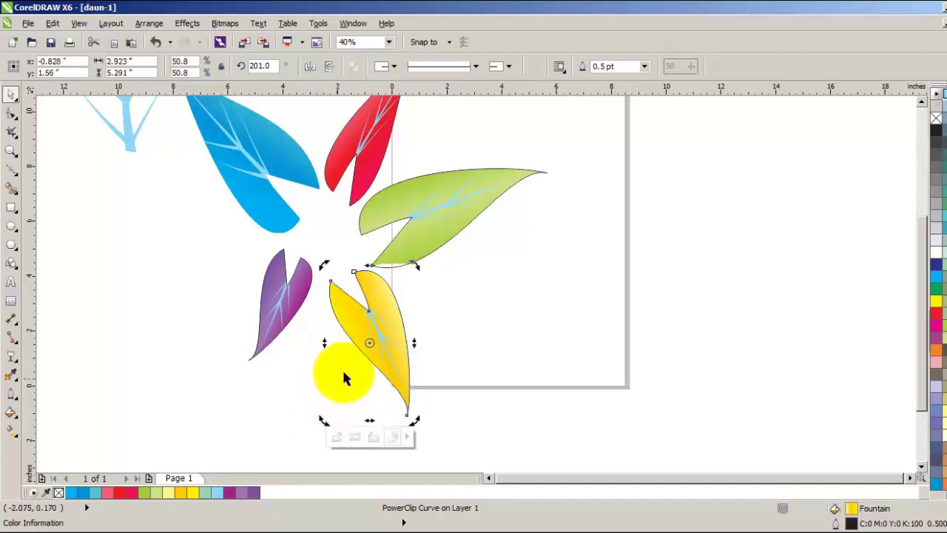
mouse_move(381, 352)
mouse_down()
mouse_move(382, 343)
mouse_move(372, 354)
mouse_up()
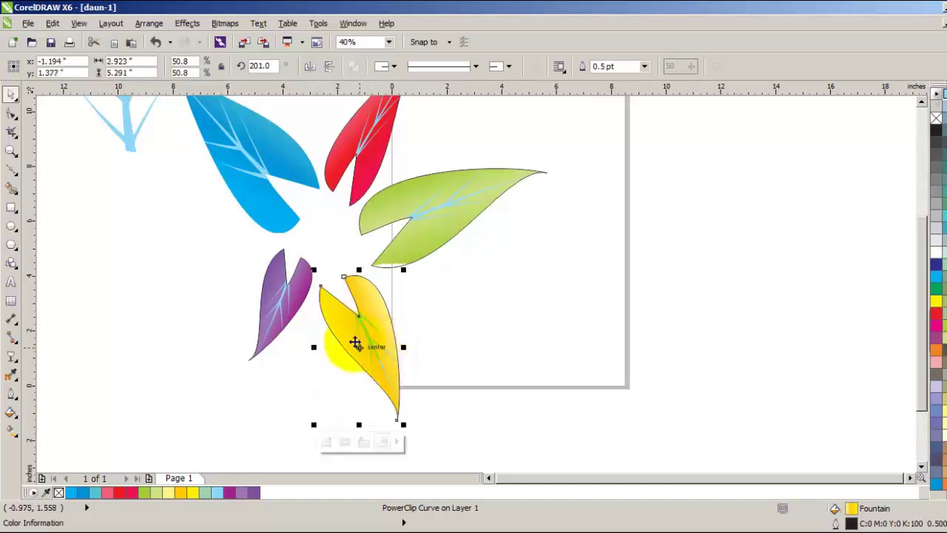
Rotate the purple leaf to about 128.6° so its tip points outward between the blue and yellow leaves.
click(303, 285)
click(300, 279)
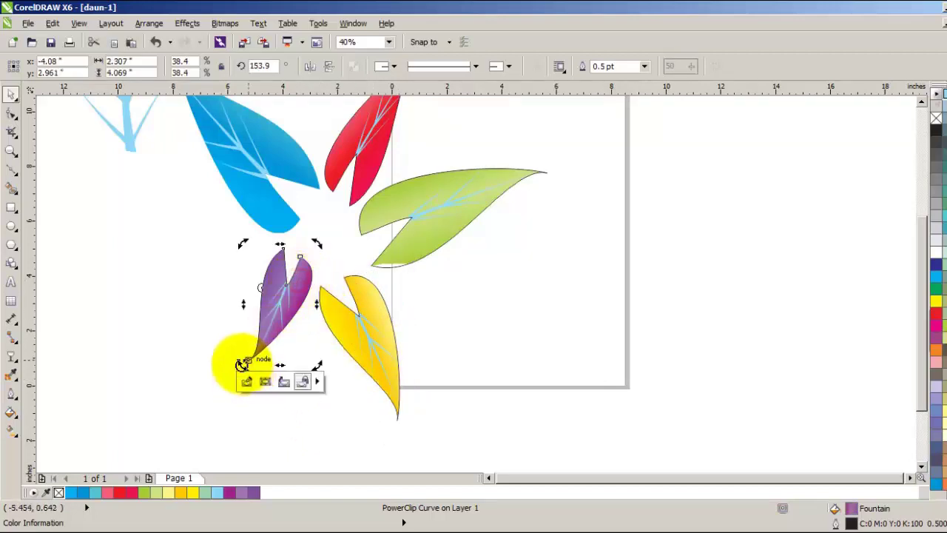
drag(242, 363, 254, 286)
click(200, 264)
click(271, 305)
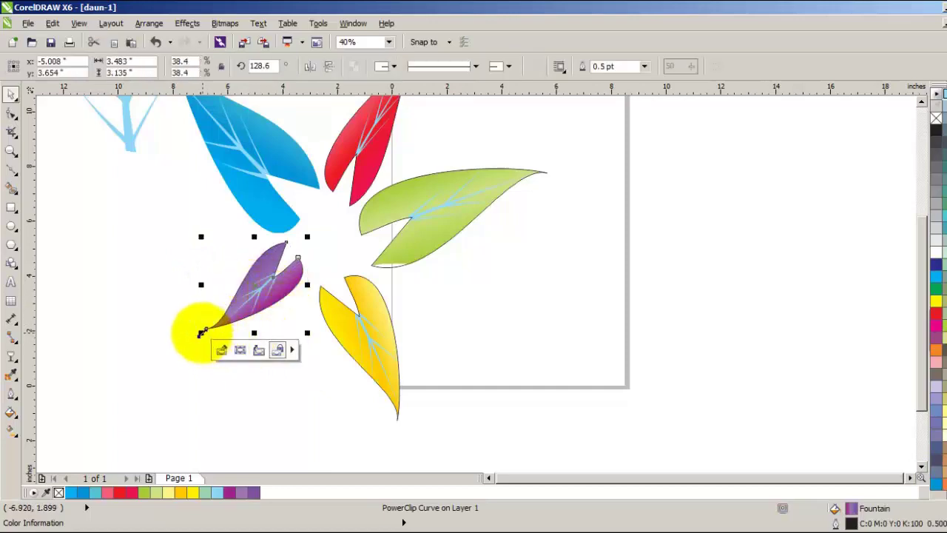
Enlarge and stretch the purple leaf to about 4.38 by 3.58 inches and reposition it below the blue leaf.
drag(201, 332, 206, 329)
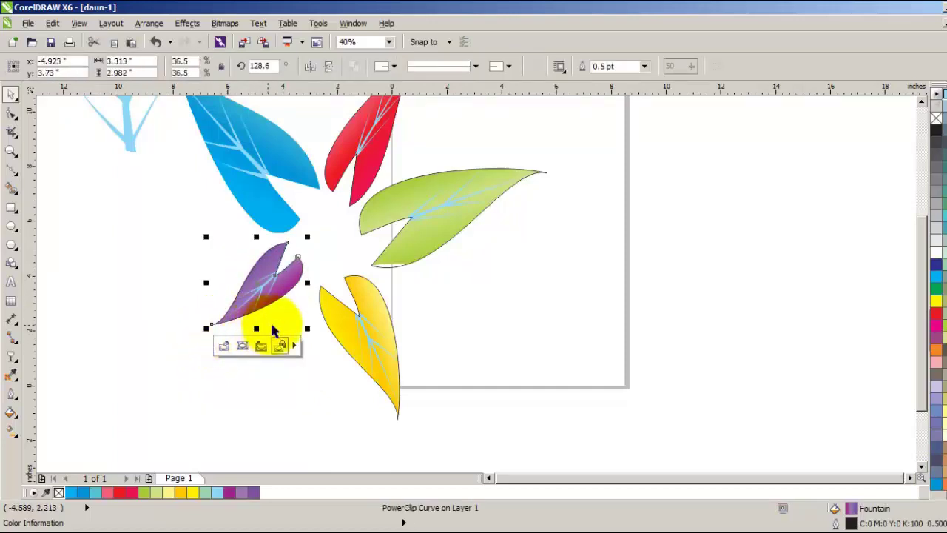
drag(306, 329, 324, 344)
drag(281, 294, 284, 315)
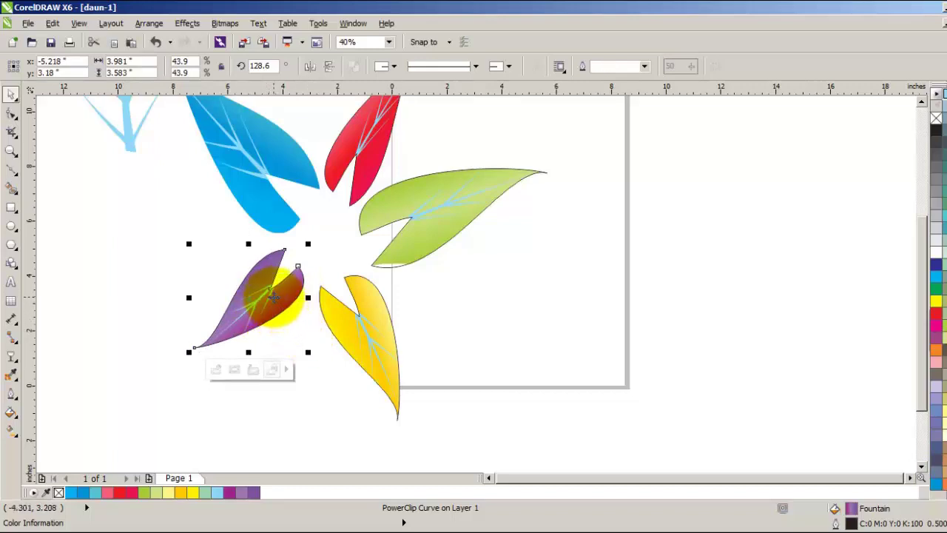
drag(267, 297, 281, 290)
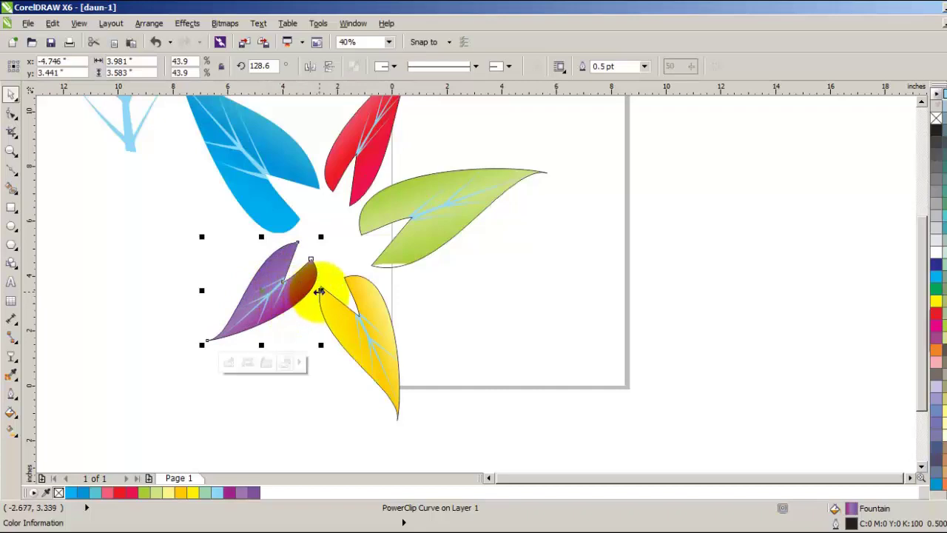
drag(319, 290, 273, 283)
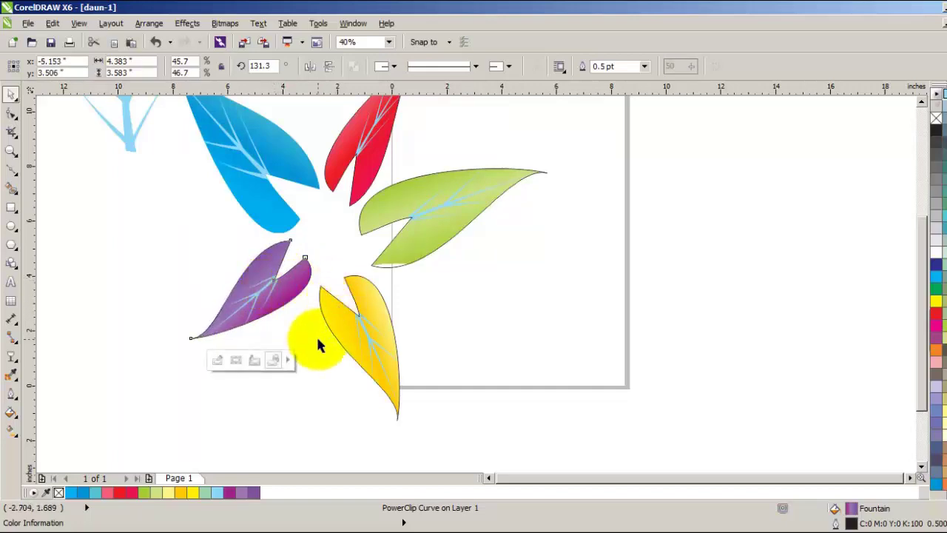
click(317, 387)
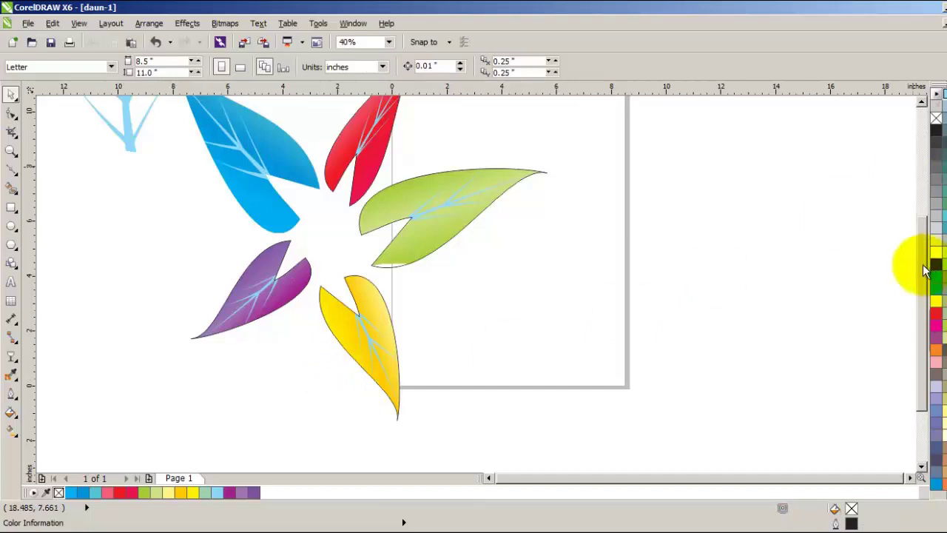
Duplicate the blue leaf, place the copy over the page's right edge and rotate it to about 169.6°.
drag(924, 270, 922, 236)
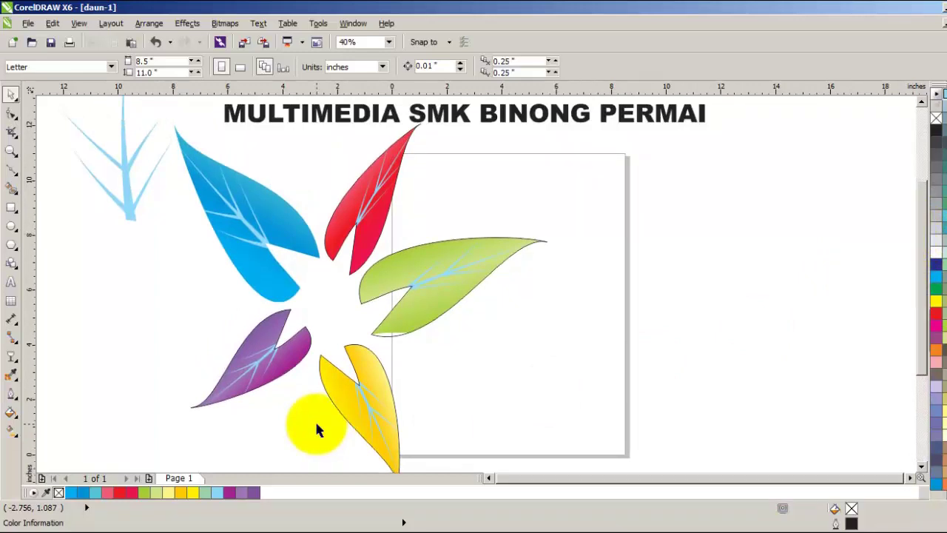
click(268, 232)
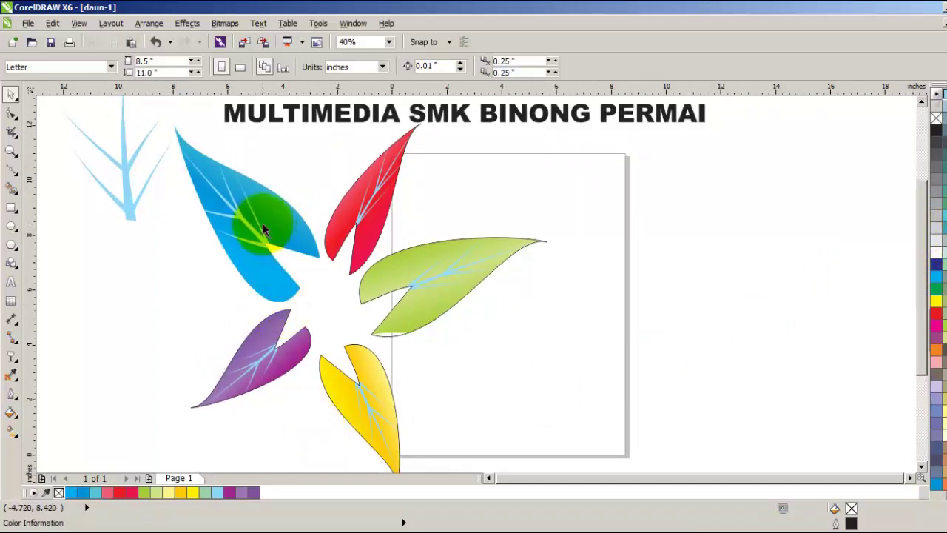
click(263, 227)
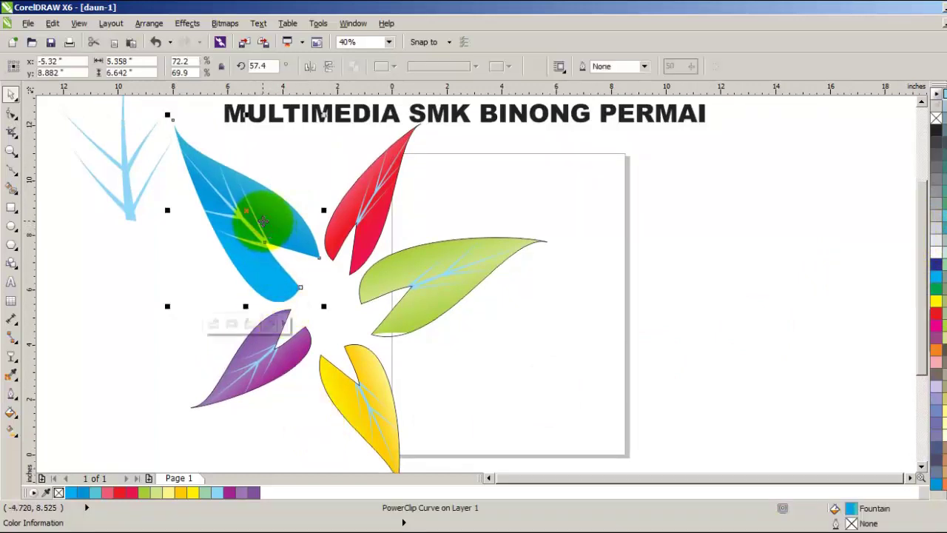
key(Right)
key(Up)
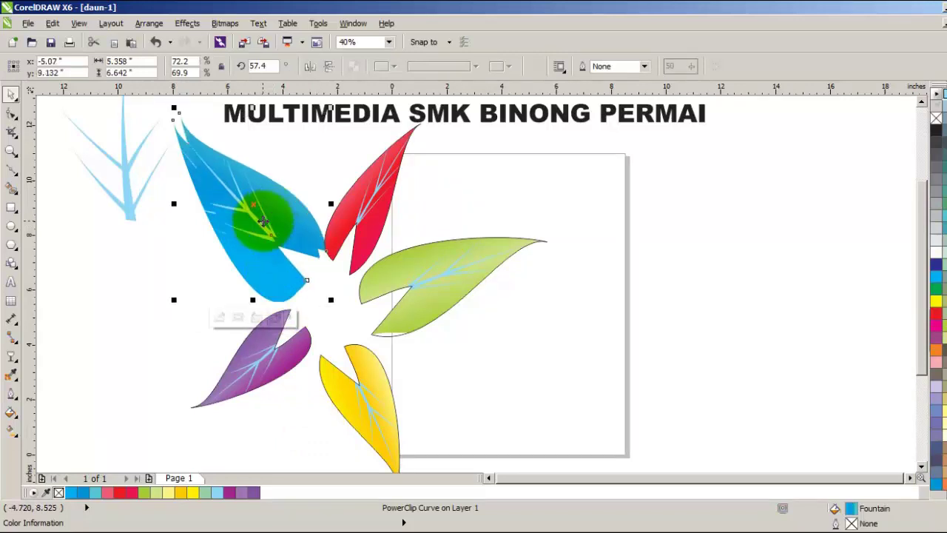
drag(266, 215, 639, 314)
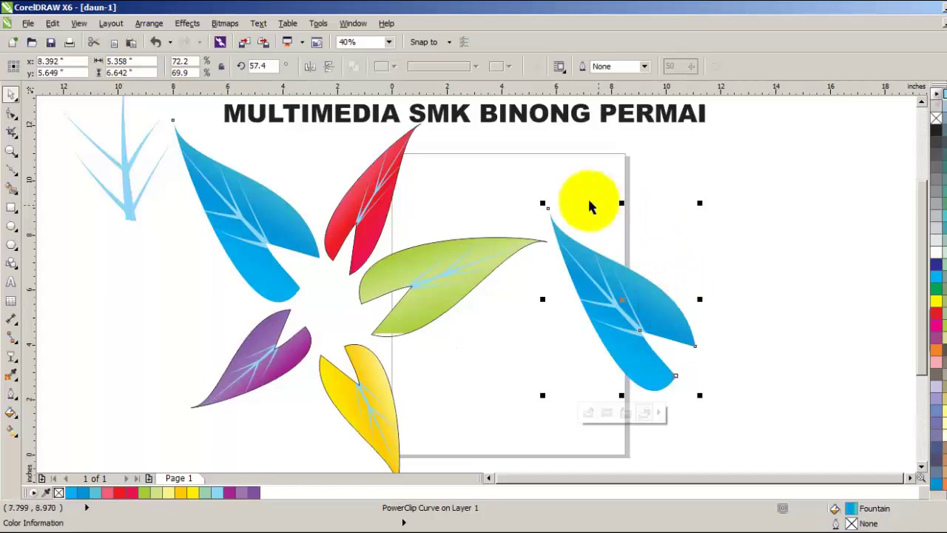
click(616, 268)
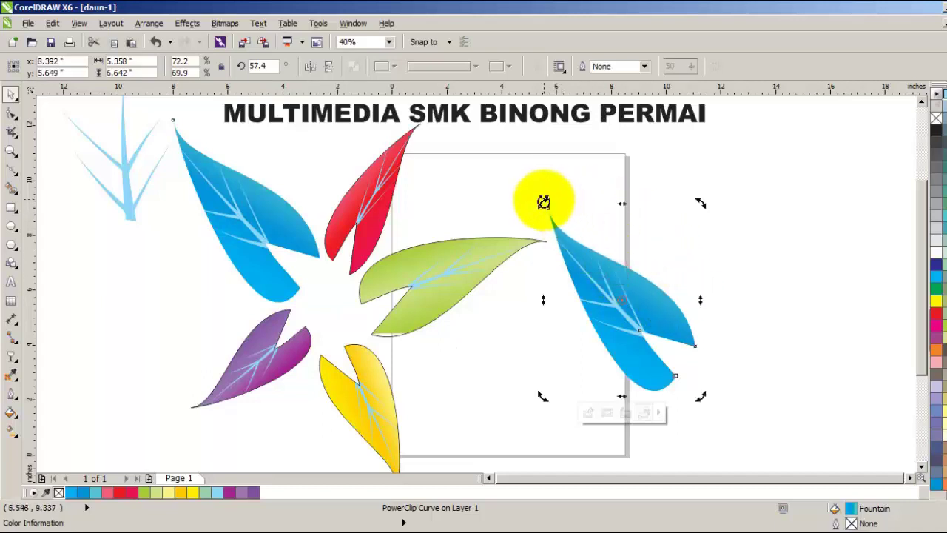
drag(543, 202, 595, 364)
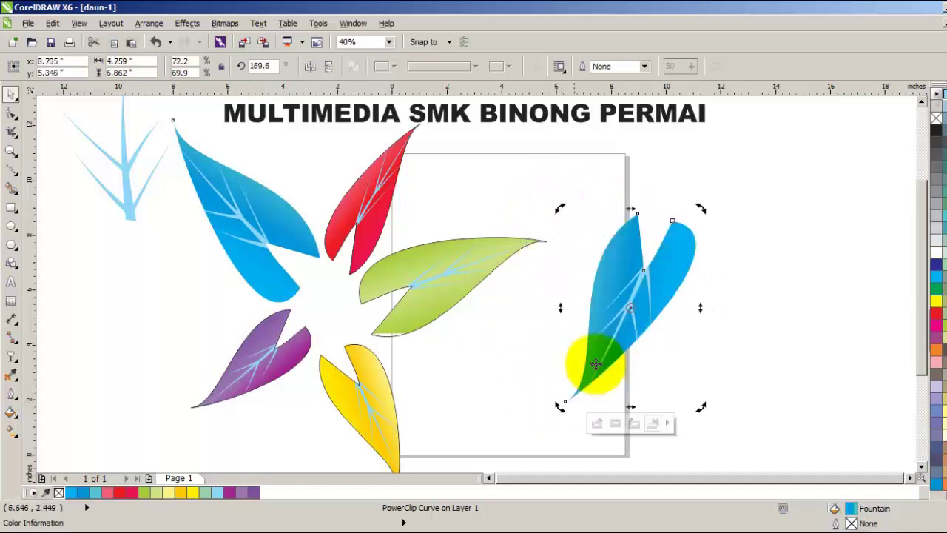
Shrink the blue copy to about 1.64 by 2.17 inches and place it in the gap between the purple and yellow leaves.
drag(634, 287, 588, 301)
drag(517, 416, 586, 318)
drag(628, 267, 299, 410)
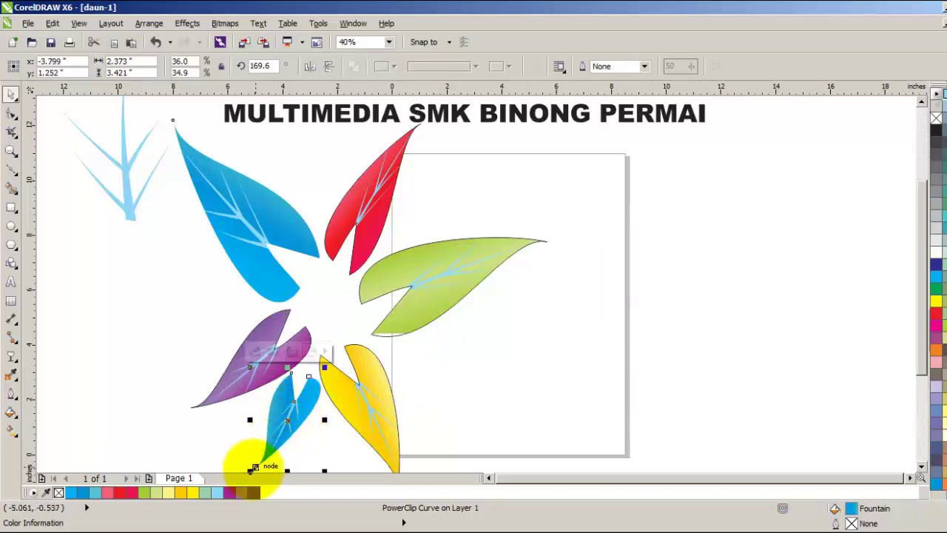
drag(254, 466, 294, 396)
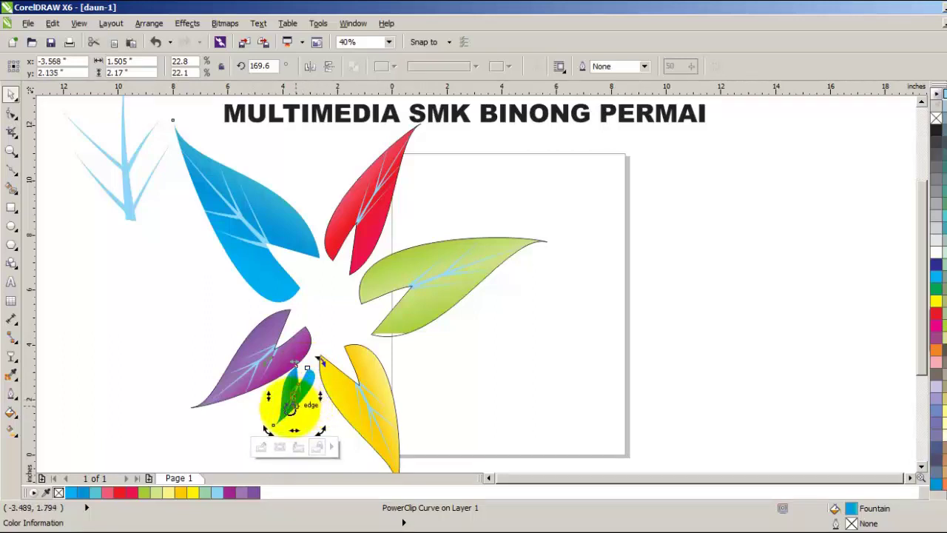
click(224, 409)
click(293, 403)
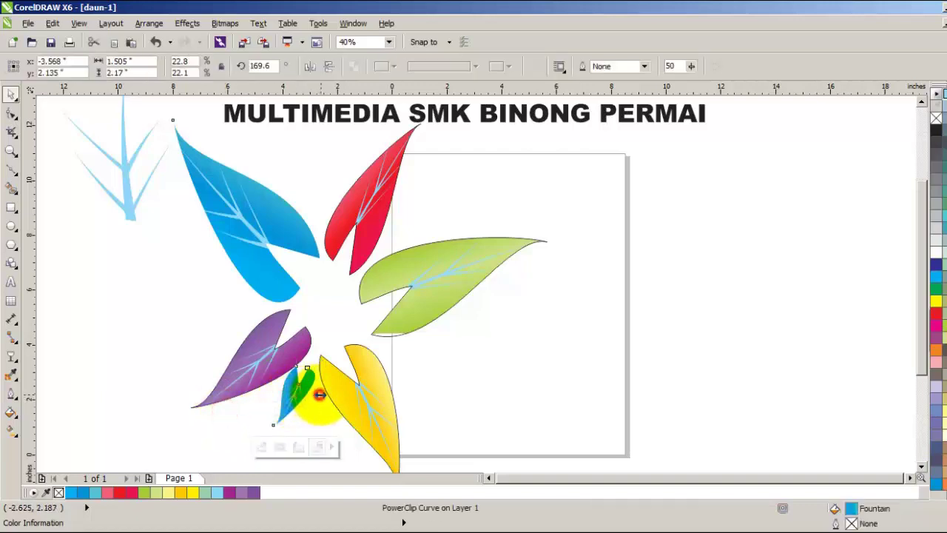
drag(320, 395, 321, 393)
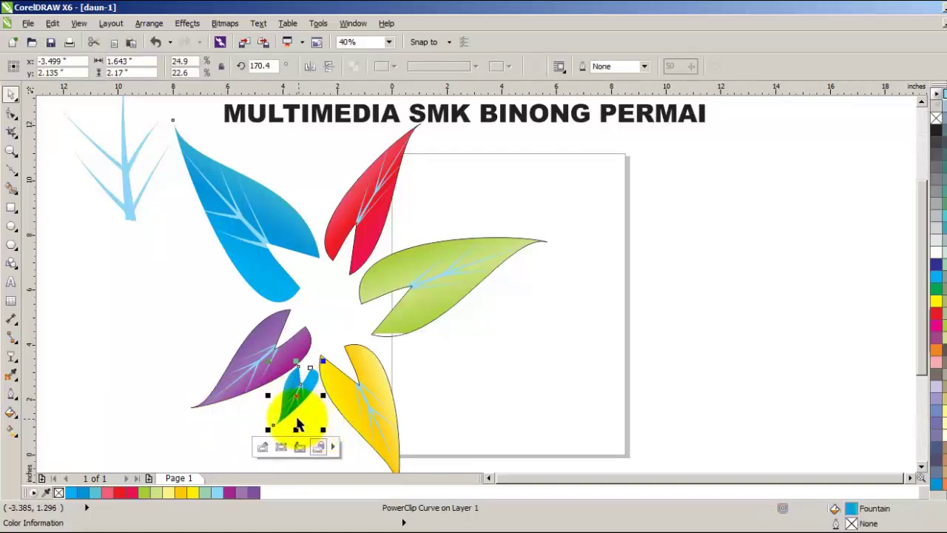
click(513, 382)
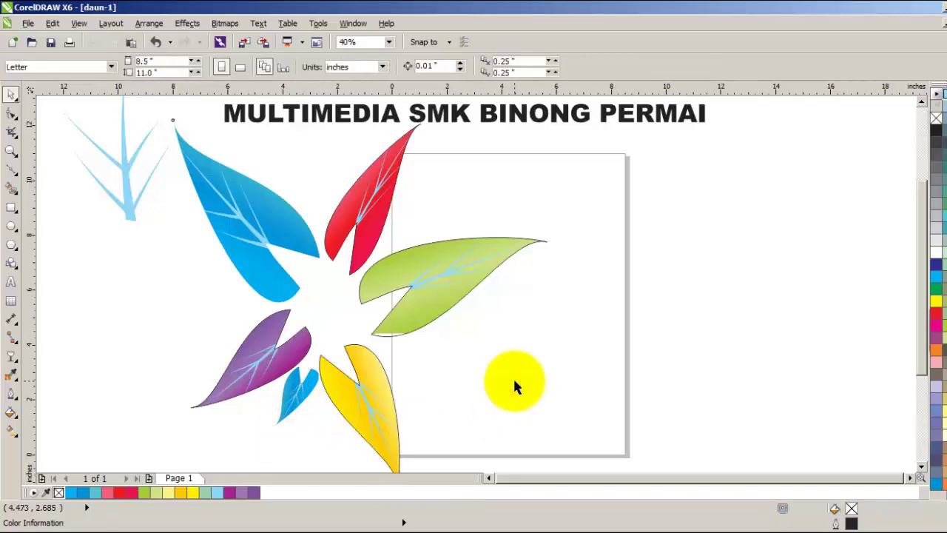
Duplicate the purple leaf, rotate the copy to about 310.6° and place it above the green leaf beside the red one.
click(274, 358)
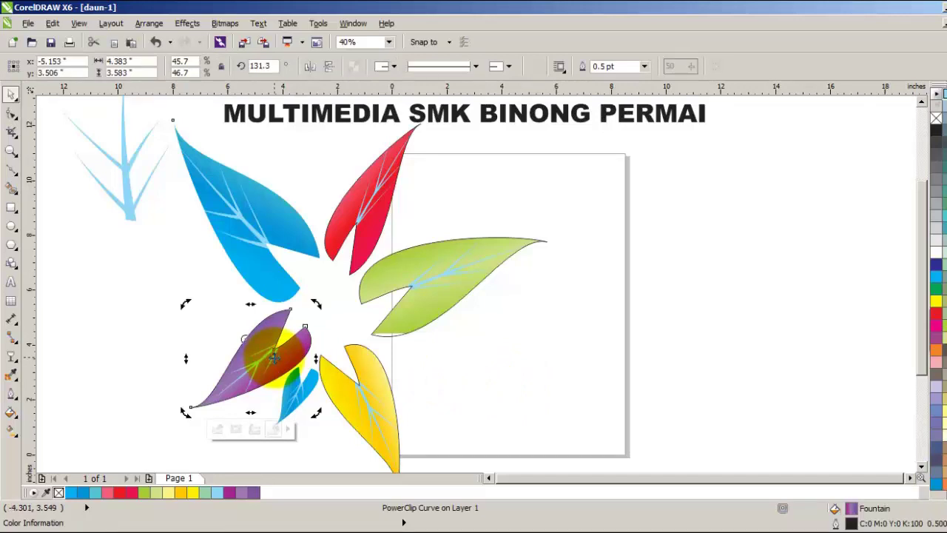
click(262, 354)
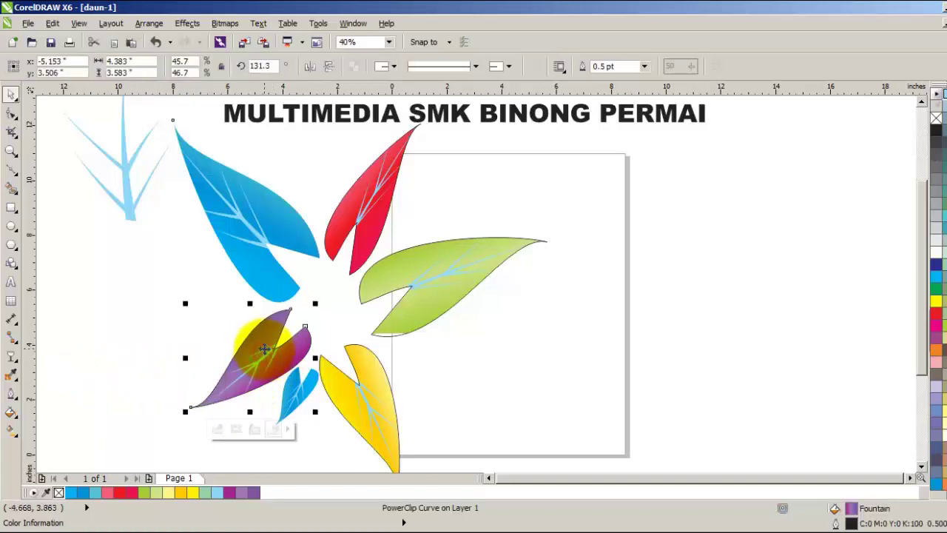
drag(264, 348, 501, 356)
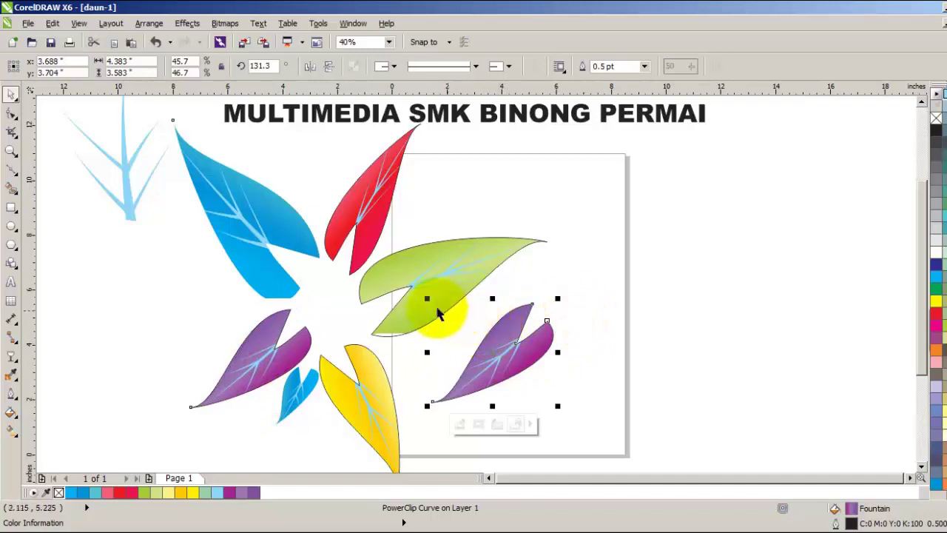
click(496, 333)
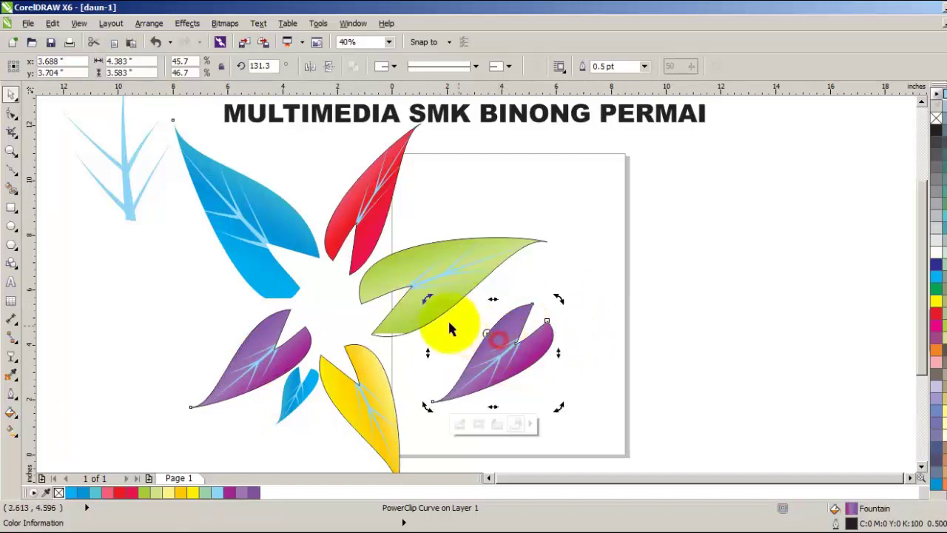
drag(428, 299, 566, 380)
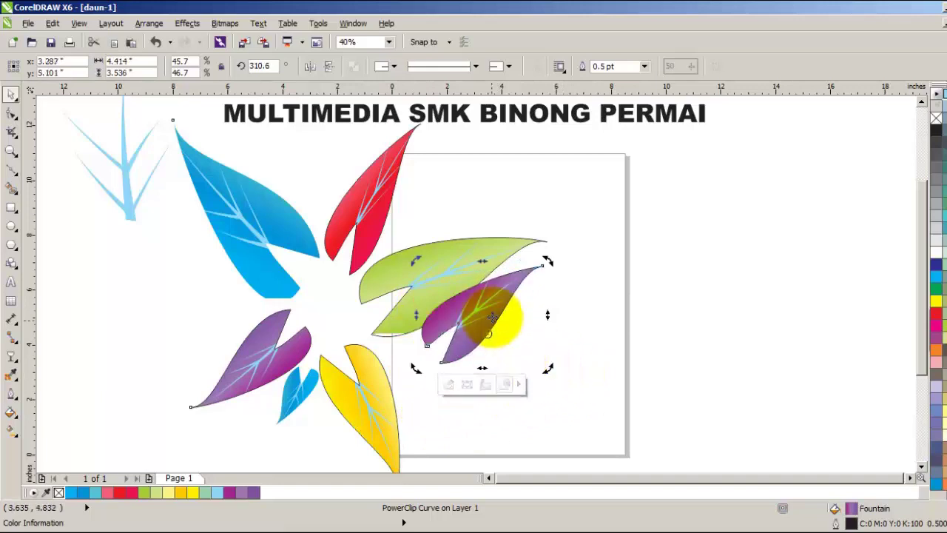
drag(490, 318, 450, 190)
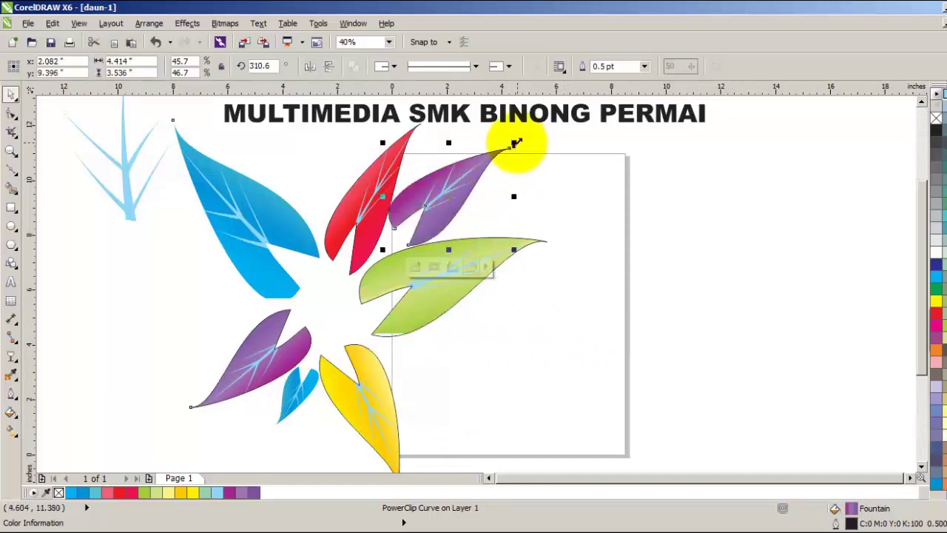
Shrink the purple copy to about 1.90 by 1.52 inches and fit it into the gap between the red and green leaves.
drag(513, 141, 459, 201)
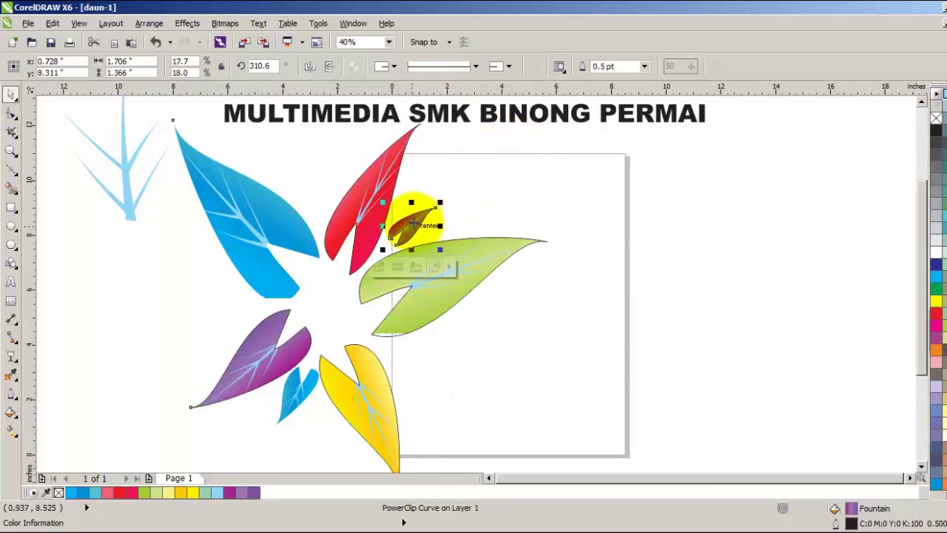
drag(411, 224, 403, 234)
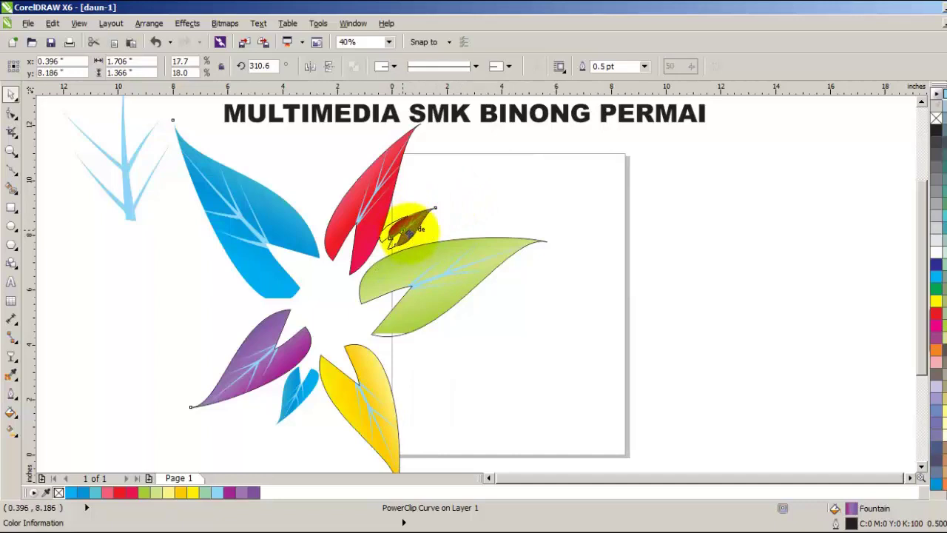
drag(409, 232, 436, 258)
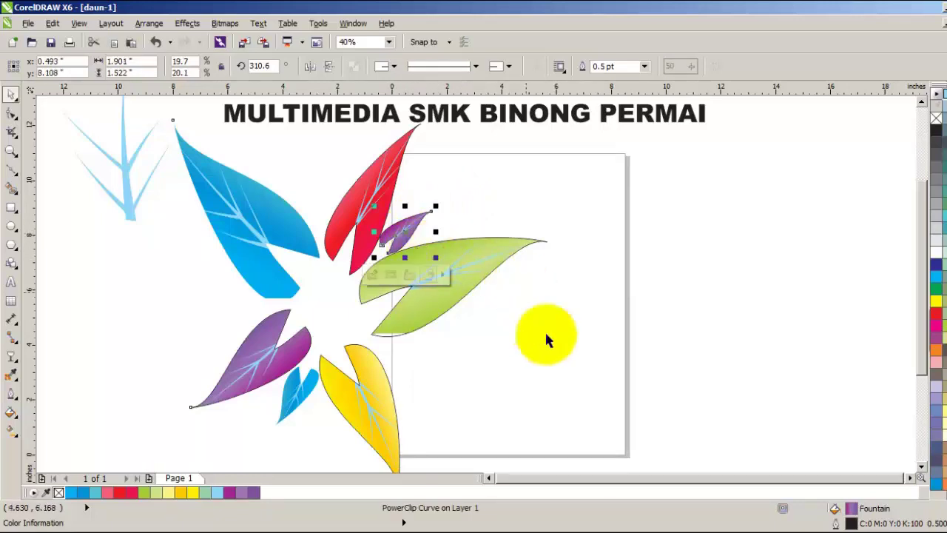
click(548, 357)
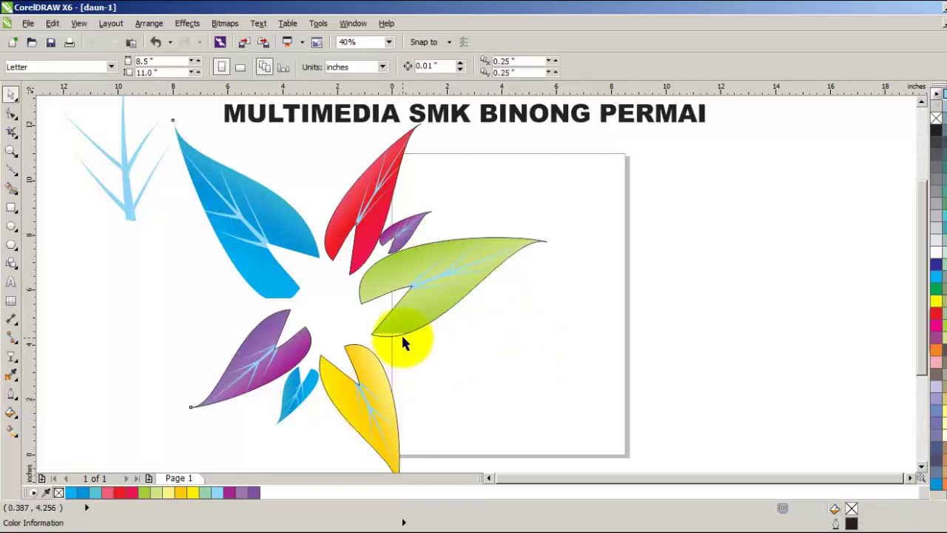
Duplicate the large green leaf over the page, shrink the copy to about 40.9% and rotate it to about 86.0°.
click(430, 274)
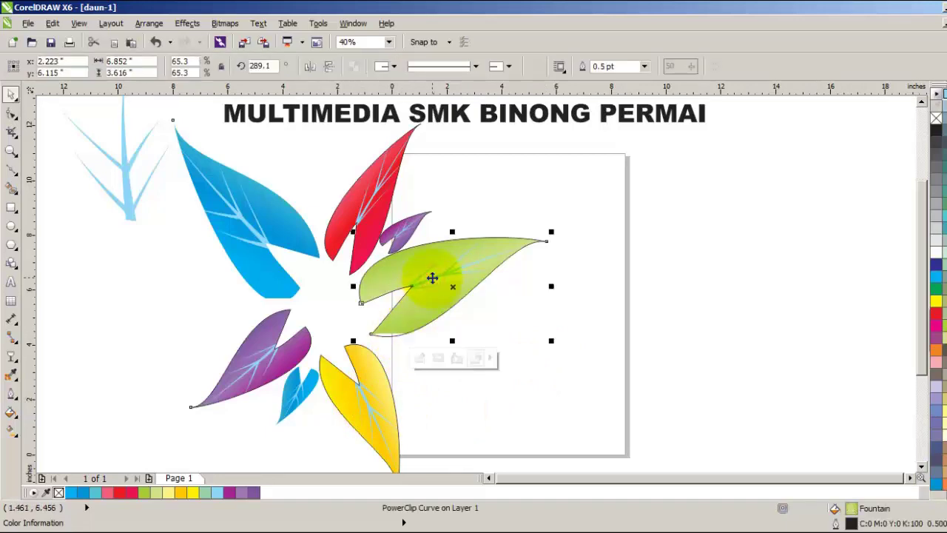
drag(455, 268, 536, 326)
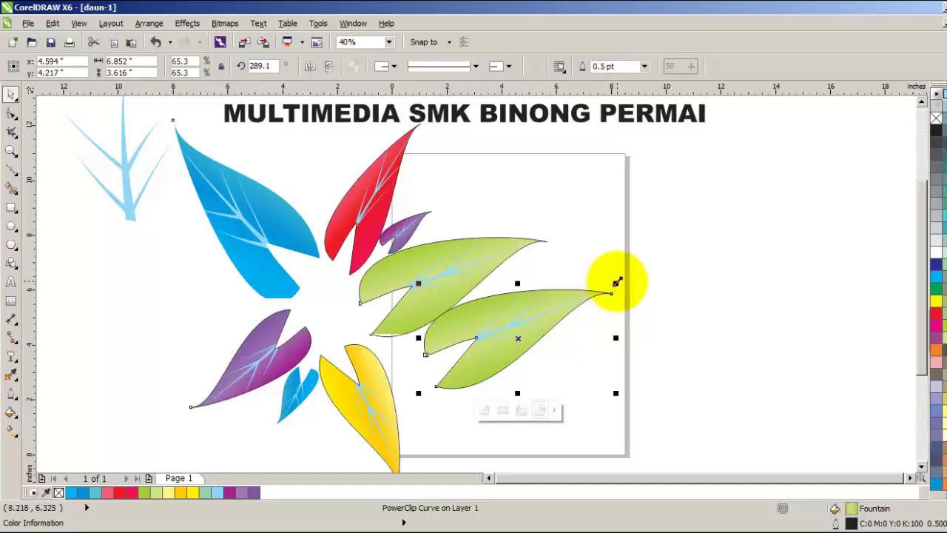
drag(617, 282, 549, 327)
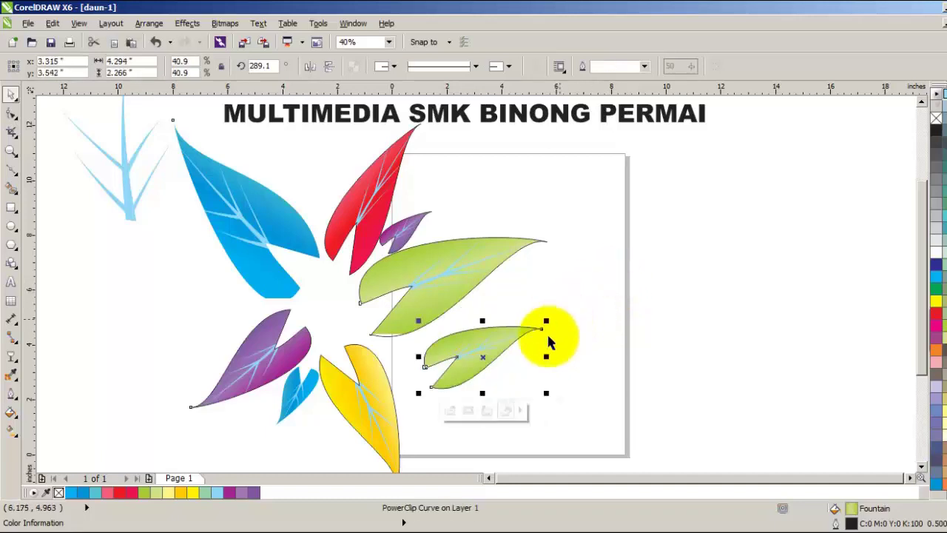
click(483, 348)
drag(416, 324, 492, 370)
Place the green copy in the gap between the blue and purple leaves and shrink it to about 3.88 by 1.55 inches.
drag(473, 332, 213, 317)
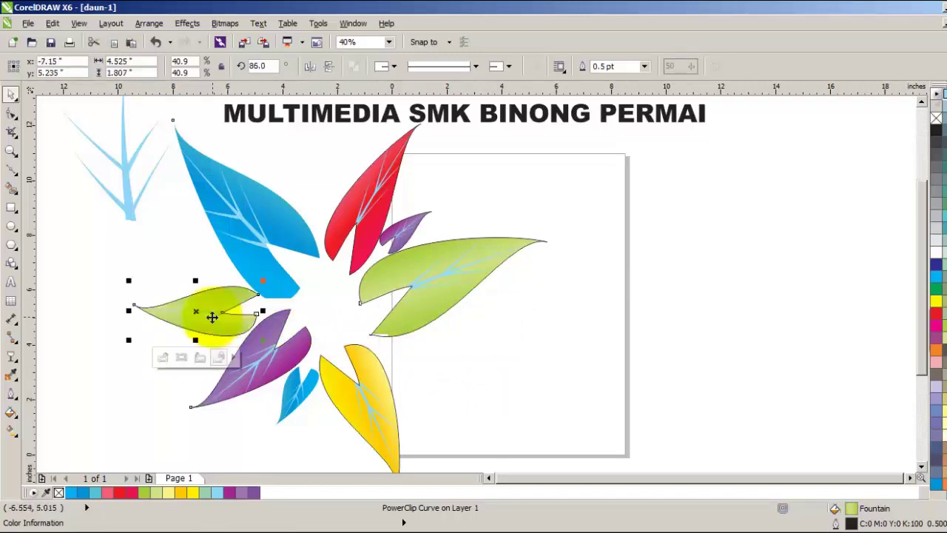
mouse_move(129, 280)
mouse_down()
mouse_move(152, 289)
mouse_move(136, 281)
mouse_up()
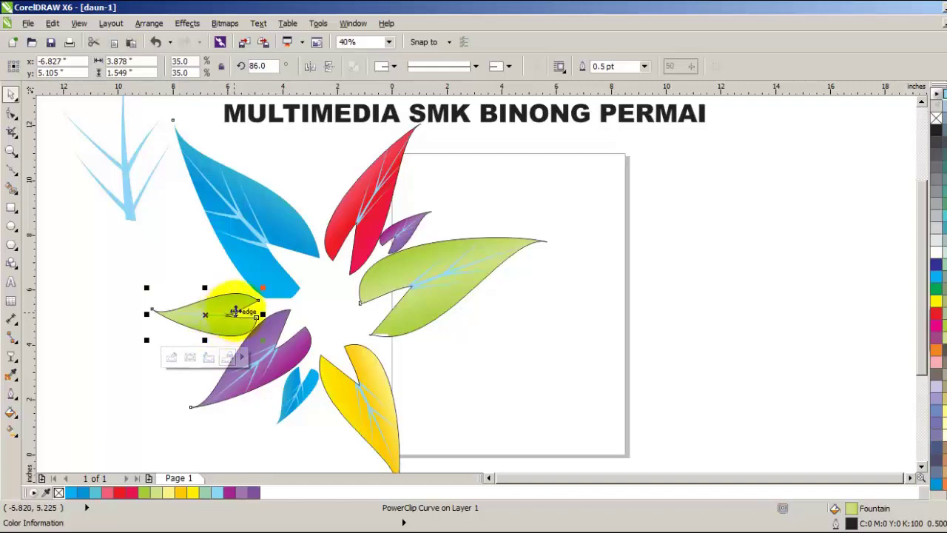
drag(220, 309, 222, 305)
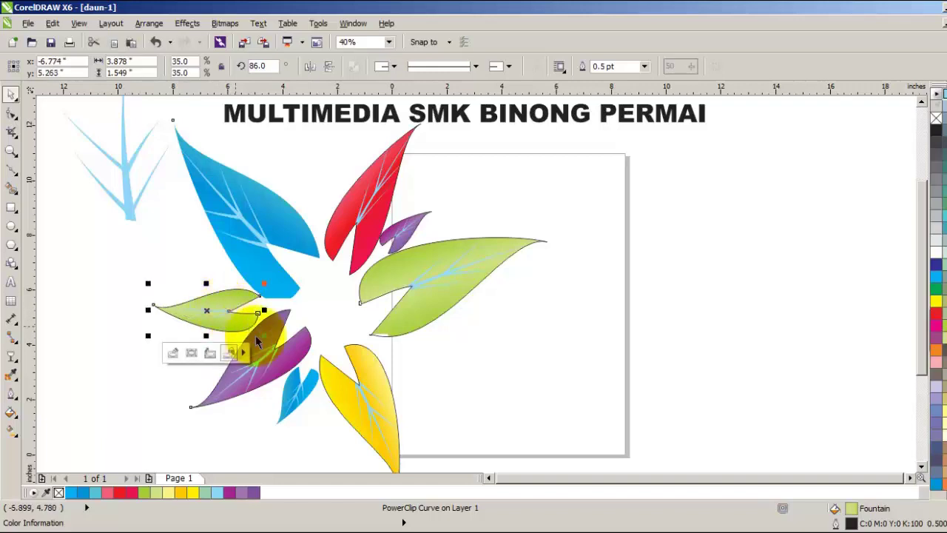
click(522, 380)
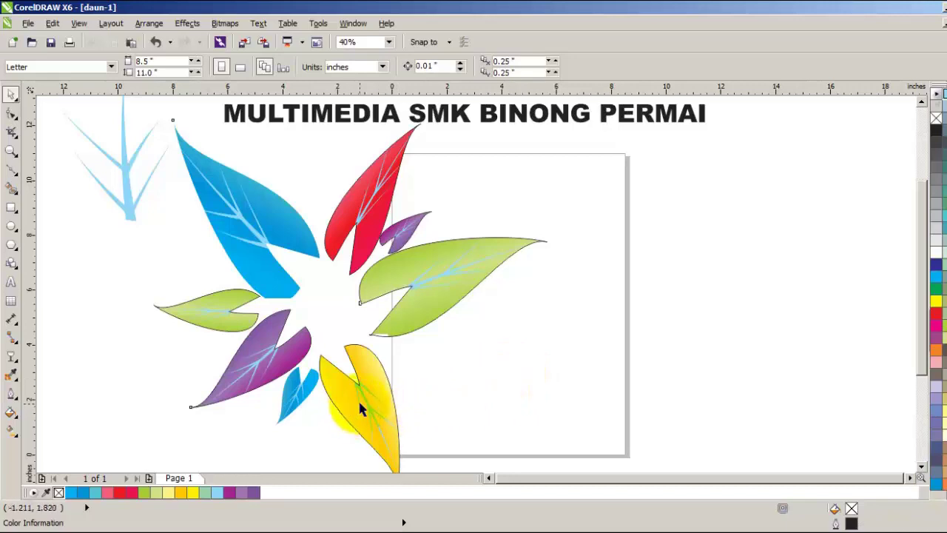
Duplicate the red leaf, place the copy on the lower part of the page and rotate it to about 245.0°.
click(352, 234)
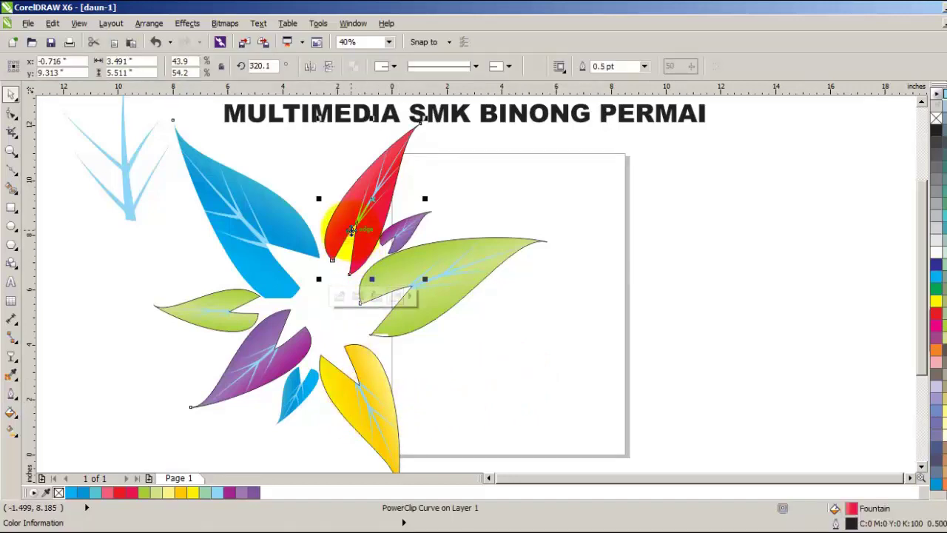
drag(352, 231, 538, 380)
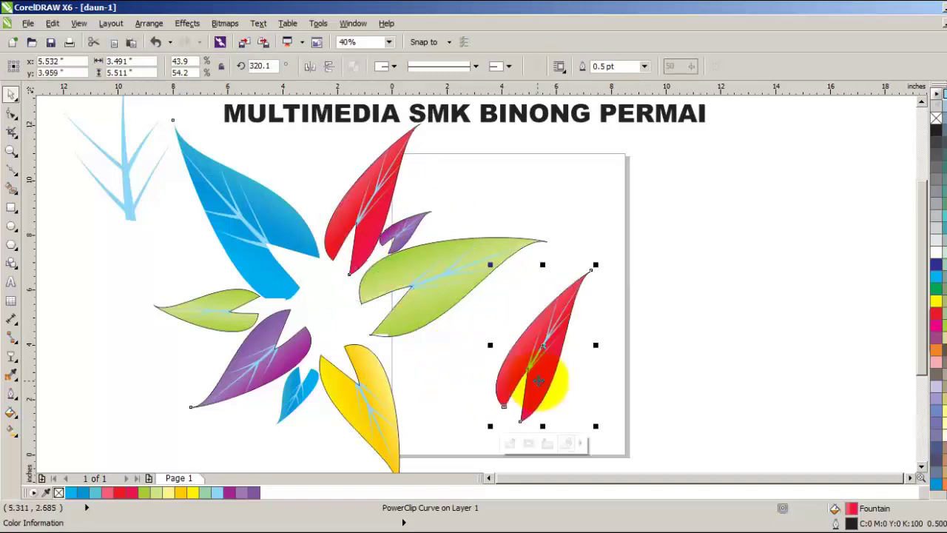
click(554, 313)
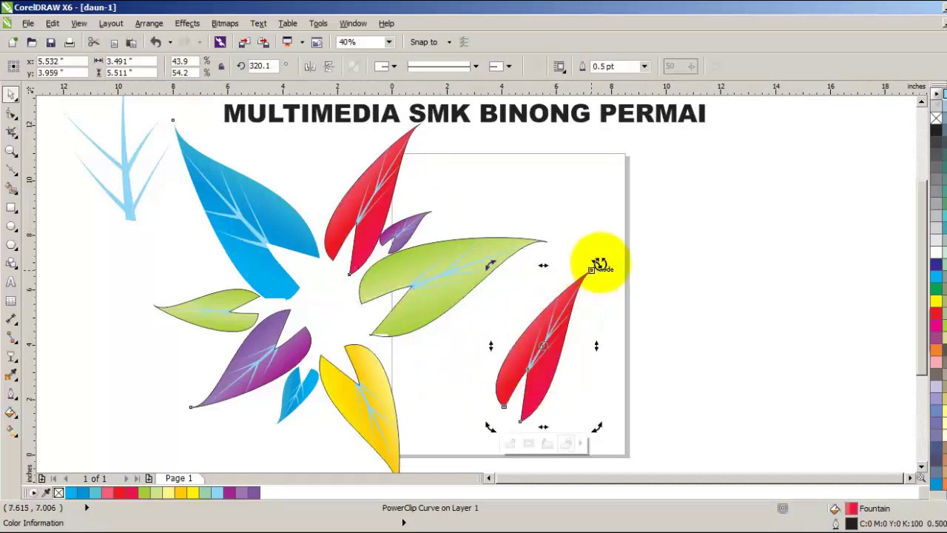
drag(599, 264, 543, 390)
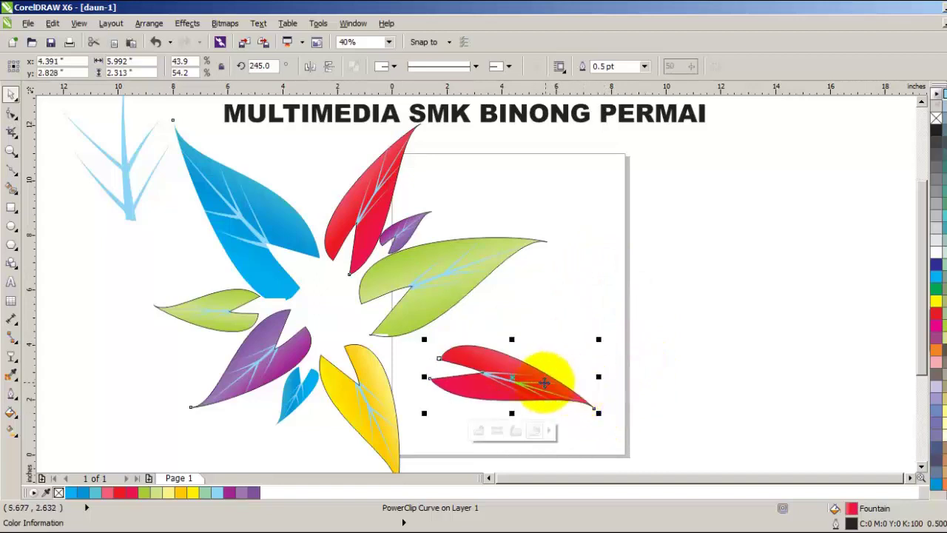
Rotate the red copy to about 231.5° and fit it between the green and yellow leaves at about 4.49 by 2.73 inches.
click(545, 379)
drag(603, 417, 585, 432)
drag(528, 390, 474, 378)
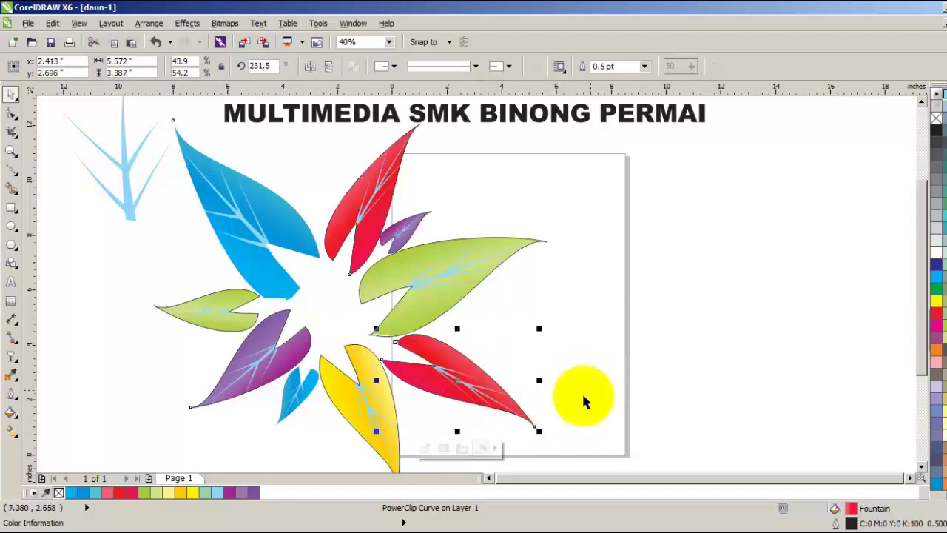
drag(536, 428, 520, 410)
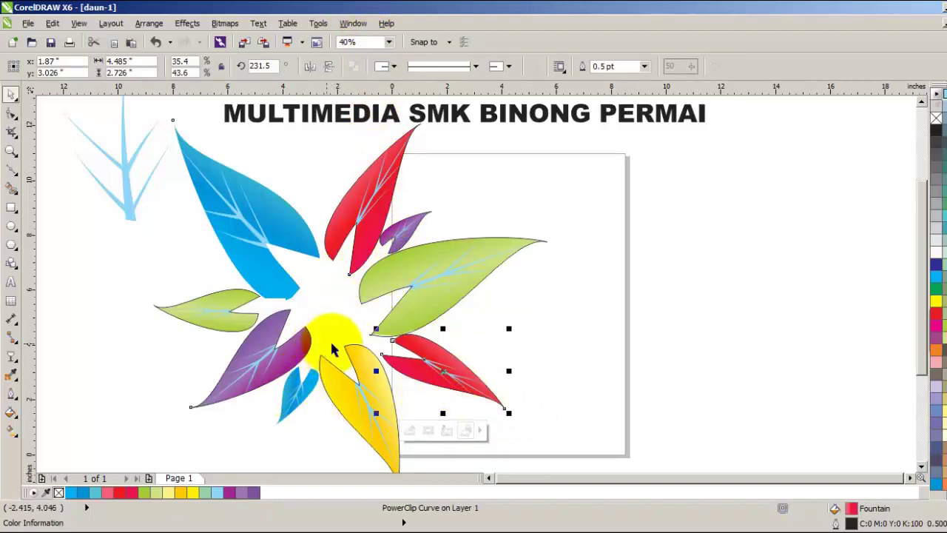
Duplicate the yellow leaf, place the copy over the page's right edge and rotate it to about 10.2°.
click(364, 393)
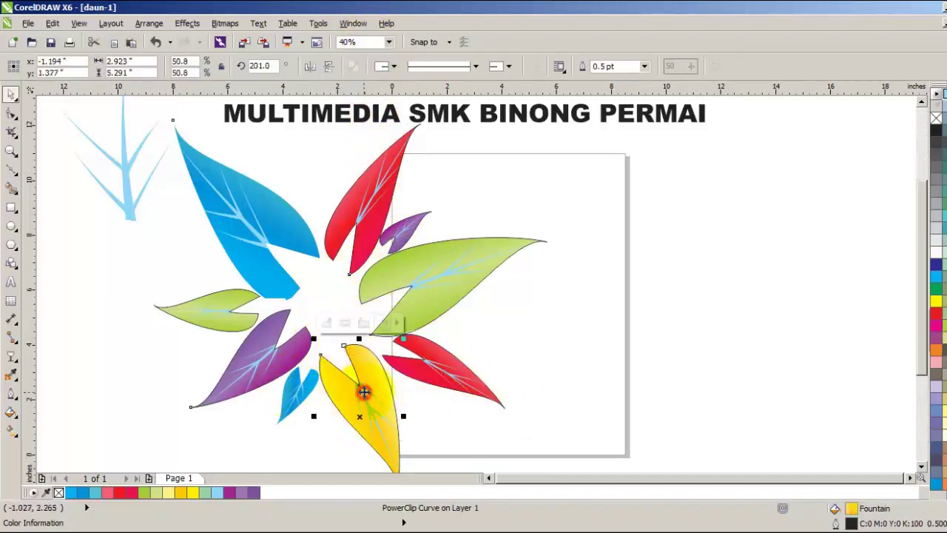
key(ctrl+d)
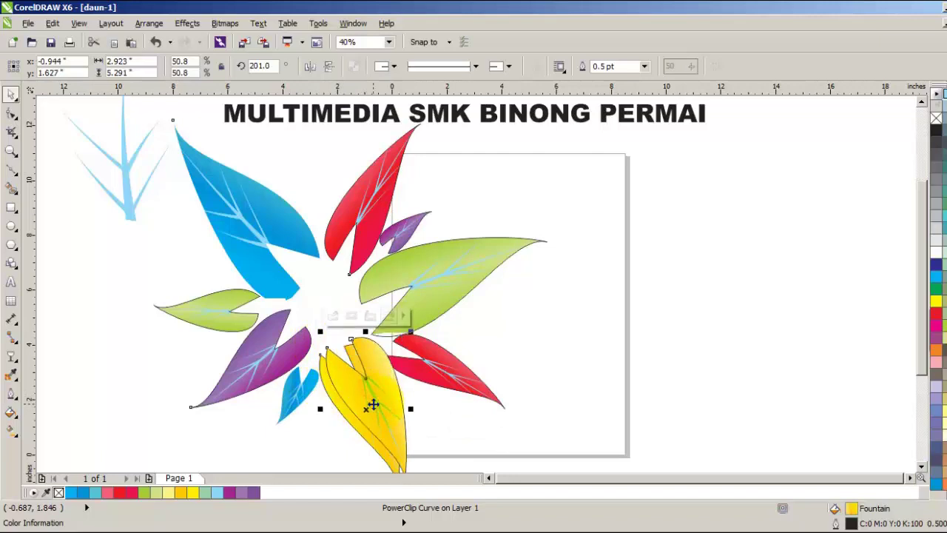
drag(394, 421, 632, 292)
click(621, 286)
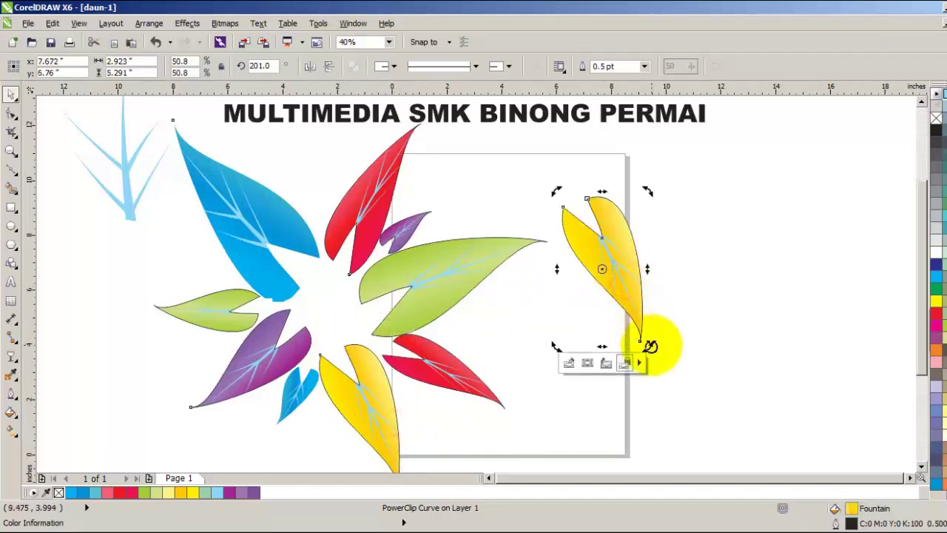
drag(644, 349, 577, 197)
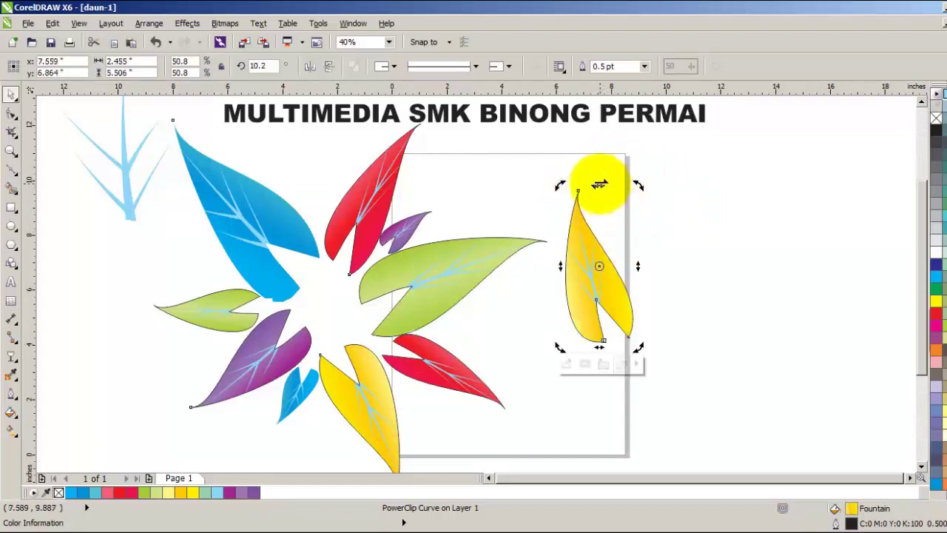
click(715, 208)
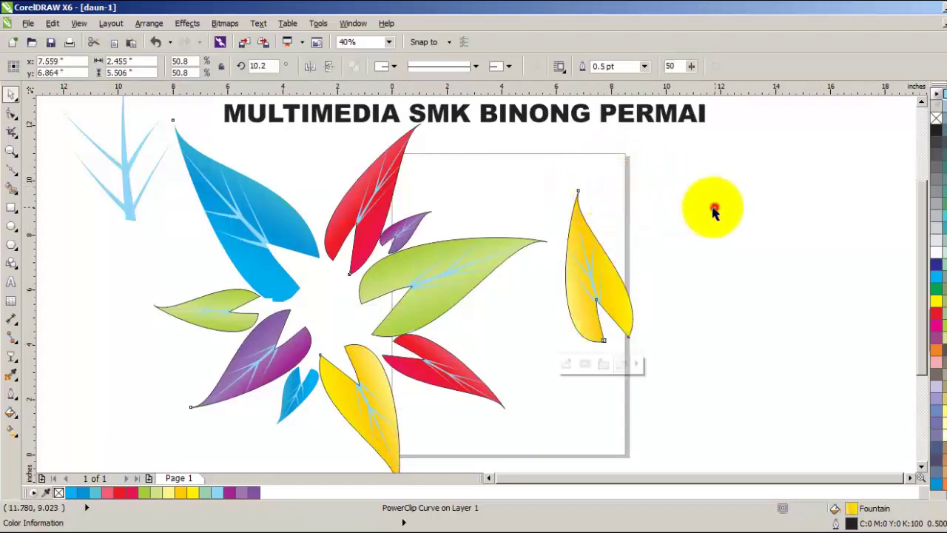
Shrink the yellow copy to about 1.28 by 2.87 inches and place it in the gap between the blue and red leaves.
click(583, 265)
drag(638, 184, 309, 171)
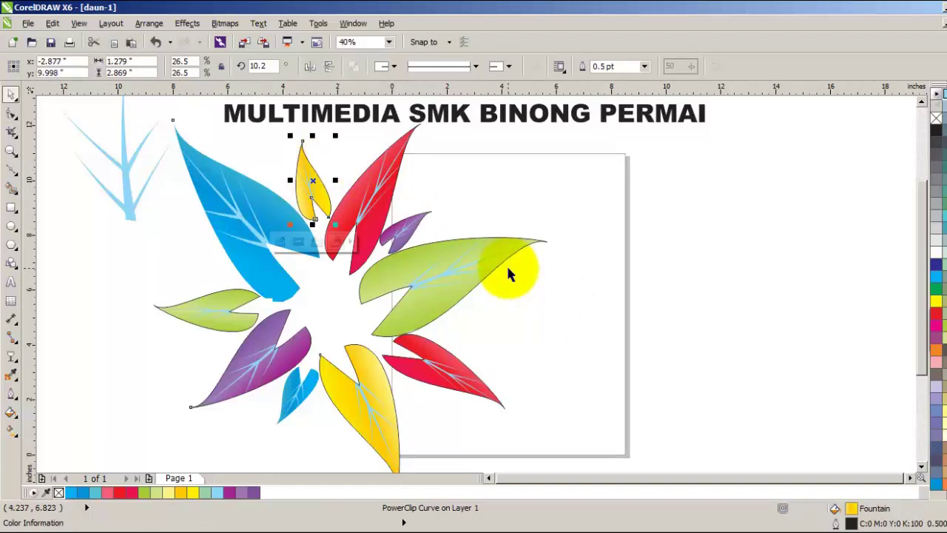
click(542, 323)
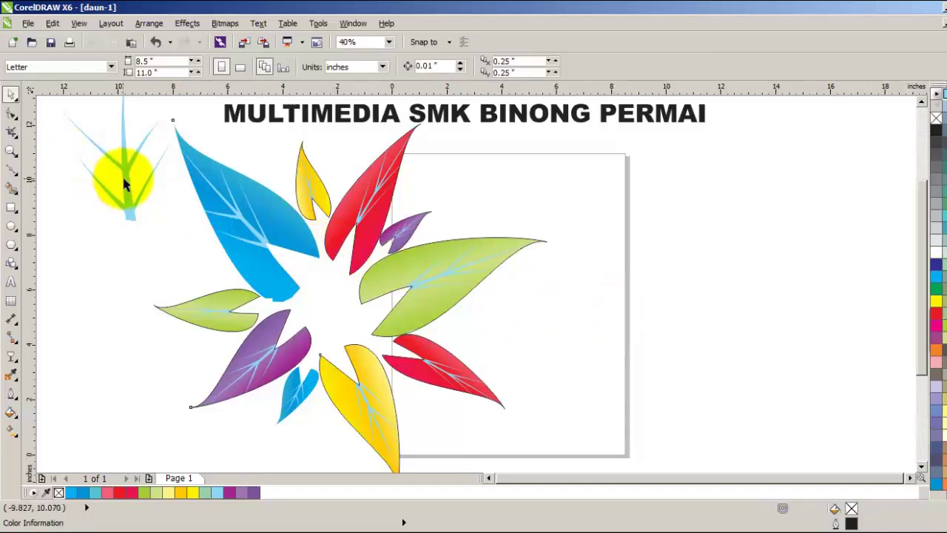
Move the spare vein shape farther left of the composition and group the five small leaves with the large purple leaf.
drag(124, 185, 104, 170)
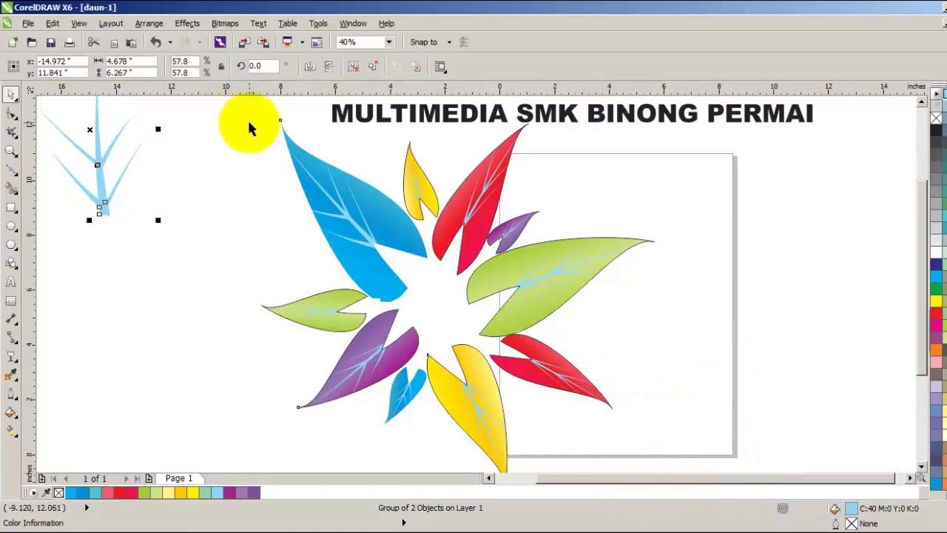
drag(249, 124, 651, 455)
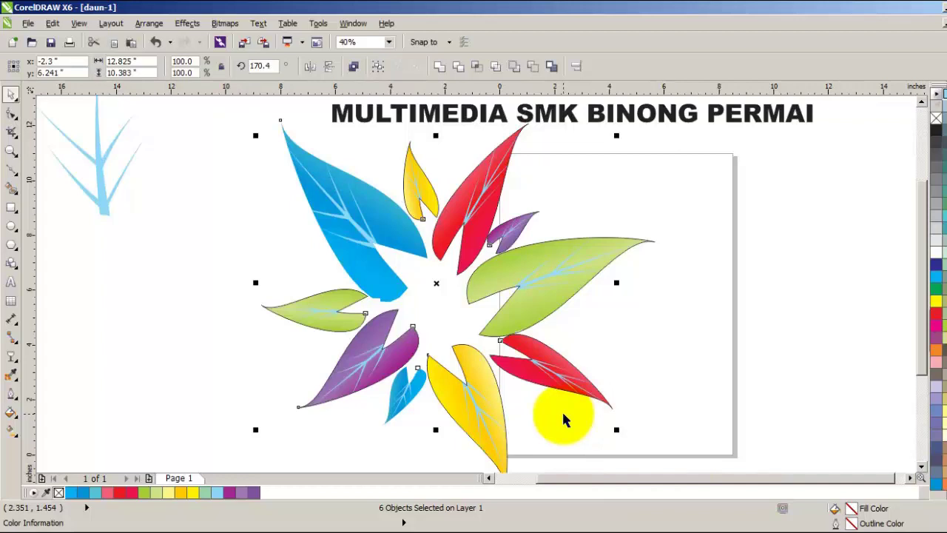
key(ctrl+g)
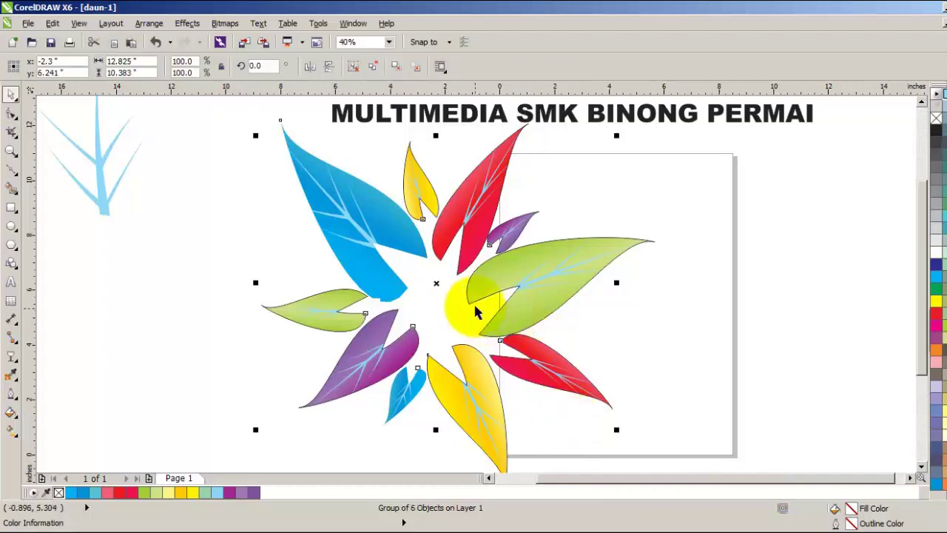
Undo the stray move of the large green leaf and group it and the large red leaf with the six-leaf group.
drag(483, 287, 350, 311)
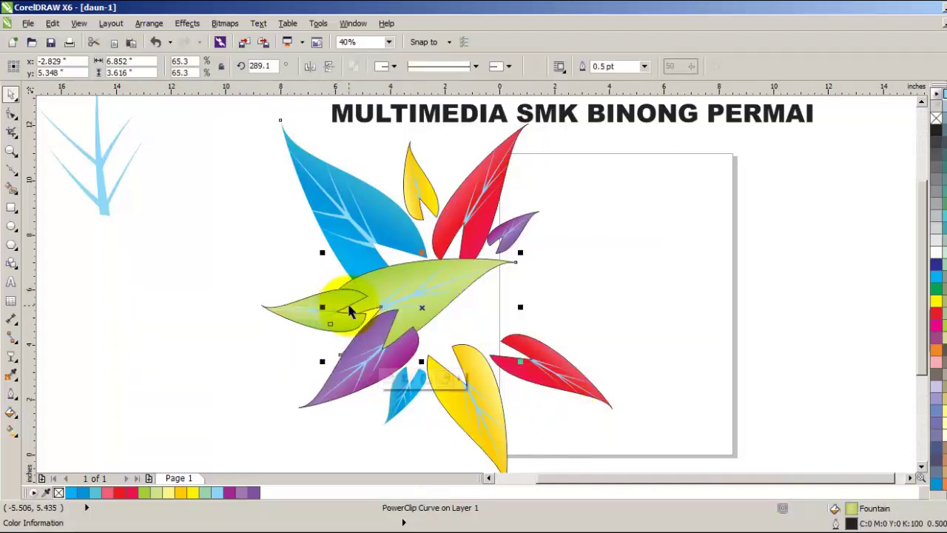
key(ctrl+z)
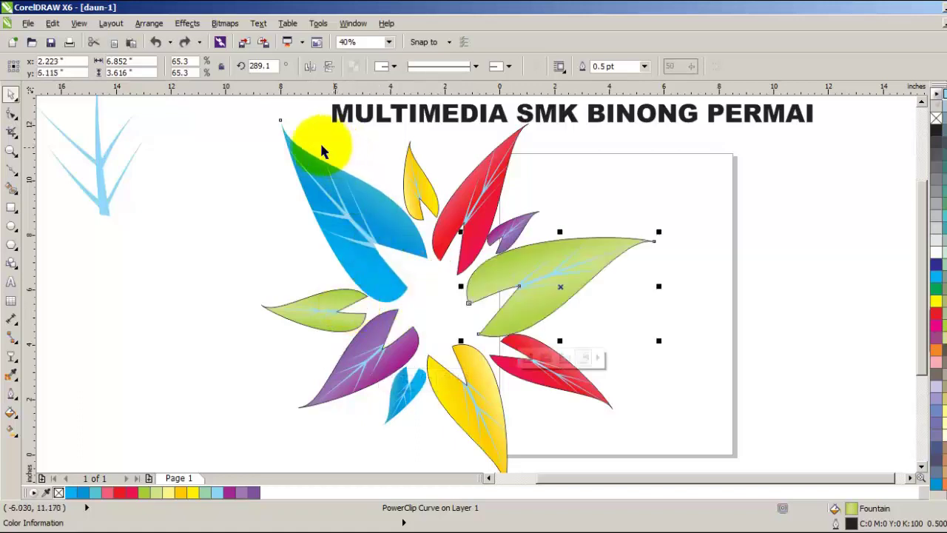
drag(254, 120, 658, 412)
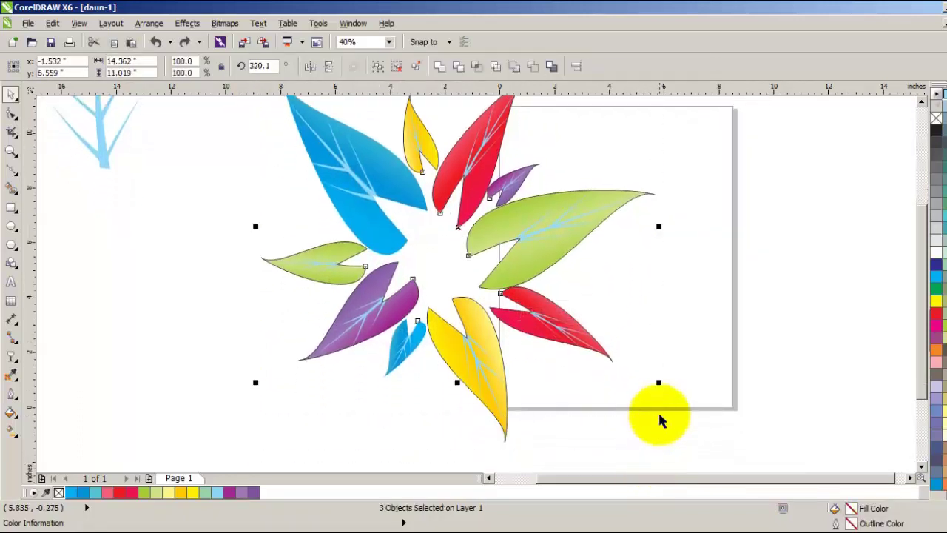
drag(922, 331, 914, 268)
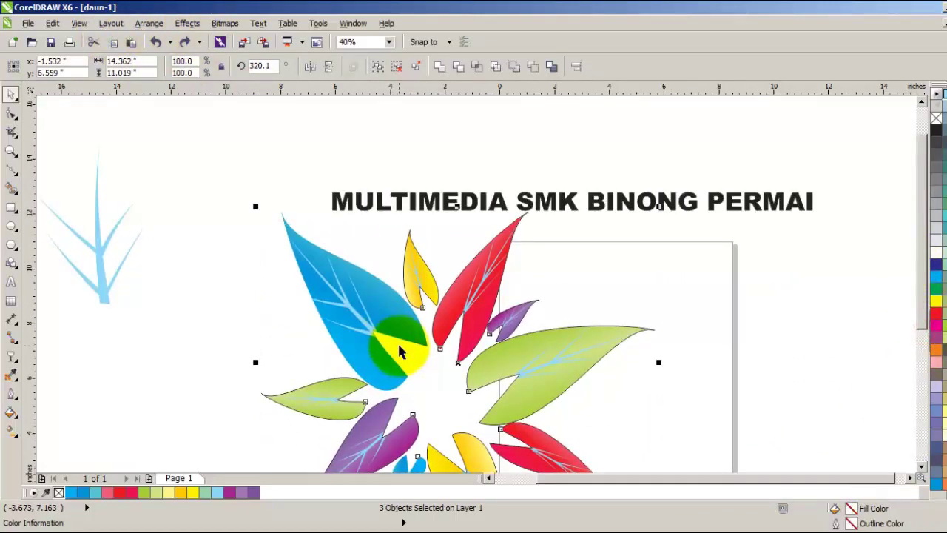
key(ctrl+g)
Try moving the leaf group away from the large blue and yellow leaves, and undo each move.
drag(434, 382, 234, 315)
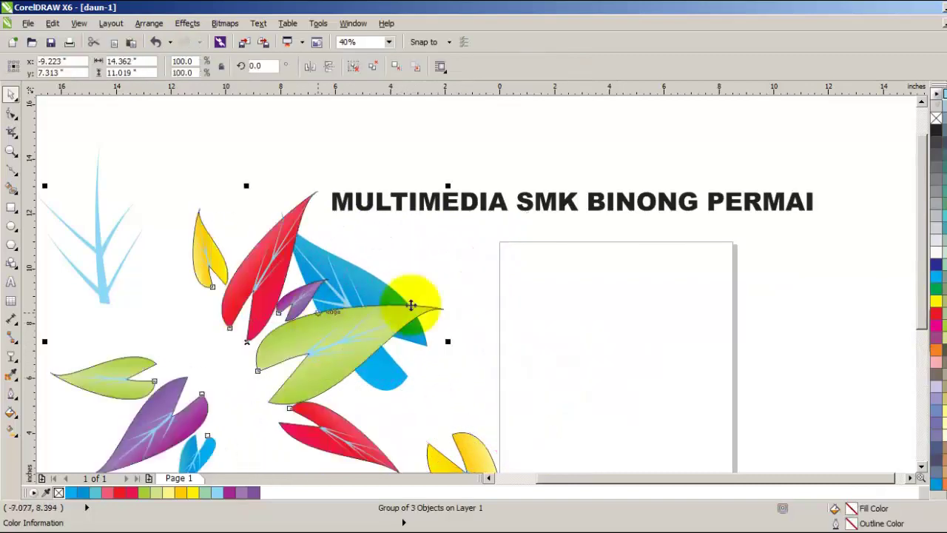
drag(923, 262, 921, 299)
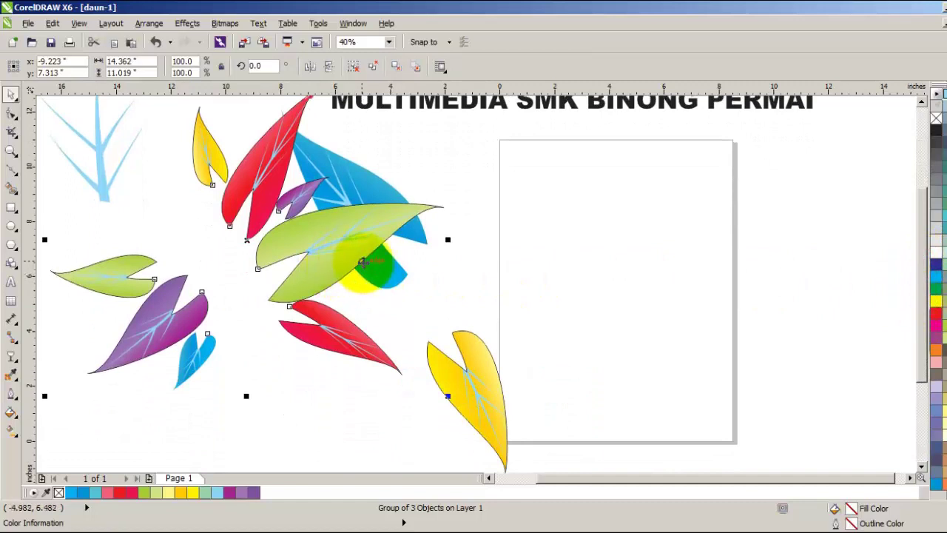
key(ctrl+z)
click(479, 371)
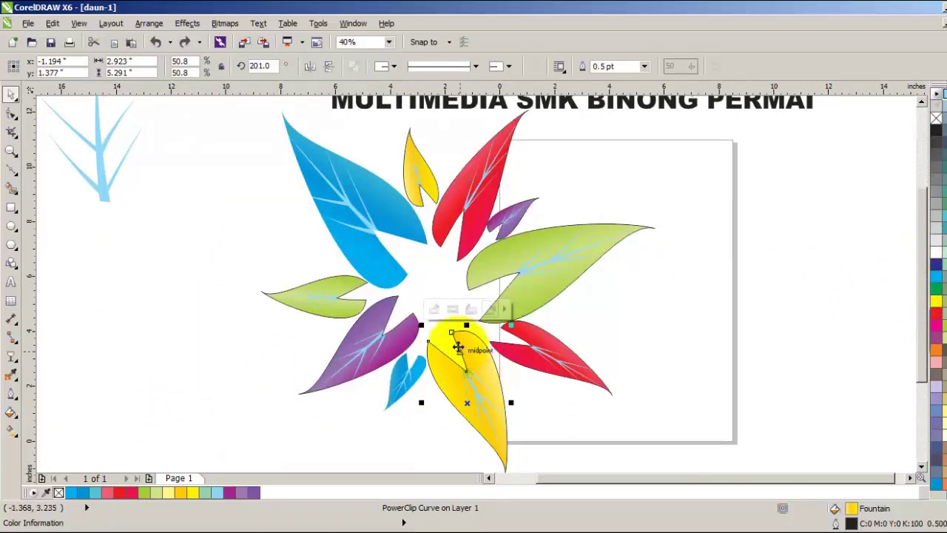
click(432, 315)
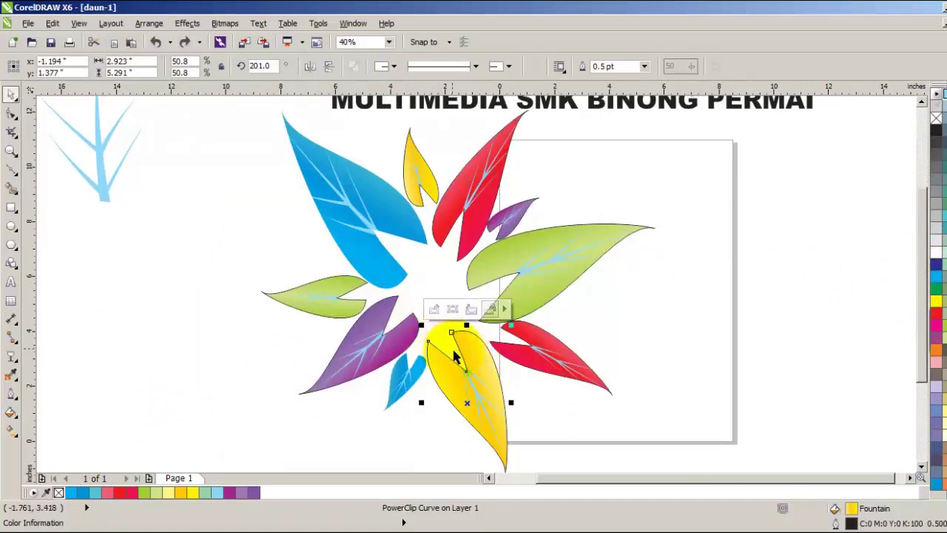
drag(442, 327, 479, 308)
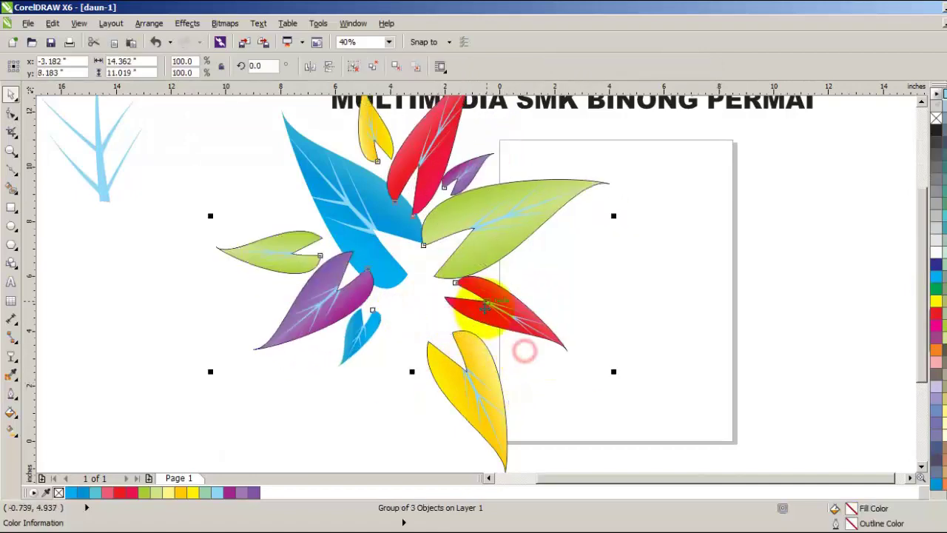
key(ctrl+z)
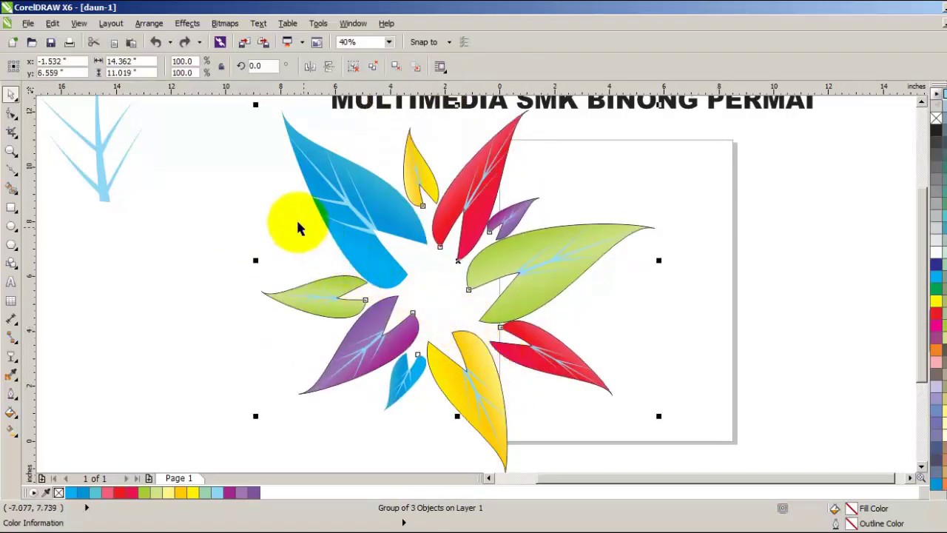
drag(290, 216, 589, 424)
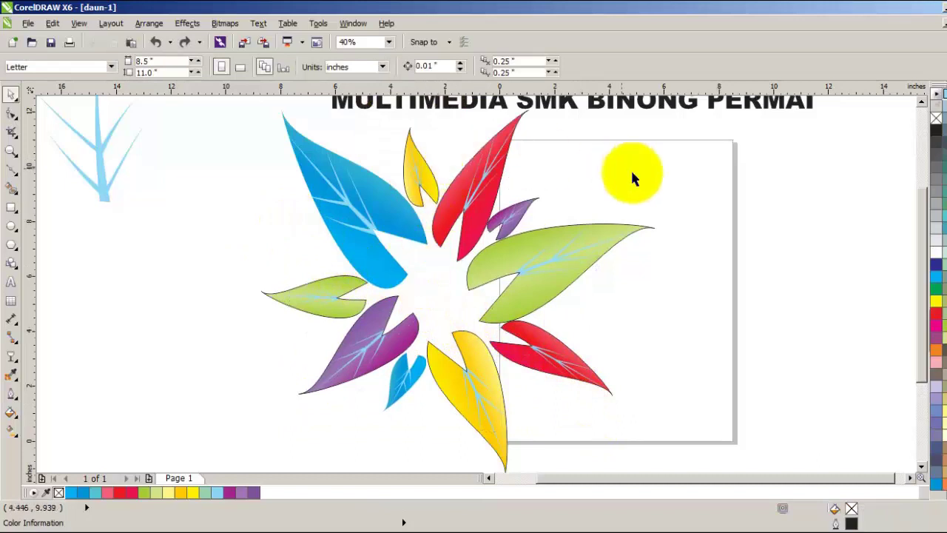
drag(260, 108, 654, 444)
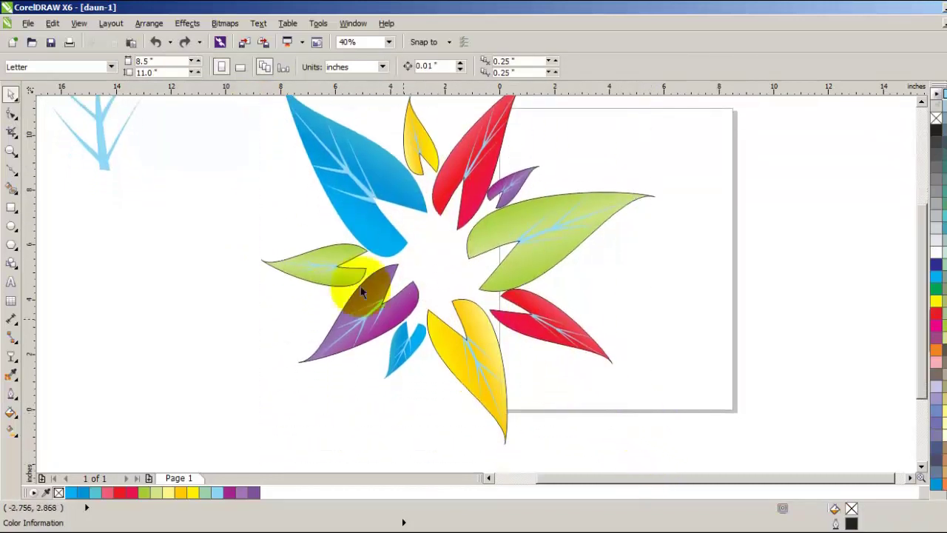
drag(269, 113, 563, 386)
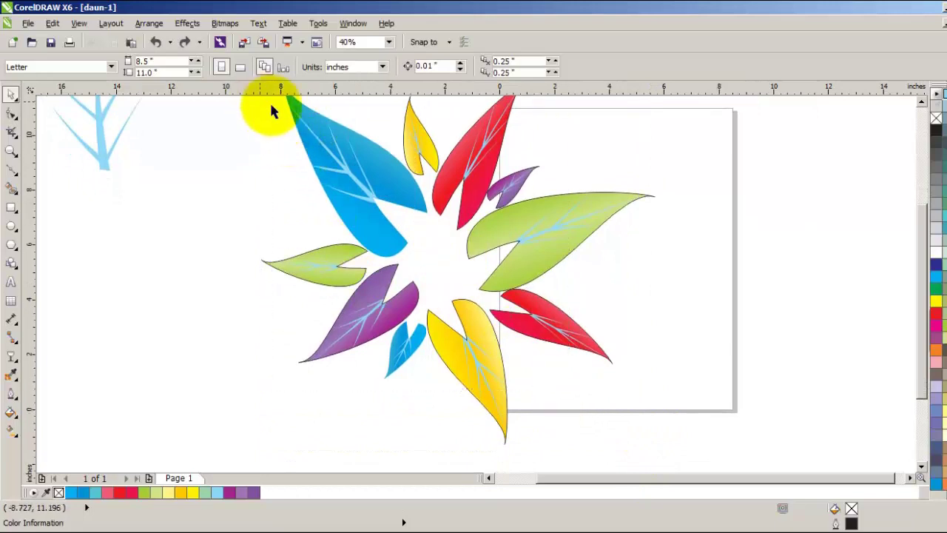
drag(923, 287, 915, 262)
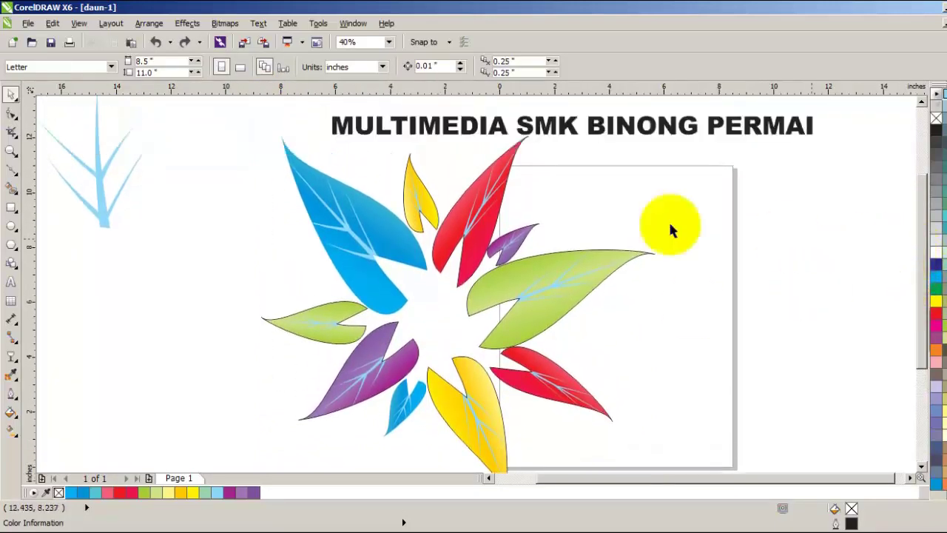
drag(272, 131, 670, 414)
drag(264, 165, 600, 426)
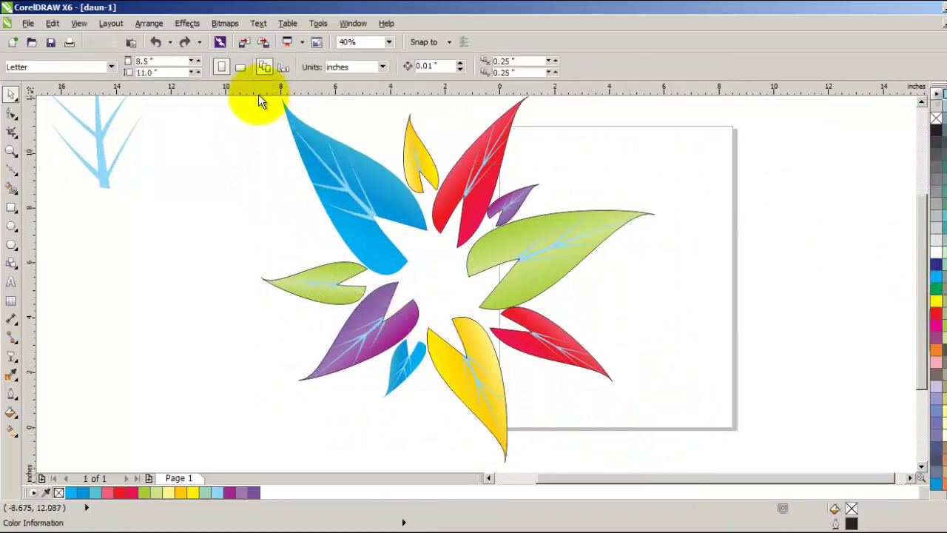
scroll(924, 266, up, 3)
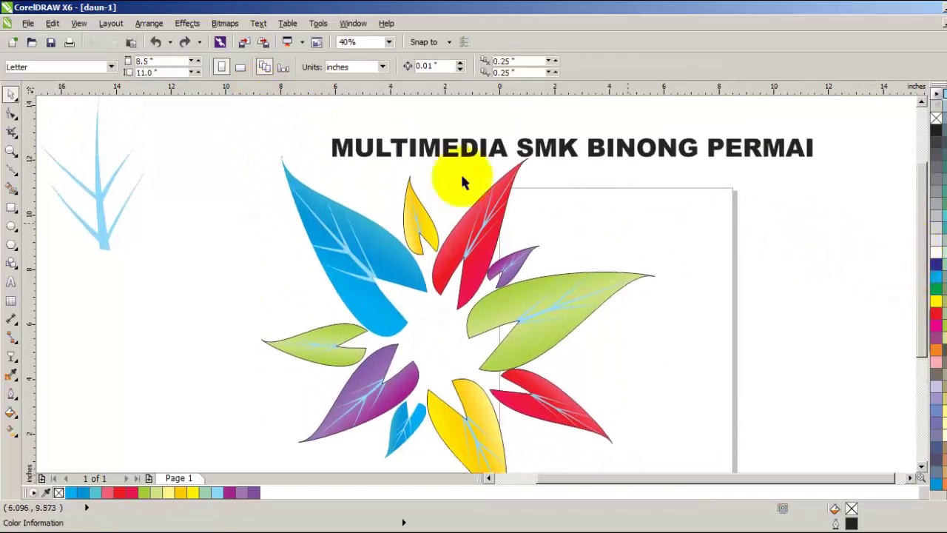
drag(623, 386, 858, 423)
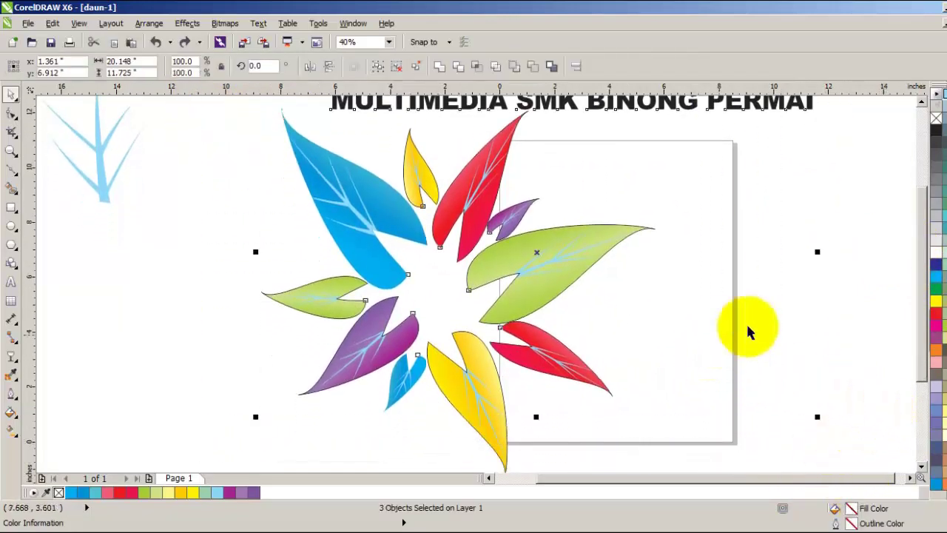
drag(917, 330, 918, 301)
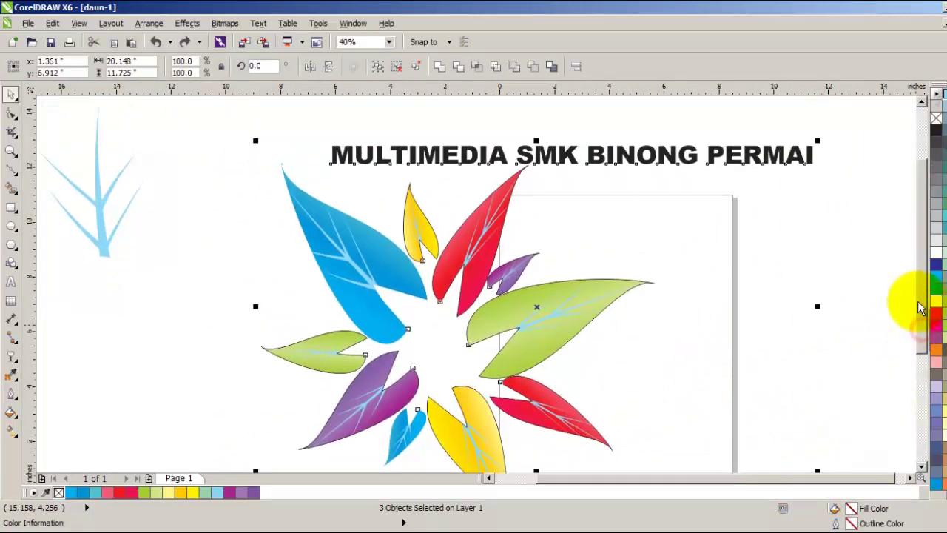
click(839, 251)
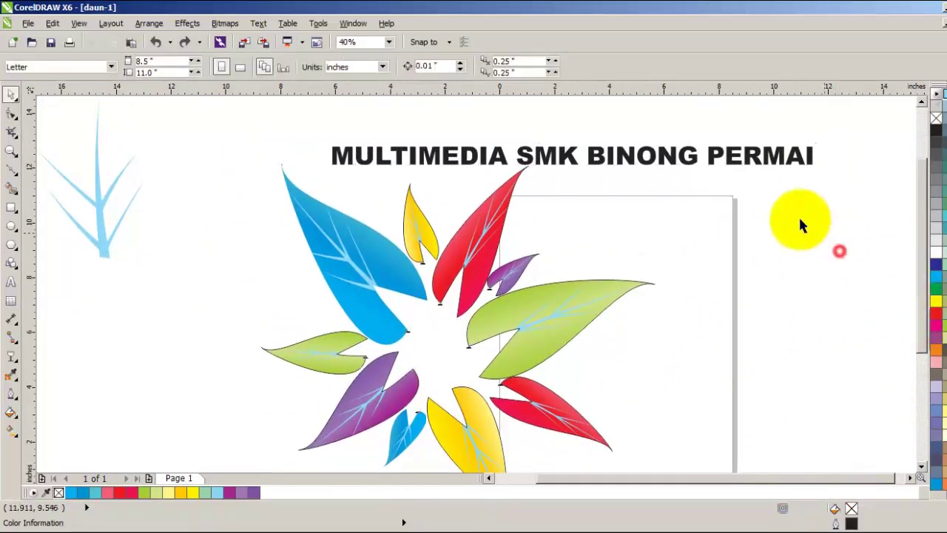
Move the MULTIMEDIA SMK BINONG PERMAI title up clear of the leaf tips, centred at about x 1.7, y 14.35 inches.
click(718, 163)
key(F8)
click(744, 157)
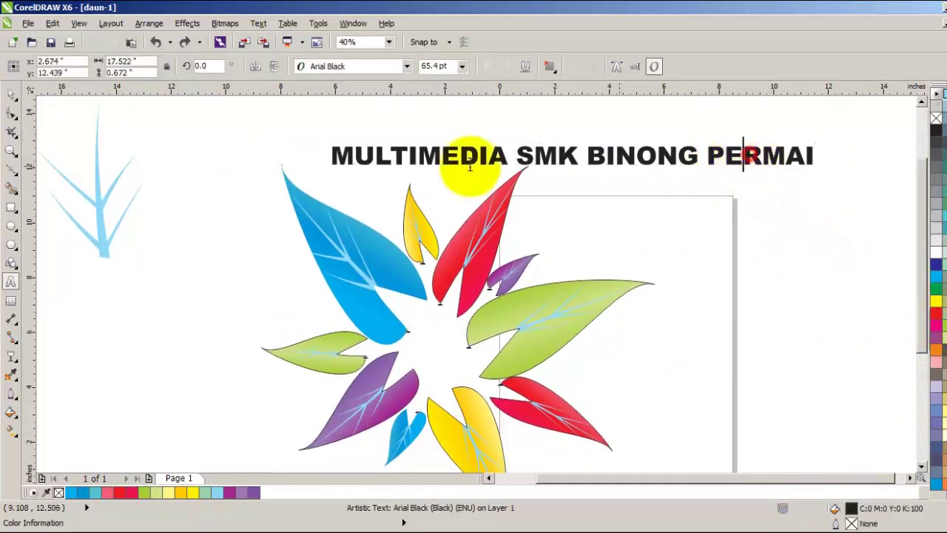
click(11, 94)
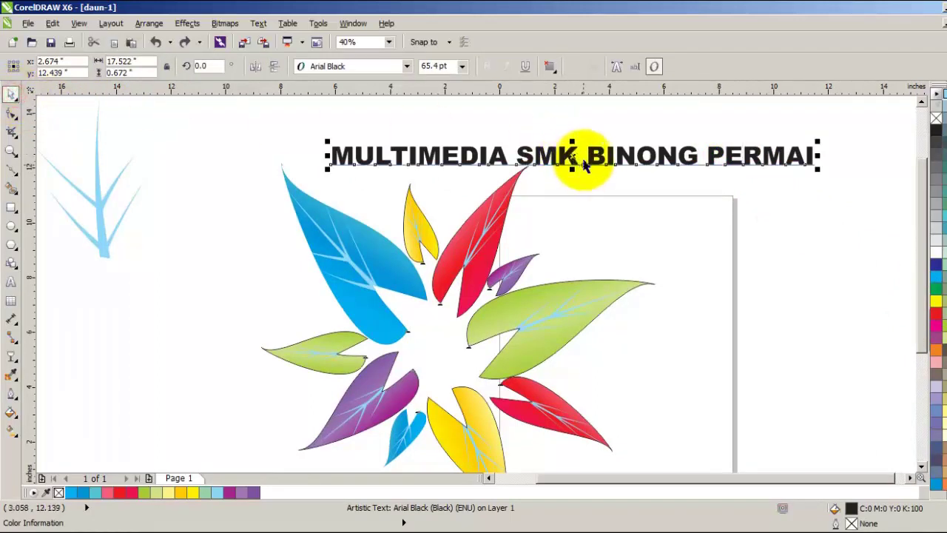
click(574, 131)
click(613, 158)
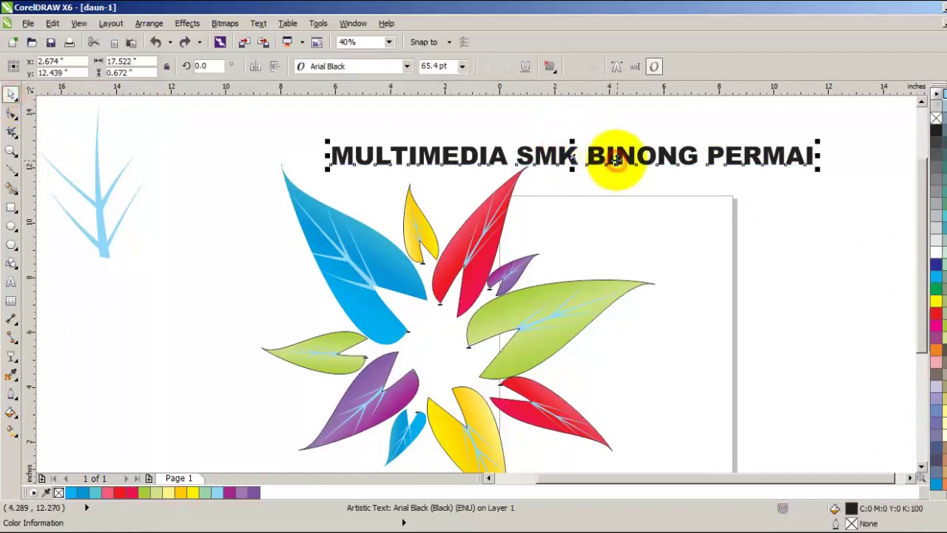
drag(613, 158, 590, 108)
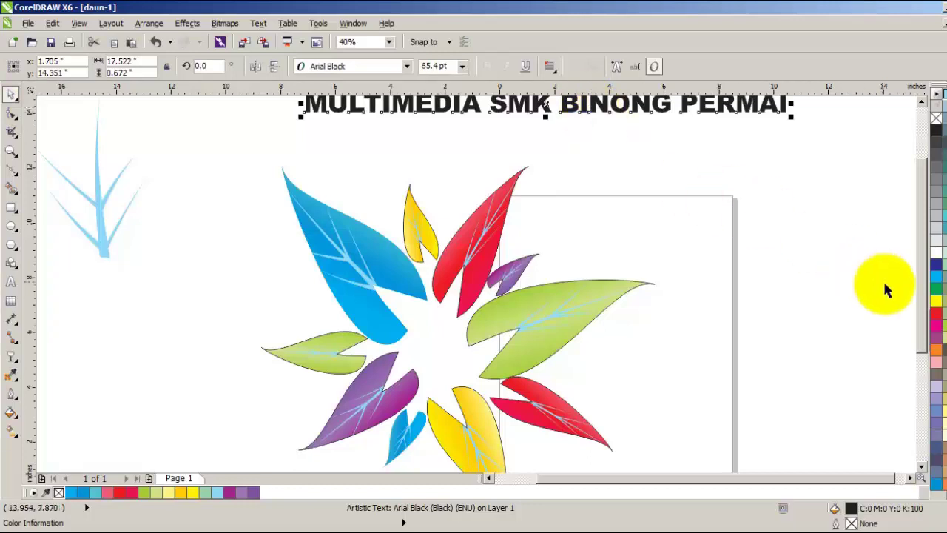
Select all the leaves of the radial composition, without the title or the spare vein shape, and group them.
scroll(925, 279, down, 3)
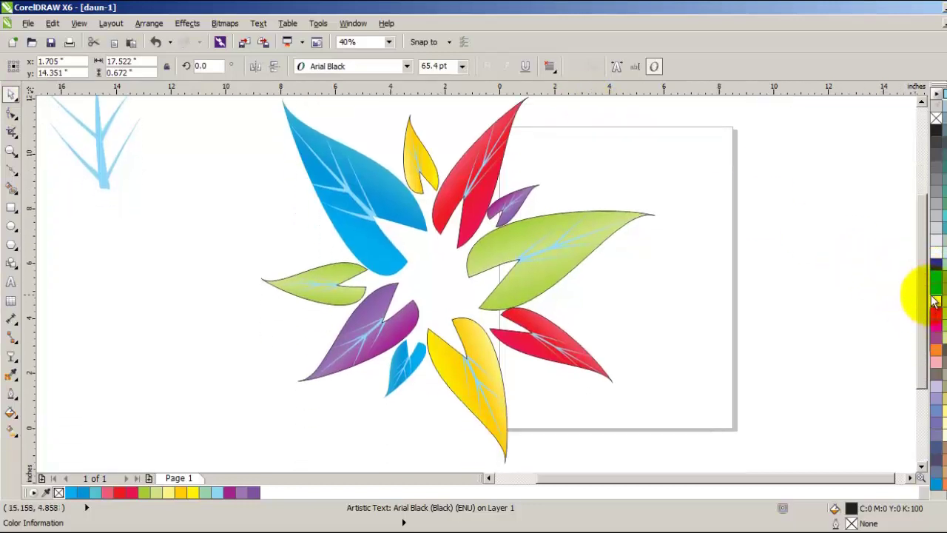
scroll(917, 288, up, 2)
mouse_move(233, 123)
mouse_down()
mouse_move(495, 419)
mouse_move(629, 468)
mouse_move(694, 437)
mouse_up()
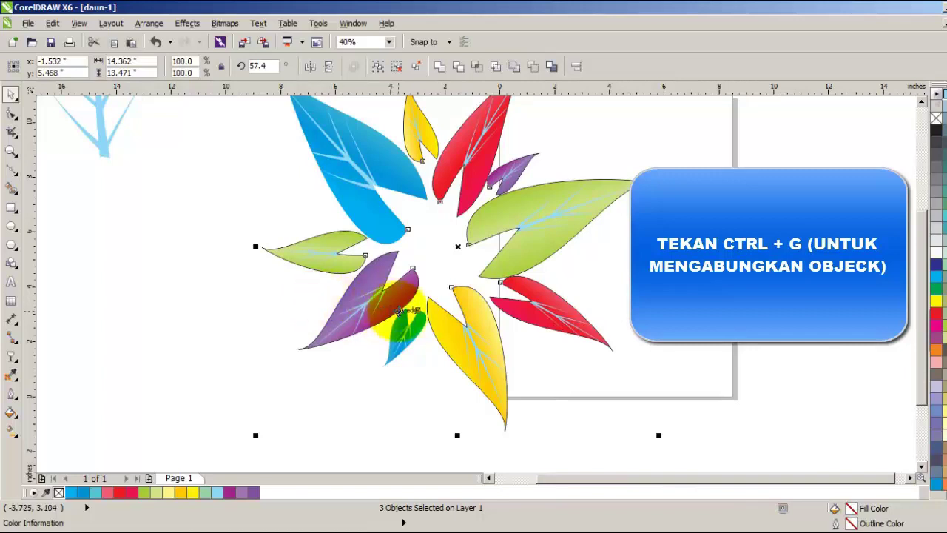
scroll(389, 311, down, 2)
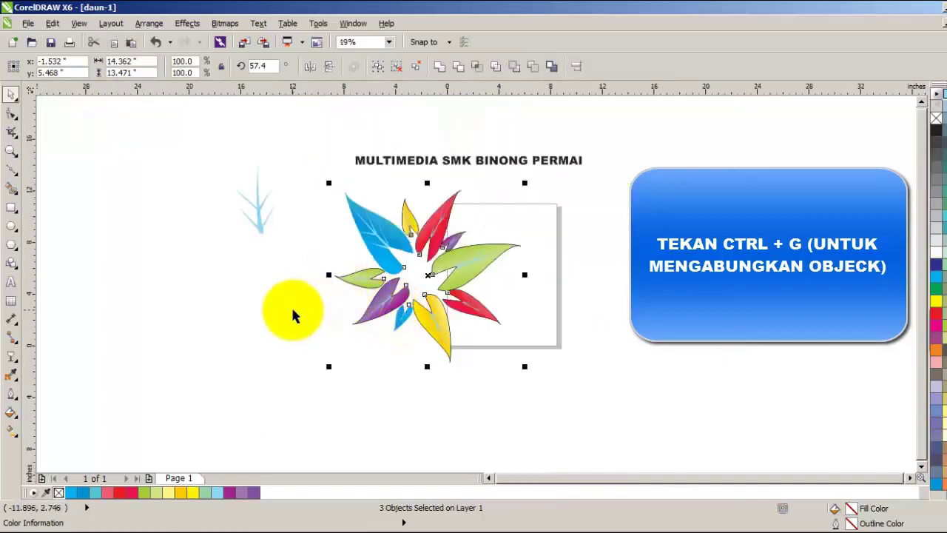
key(ctrl+g)
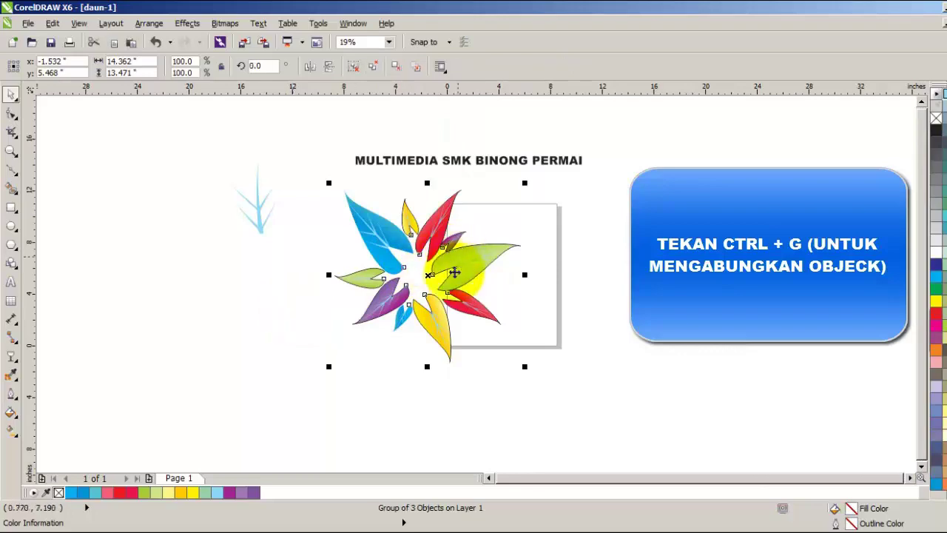
Move the grouped leaf composition to the left side of the page, centred at about x -5.3, y 7.7 inches.
drag(451, 271, 472, 327)
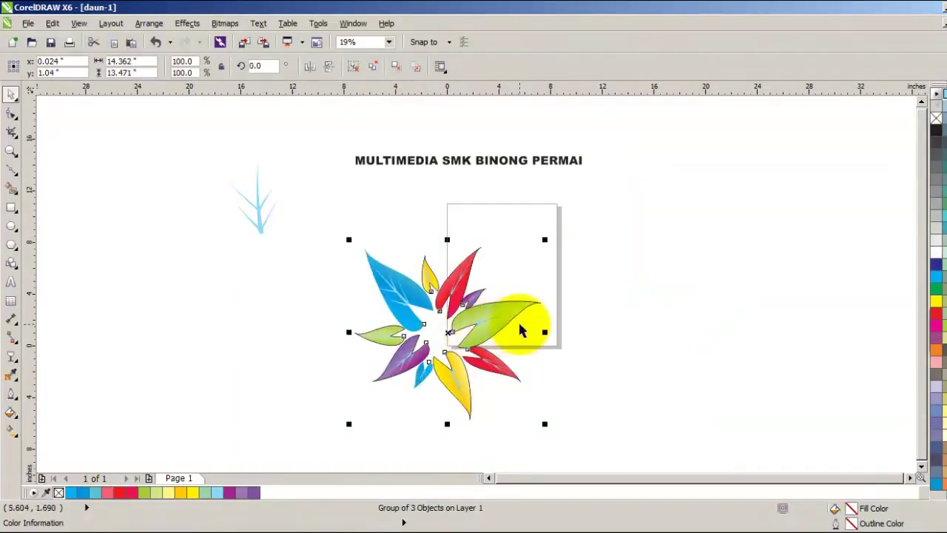
scroll(520, 330, up, 2)
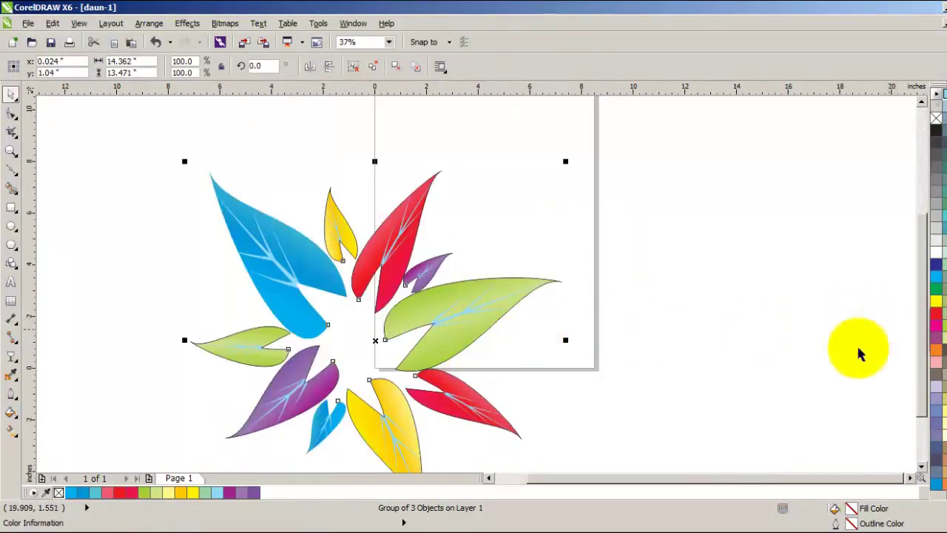
drag(444, 334, 425, 252)
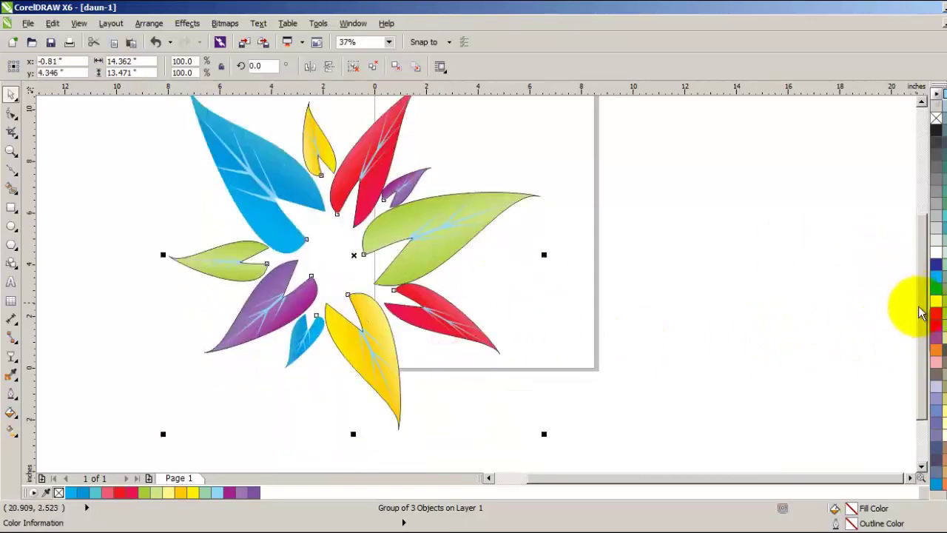
drag(922, 313, 913, 275)
click(438, 303)
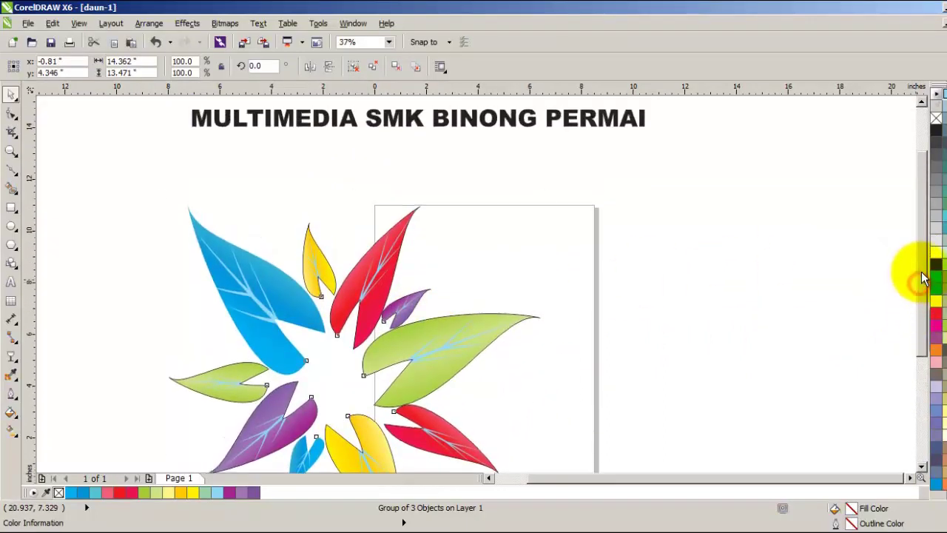
click(321, 353)
drag(373, 318, 254, 225)
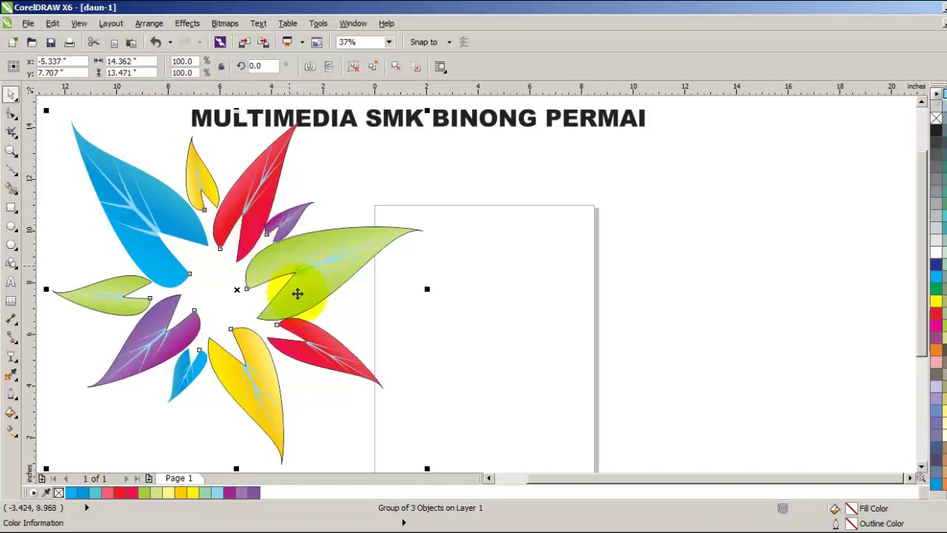
click(484, 331)
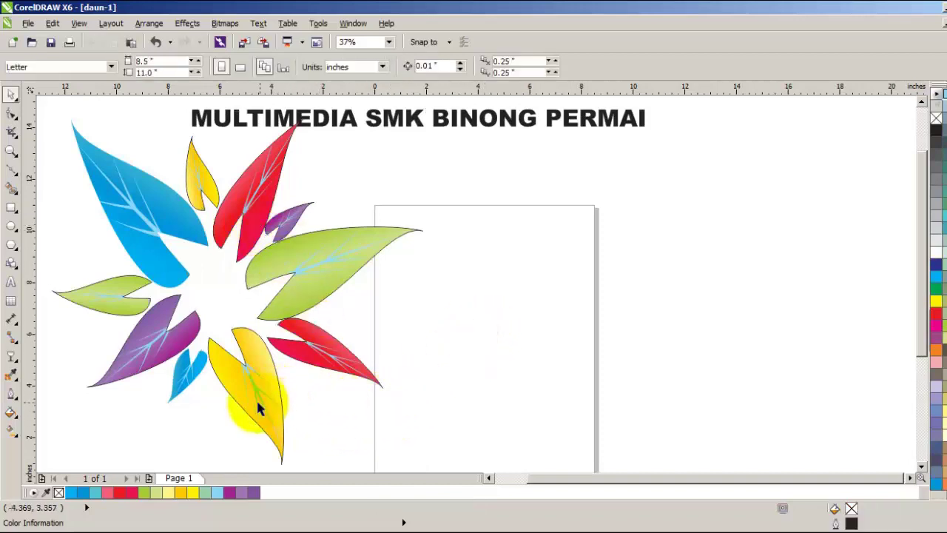
Remove the outline from the grouped leaves with the No Outline option.
click(157, 223)
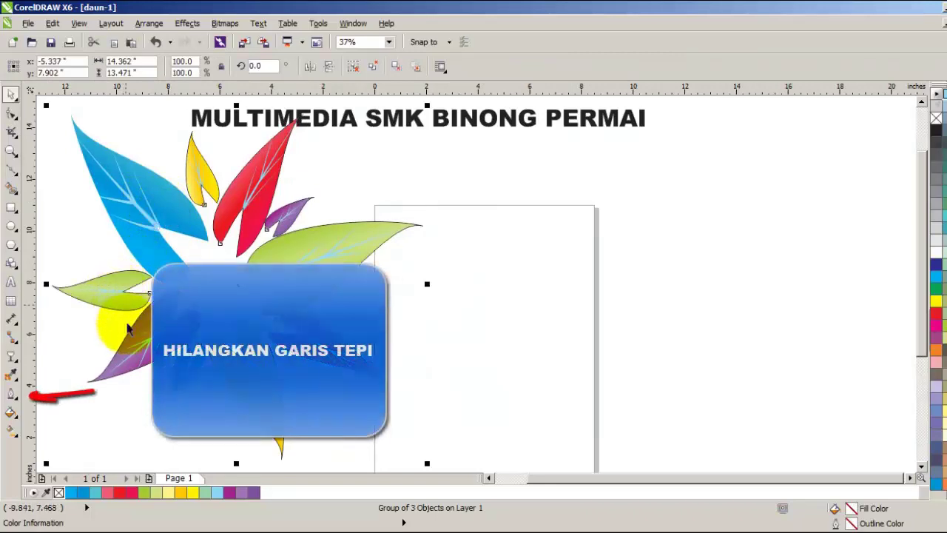
click(12, 394)
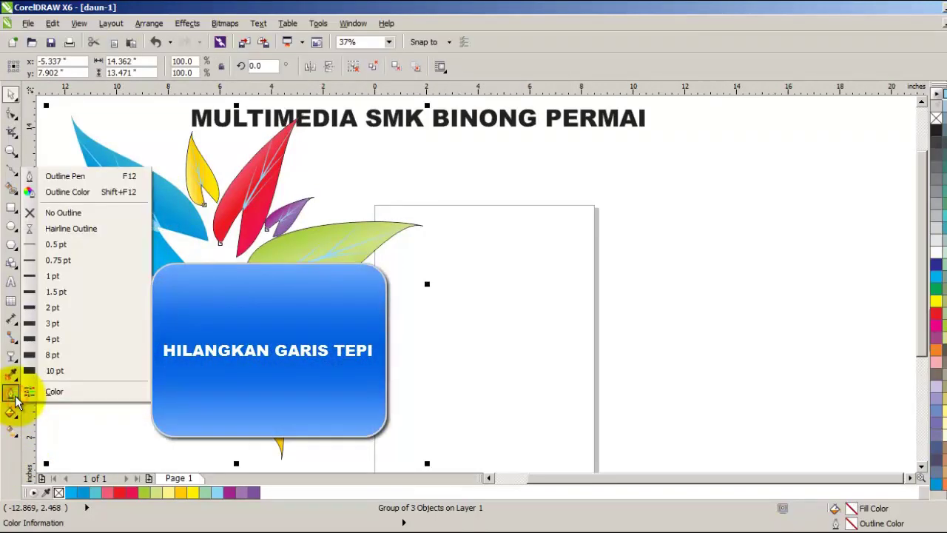
click(70, 213)
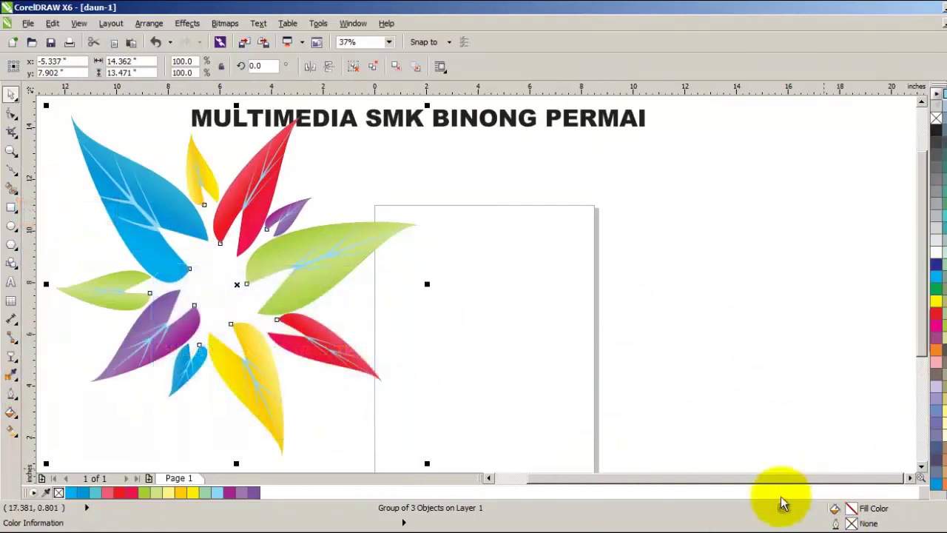
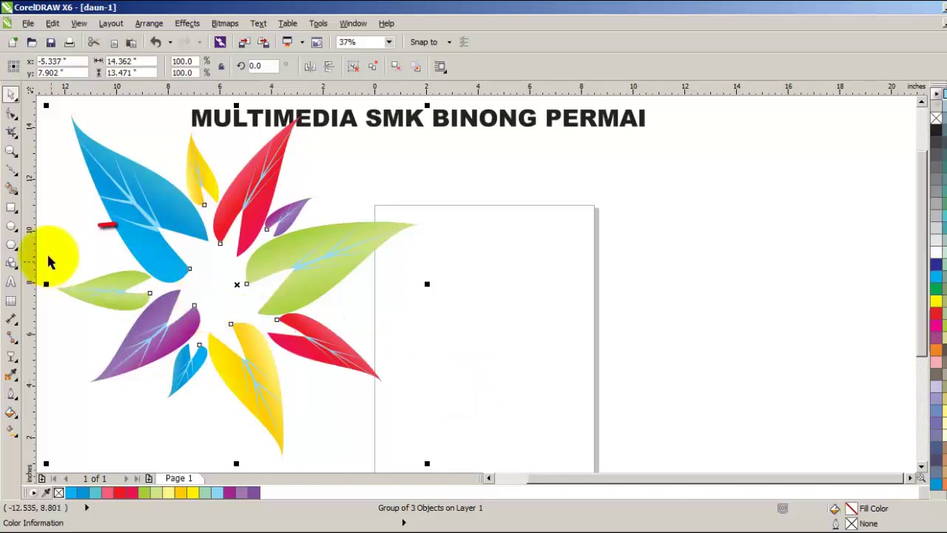
Scatter seventeen circles and ellipses of mixed sizes around the page's upper right edge, including ones about 0.4, 0.9, 1.3 and 1.7 inches wide.
click(12, 227)
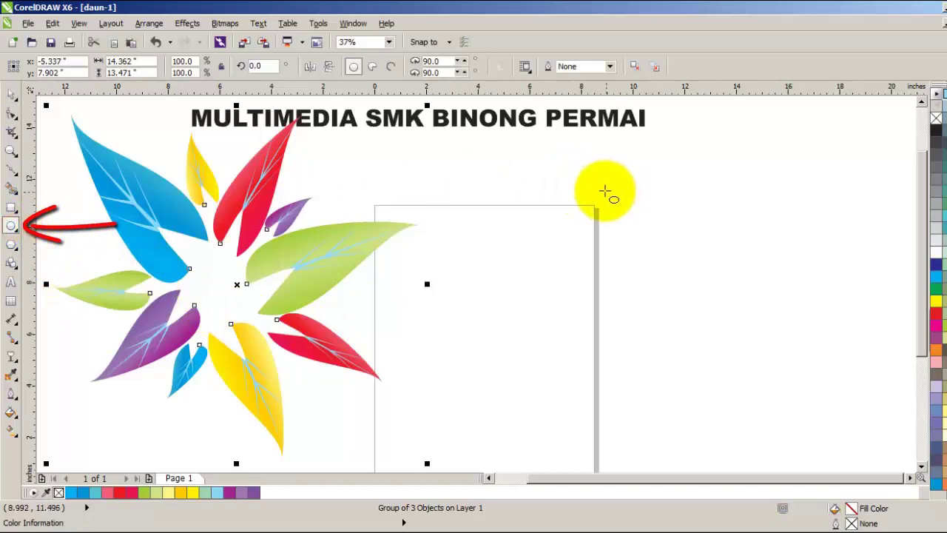
mouse_move(603, 190)
mouse_down()
mouse_move(685, 240)
mouse_move(660, 245)
mouse_move(689, 277)
mouse_up()
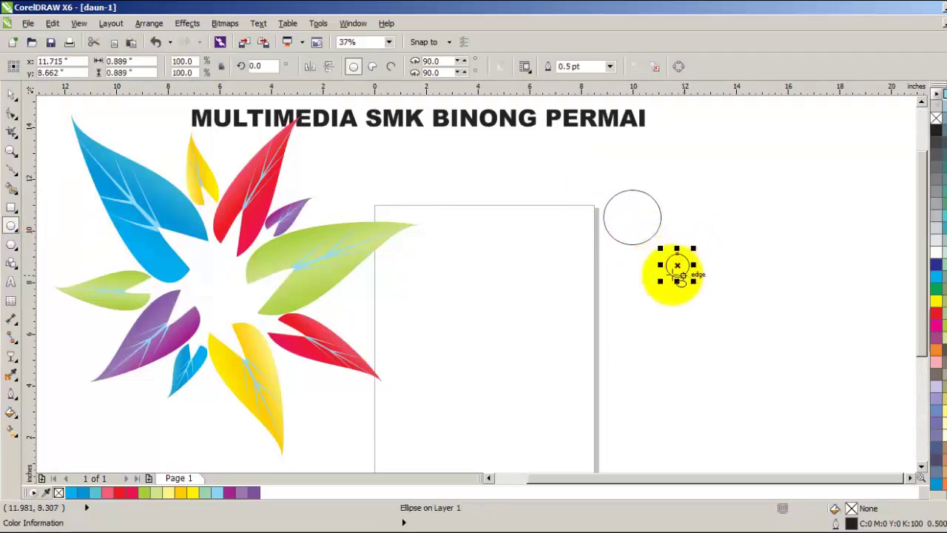
drag(624, 272, 643, 295)
drag(689, 213, 734, 253)
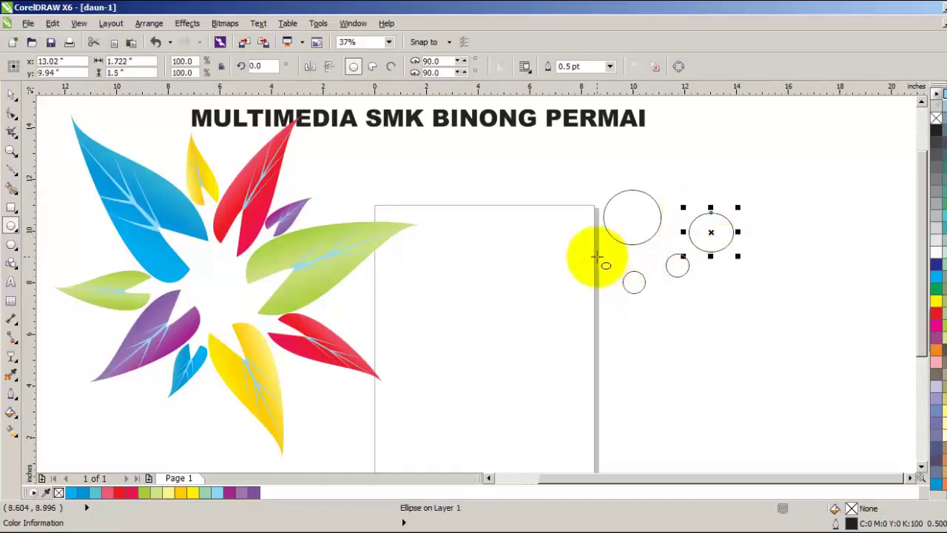
drag(598, 258, 640, 329)
mouse_move(666, 310)
mouse_down()
mouse_move(721, 354)
mouse_move(709, 350)
mouse_up()
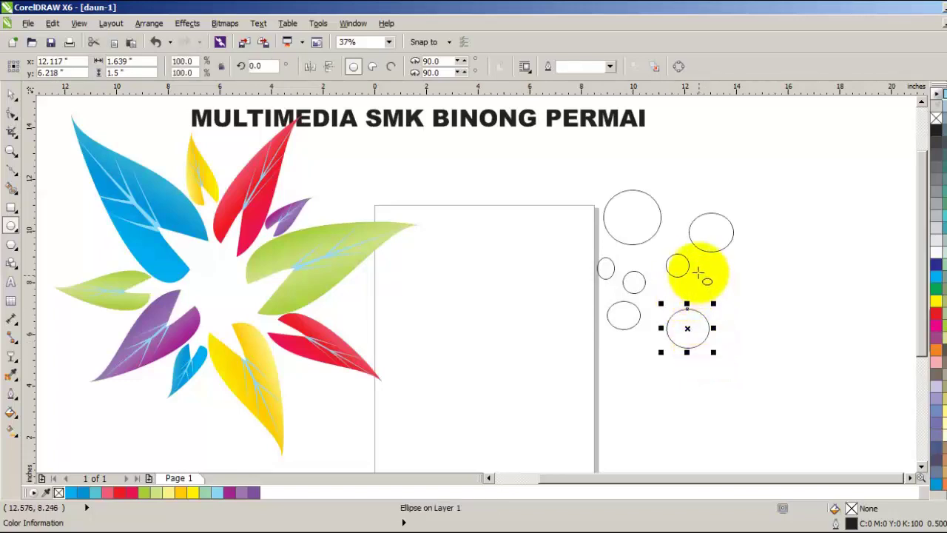
drag(697, 269, 709, 286)
drag(585, 227, 606, 253)
drag(547, 254, 663, 375)
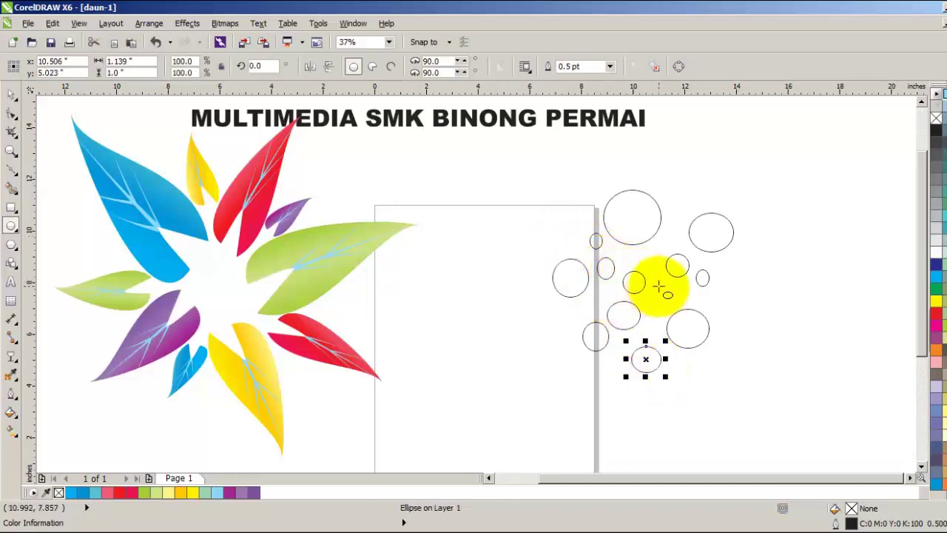
drag(657, 286, 672, 307)
drag(642, 253, 651, 264)
drag(582, 306, 589, 305)
mouse_move(555, 234)
mouse_down()
mouse_move(569, 257)
mouse_move(566, 247)
mouse_up()
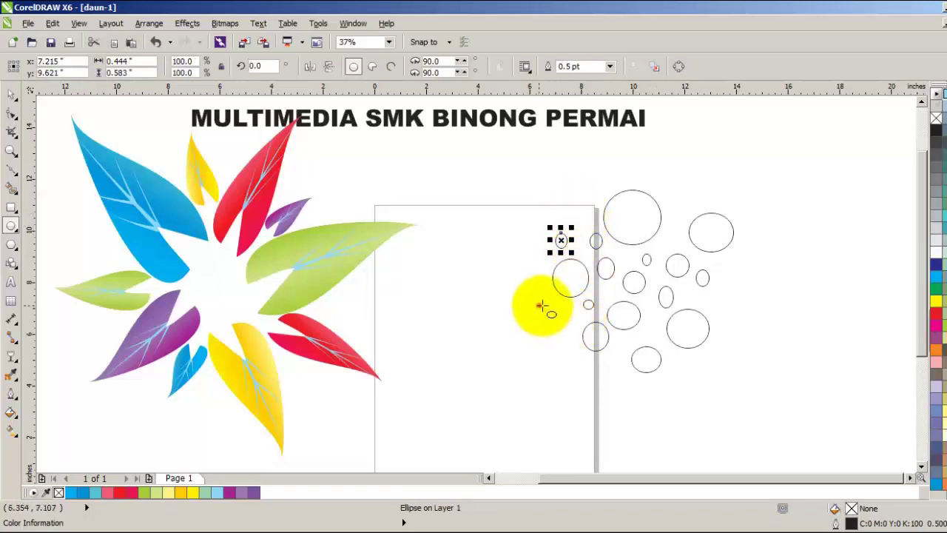
drag(538, 304, 573, 341)
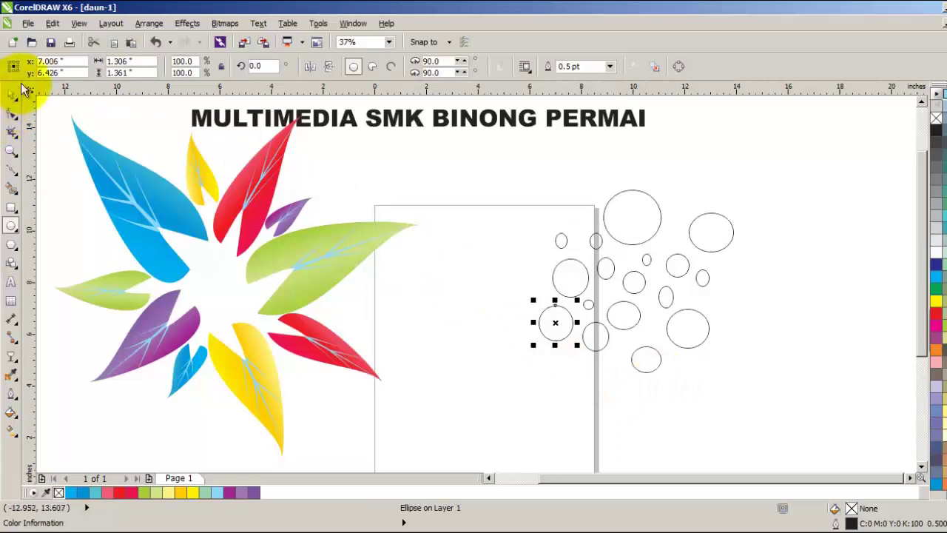
click(9, 97)
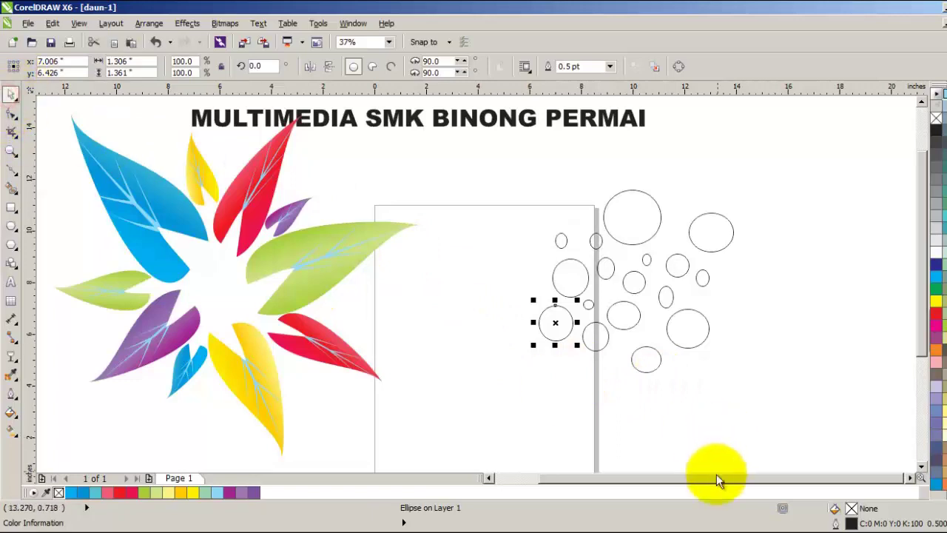
Select all seventeen circles and ellipses around the page's upper right edge and group them.
click(722, 428)
drag(526, 170, 754, 395)
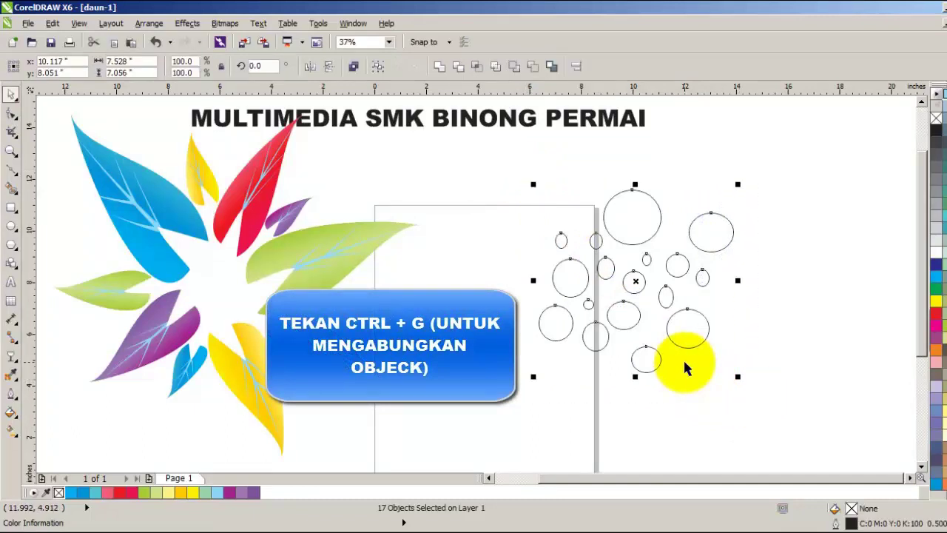
key(ctrl+g)
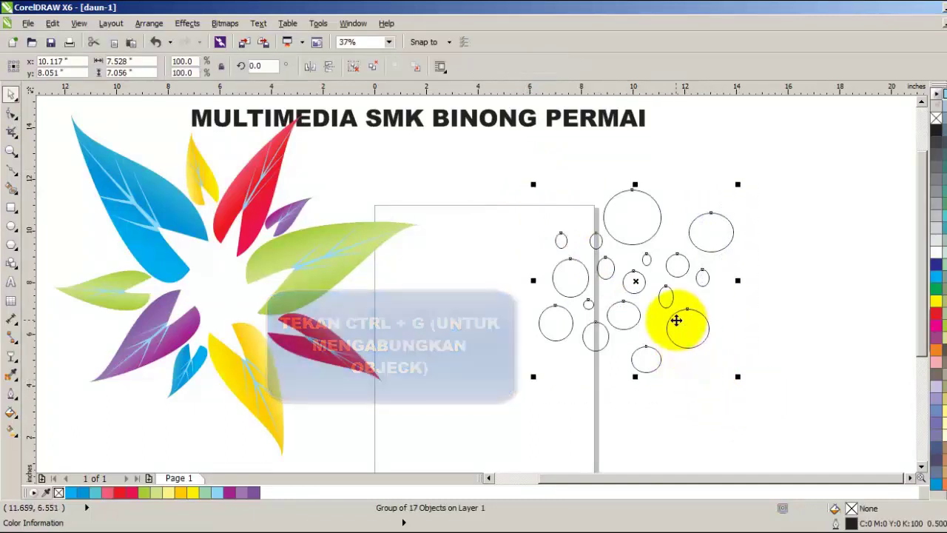
Move the circle group onto the centre of the leaf composition and shrink it to about 68.5%, centred at about x -6.1, y 7.9 inches.
drag(650, 290, 227, 287)
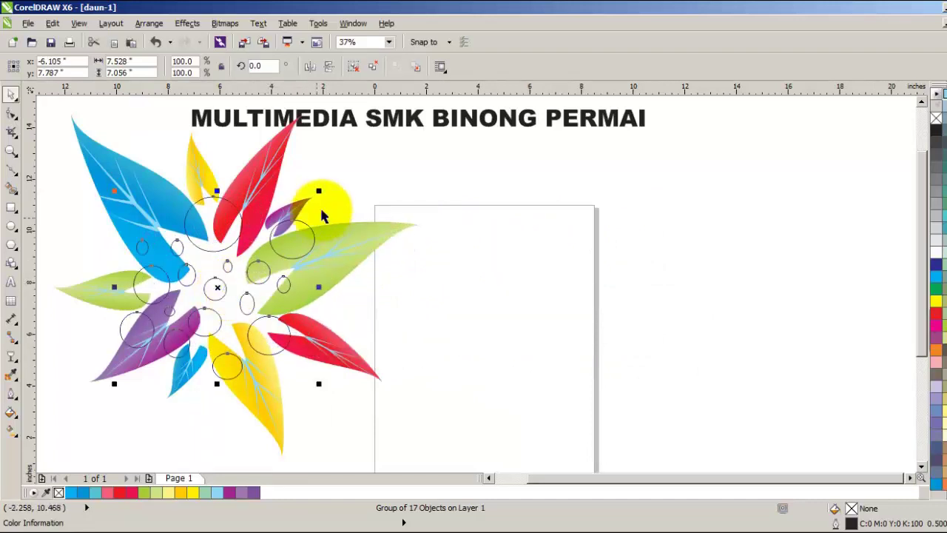
drag(316, 192, 270, 237)
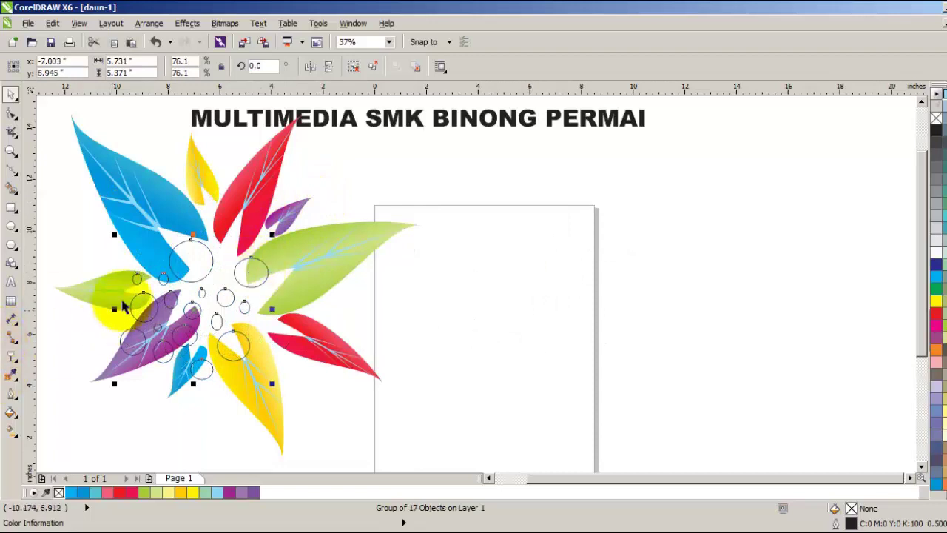
drag(191, 310, 215, 281)
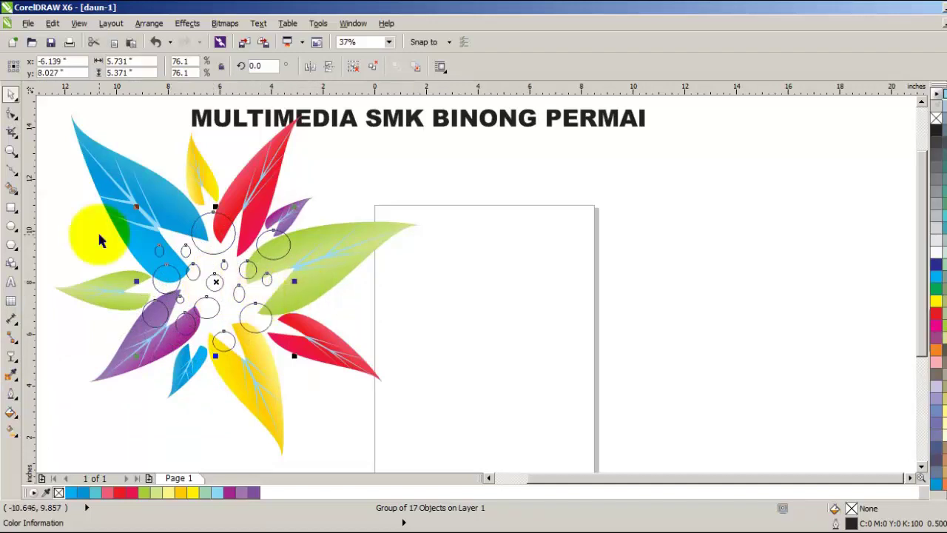
click(136, 211)
drag(136, 208, 151, 221)
mouse_move(227, 263)
mouse_down()
mouse_move(220, 246)
mouse_move(267, 278)
mouse_move(219, 270)
mouse_move(224, 241)
mouse_move(219, 257)
mouse_up()
drag(216, 252, 242, 309)
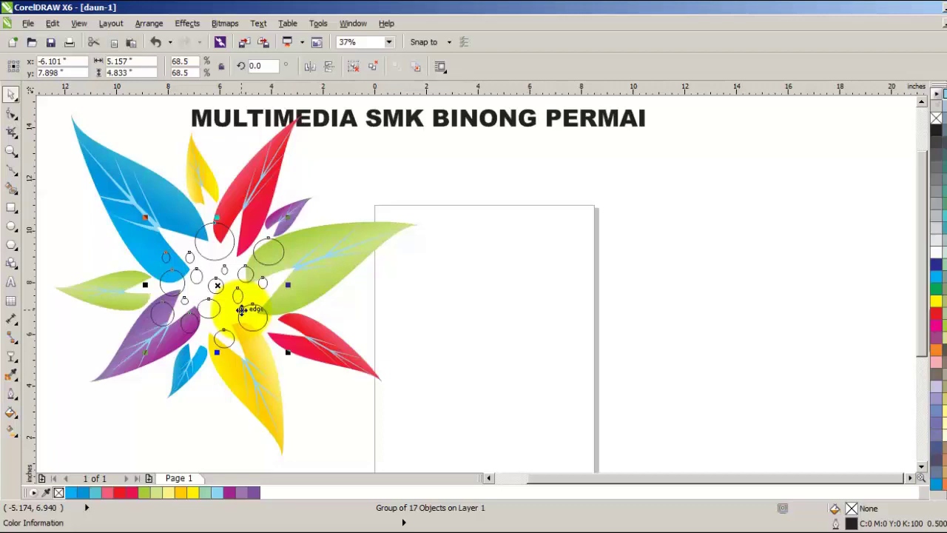
drag(242, 309, 58, 399)
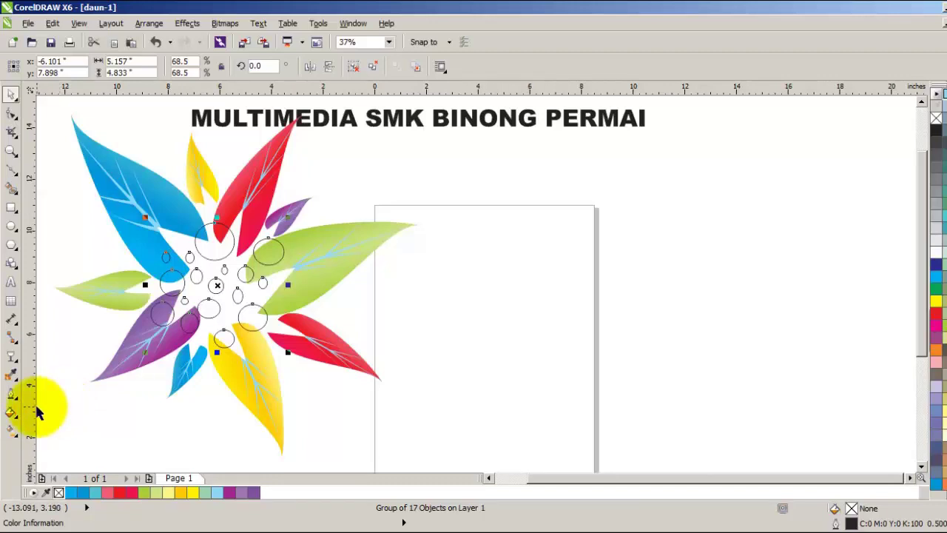
Apply a Radial transparency to the circle group with the Transparency tool.
click(13, 358)
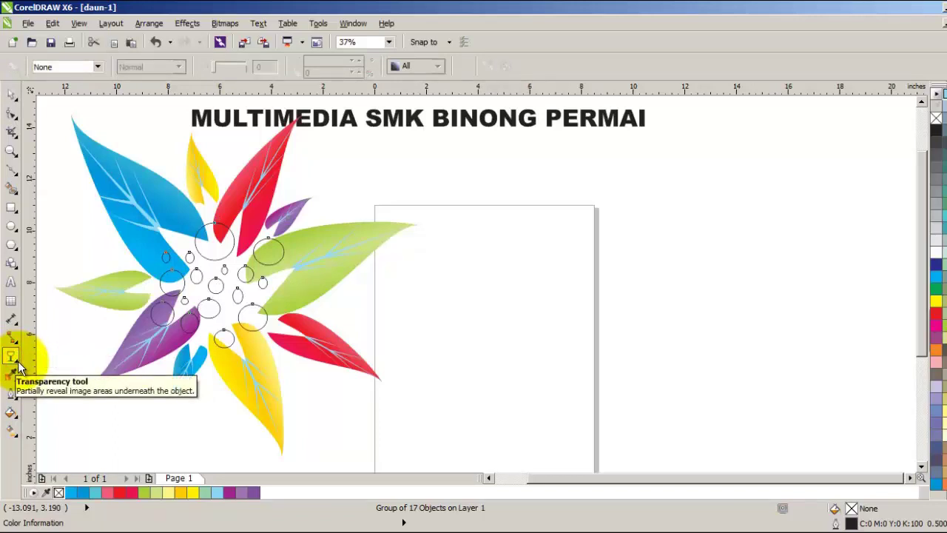
click(18, 365)
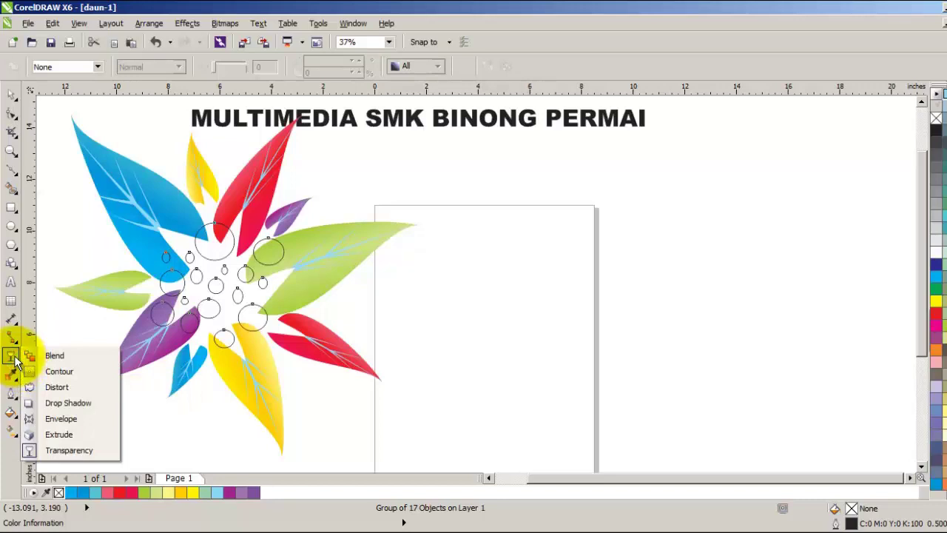
click(11, 359)
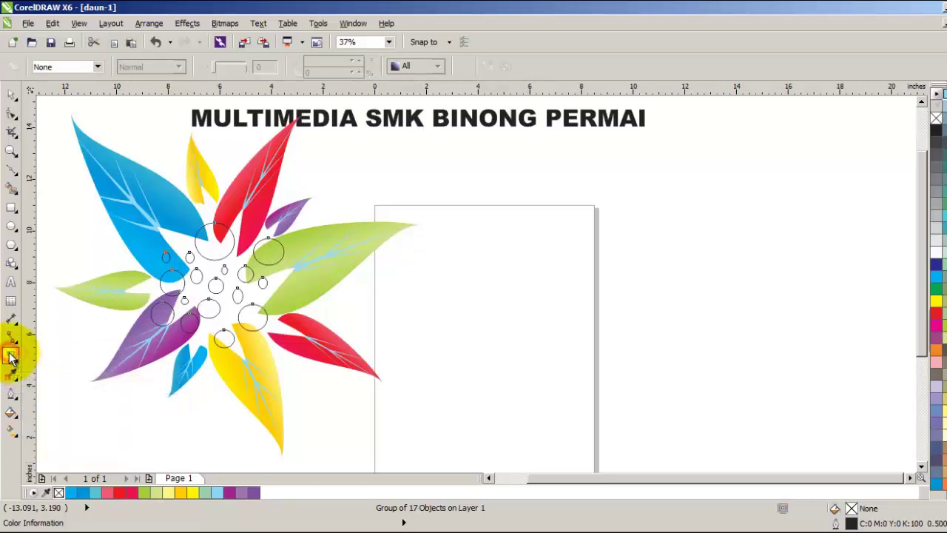
click(97, 68)
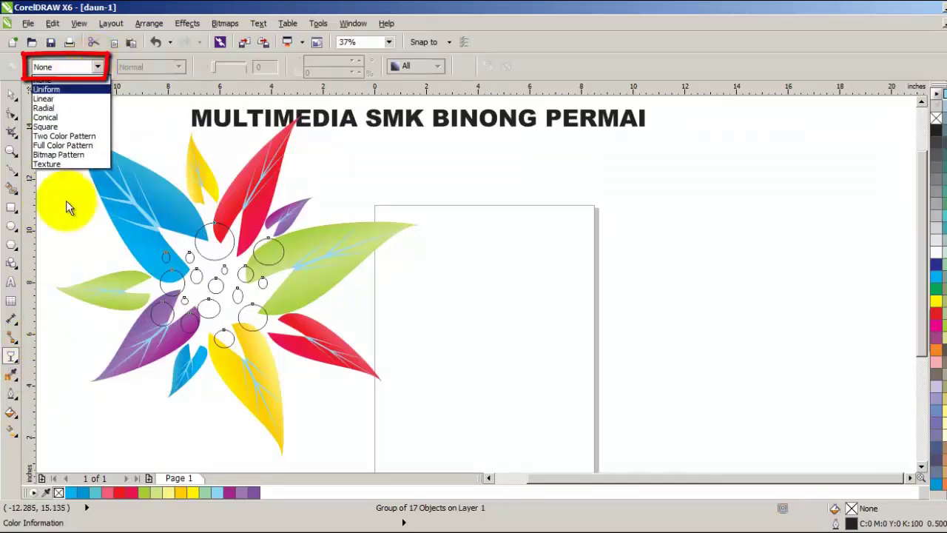
click(86, 110)
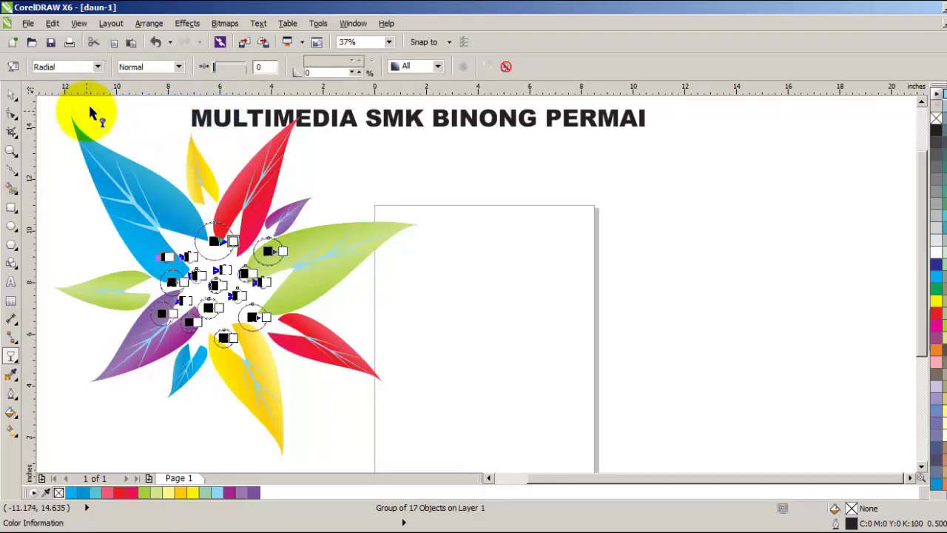
Fill the transparent circles with 10% black, trying white in between.
click(940, 244)
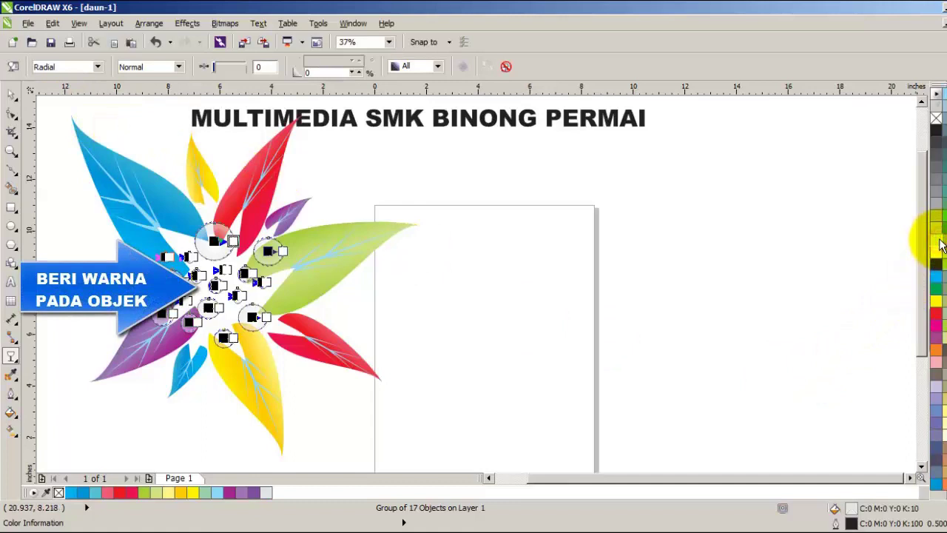
click(937, 255)
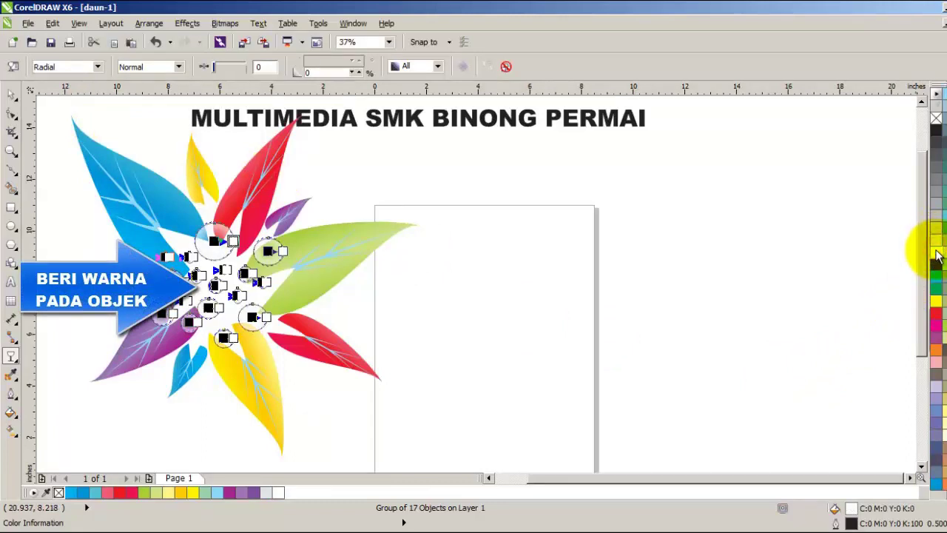
click(938, 244)
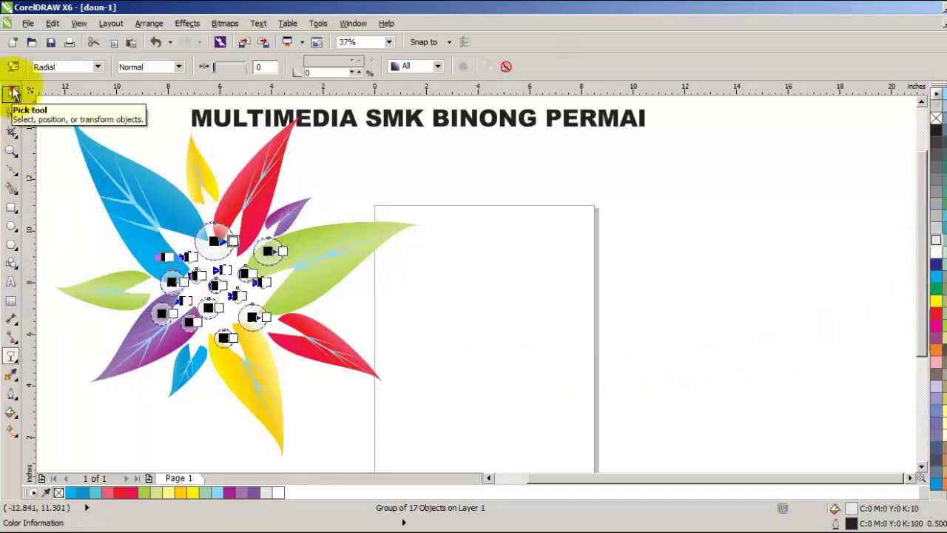
Remove the outline from the circle group with the No Outline option and deselect it.
click(13, 94)
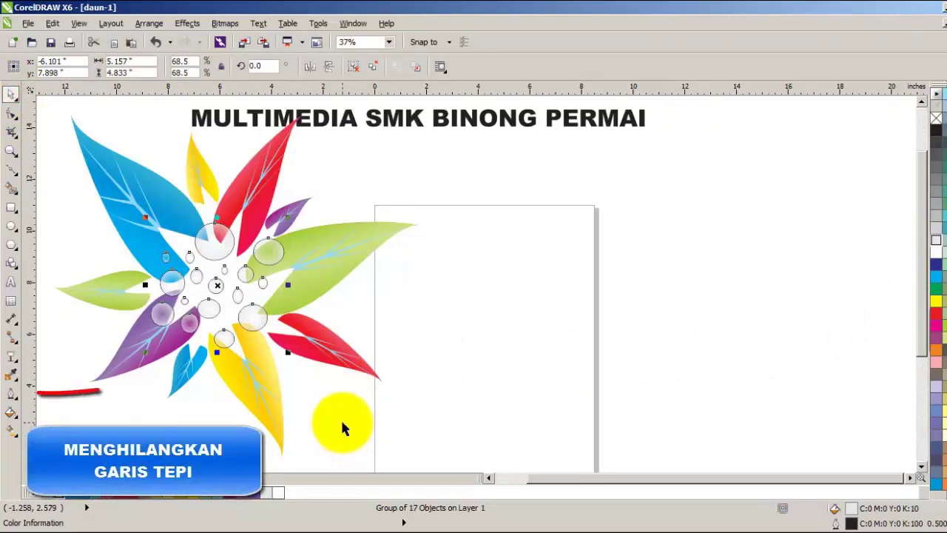
click(16, 396)
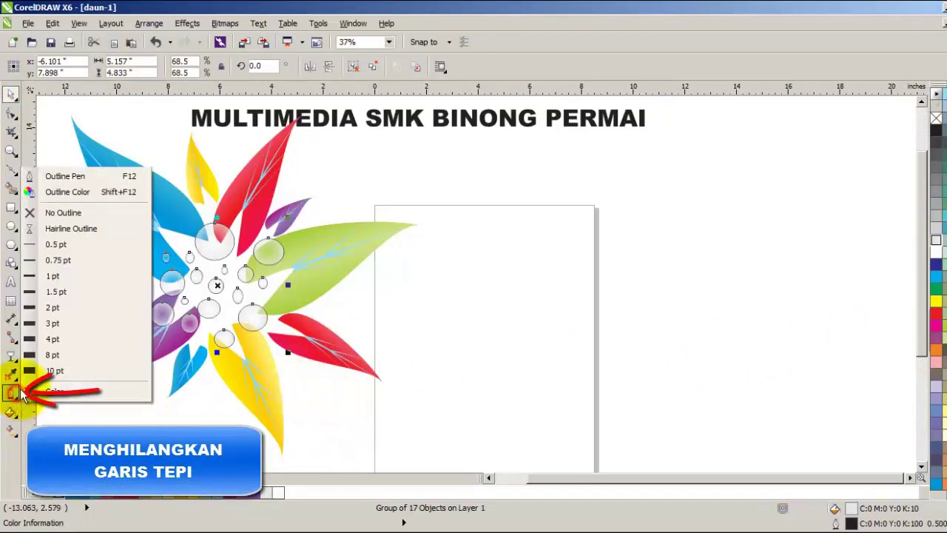
click(78, 213)
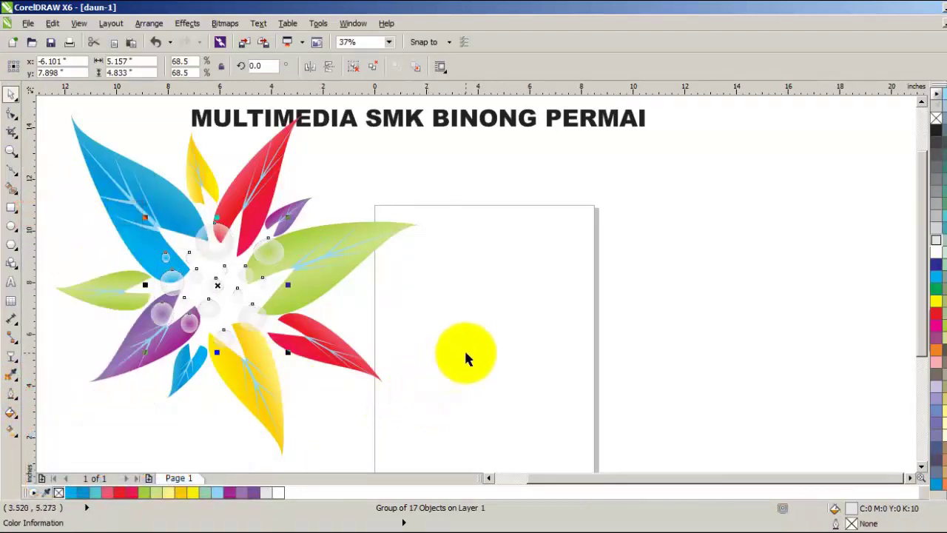
click(500, 322)
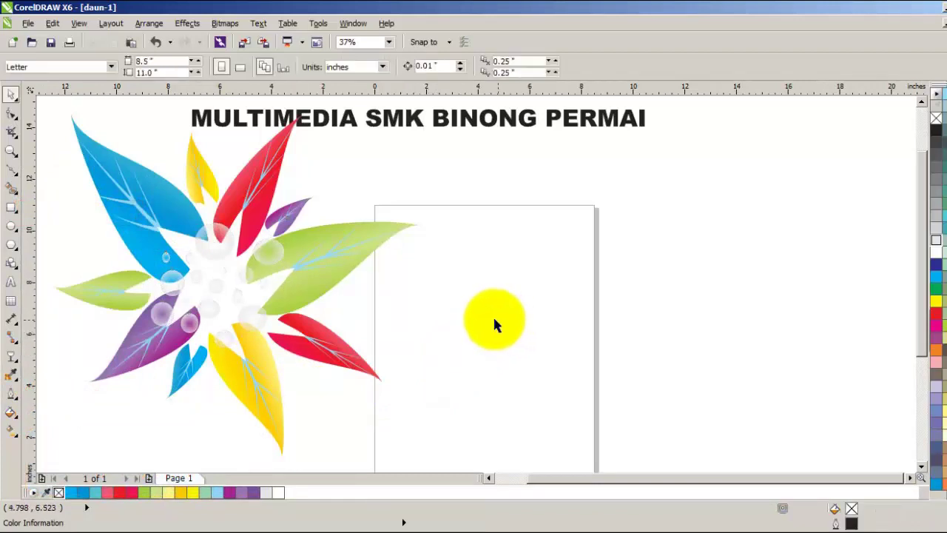
Enlarge the circle group to about 6.8 by 6.4 inches and centre it at about x -6.4, y 8.2 inches over the leaves.
click(244, 291)
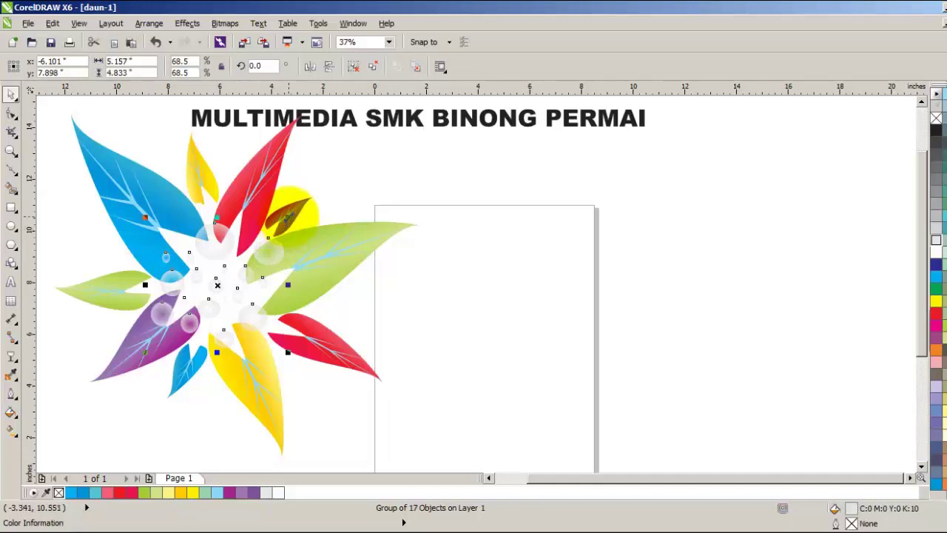
drag(288, 216, 224, 228)
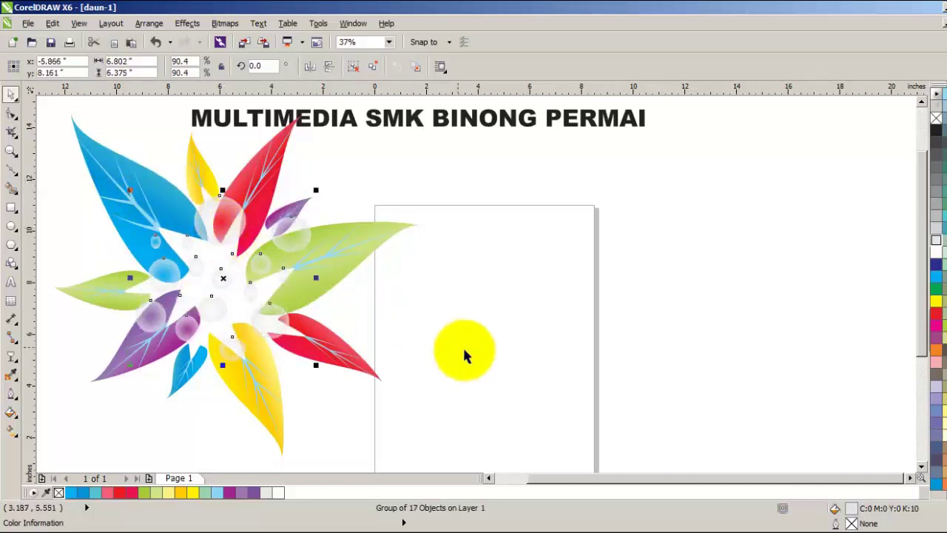
click(482, 340)
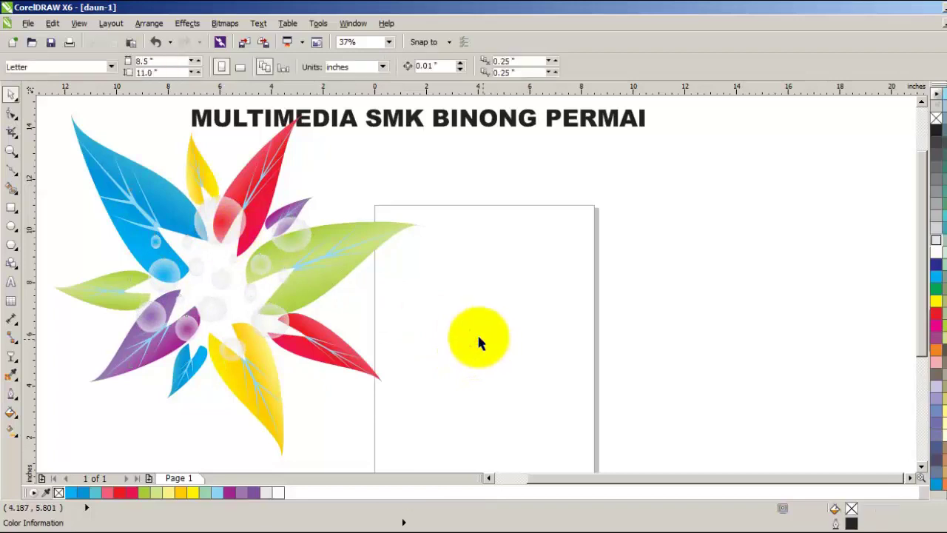
drag(68, 123, 329, 369)
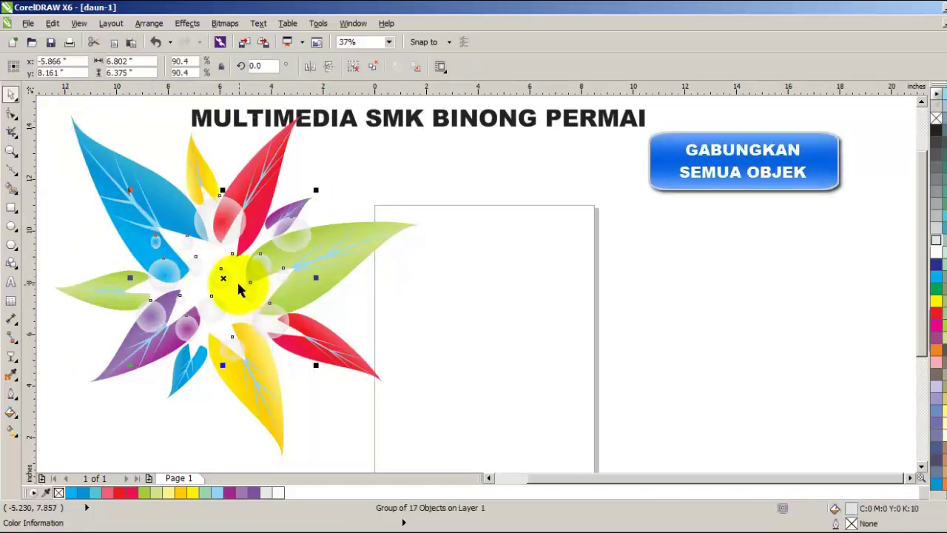
mouse_move(237, 281)
mouse_down()
mouse_move(263, 295)
mouse_move(212, 275)
mouse_move(243, 272)
mouse_up()
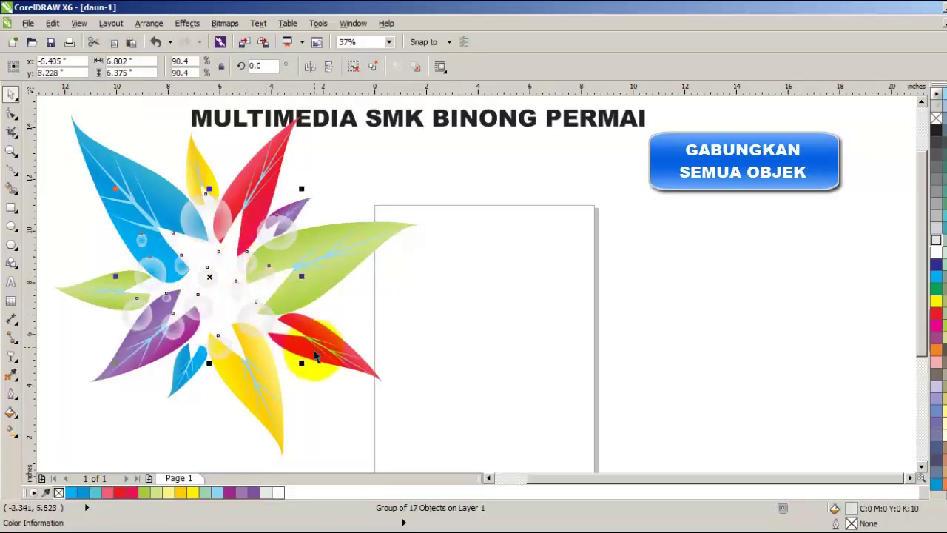
Move the title MULTIMEDIA SMK BINONG PERMAI clear of the leaves, centred at about x 9.5, y 14.3 inches.
drag(59, 107, 382, 328)
click(439, 184)
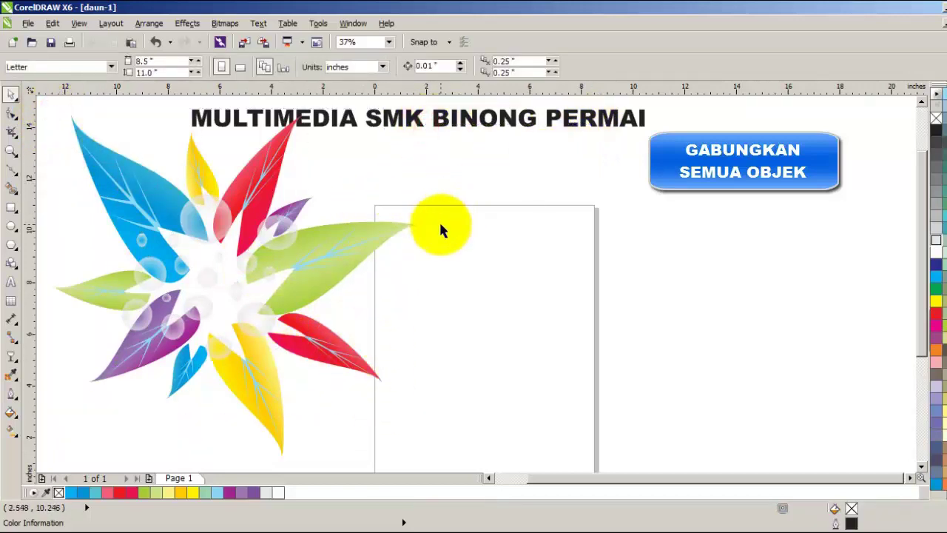
click(441, 119)
drag(440, 119, 641, 121)
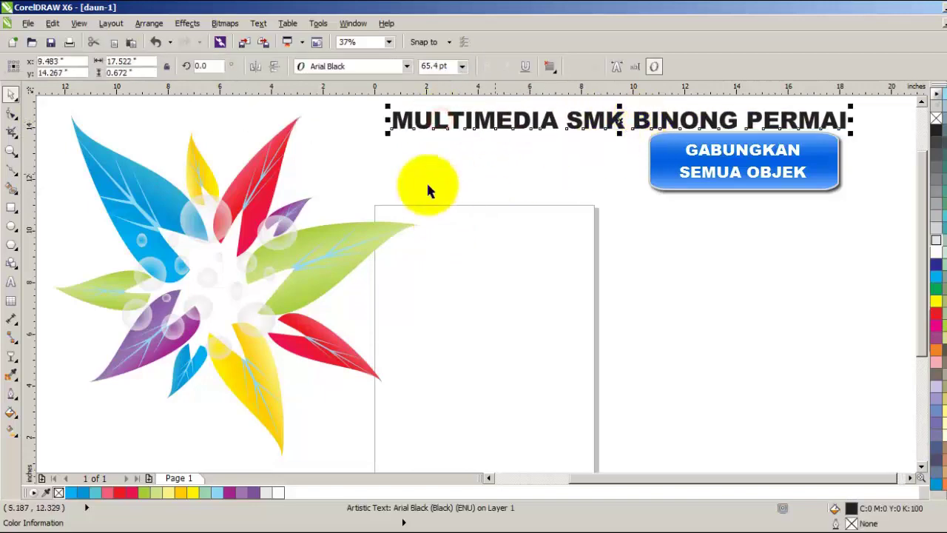
Try to select the leaf composition and the circles together, without the title, and group them.
scroll(58, 104, down, 2)
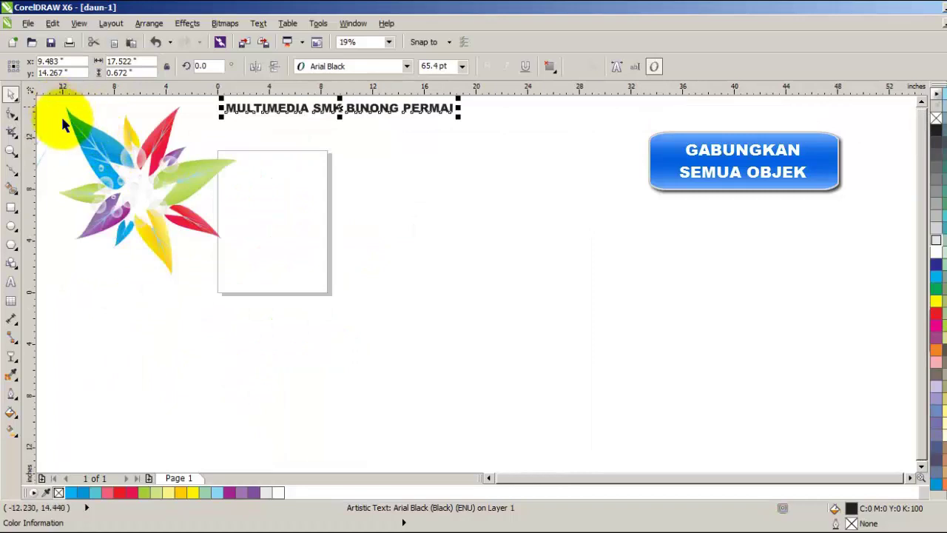
scroll(72, 155, up, 2)
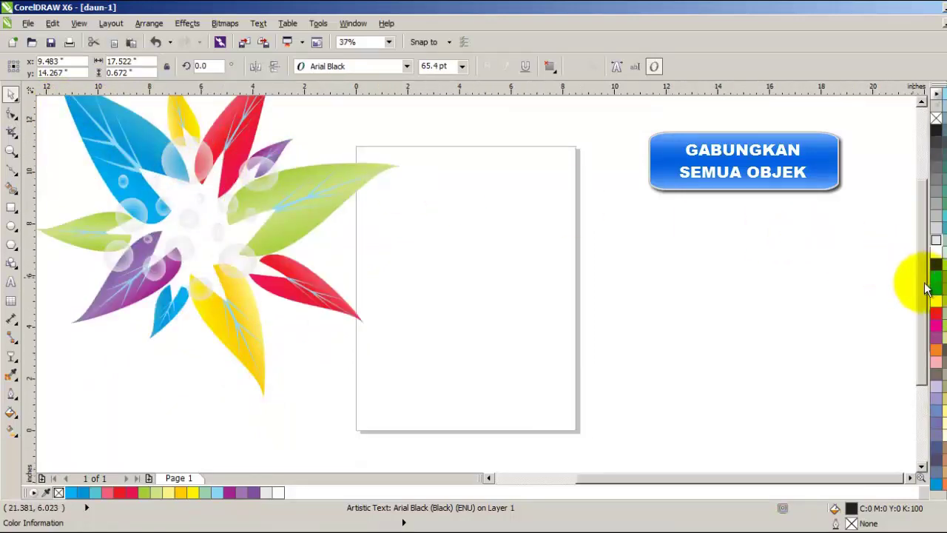
scroll(906, 266, up, 3)
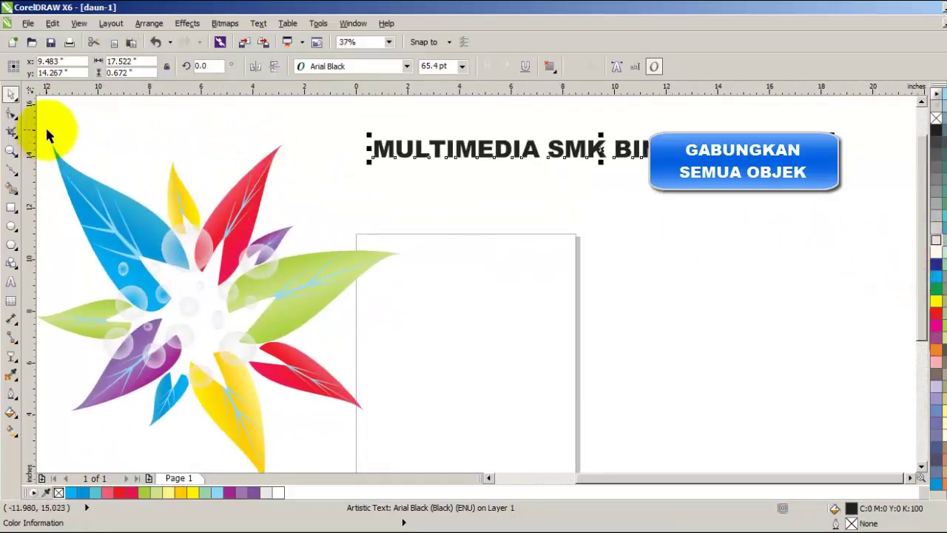
drag(40, 125, 375, 395)
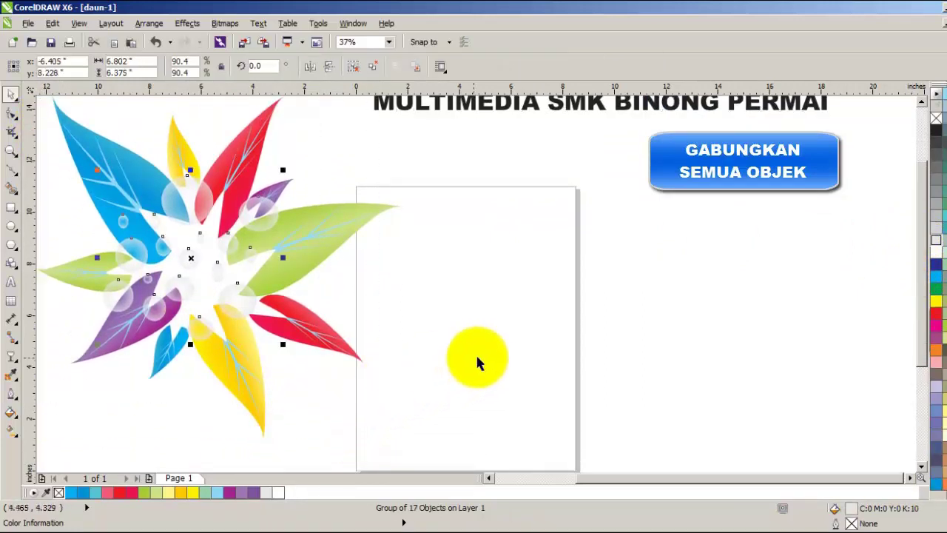
drag(928, 336, 890, 305)
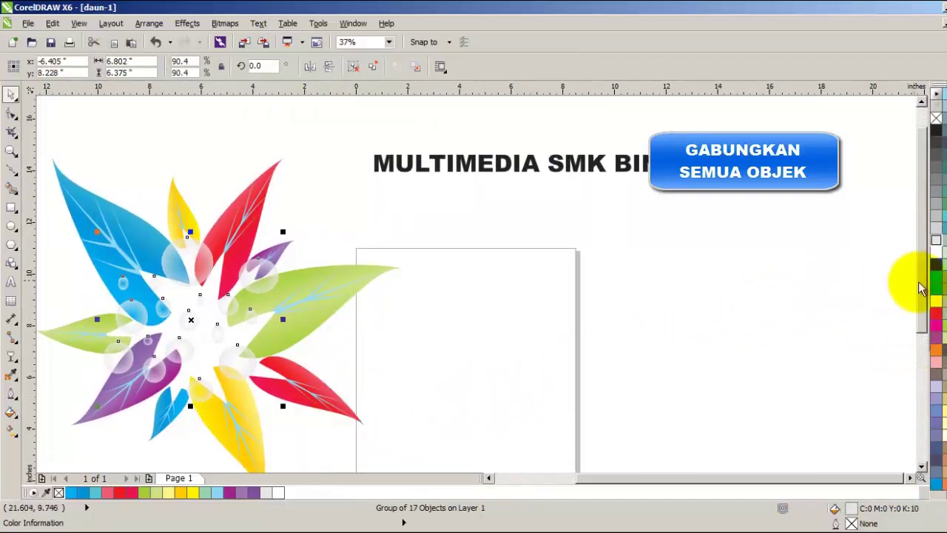
scroll(921, 288, down, 2)
key(ctrl+a)
key(ctrl+g)
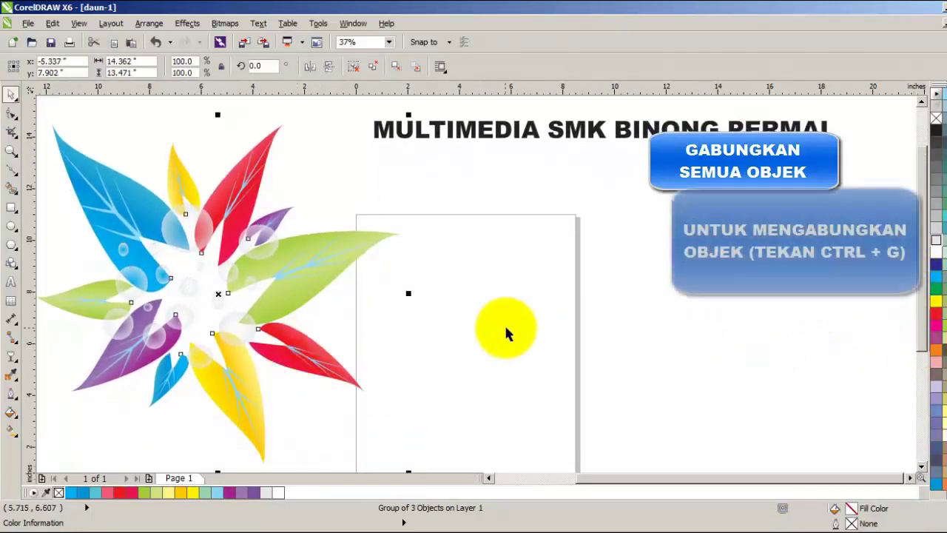
Try to select the leaf group together with the circle group at their current location, leaving the title out.
click(506, 331)
click(214, 302)
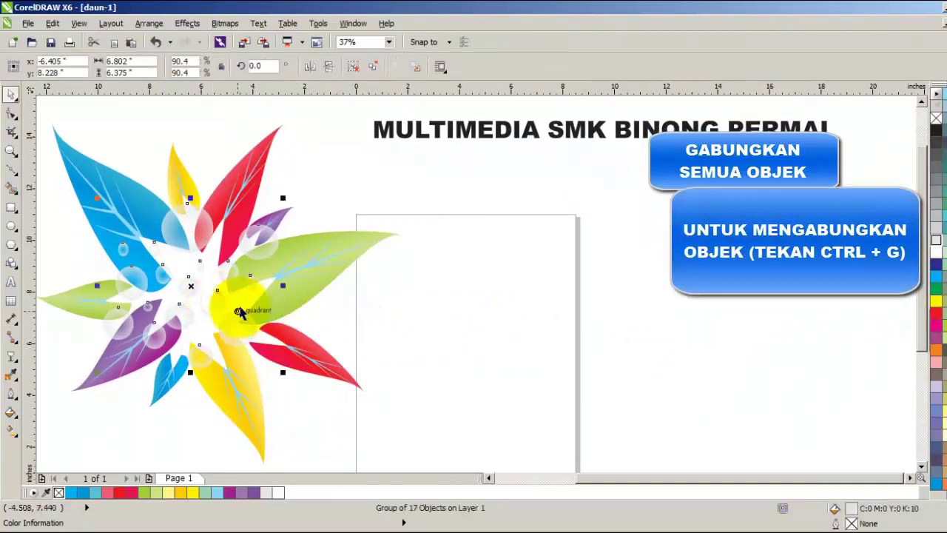
ctrl+click(303, 266)
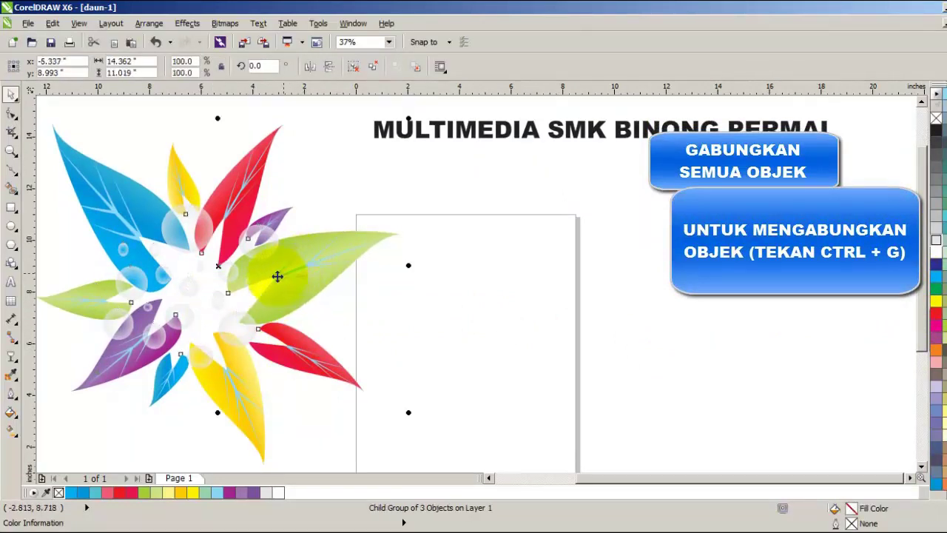
mouse_move(50, 110)
mouse_down()
mouse_move(72, 153)
mouse_move(351, 396)
mouse_up()
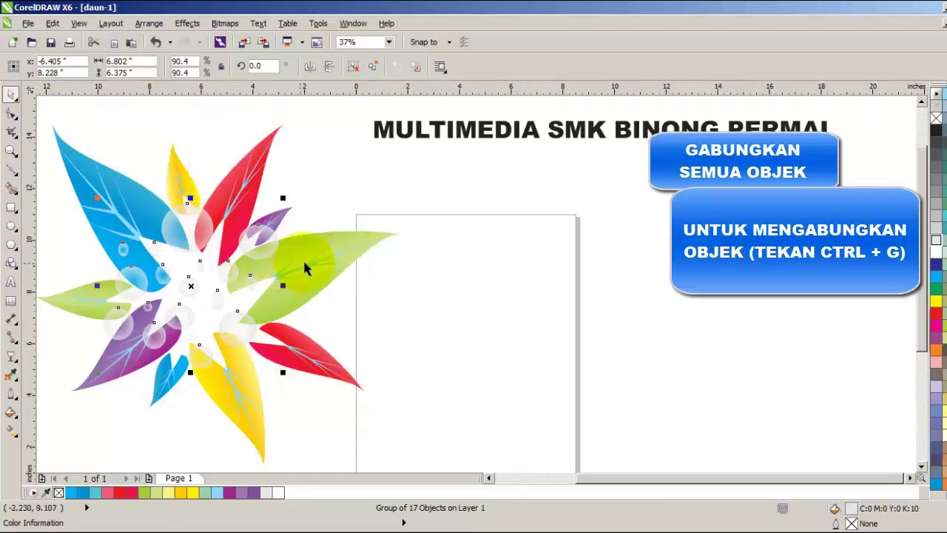
Move the leaf group to about x 2.9, y 4.9 inches and place the circle group over its centre at about x 2.5, y 5.0 inches.
drag(304, 260, 500, 344)
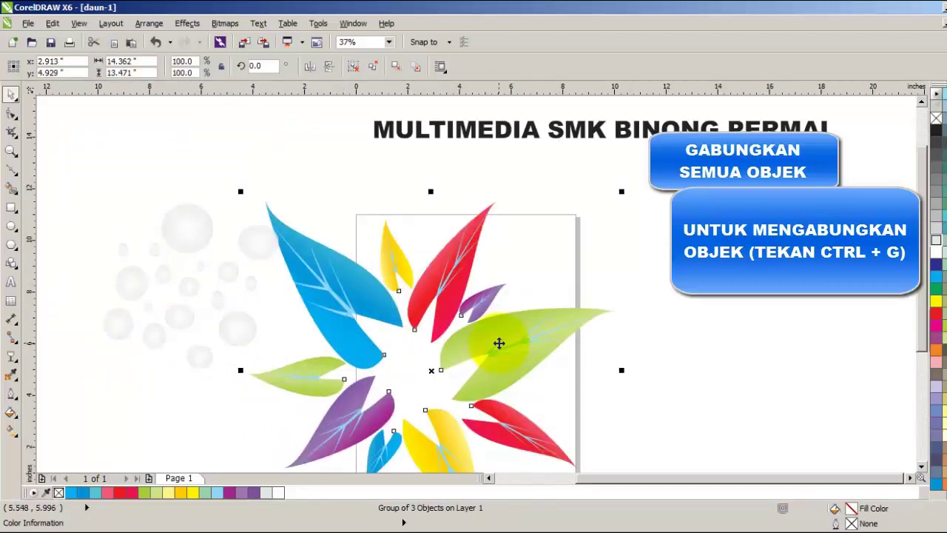
scroll(499, 343, down, 1)
scroll(500, 343, up, 1)
scroll(500, 343, down, 1)
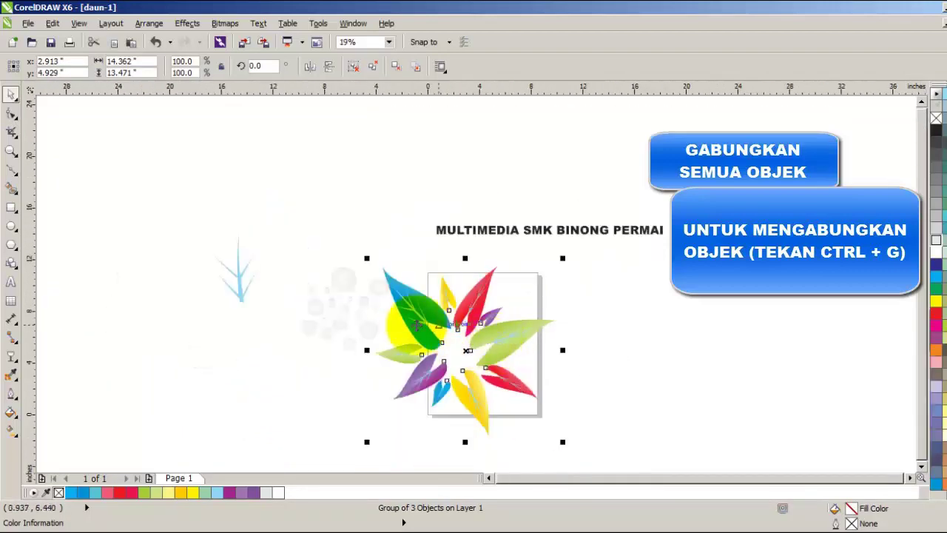
drag(342, 298, 459, 344)
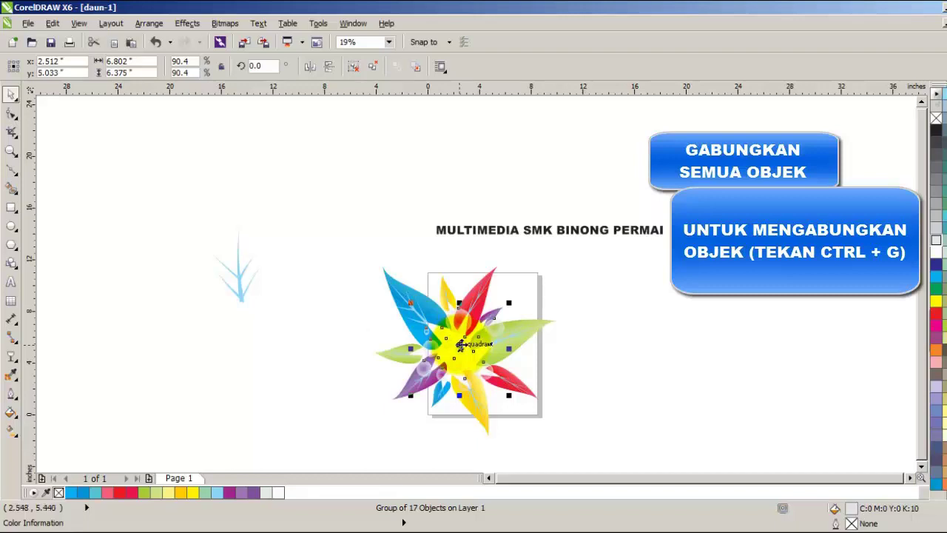
Select the leaf group and the circle group without the title, combine them into one group, and deselect it.
drag(460, 344, 594, 443)
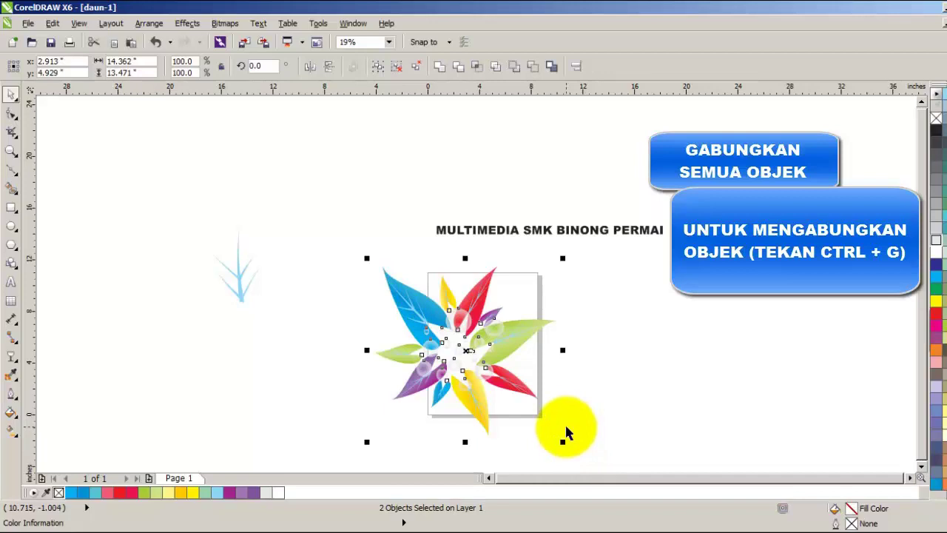
key(ctrl+g)
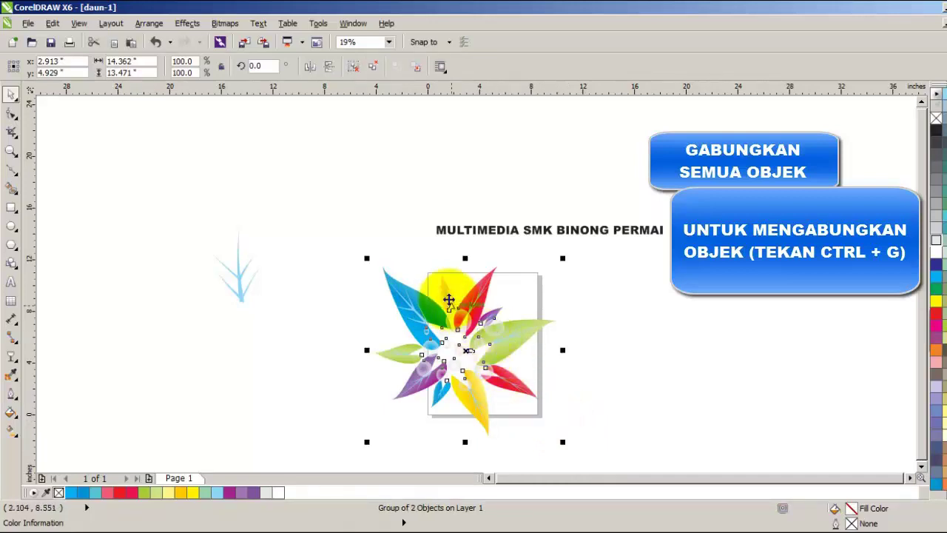
click(197, 24)
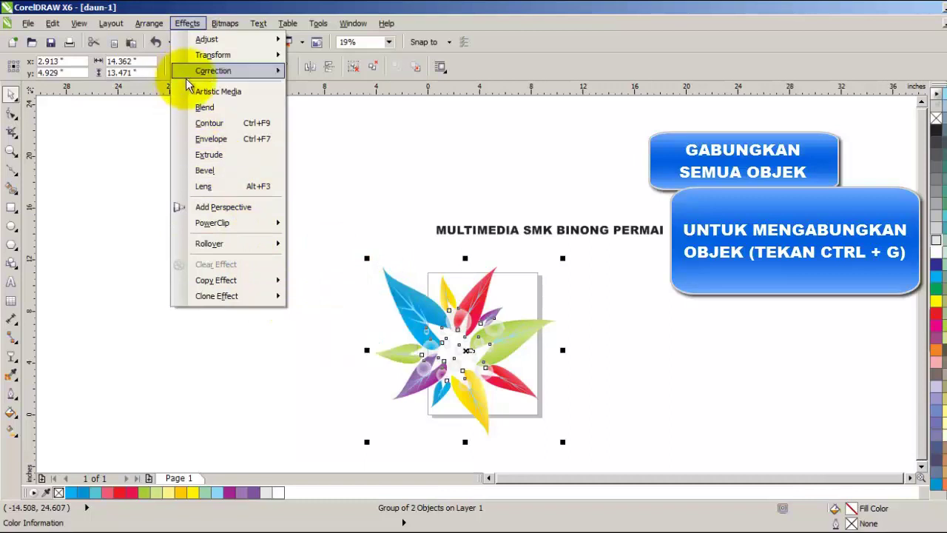
mouse_move(158, 28)
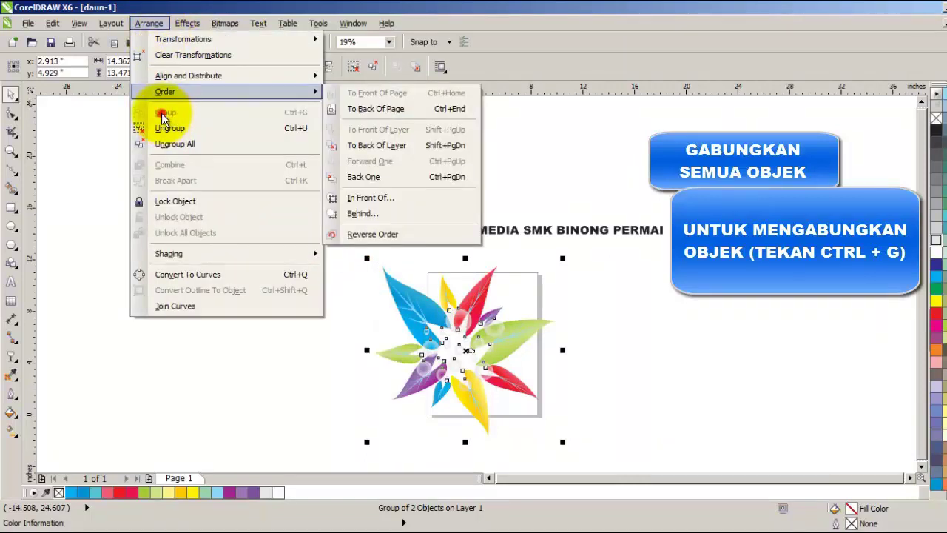
click(289, 418)
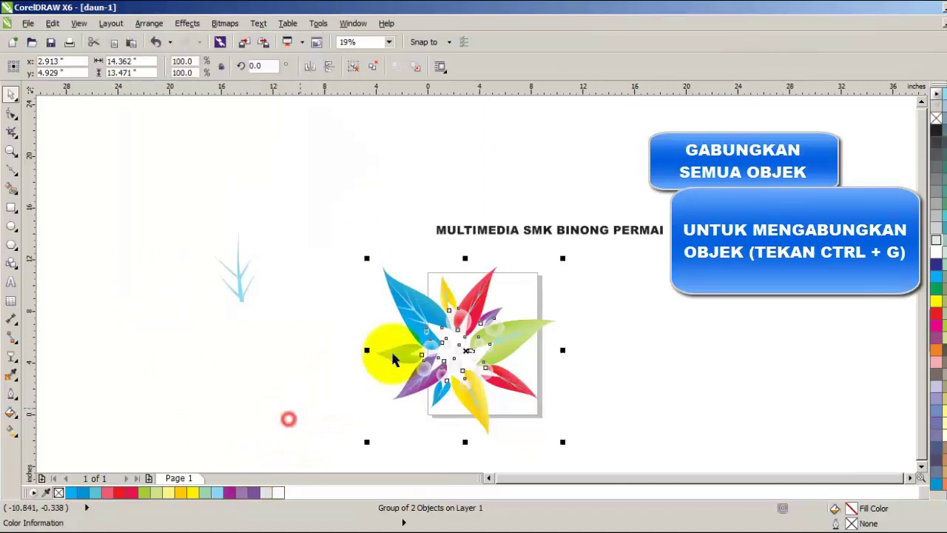
click(601, 381)
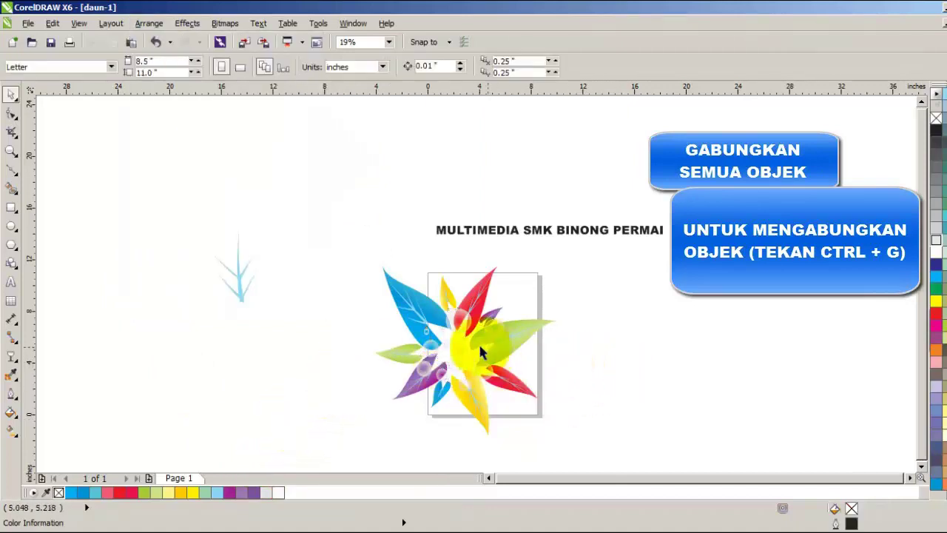
Delete the spare light-blue vein shape beside the composition and move the combined group to about x 6.6, y 5.7 inches.
drag(478, 350, 409, 326)
scroll(412, 325, up, 2)
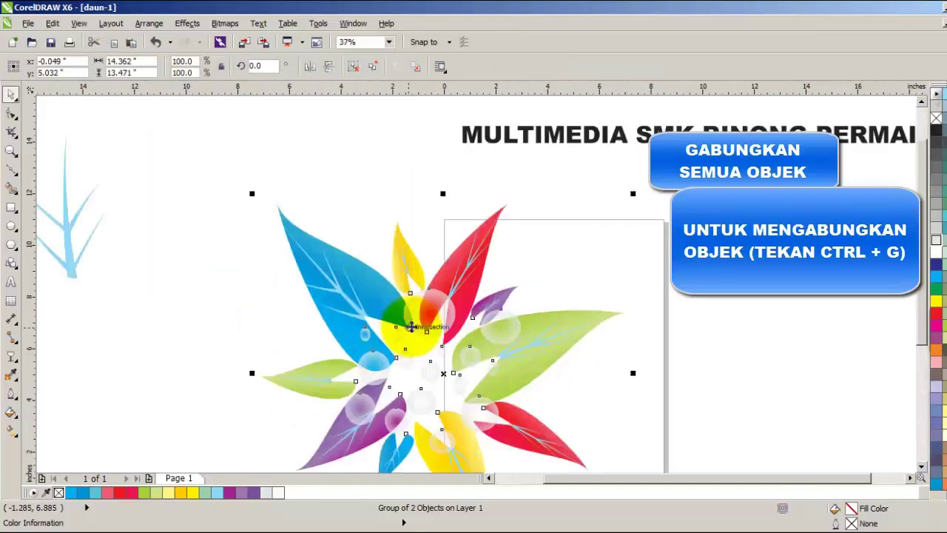
click(72, 243)
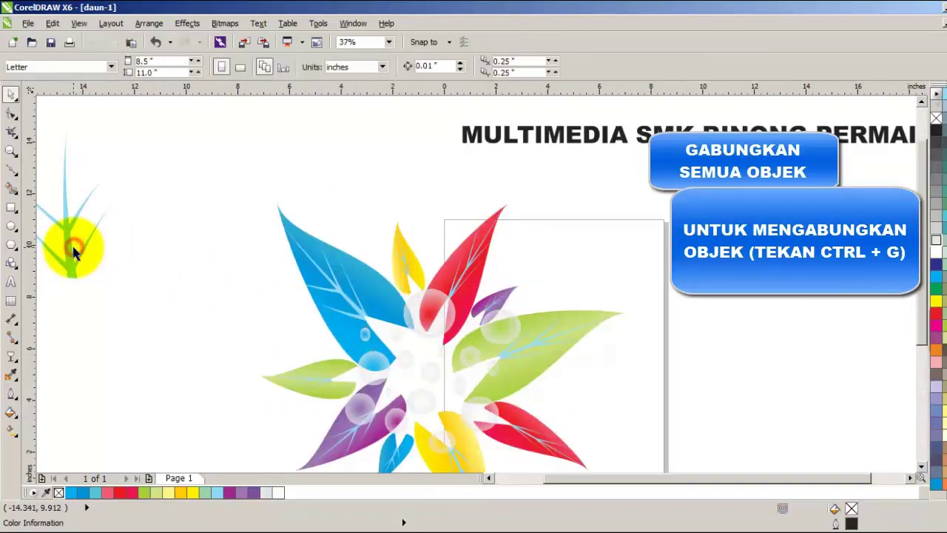
click(69, 248)
drag(69, 247, 594, 307)
scroll(594, 306, down, 2)
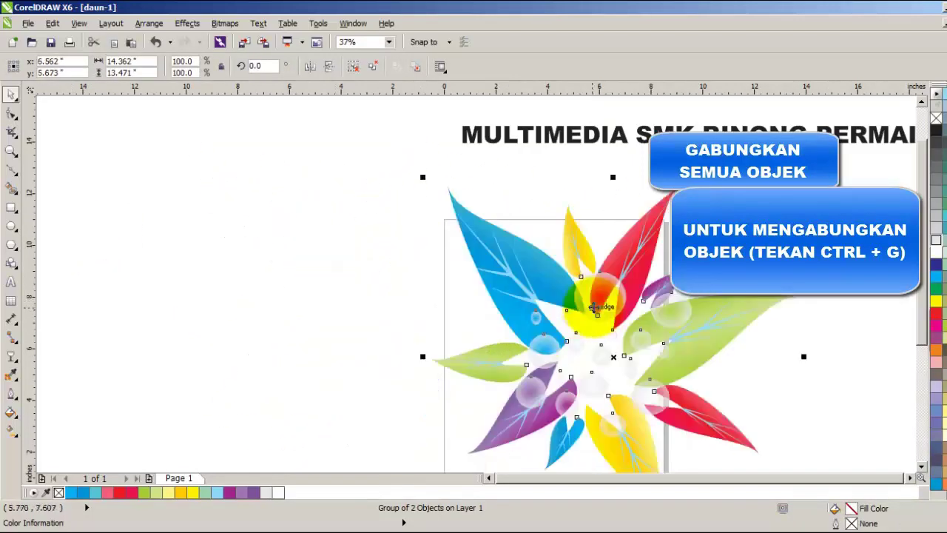
scroll(594, 306, up, 2)
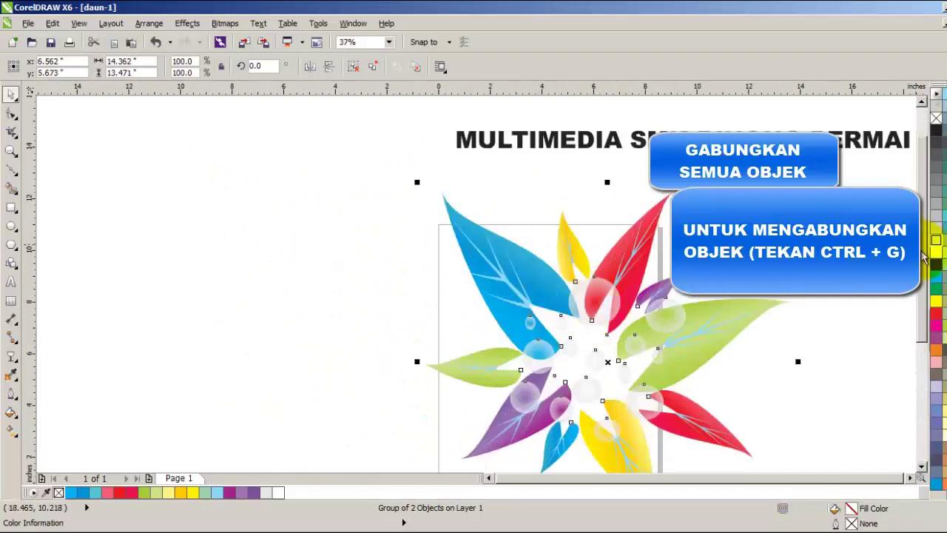
Move the title MULTIMEDIA SMK BINONG PERMAI above and to the left of the page, centred at about x -4.4 inches.
double_click(676, 131)
drag(677, 131, 439, 135)
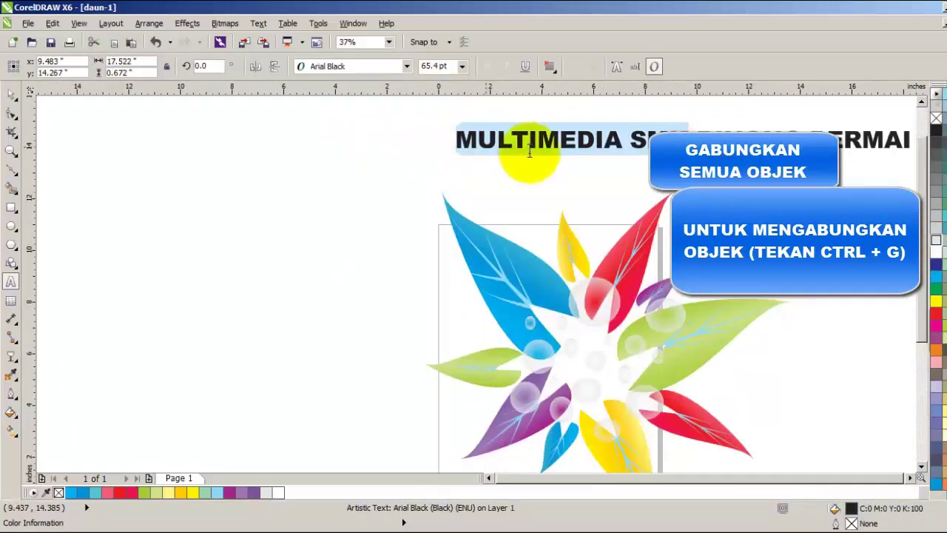
click(592, 182)
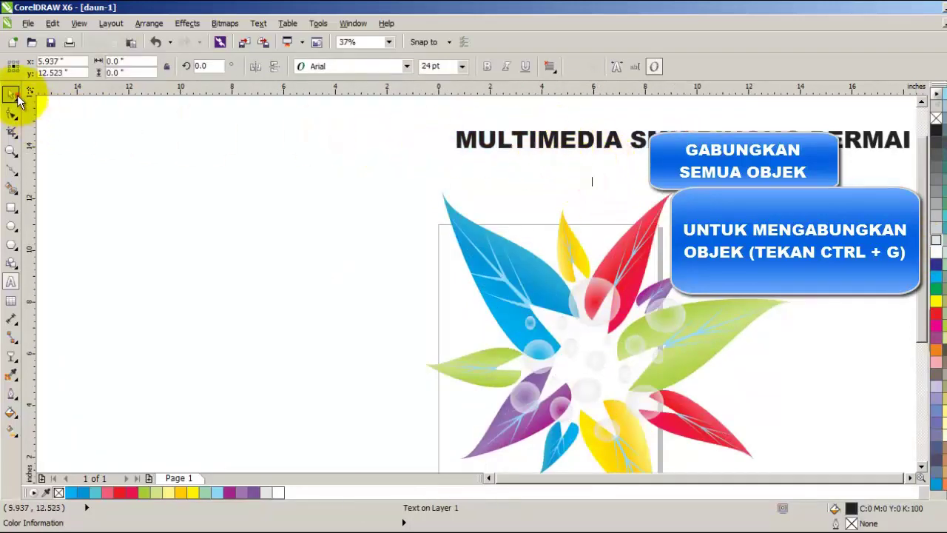
click(16, 97)
drag(566, 136, 214, 123)
Move the combined leaf group beneath the title, centred at about x -0.7, y 7.4 inches, and deselect it.
click(547, 302)
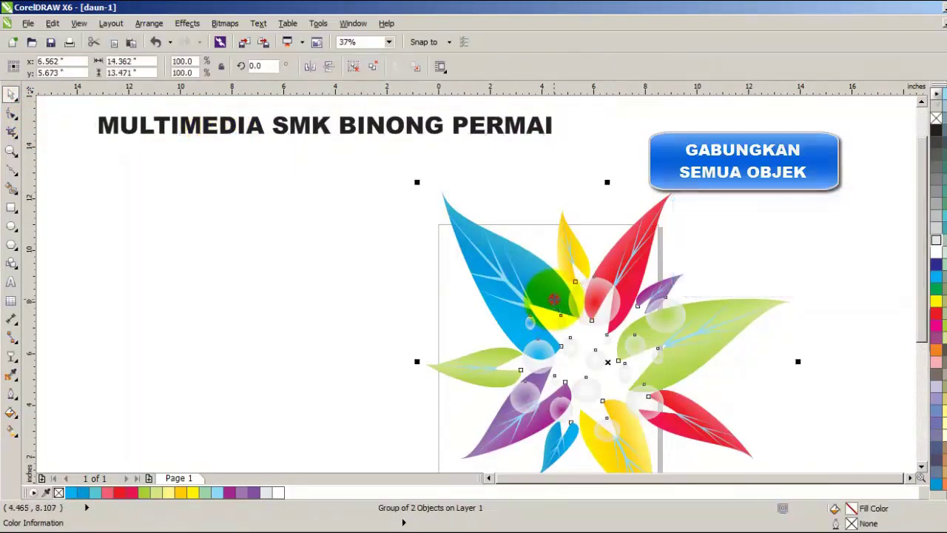
drag(553, 298, 375, 280)
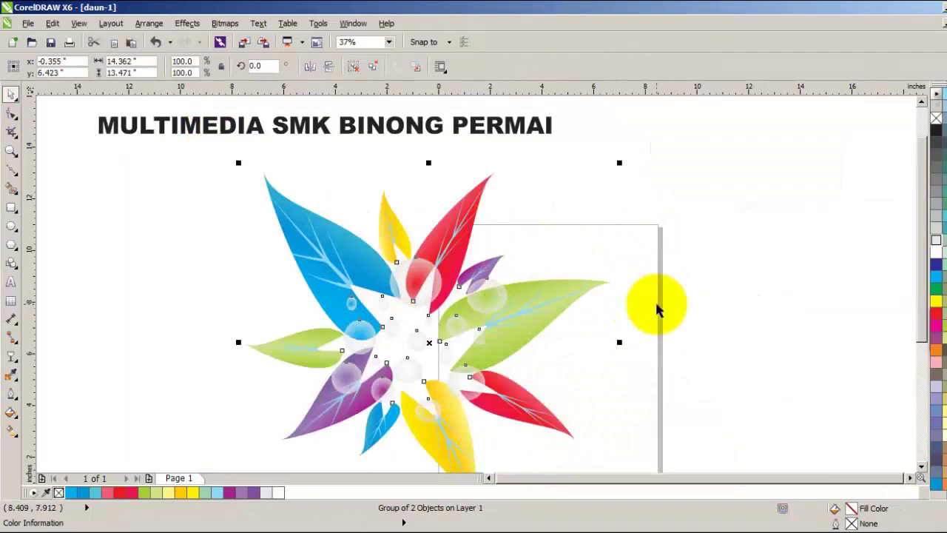
drag(379, 319, 344, 290)
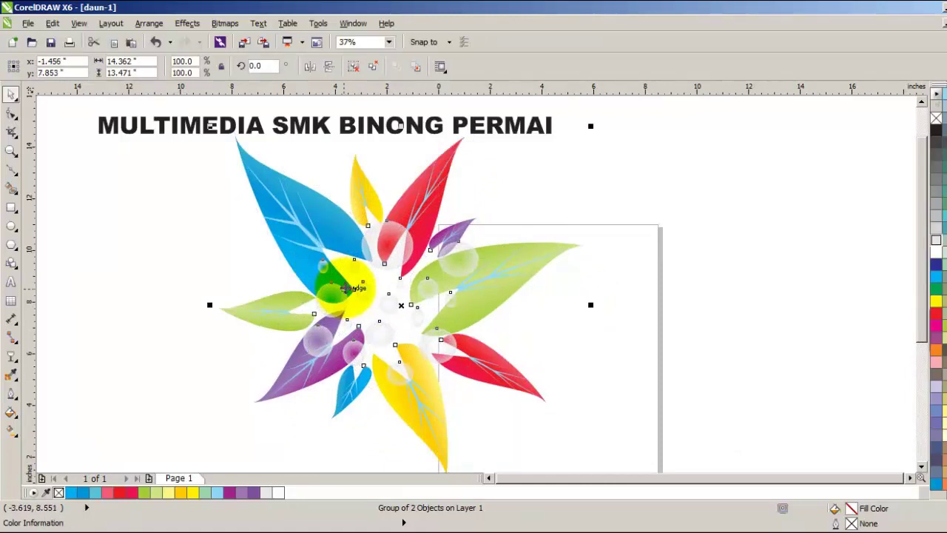
drag(344, 288, 346, 241)
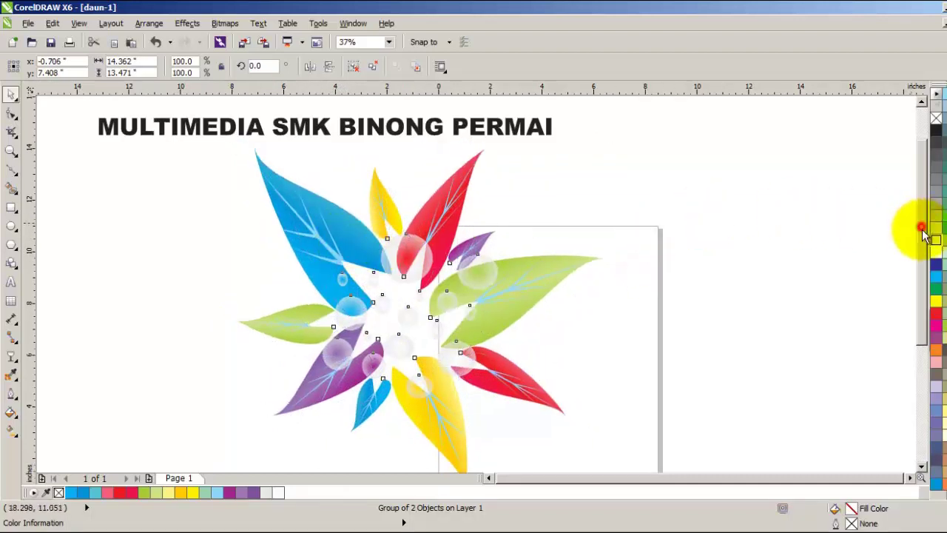
scroll(925, 243, down, 1)
scroll(926, 243, down, 1)
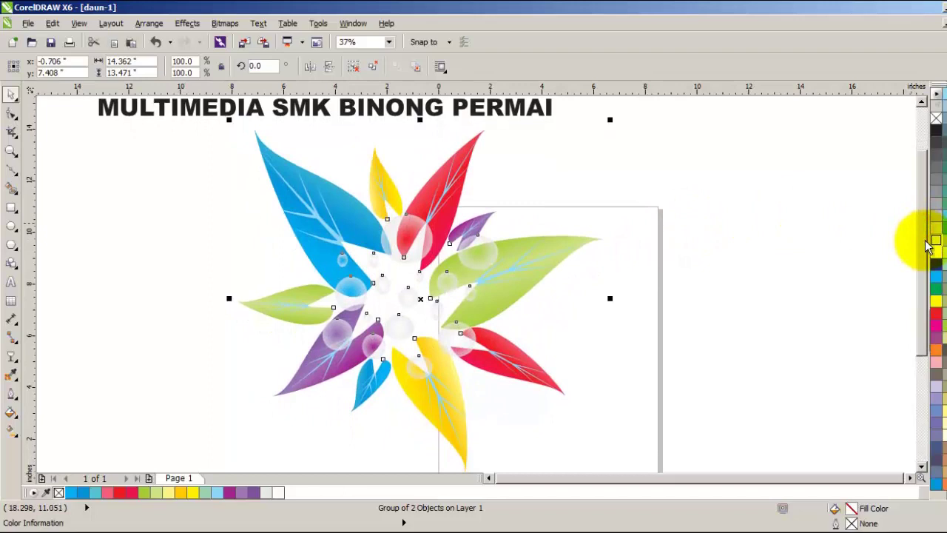
click(753, 299)
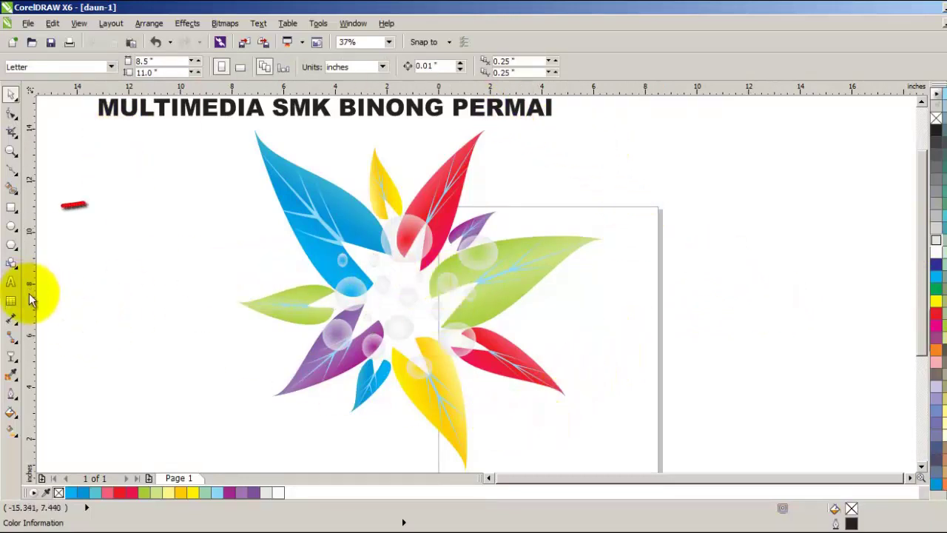
Draw a background rectangle about 26.5 by 13.5 inches around the leaf composition, with its upper edge just below the title.
click(11, 207)
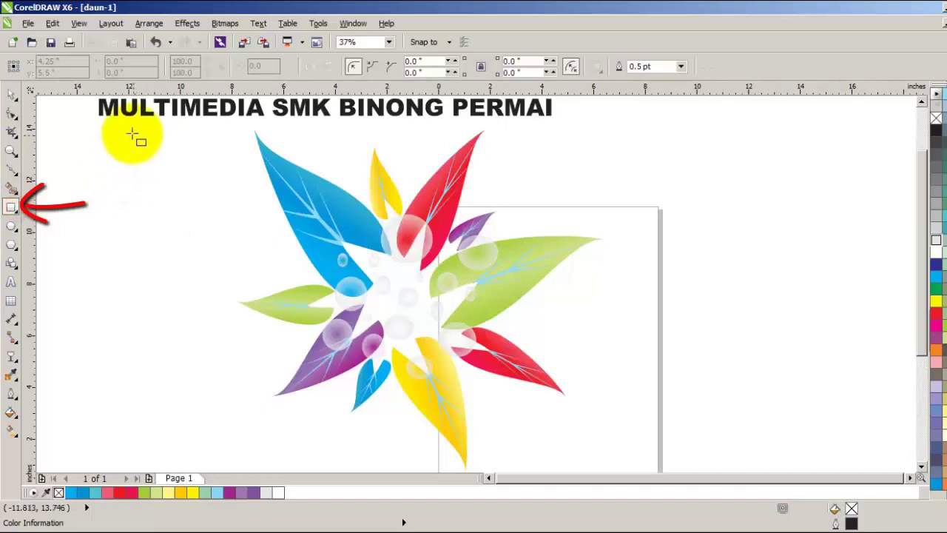
mouse_move(99, 124)
mouse_down()
mouse_move(232, 162)
mouse_move(570, 332)
mouse_move(655, 454)
mouse_move(674, 419)
mouse_move(680, 438)
mouse_move(682, 428)
mouse_move(784, 426)
mouse_up()
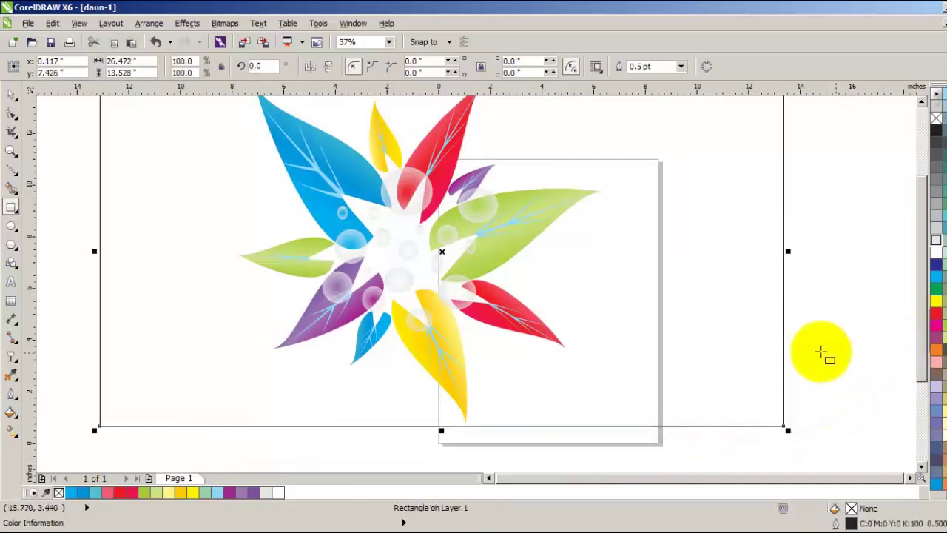
scroll(824, 353, down, 2)
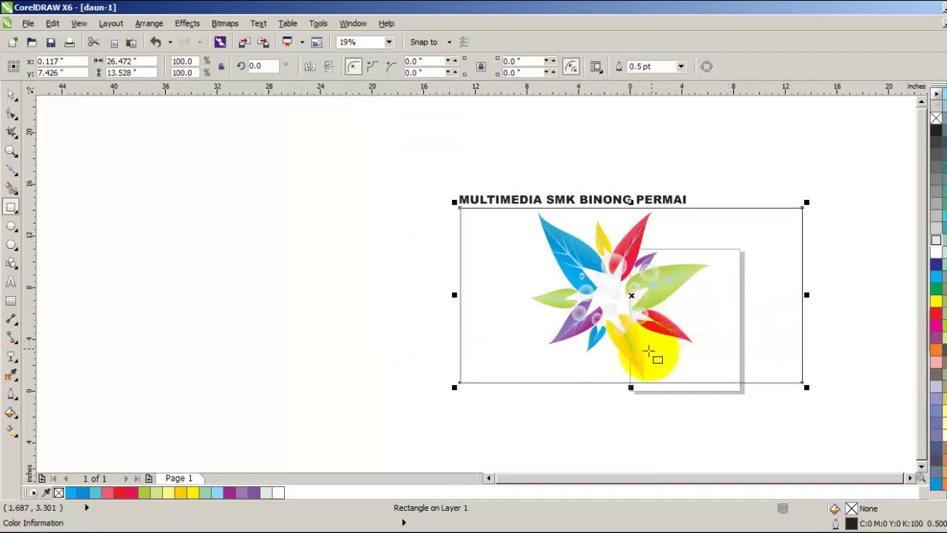
Apply a radial fountain fill with a custom color blend from black to white to the background rectangle.
click(16, 432)
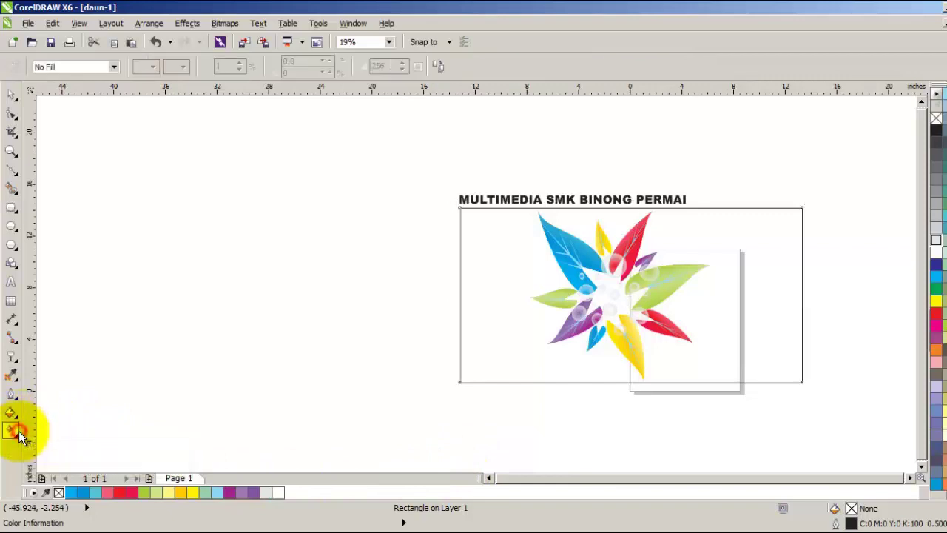
click(18, 437)
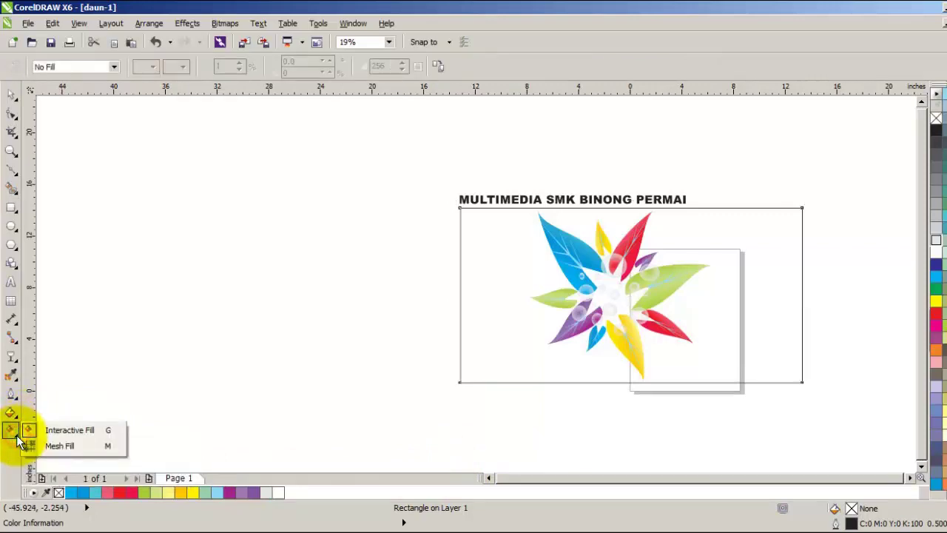
click(66, 428)
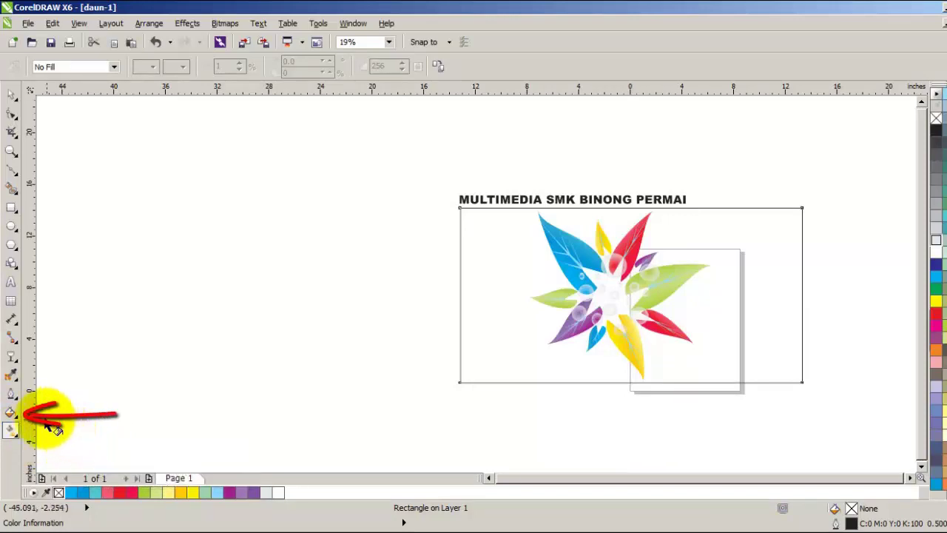
click(18, 416)
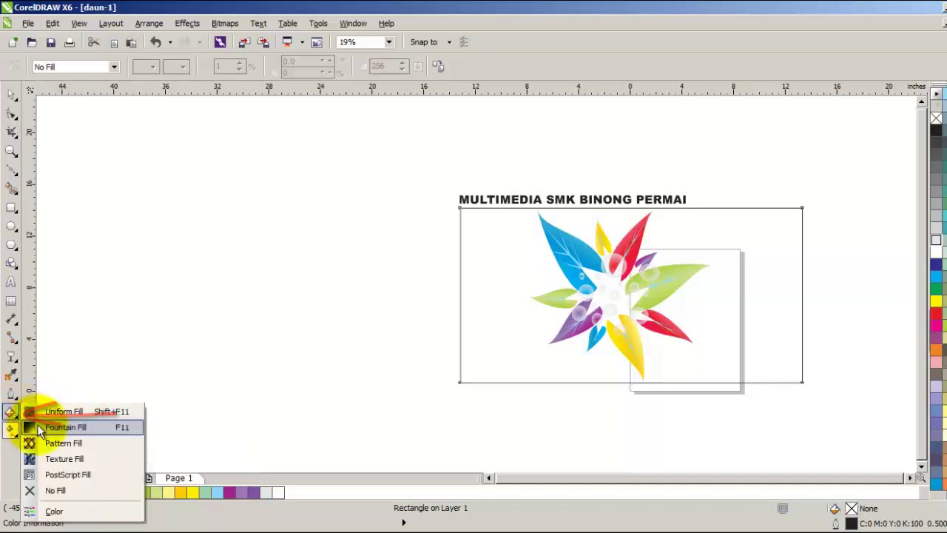
click(39, 428)
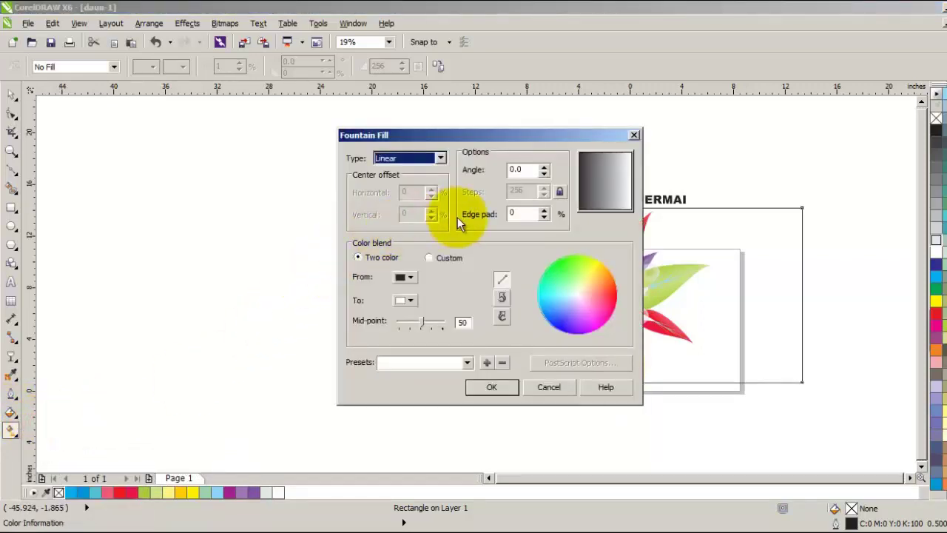
click(440, 159)
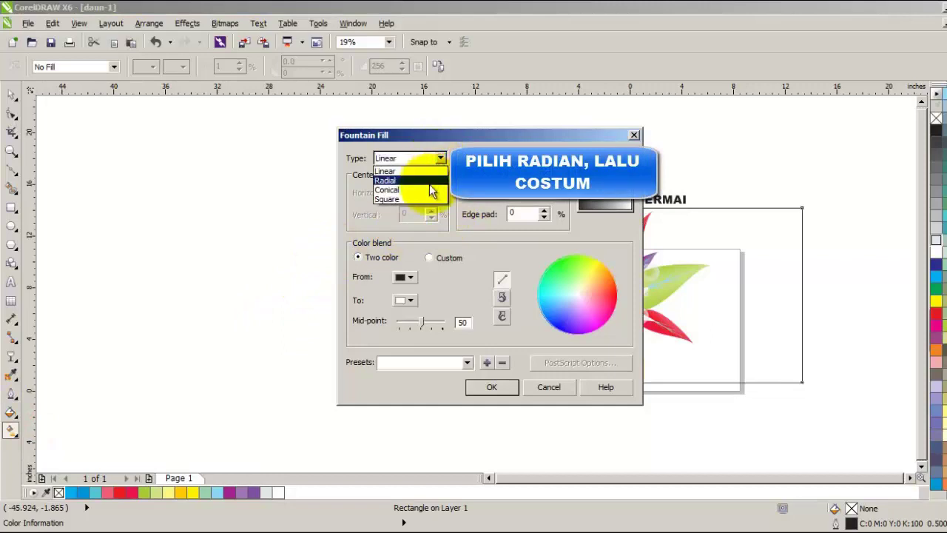
click(430, 182)
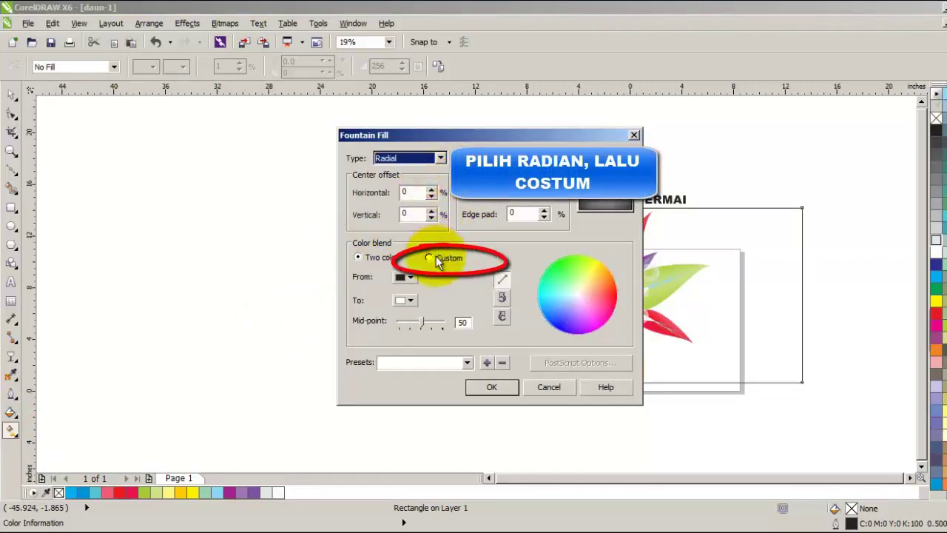
click(431, 258)
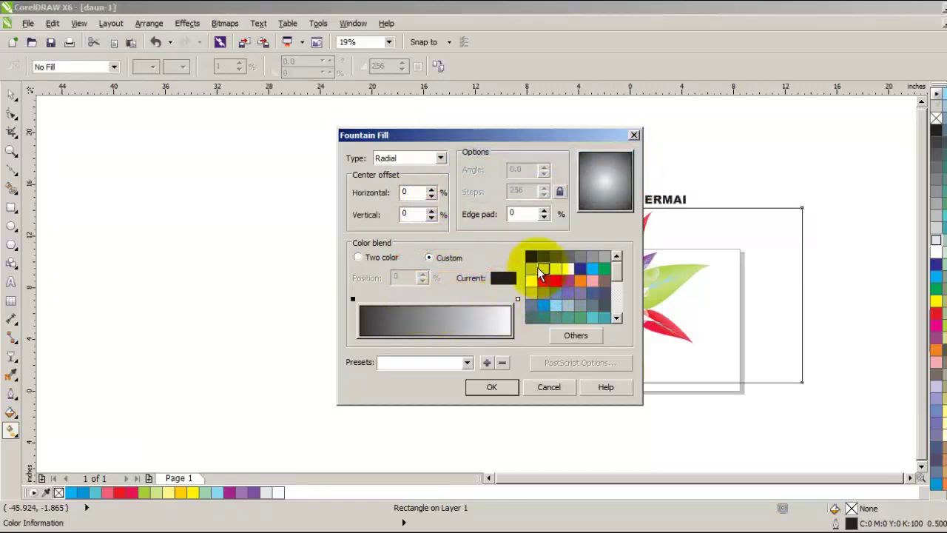
click(614, 270)
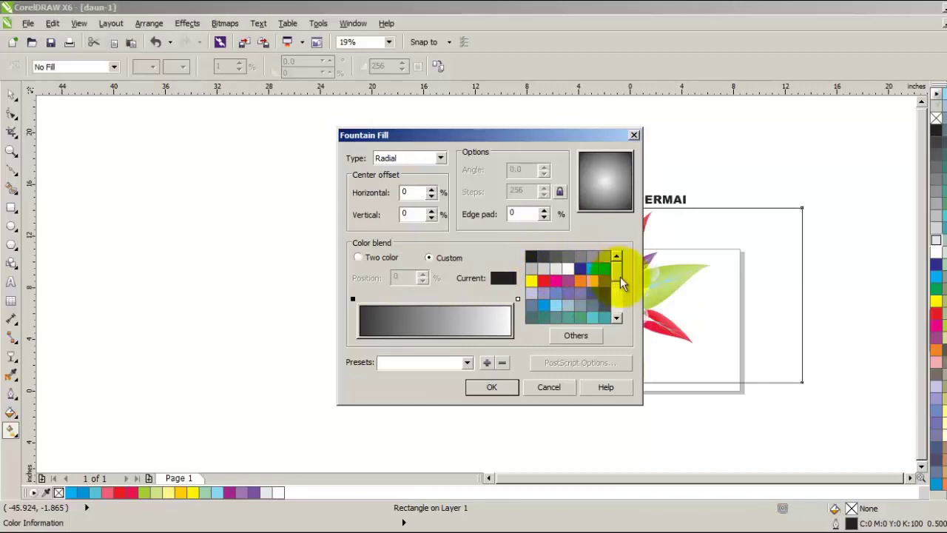
click(507, 387)
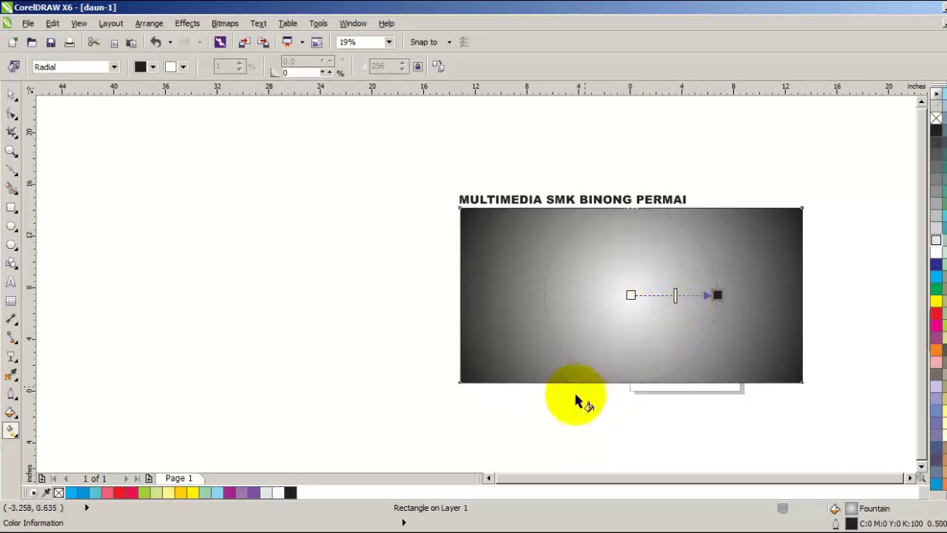
Send the gradient-filled rectangle to the back of the layer, behind the leaf composition.
click(417, 289)
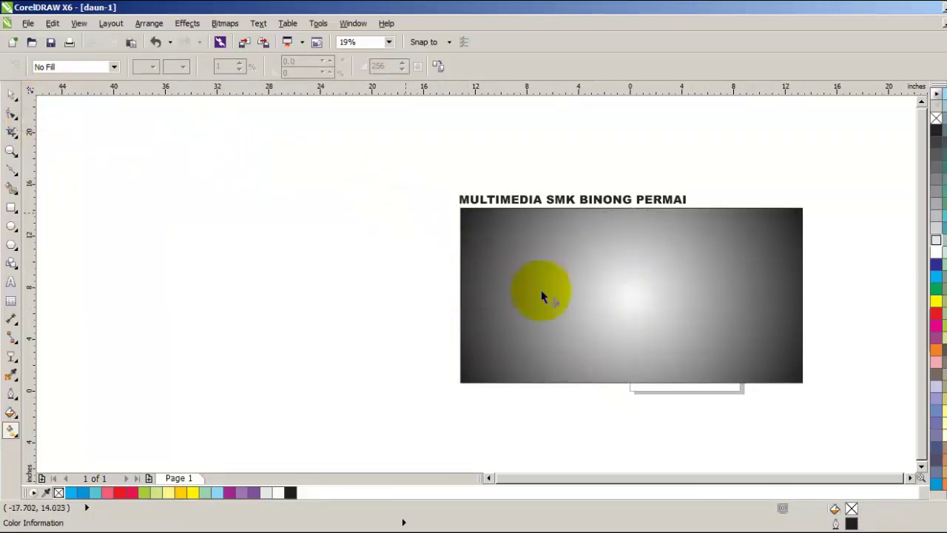
click(602, 300)
right_click(597, 300)
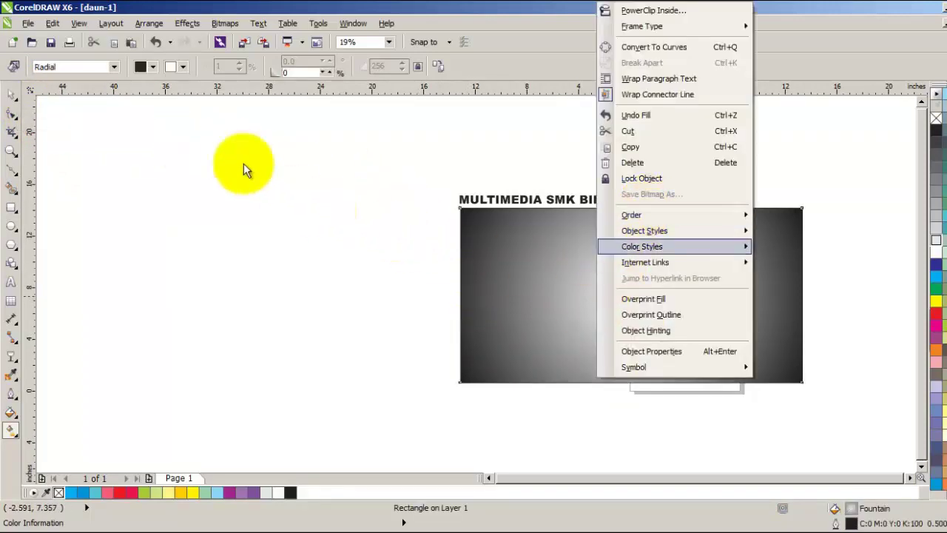
click(9, 100)
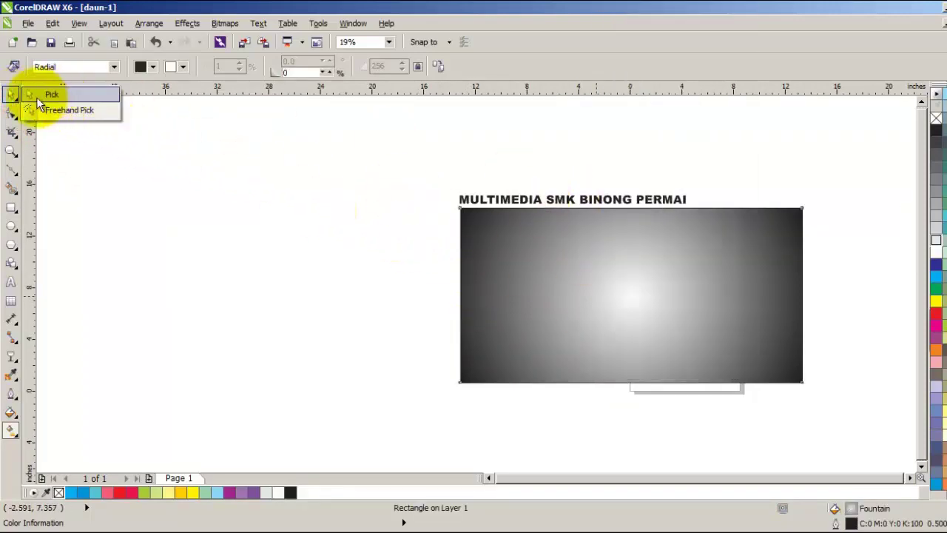
click(29, 95)
right_click(580, 282)
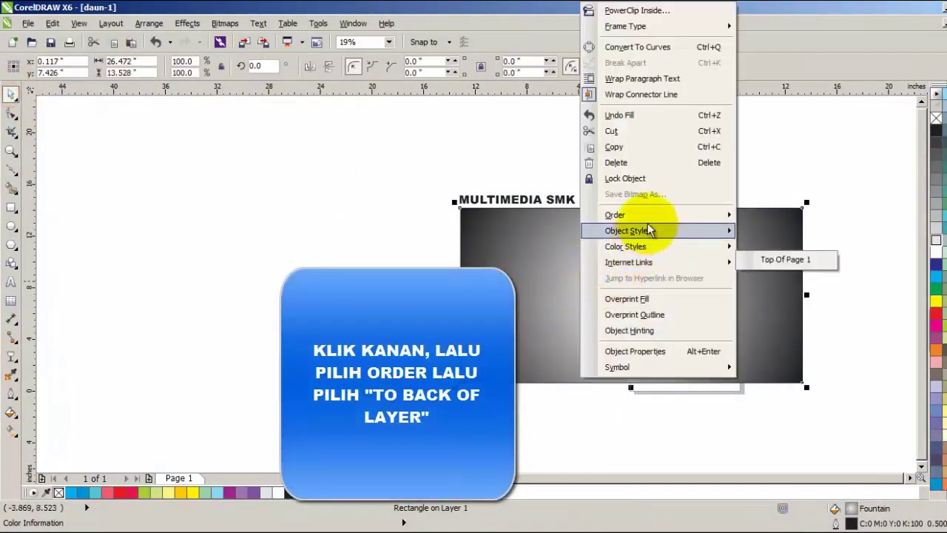
mouse_move(647, 217)
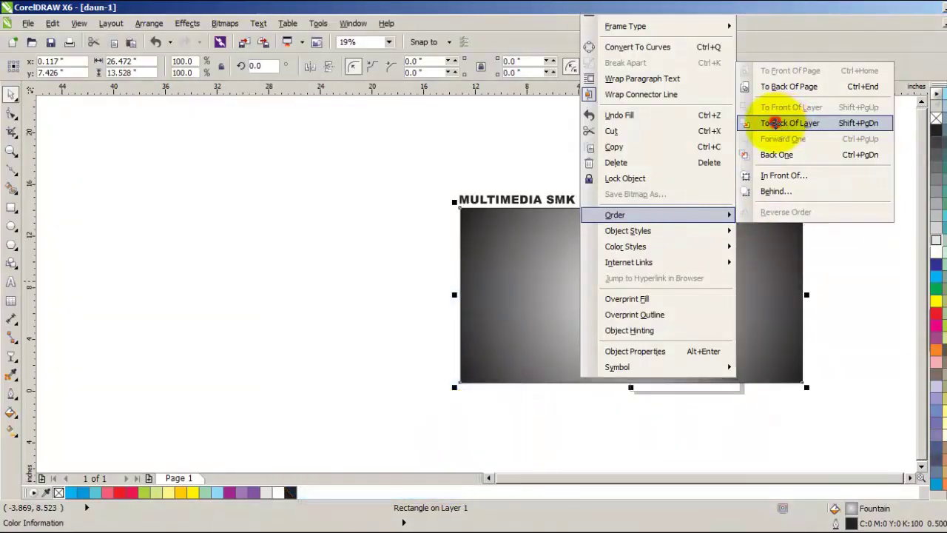
click(775, 123)
Move the leaf group onto the bright middle of the background, centred at about x 0.4, y 6.8 inches, and deselect it.
drag(728, 296, 627, 285)
click(607, 289)
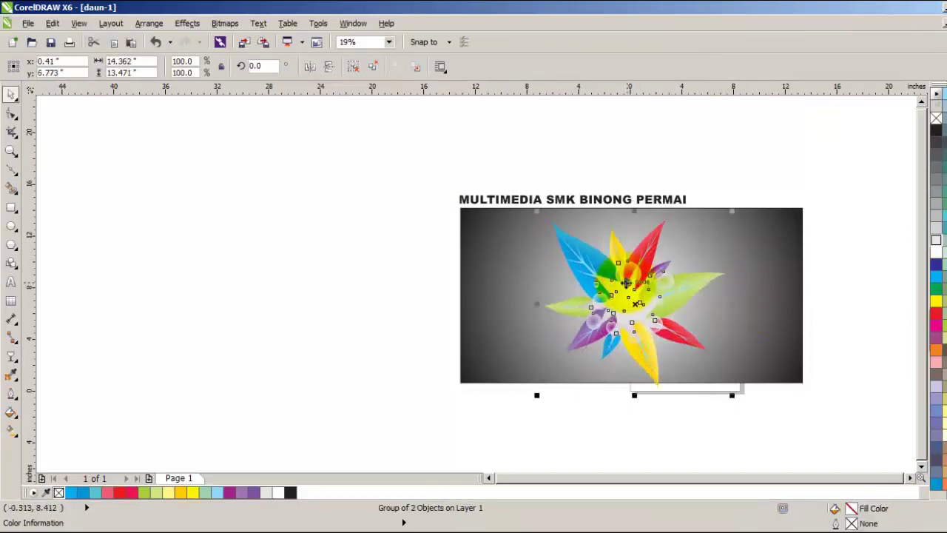
click(843, 358)
Move the title MULTIMEDIA SMK BINONG PERMAI inside the background's upper edge, centred at about x -0.1, y 13.7 inches.
scroll(764, 362, up, 2)
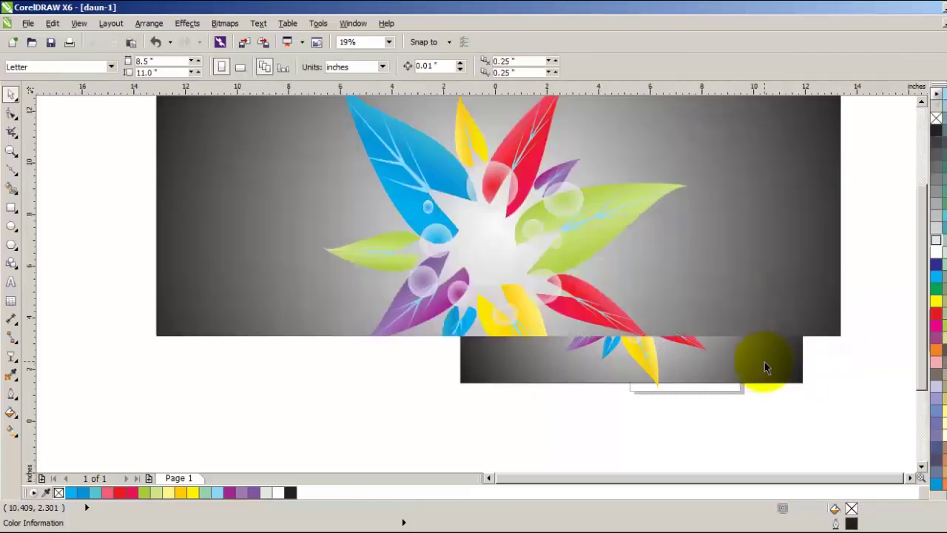
drag(923, 331, 924, 292)
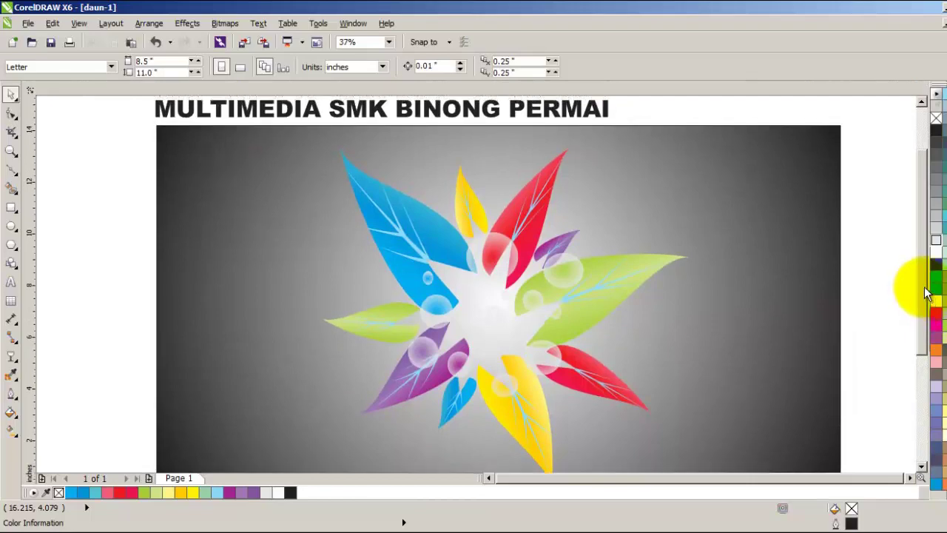
drag(555, 110, 667, 141)
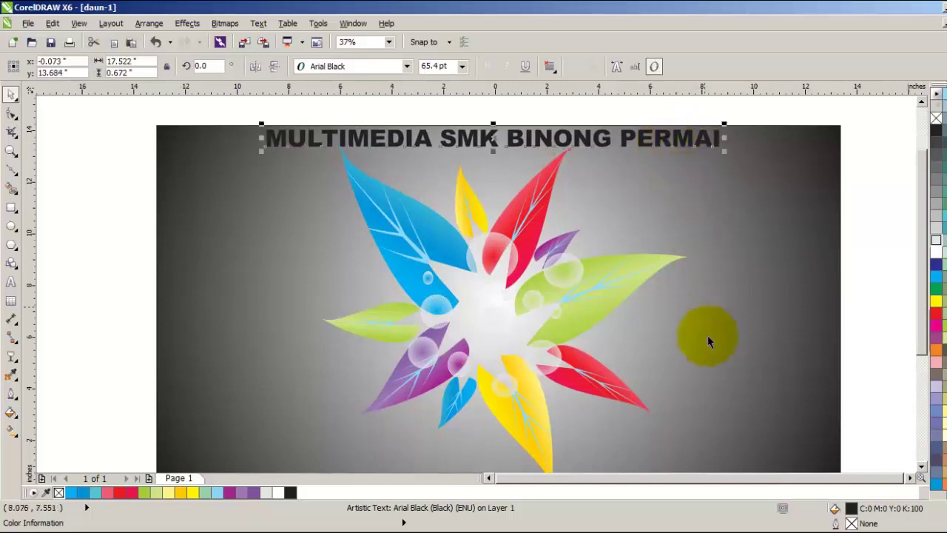
Stretch the background rectangle's lower edge down past the yellow leaf tip, making it about 14.4 inches high.
click(744, 347)
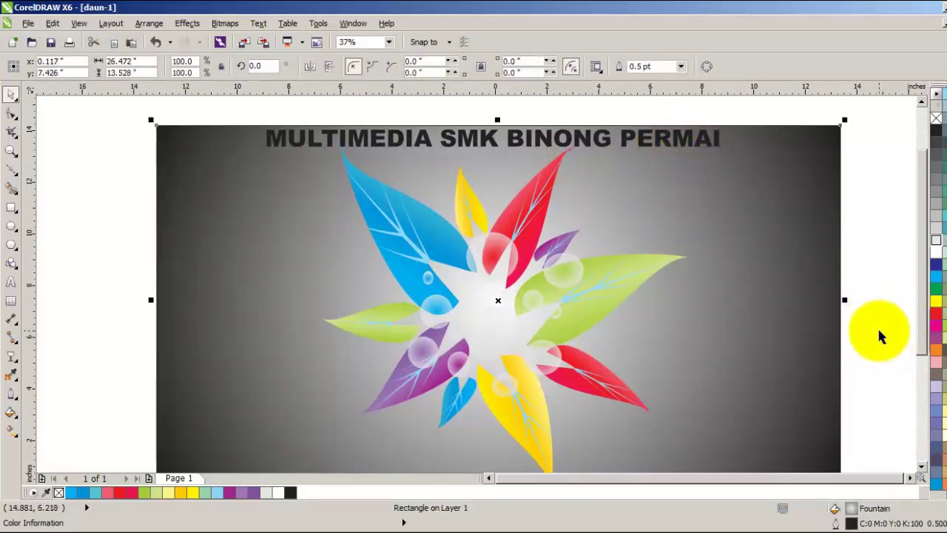
drag(921, 312, 924, 323)
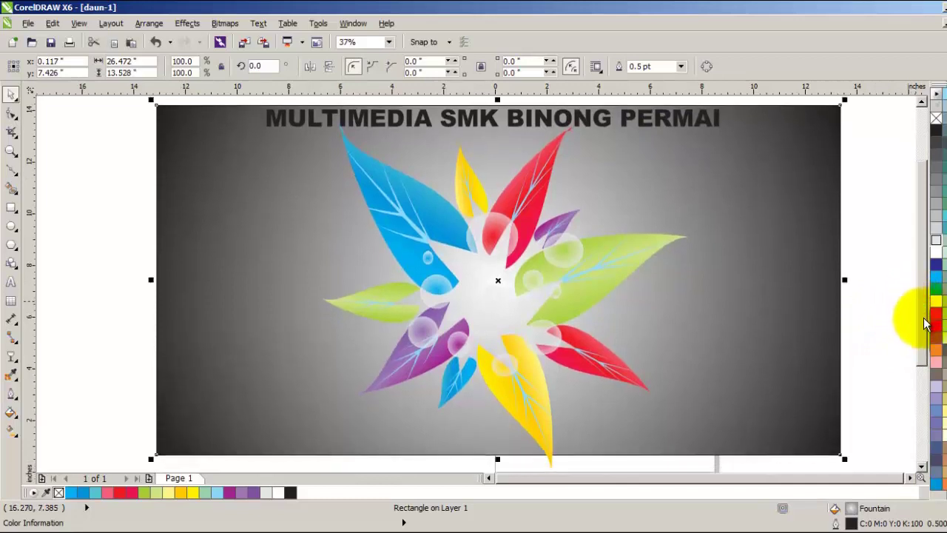
click(668, 416)
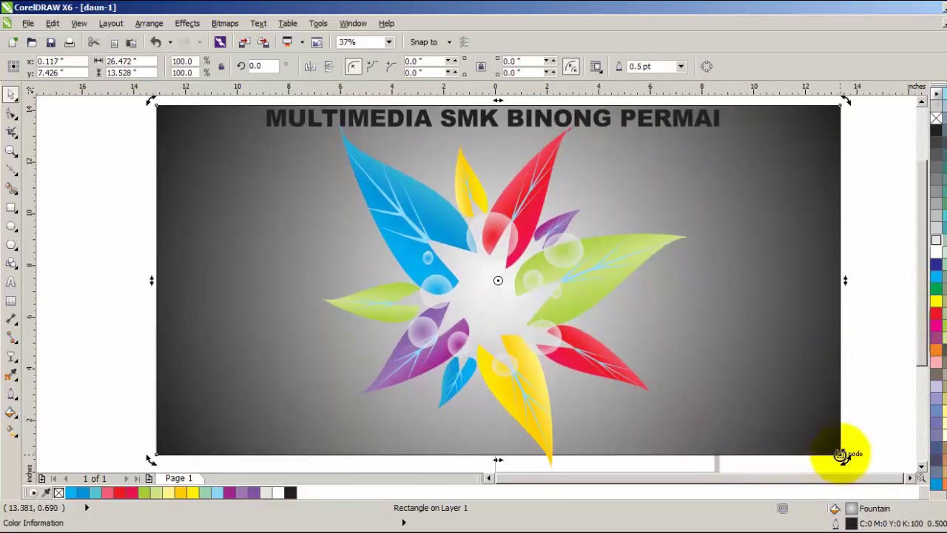
drag(842, 455, 840, 403)
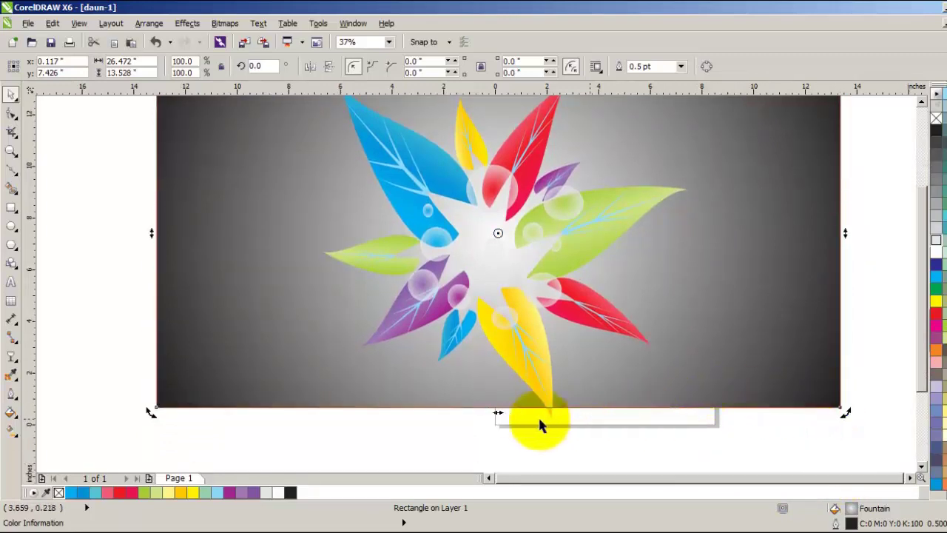
click(651, 353)
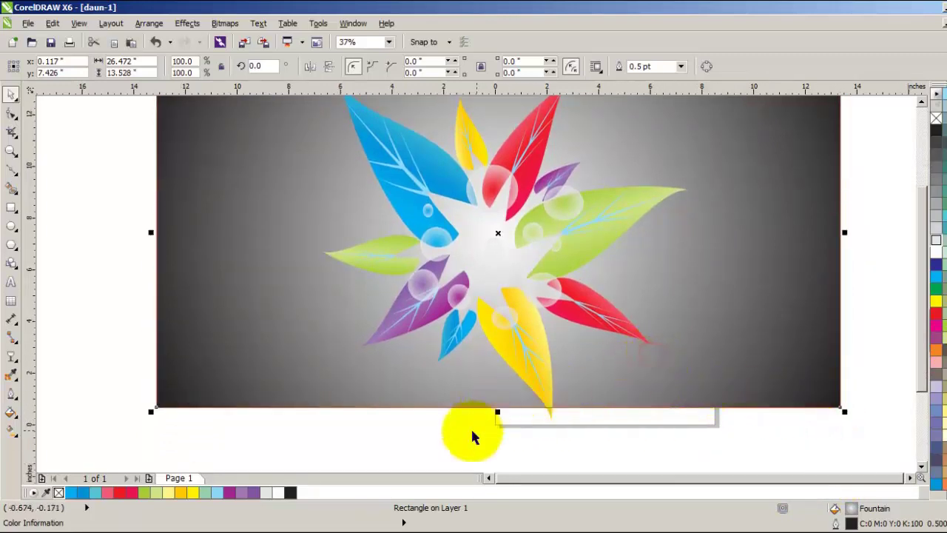
drag(497, 412, 499, 432)
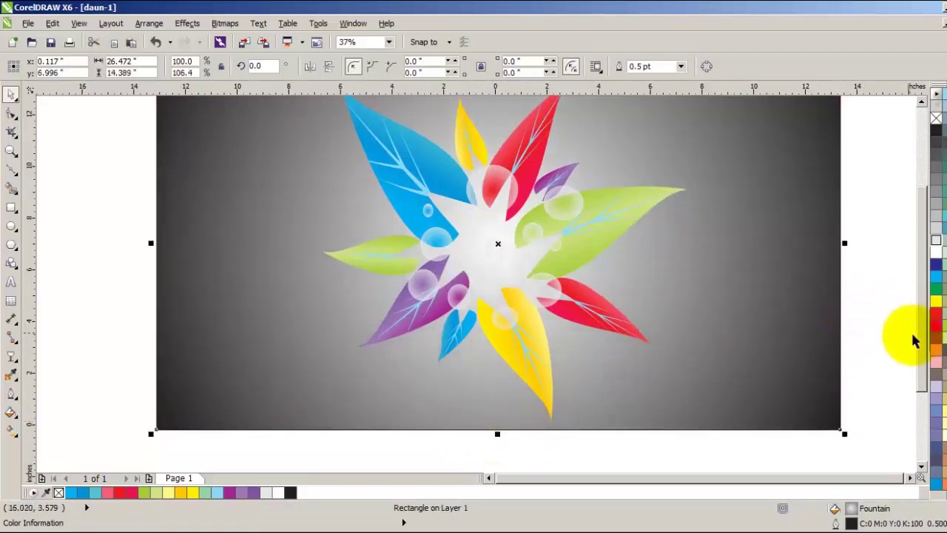
drag(925, 348, 928, 329)
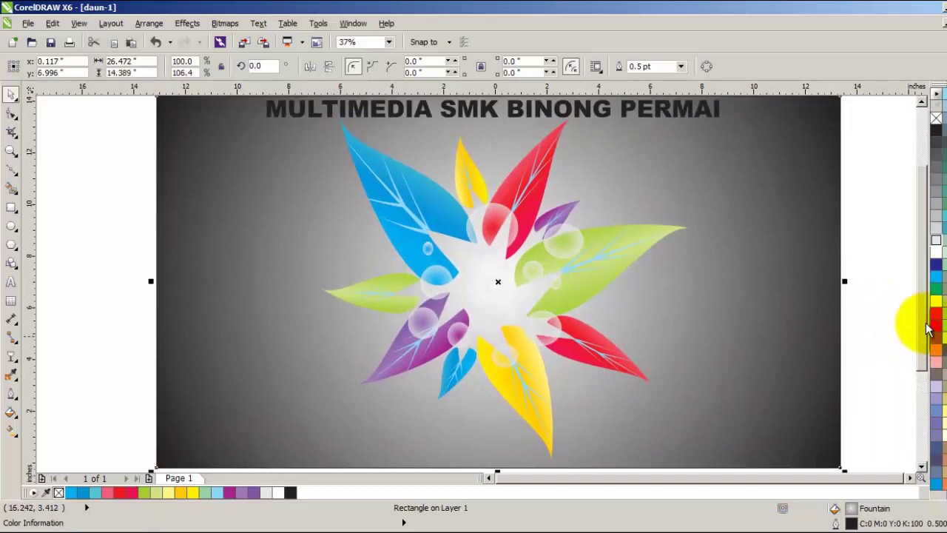